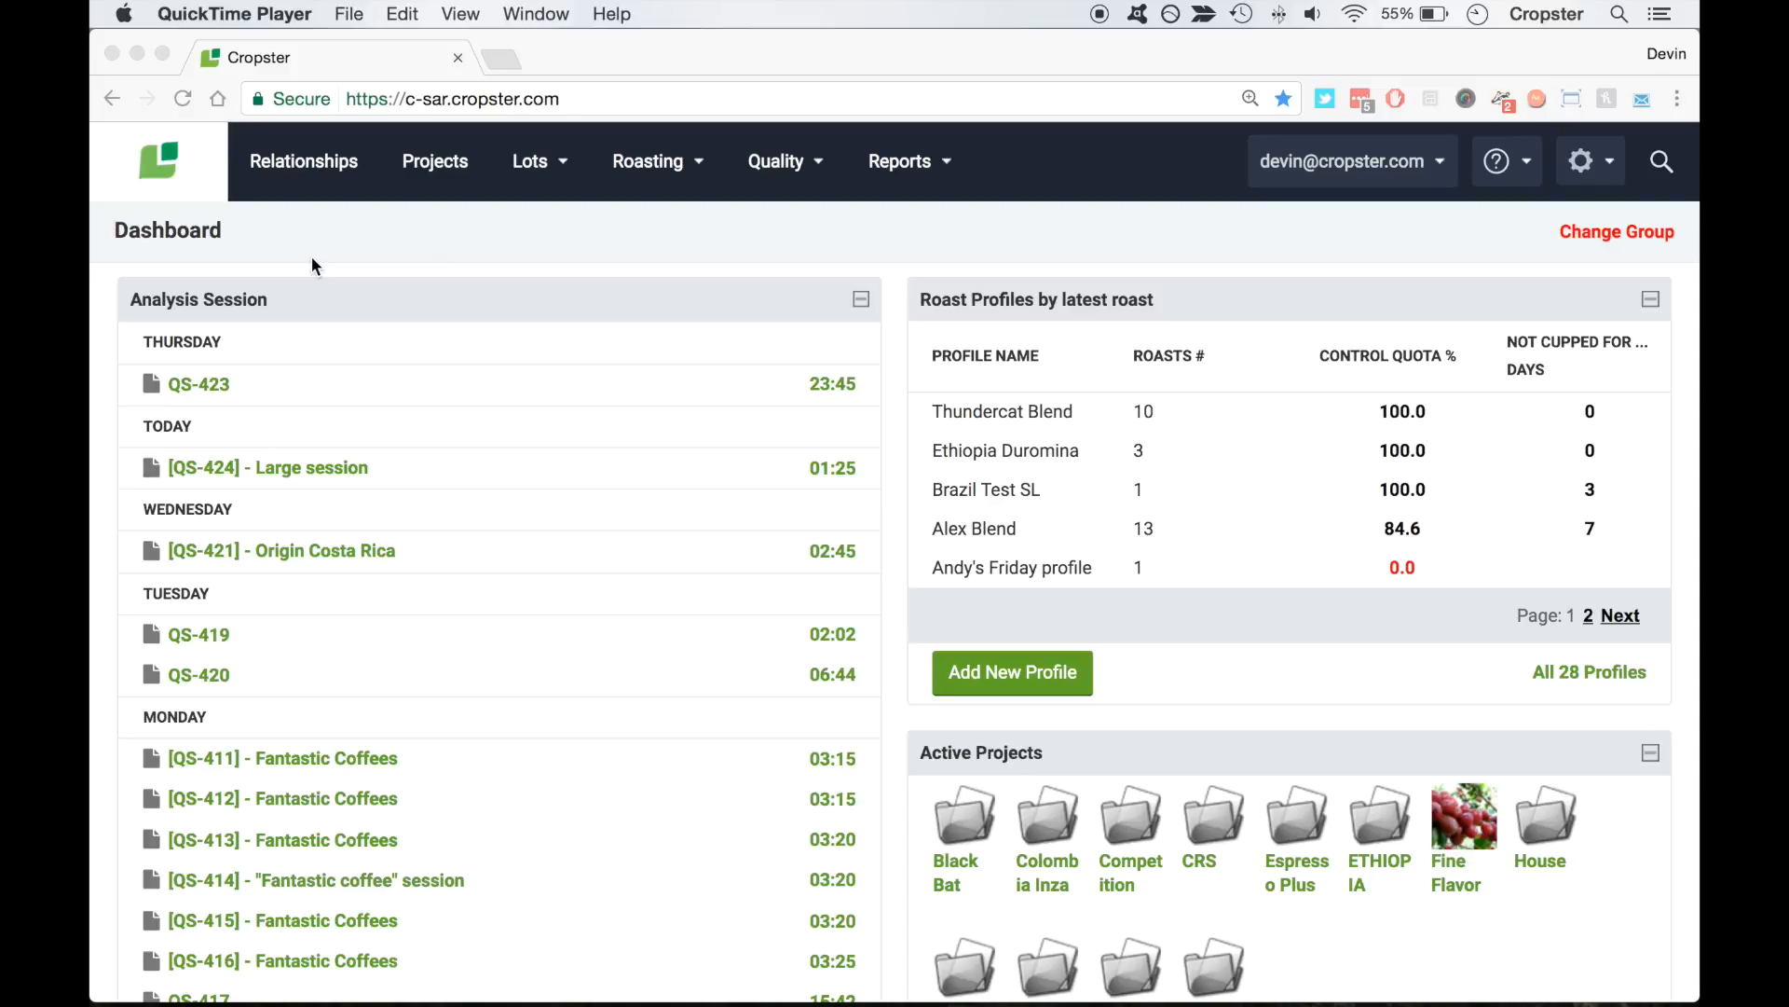
Open the new roasting schedule and start creating a schedule dated 03/03/2017
left_click(647, 162)
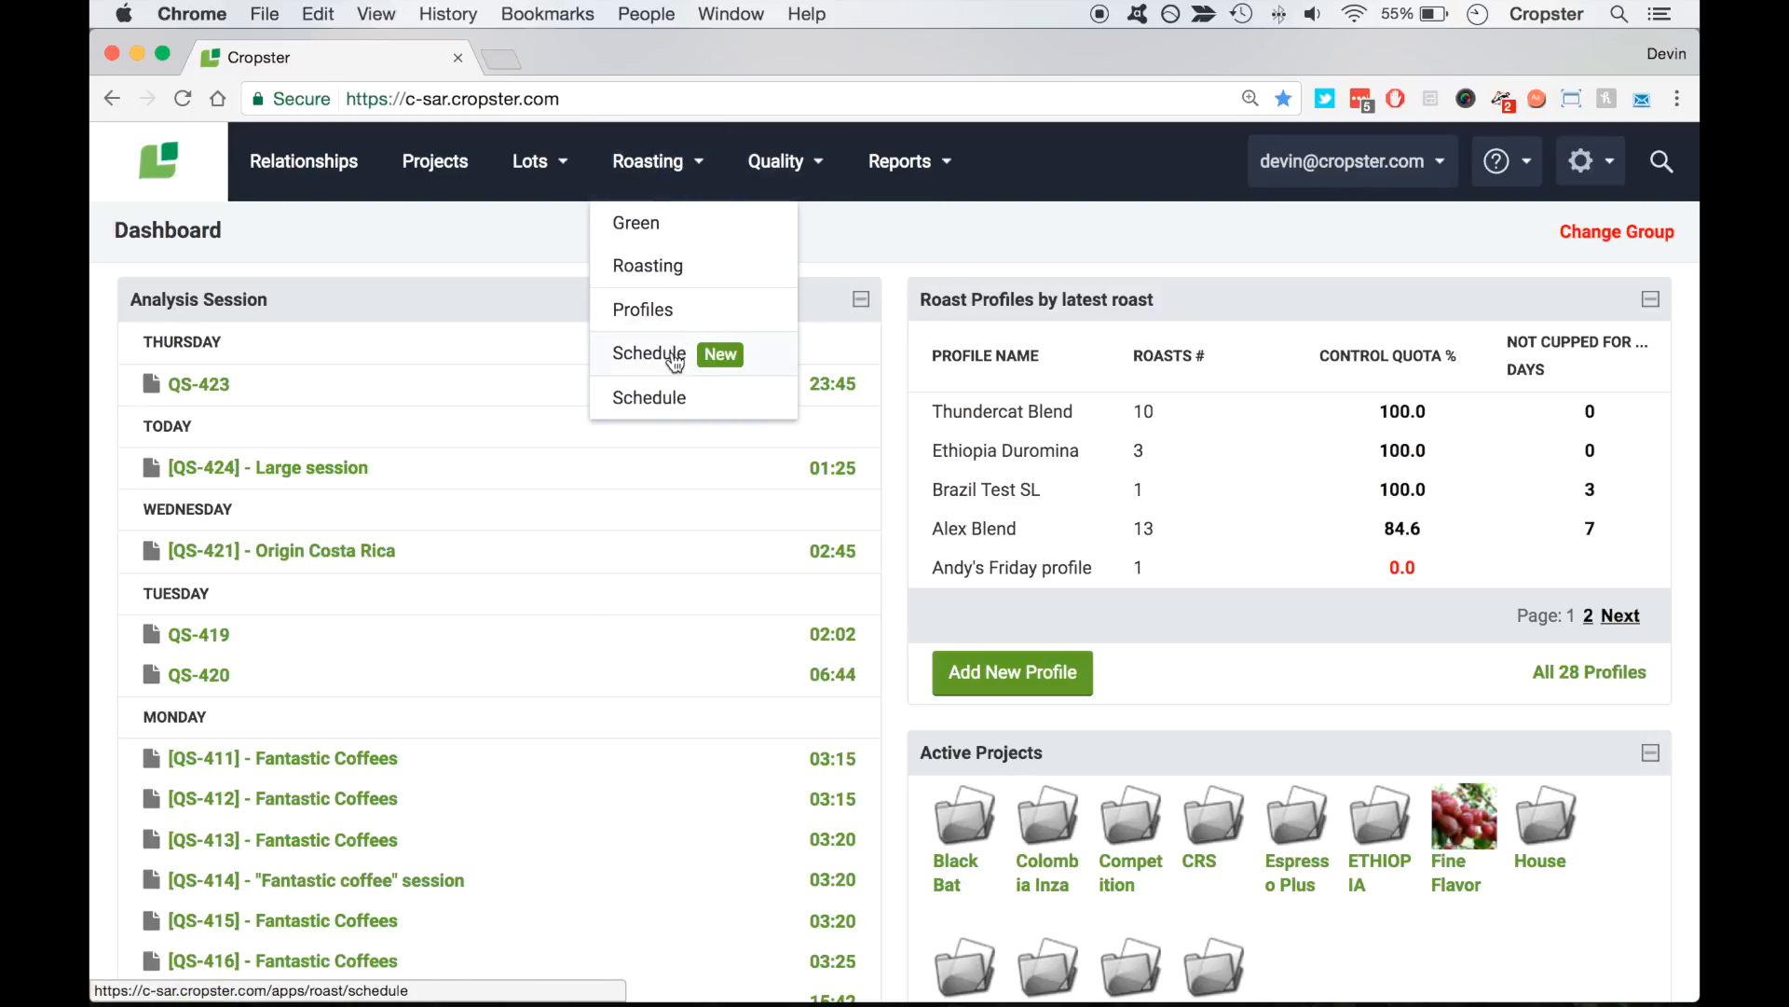
left_click(676, 359)
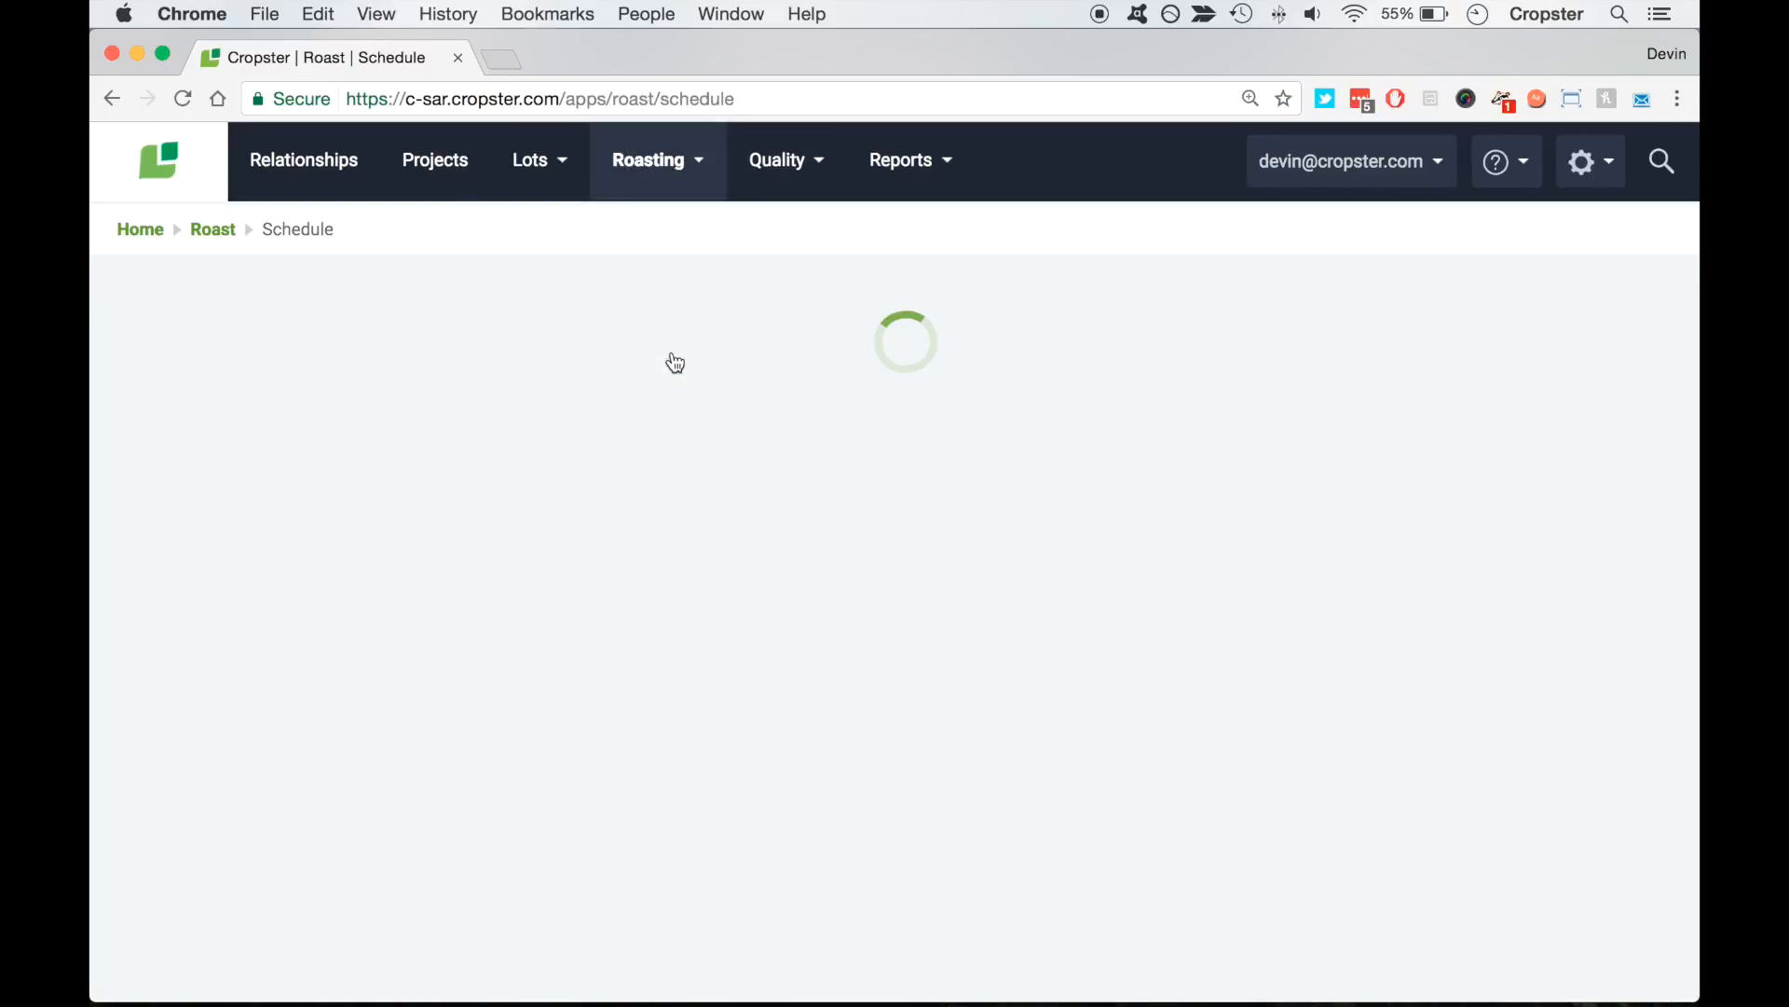
left_click(264, 316)
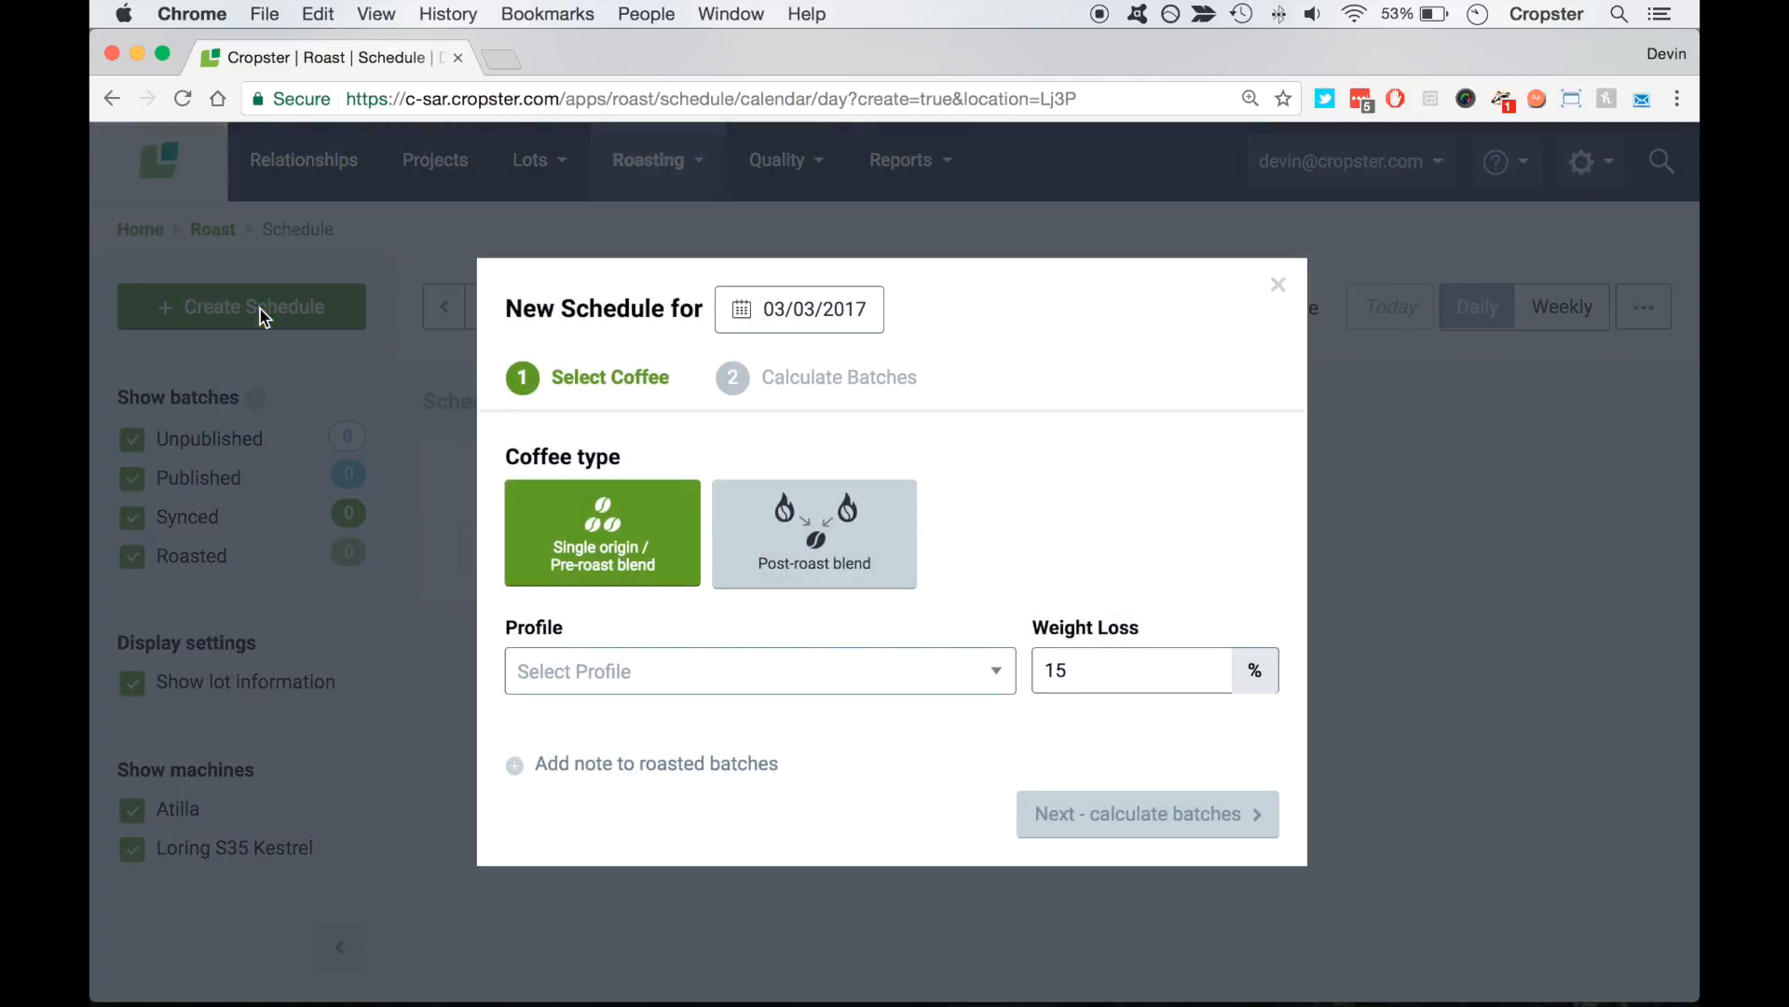
left_click(826, 319)
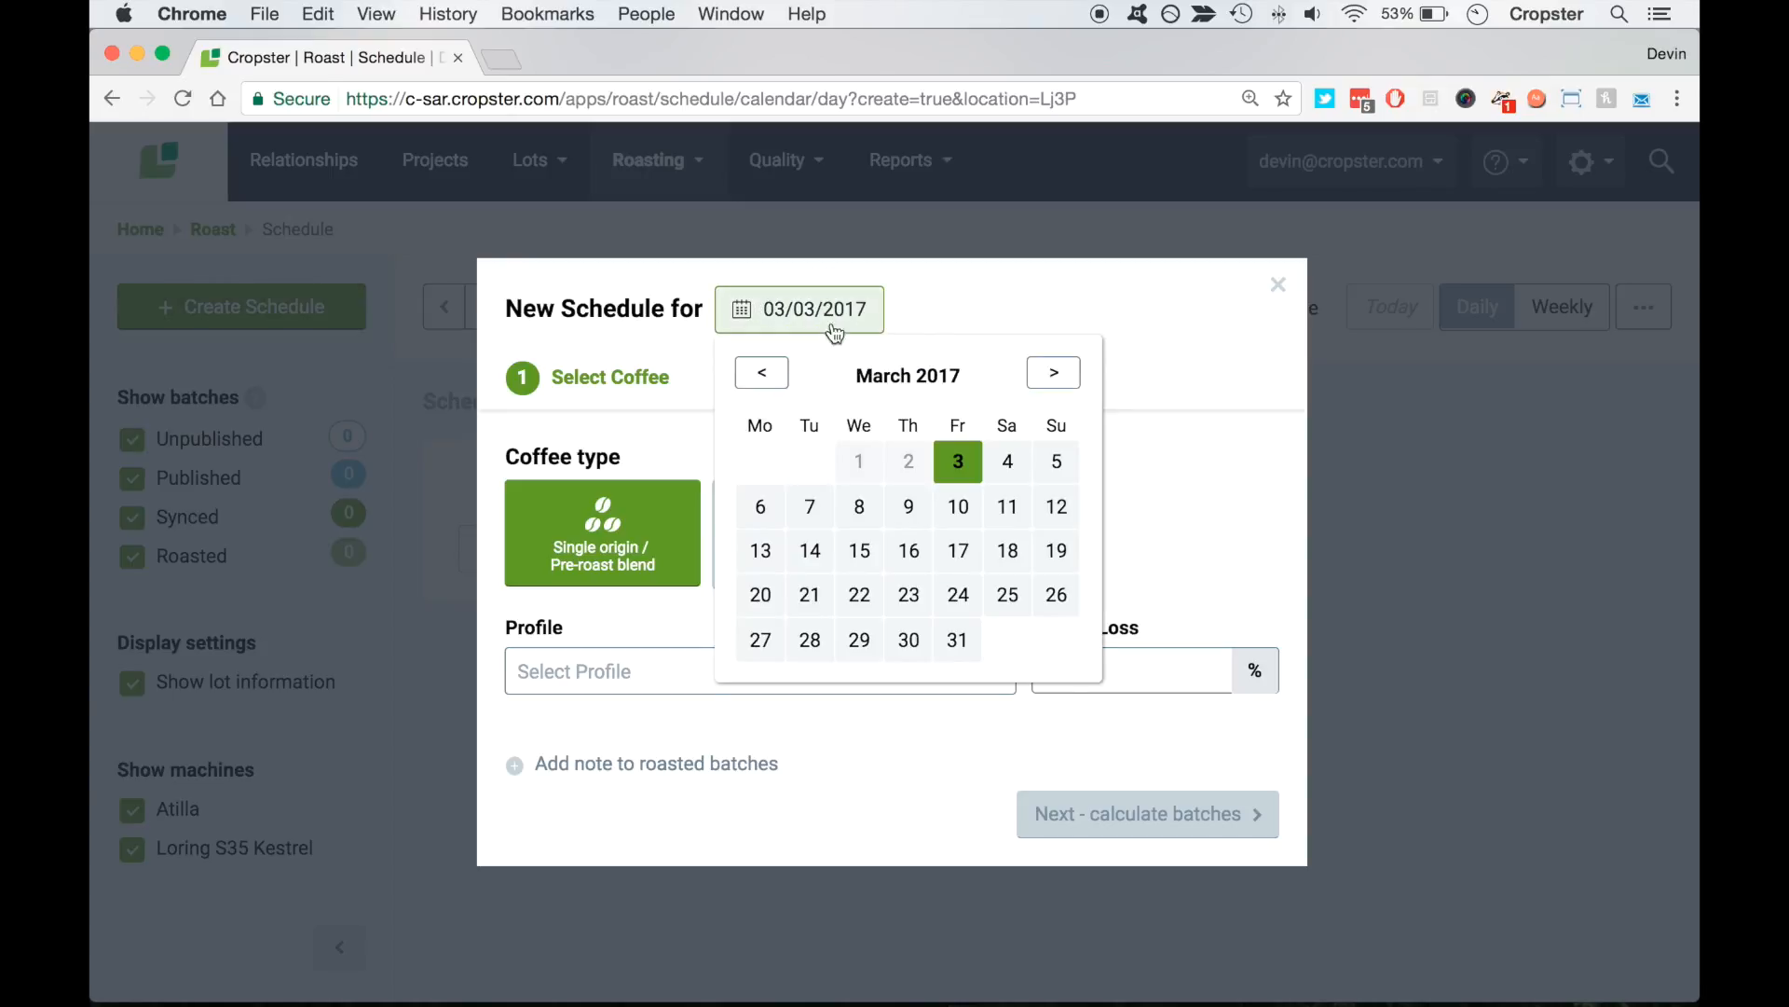
left_click(977, 477)
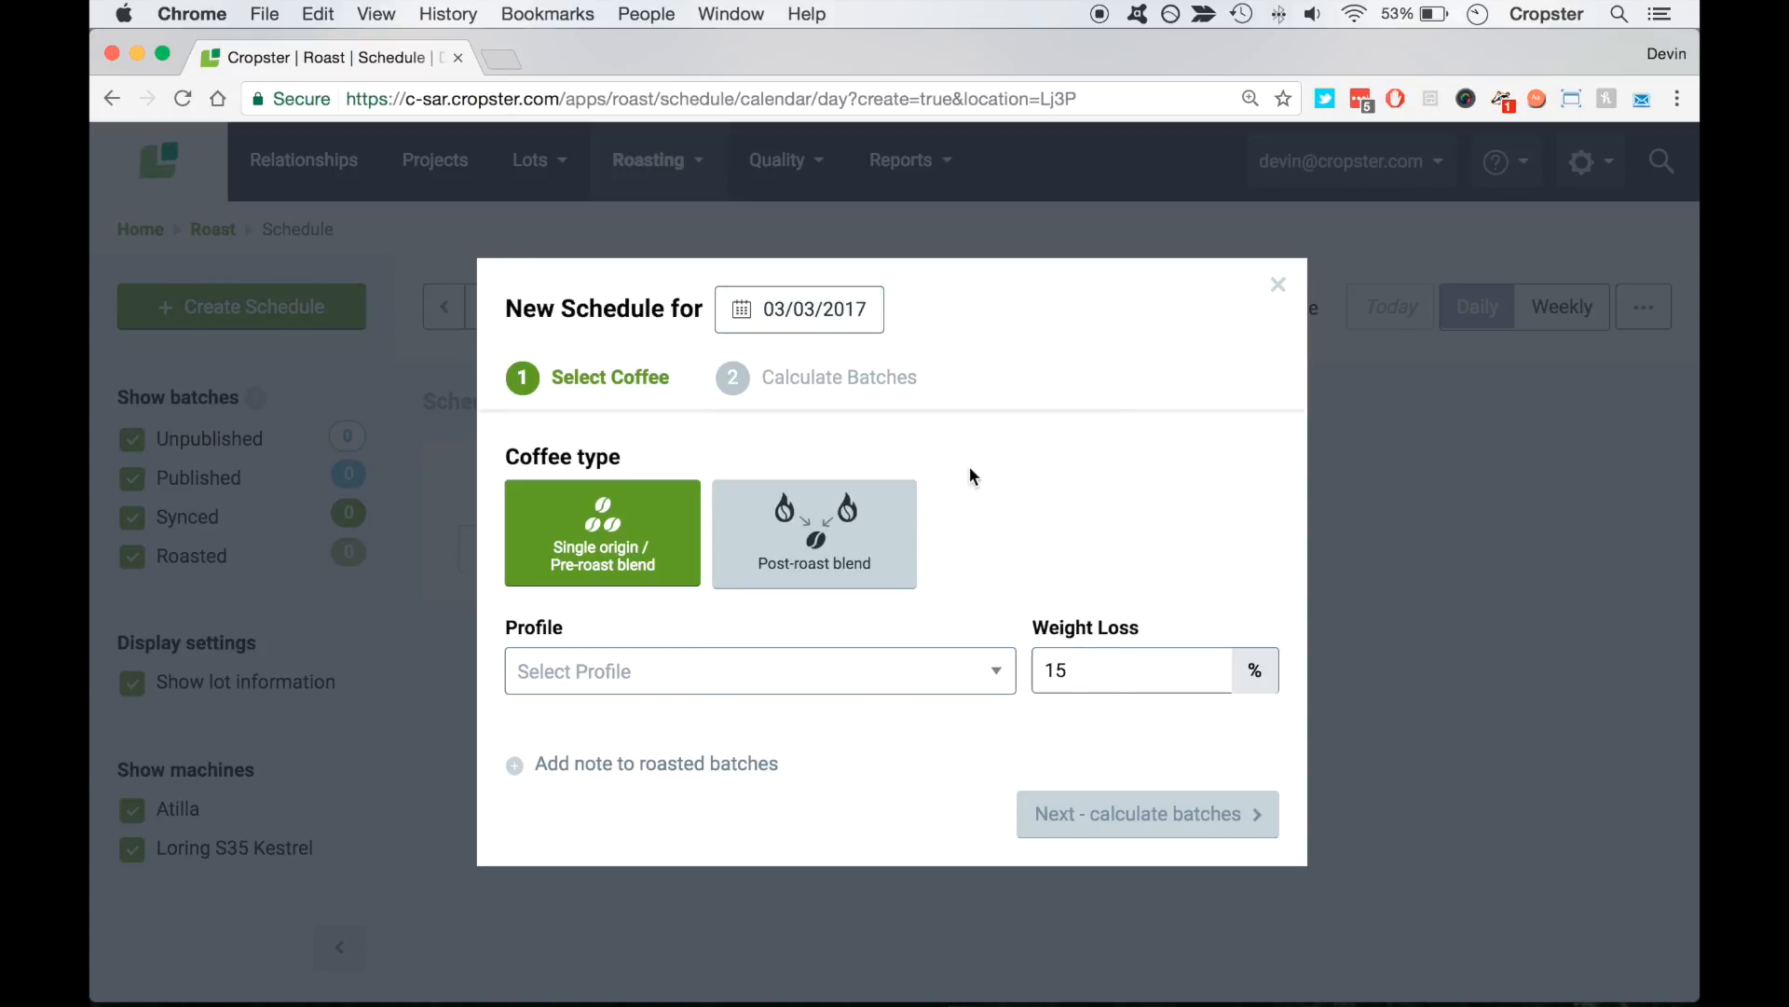
Select the Ethiopia Duromina profile for the Loring S35 Kestrel, 35 kg, as the coffee to schedule
left_click(604, 671)
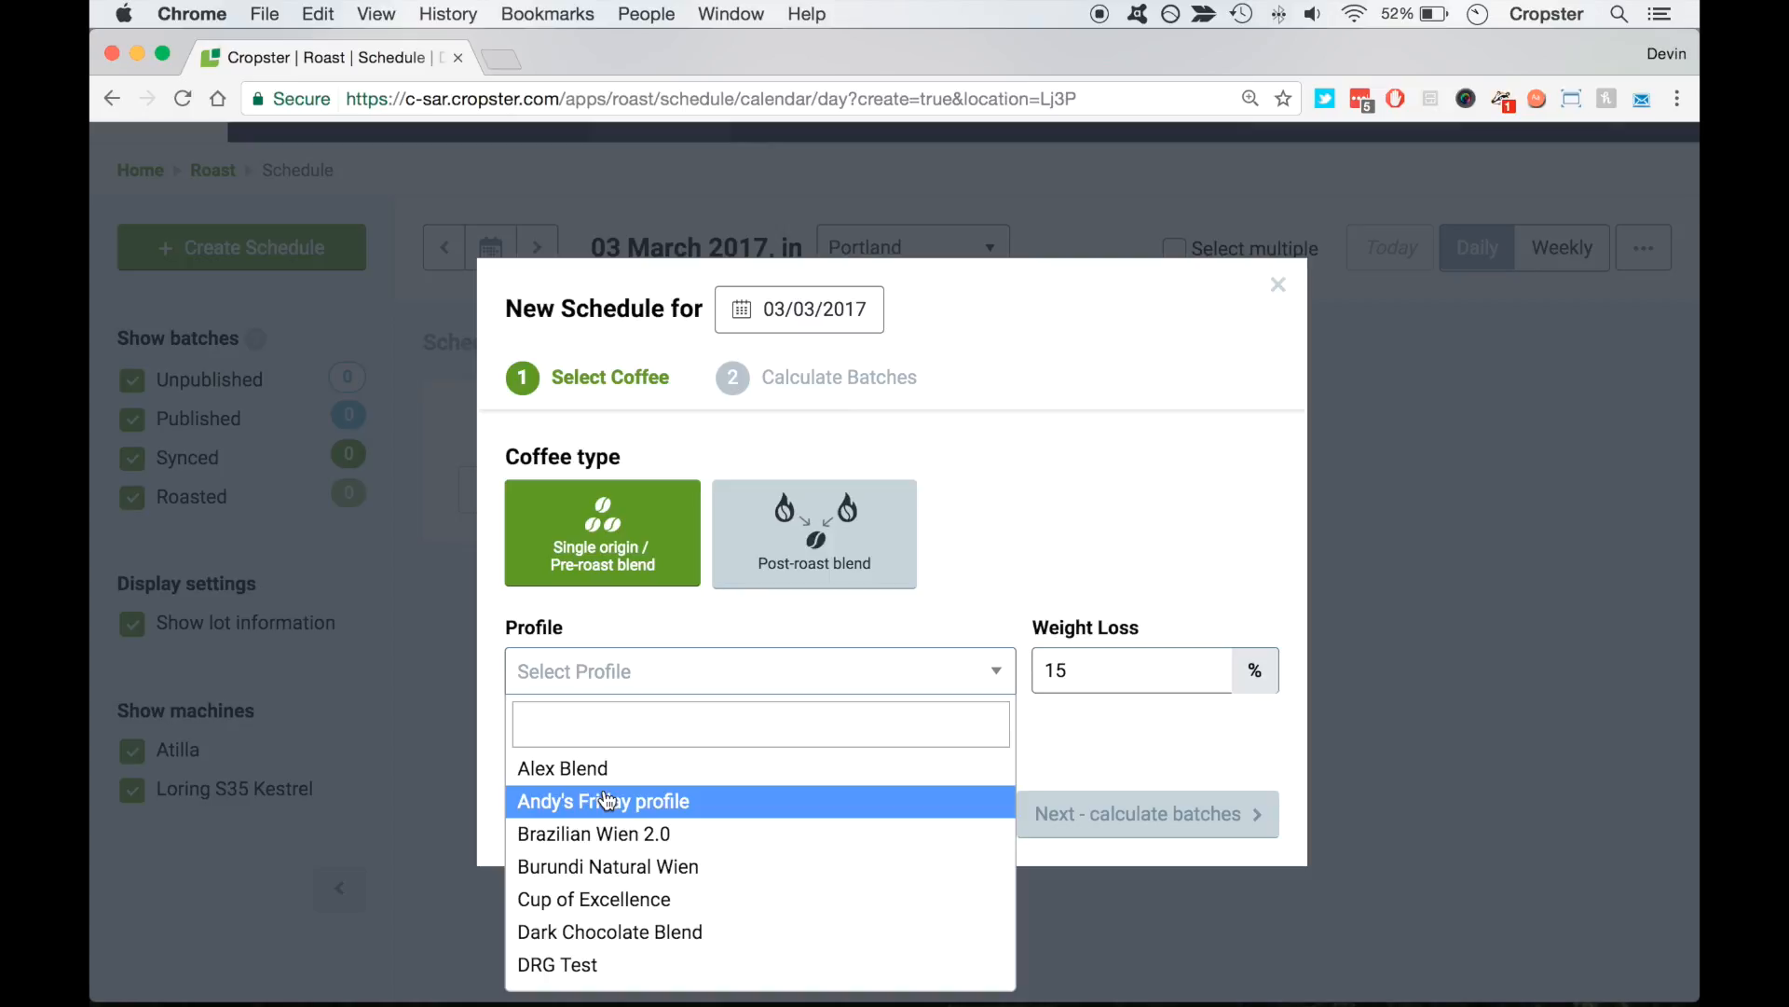
scroll(624, 900, "down", 3)
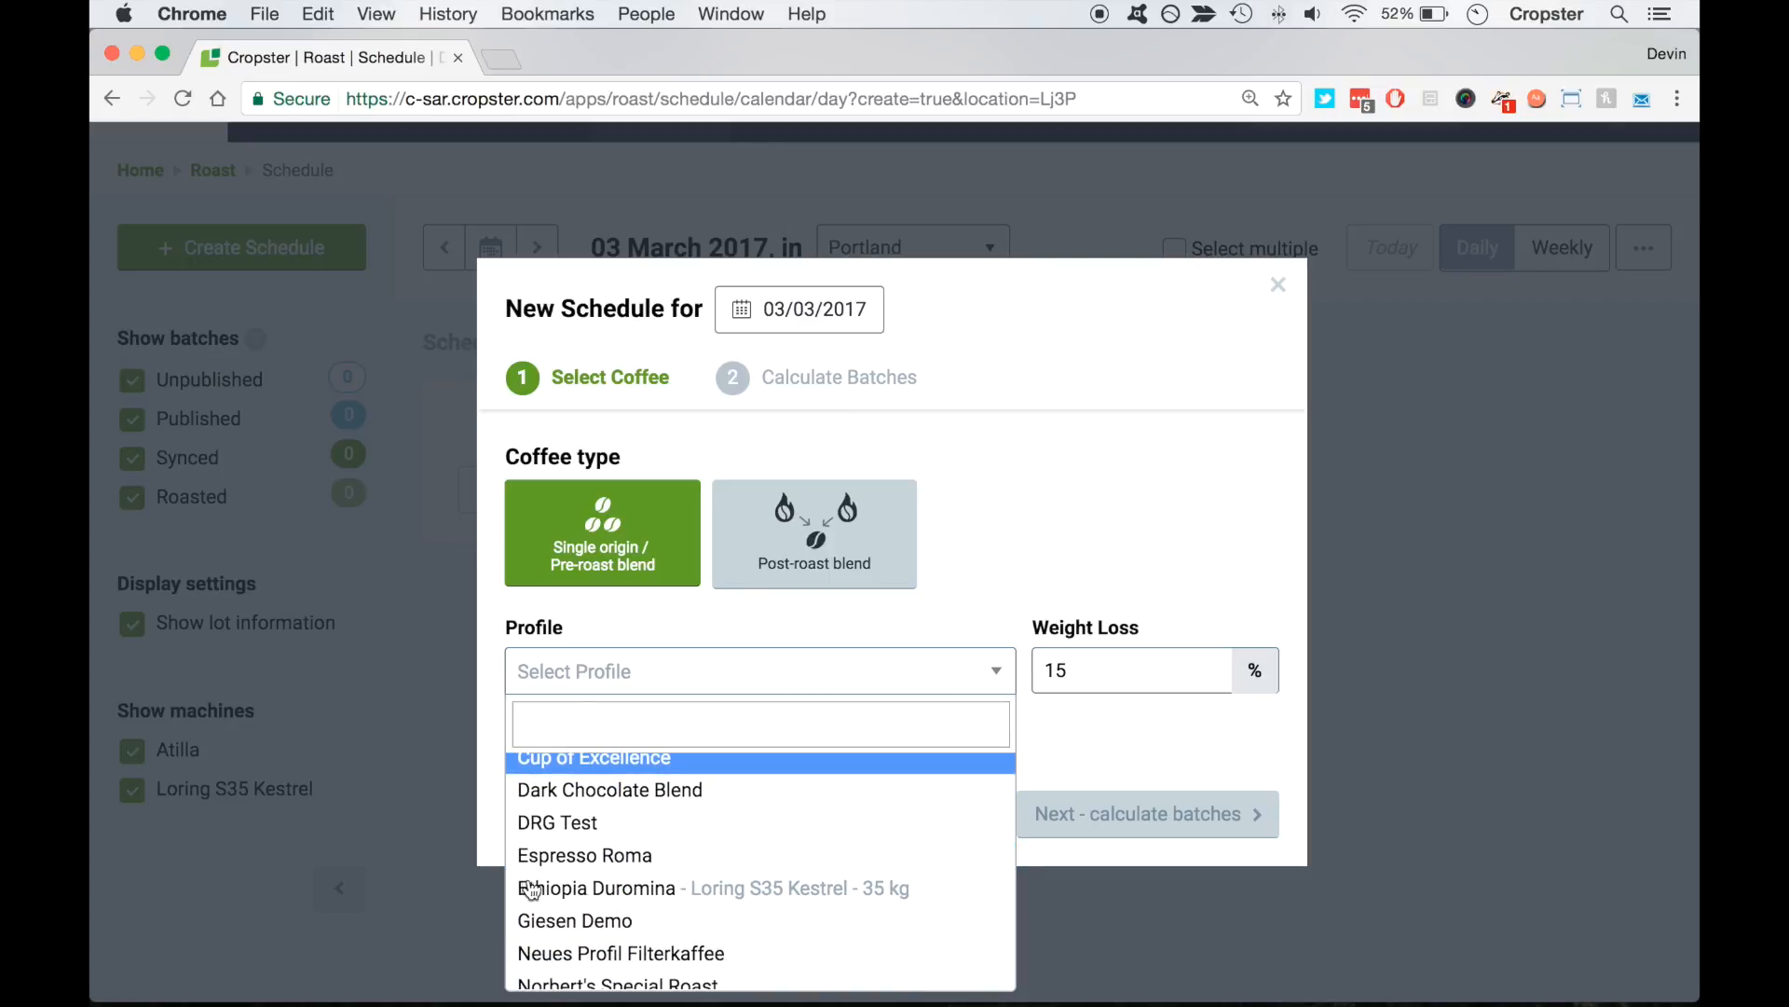
left_click(618, 892)
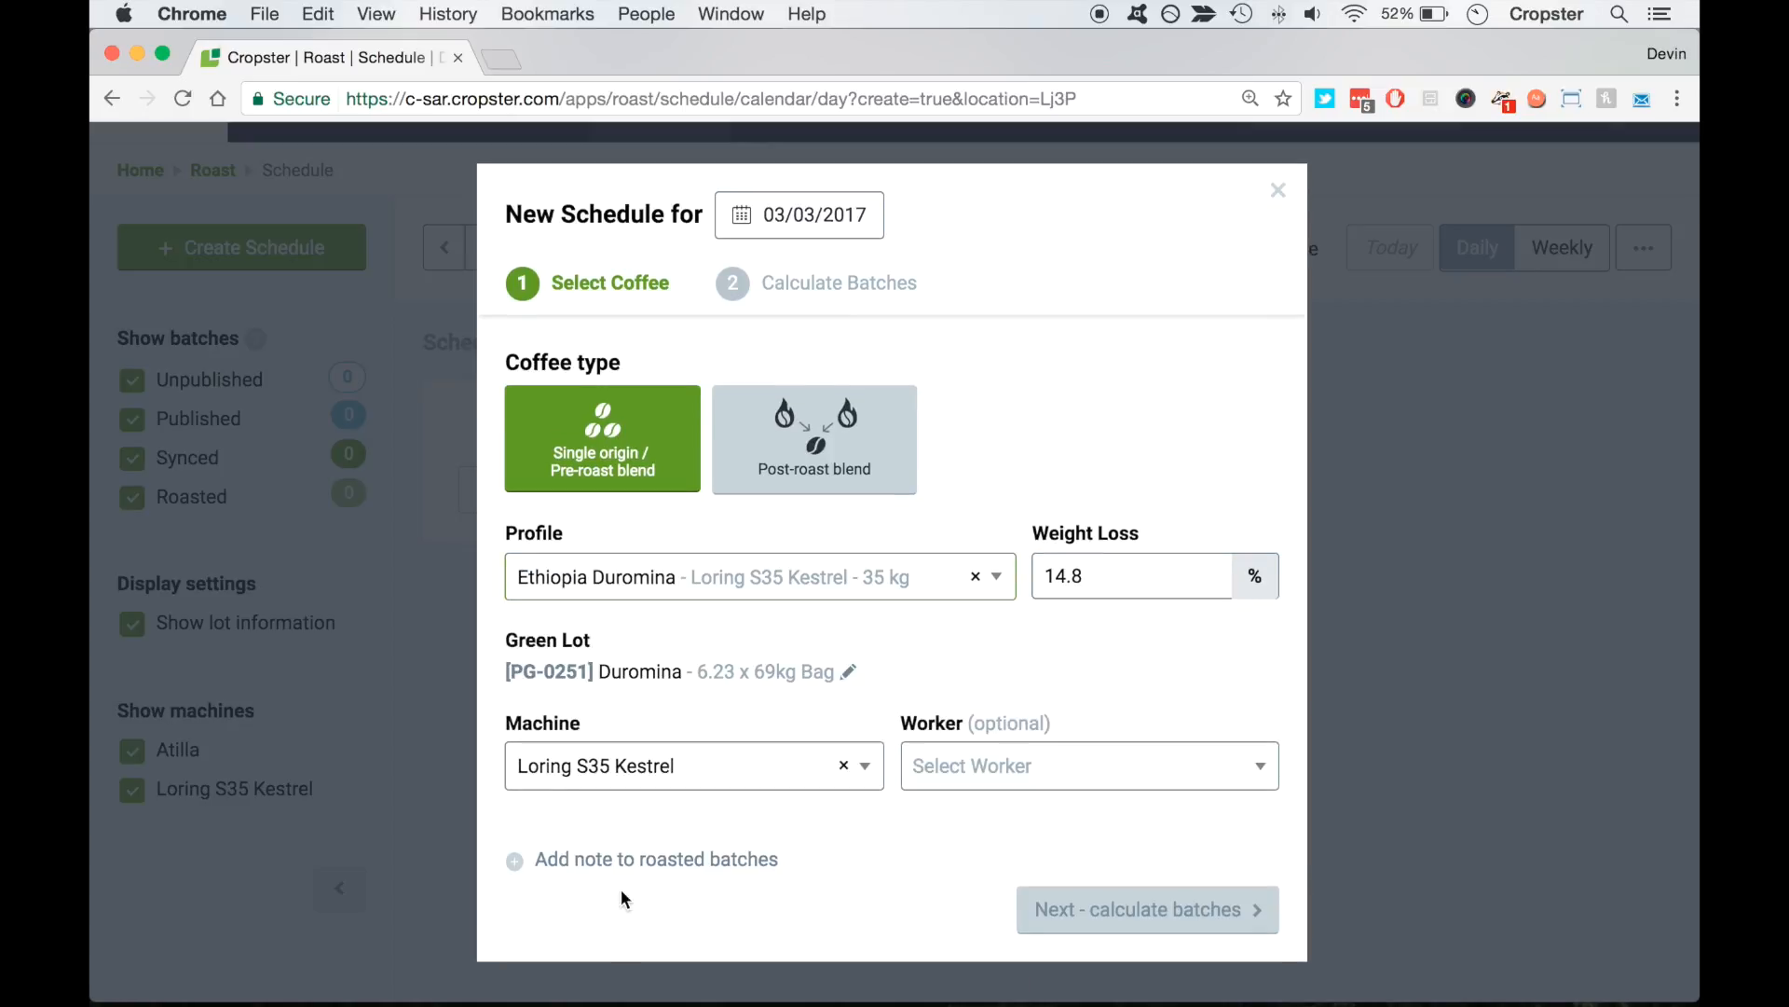
left_click(799, 576)
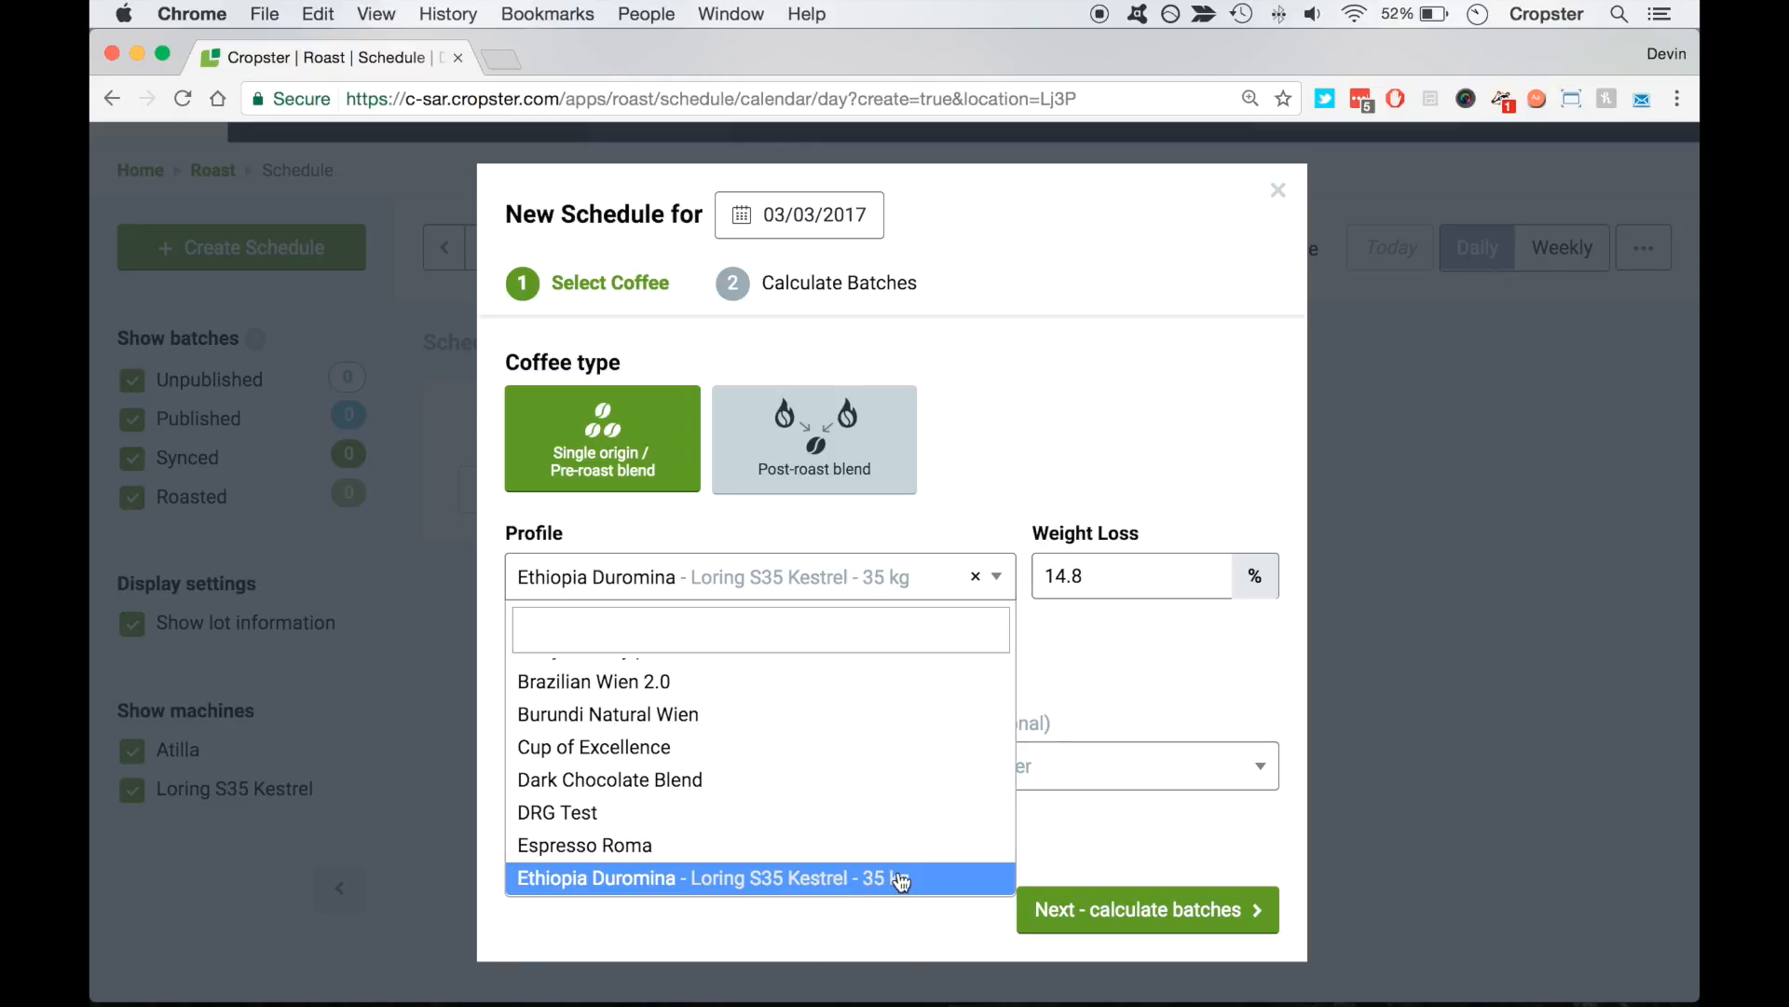
left_click(921, 516)
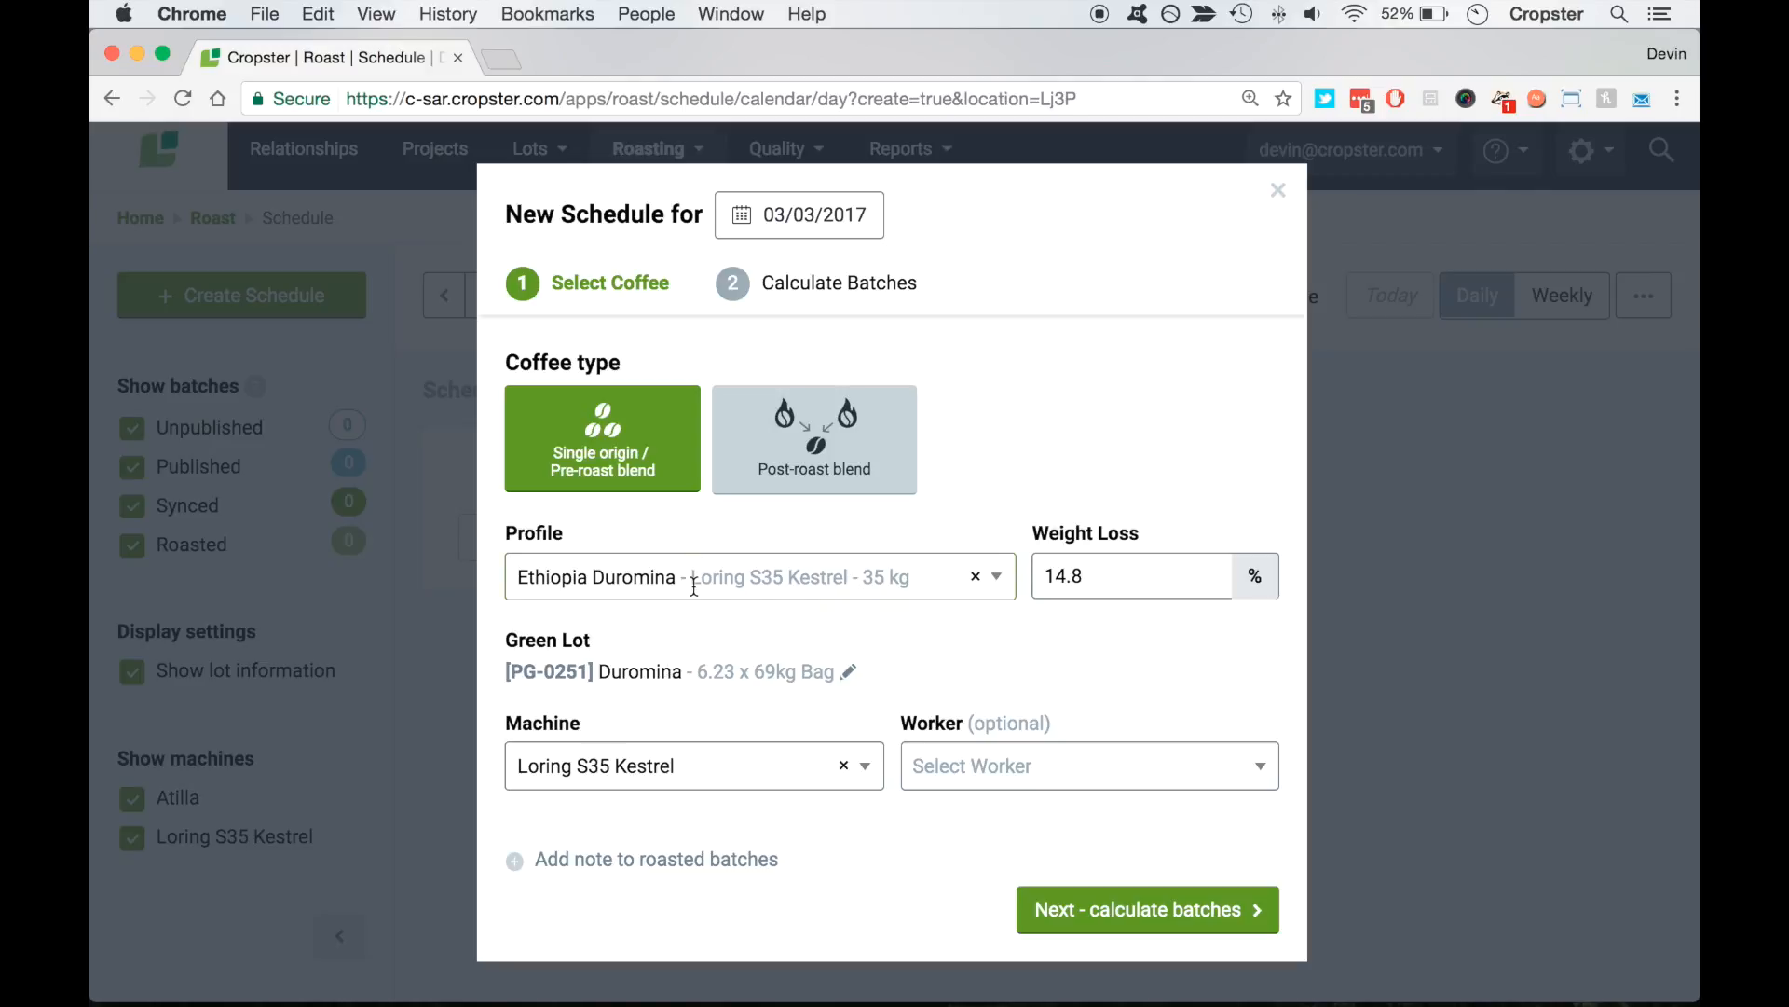
Reselect Loring S35 Kestrel as the machine and assign the second worker in the list
left_click(811, 766)
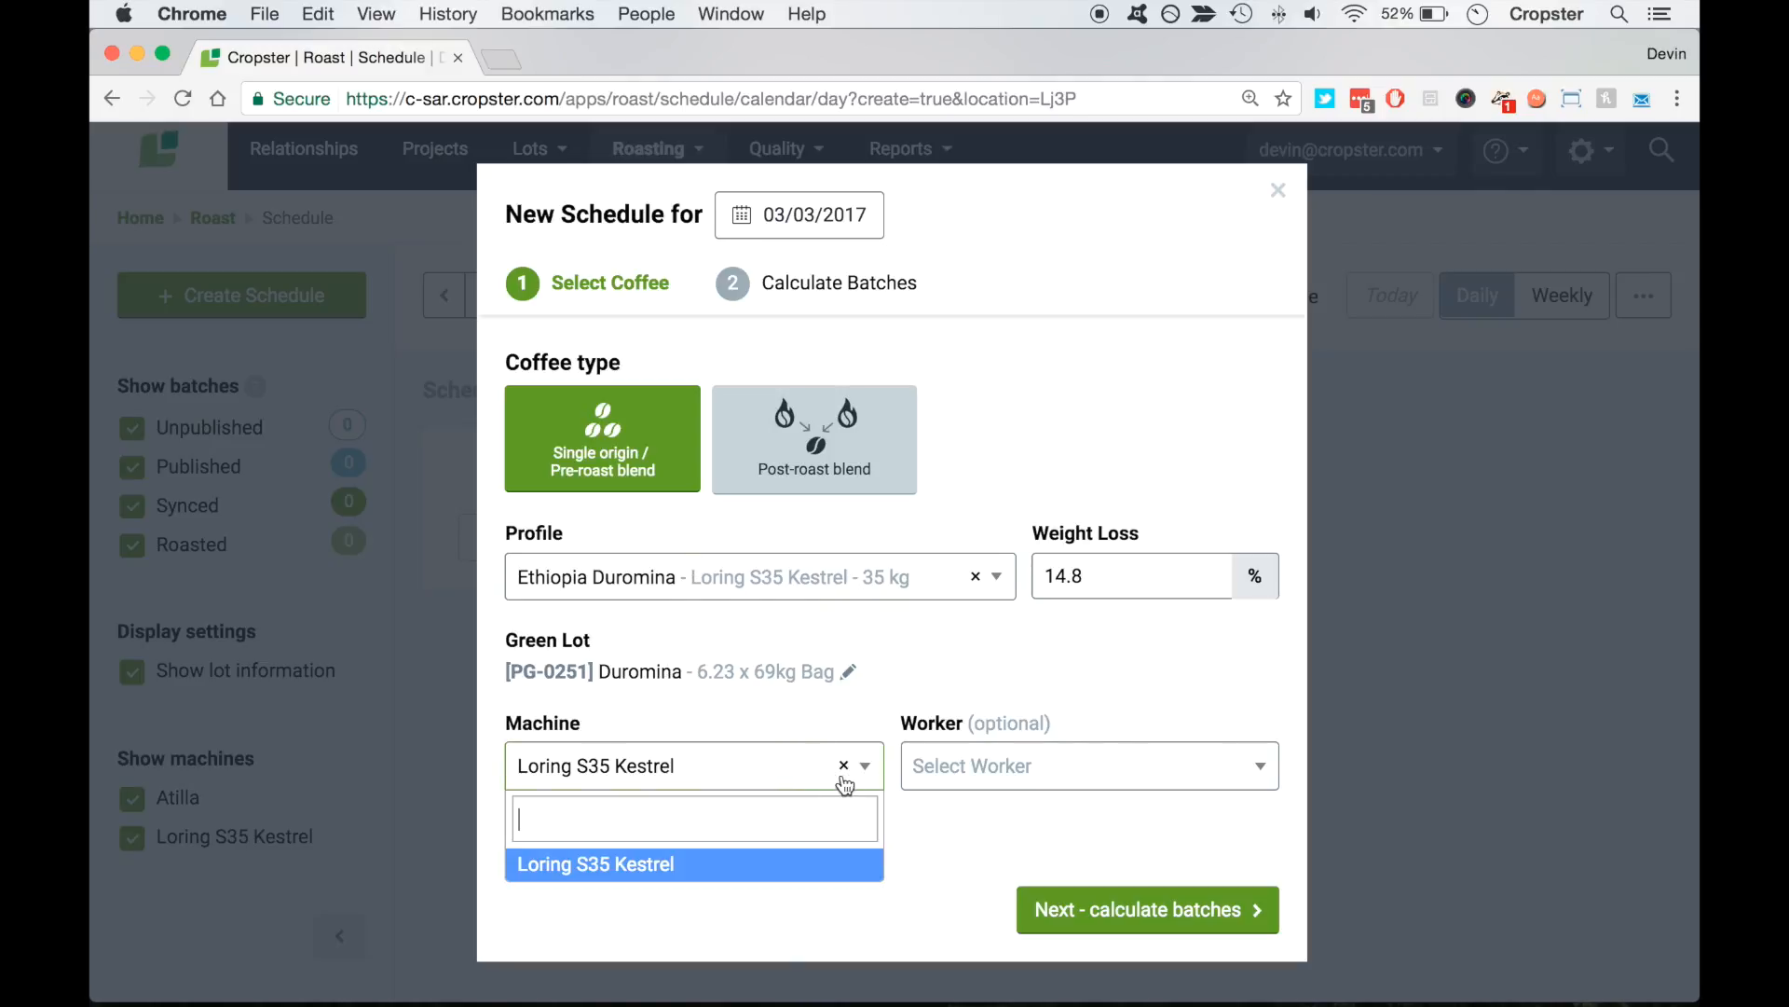
left_click(844, 766)
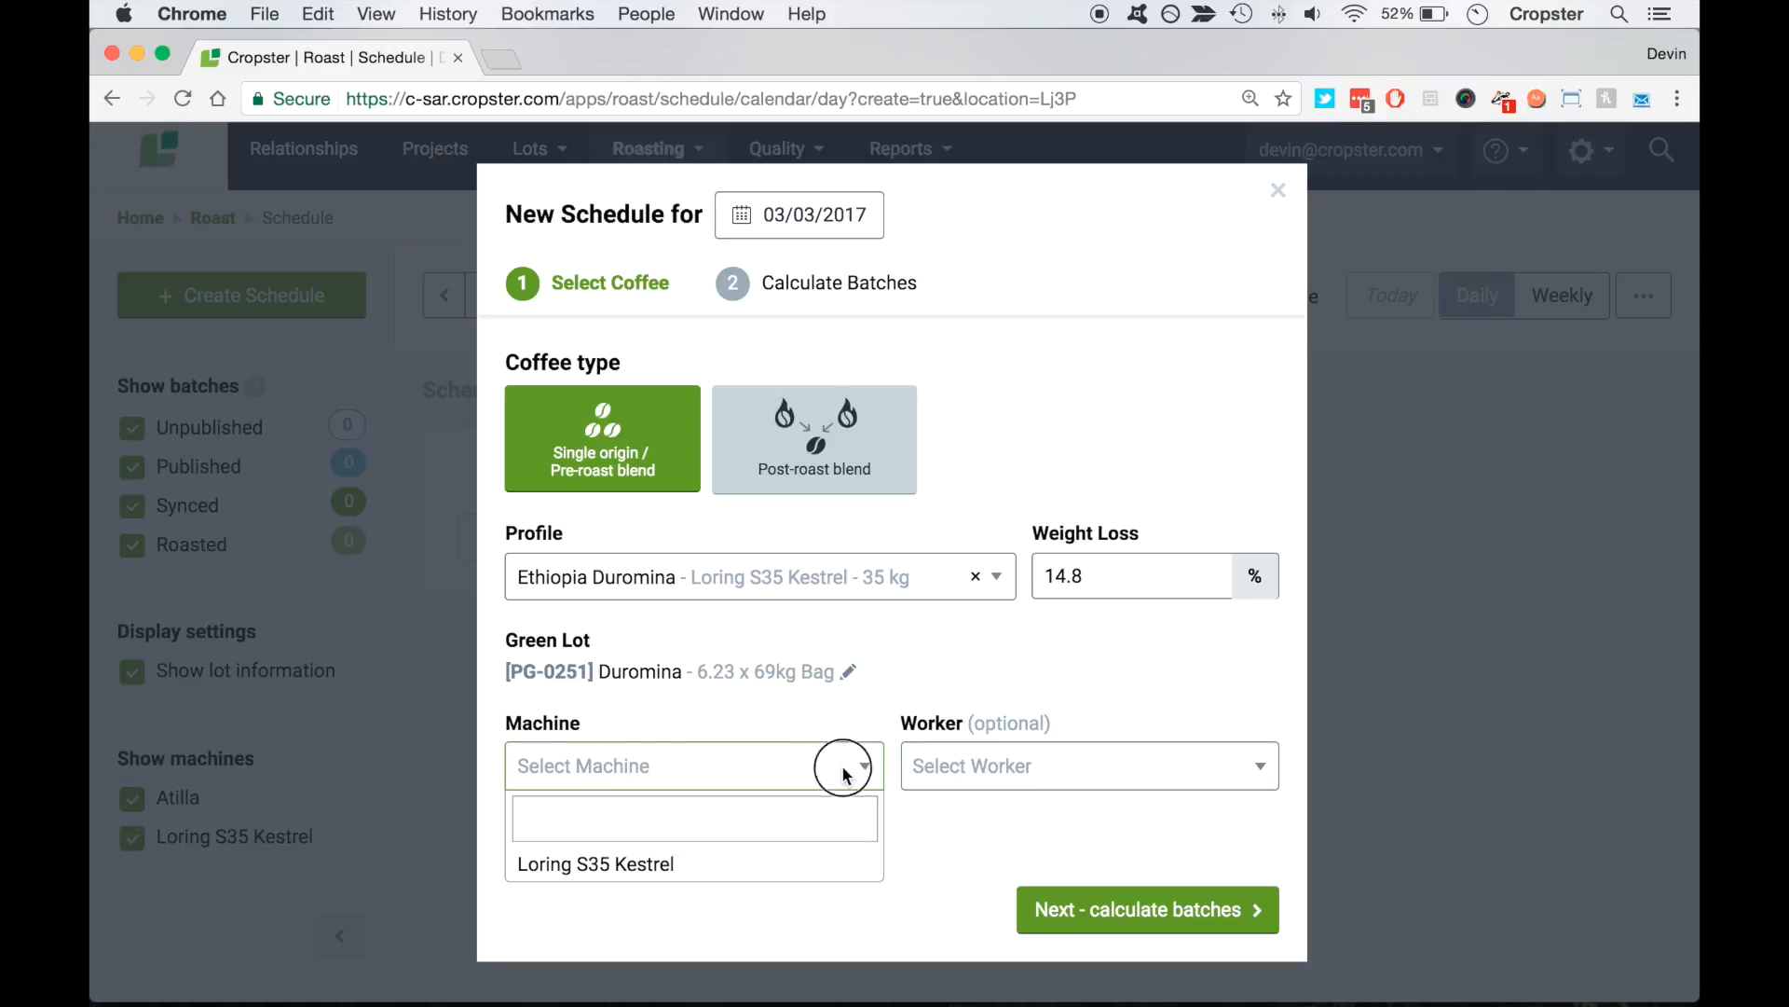
left_click(804, 867)
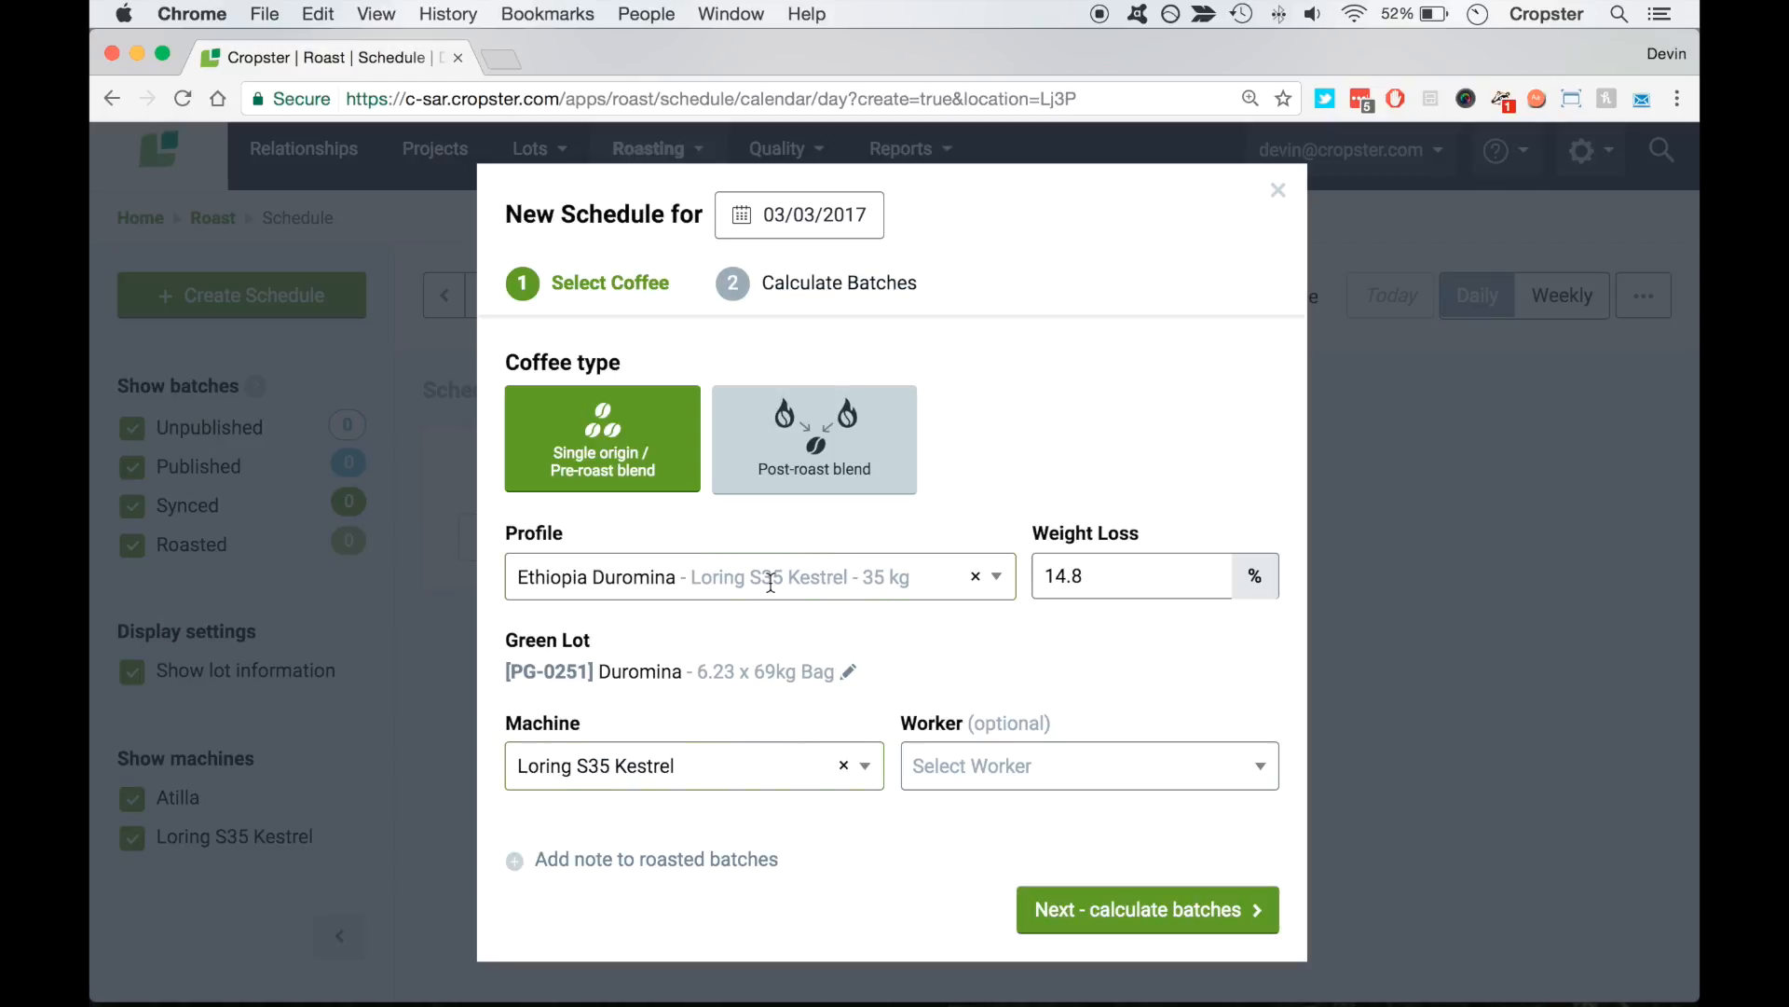
left_click(960, 755)
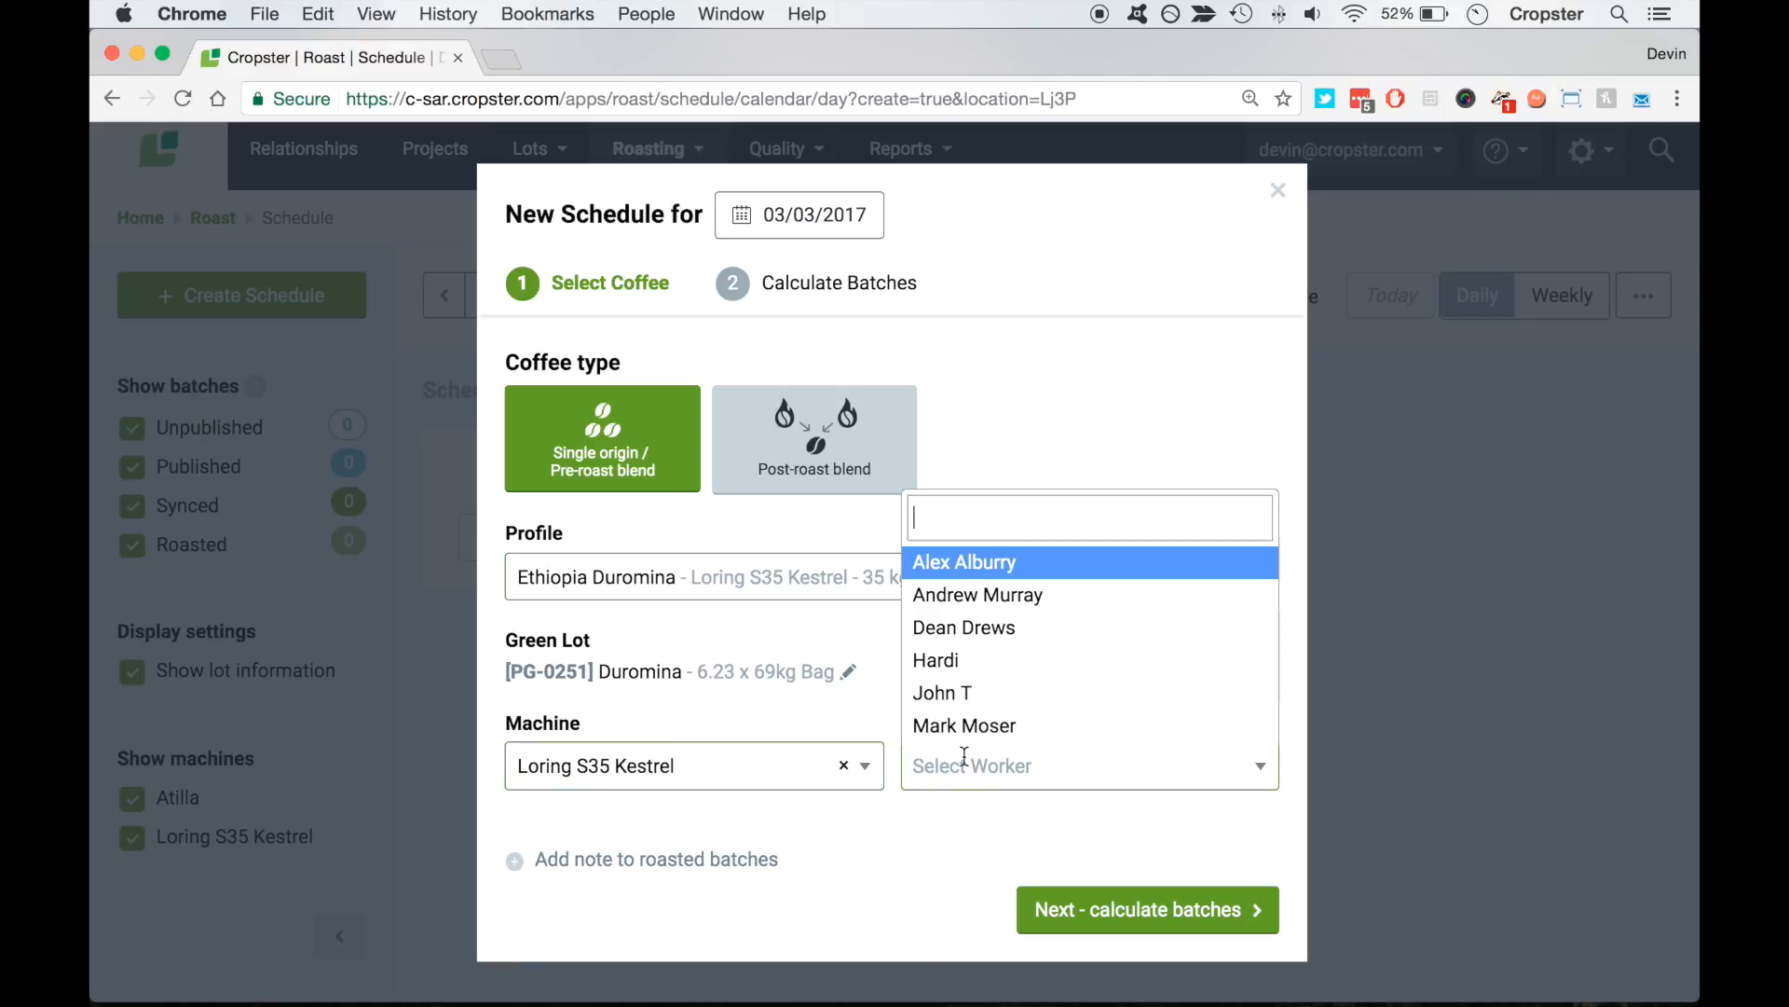
scroll(1035, 660, "down", 2)
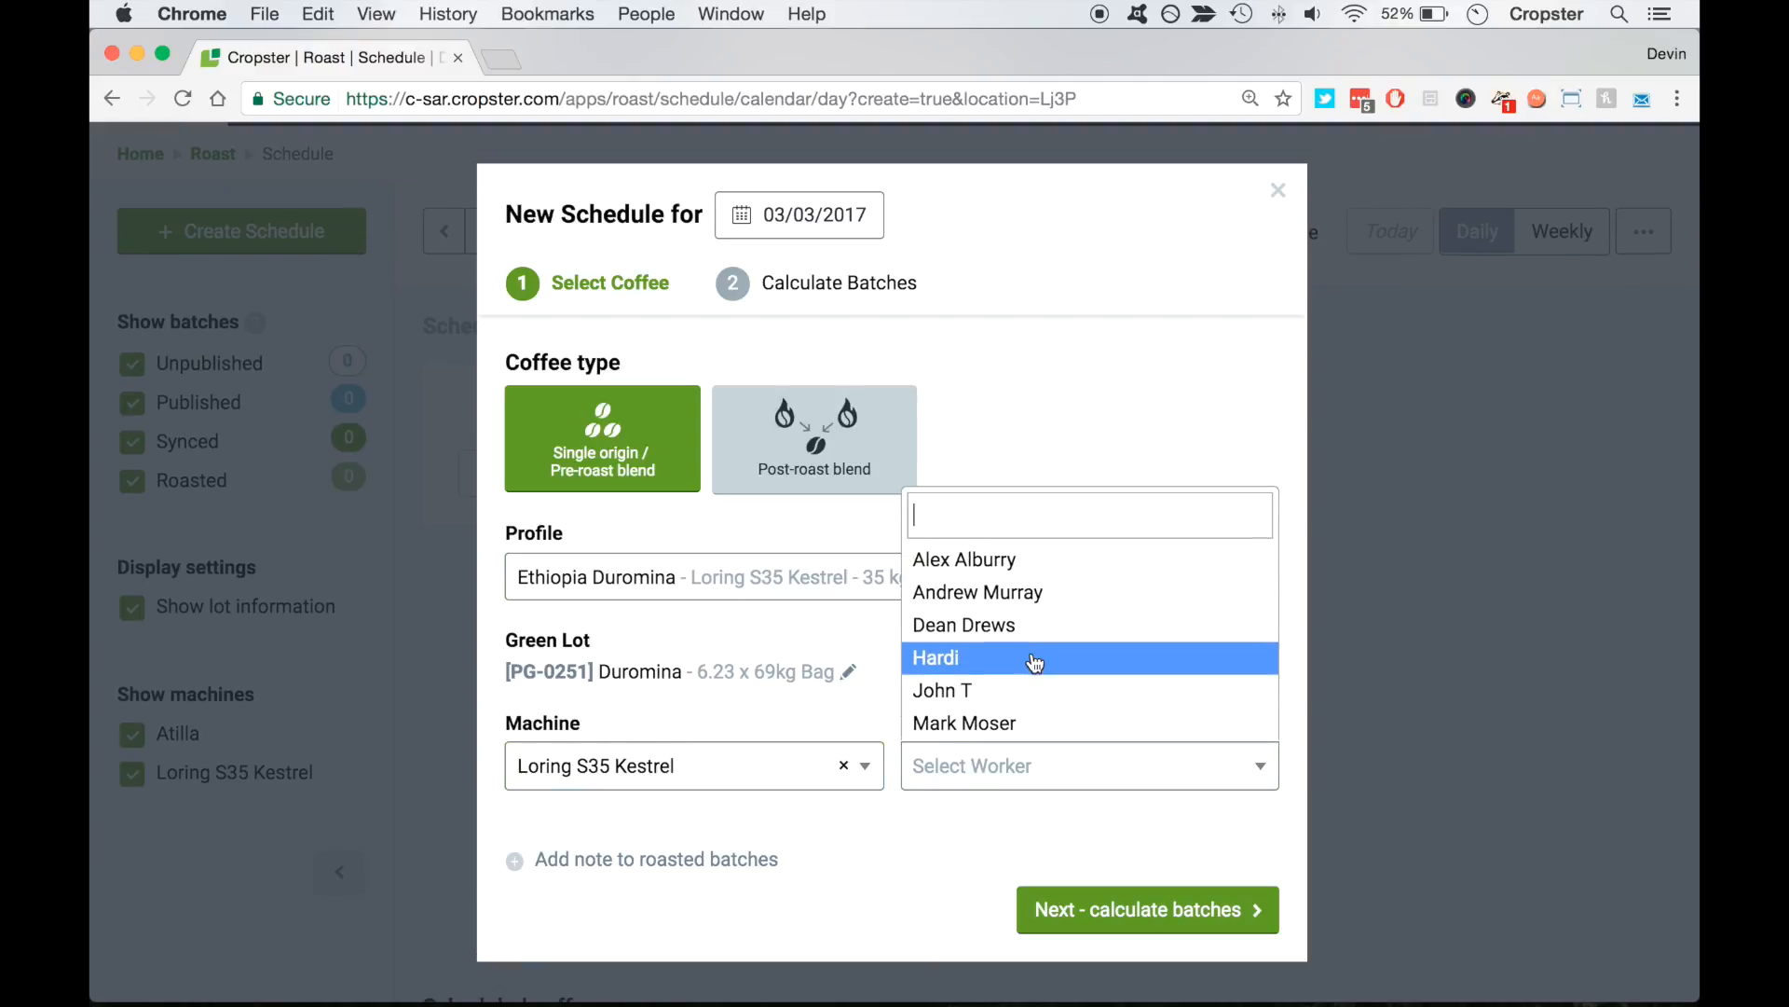
left_click(1036, 596)
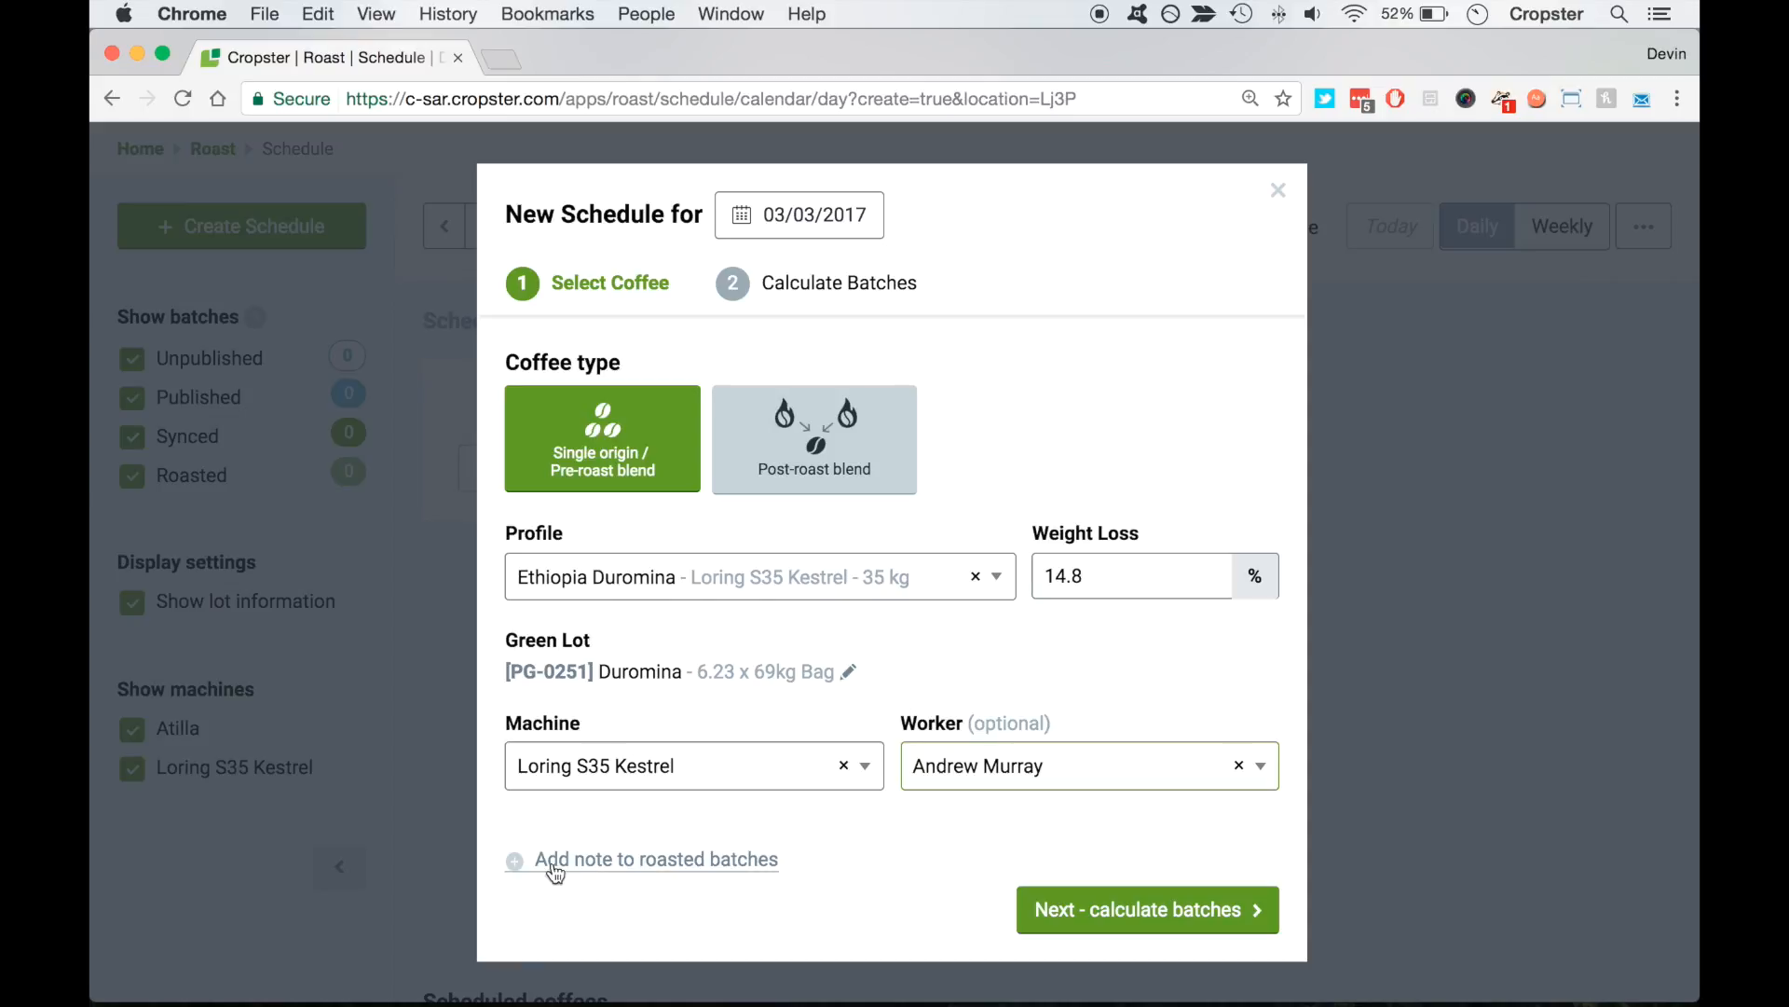
Add the note "Cafe Italiano" for the roasted batches and proceed to the batch calculation
left_click(670, 861)
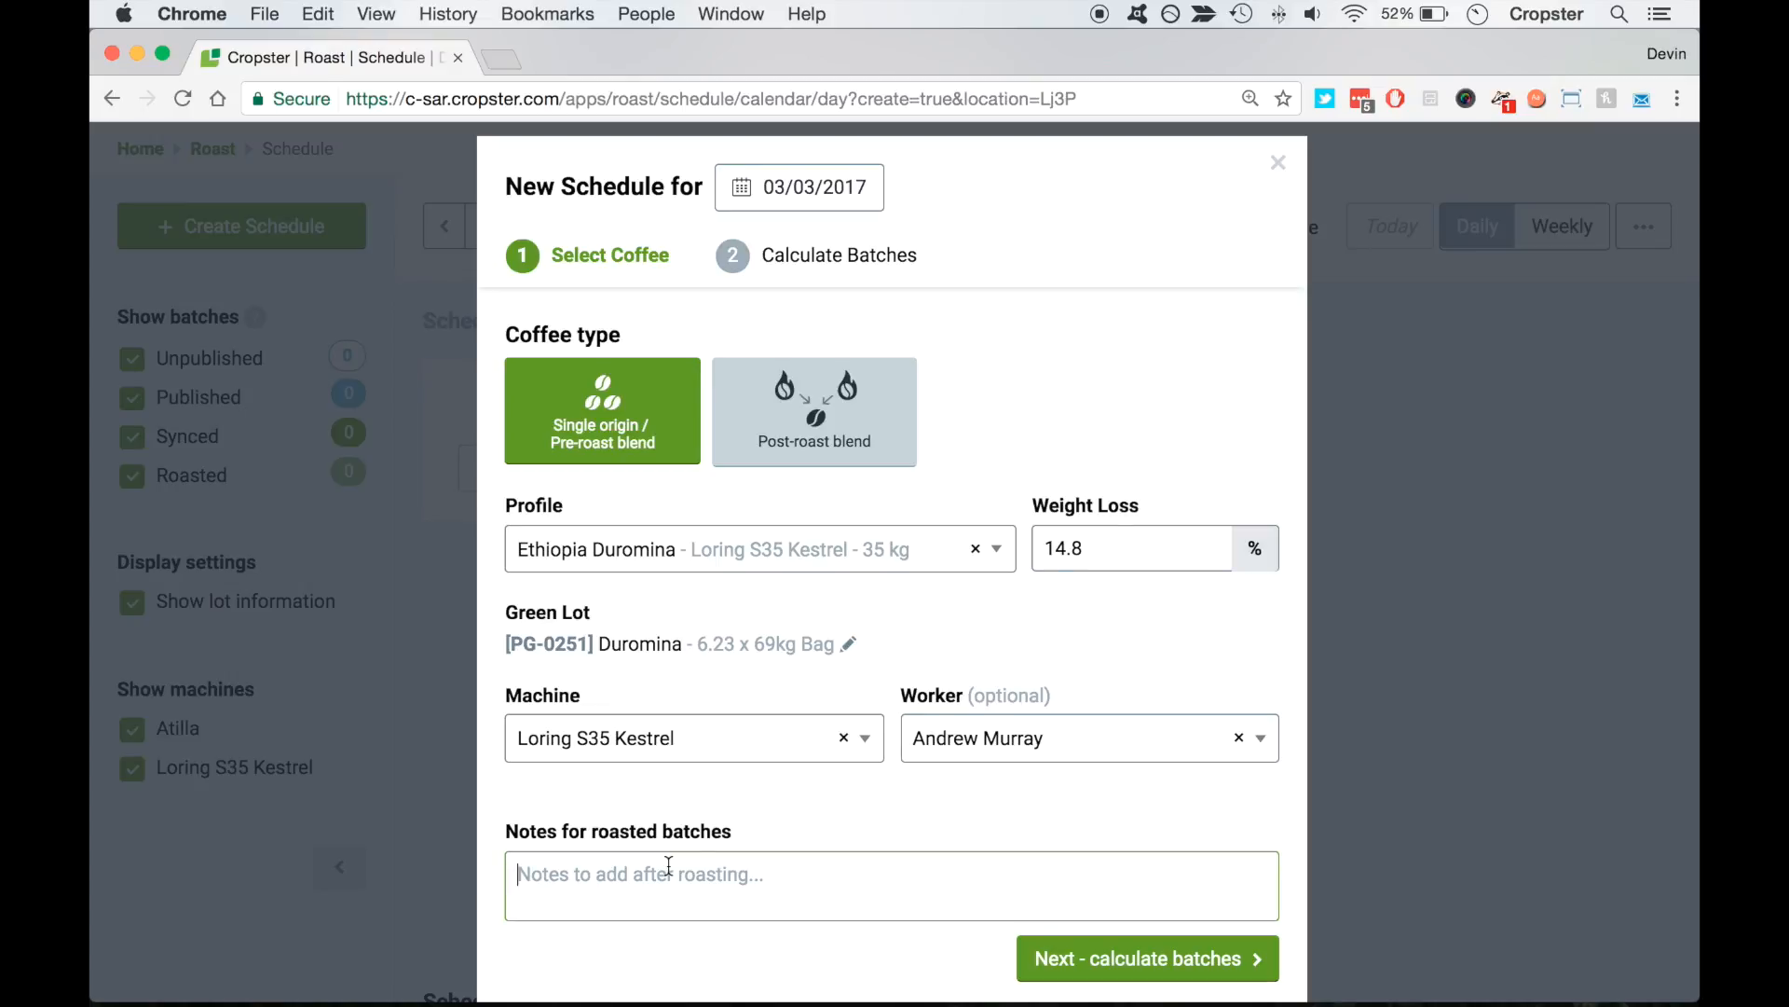
type("Cafe Ita")
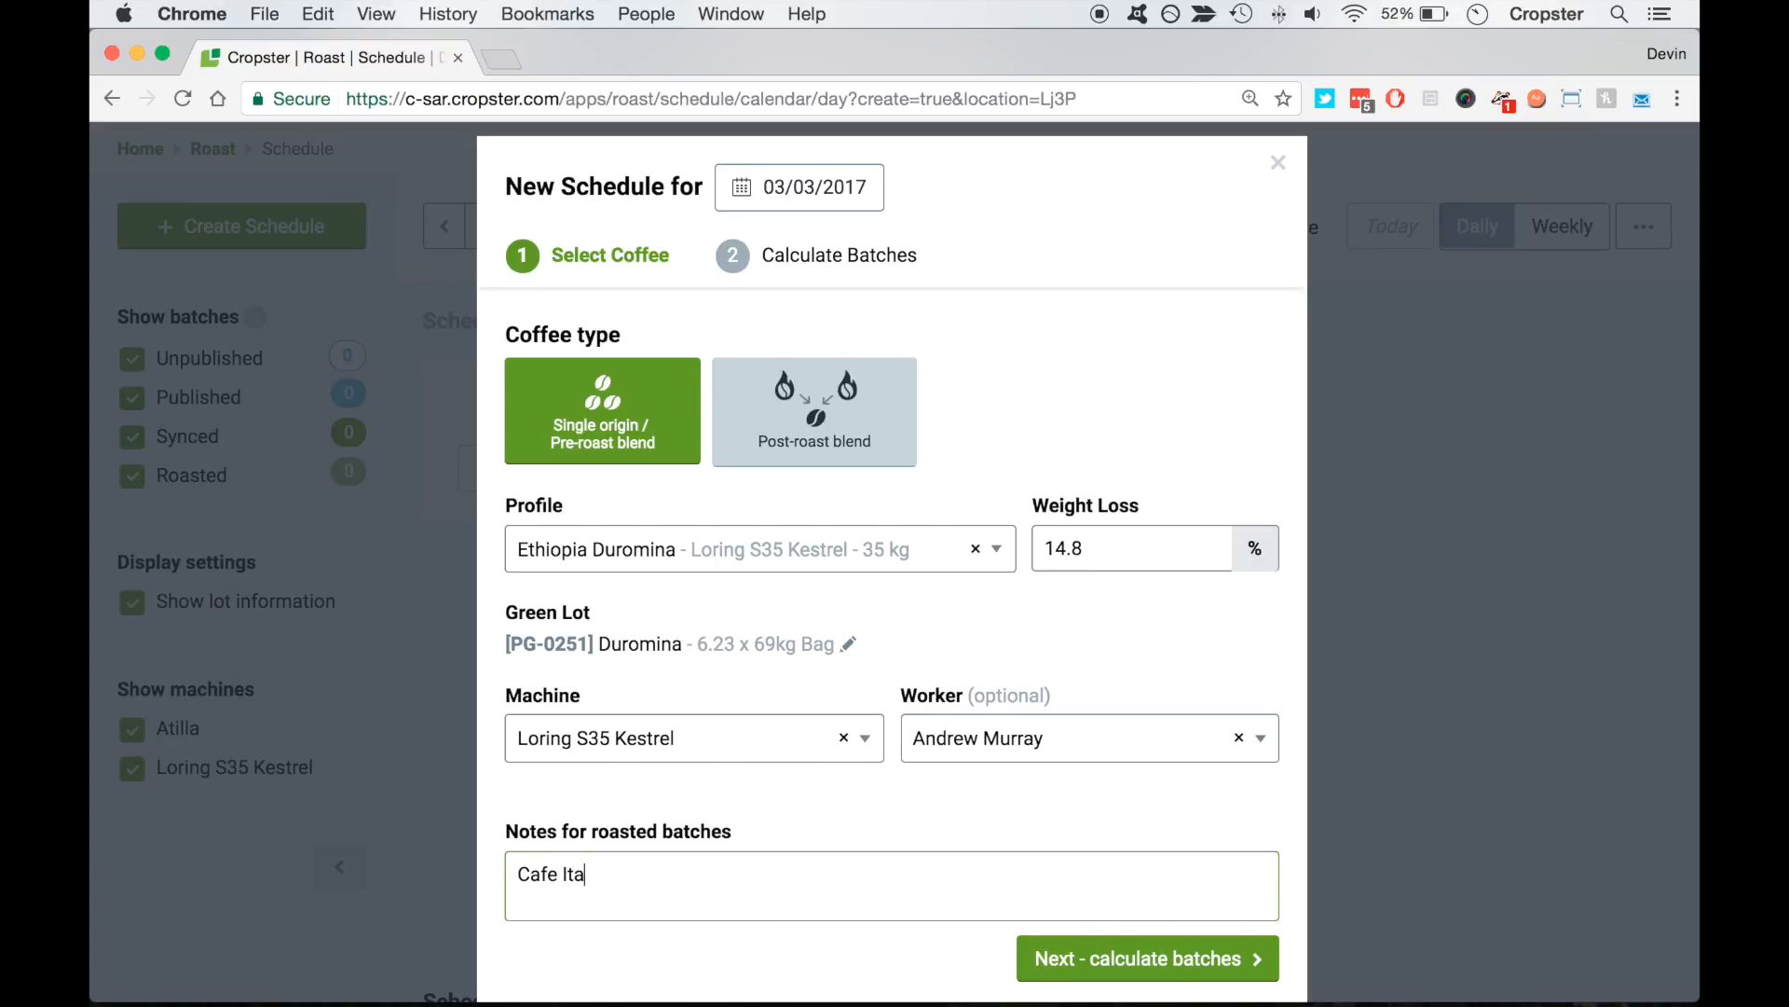
type("liano")
left_click(1182, 965)
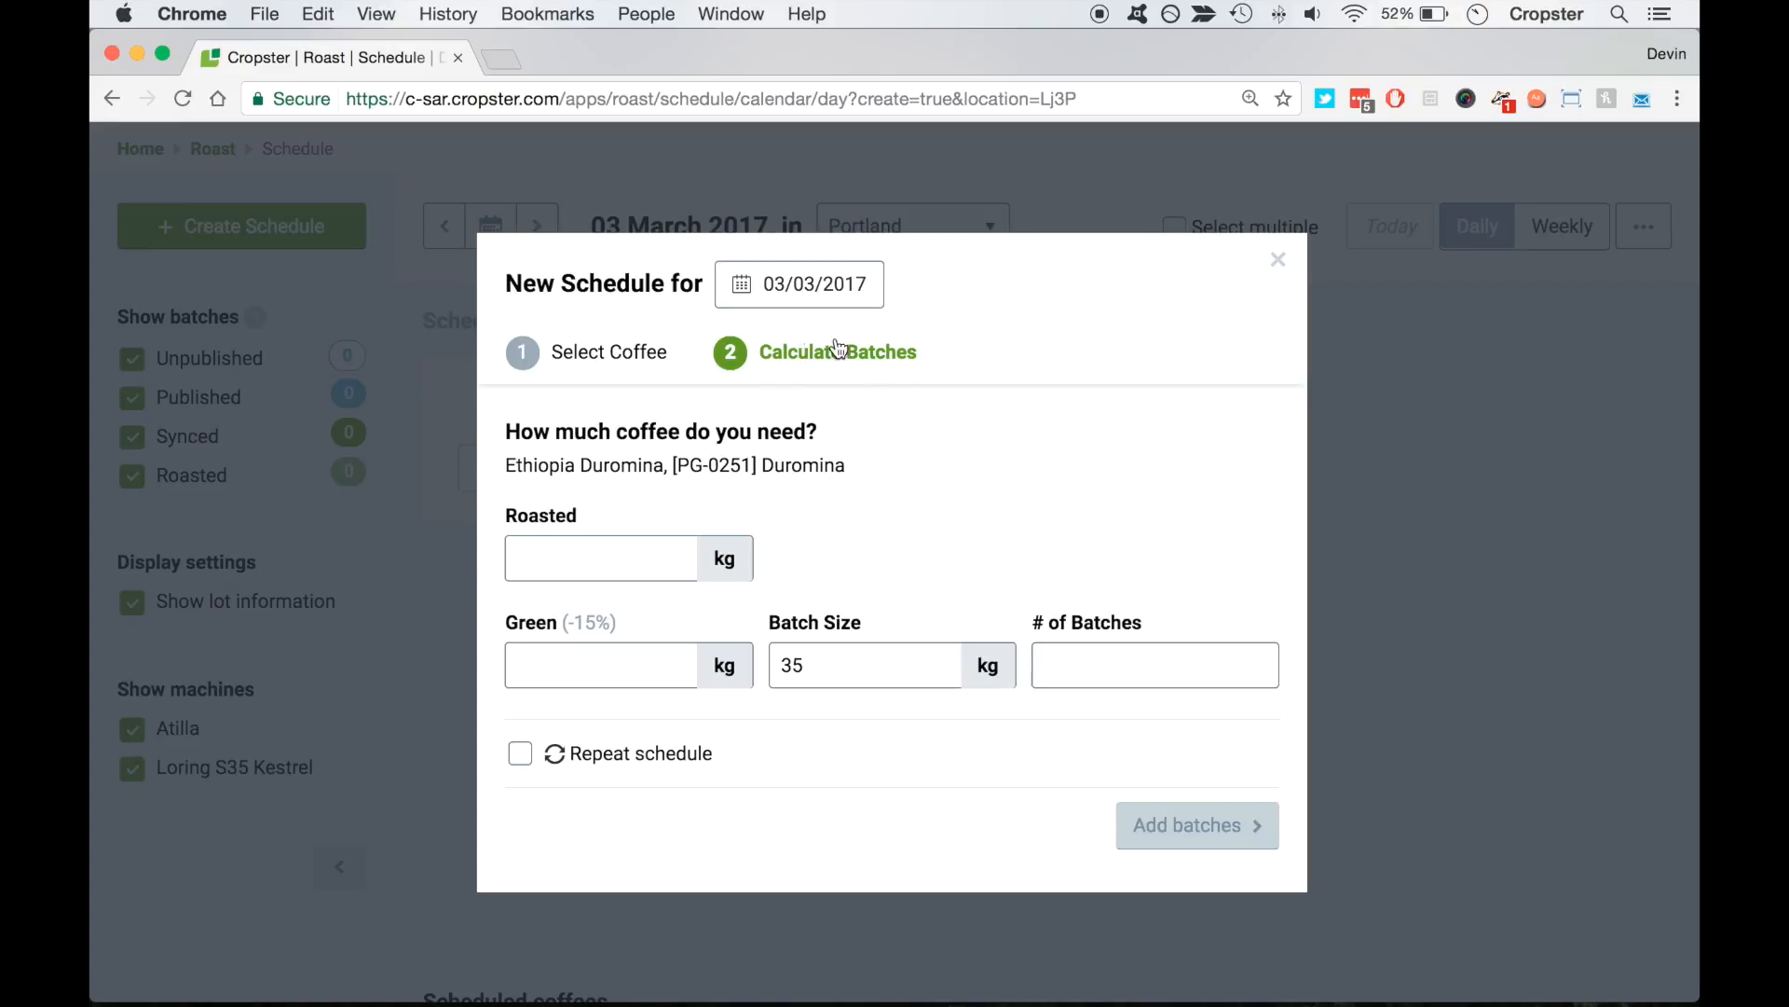
left_click(652, 356)
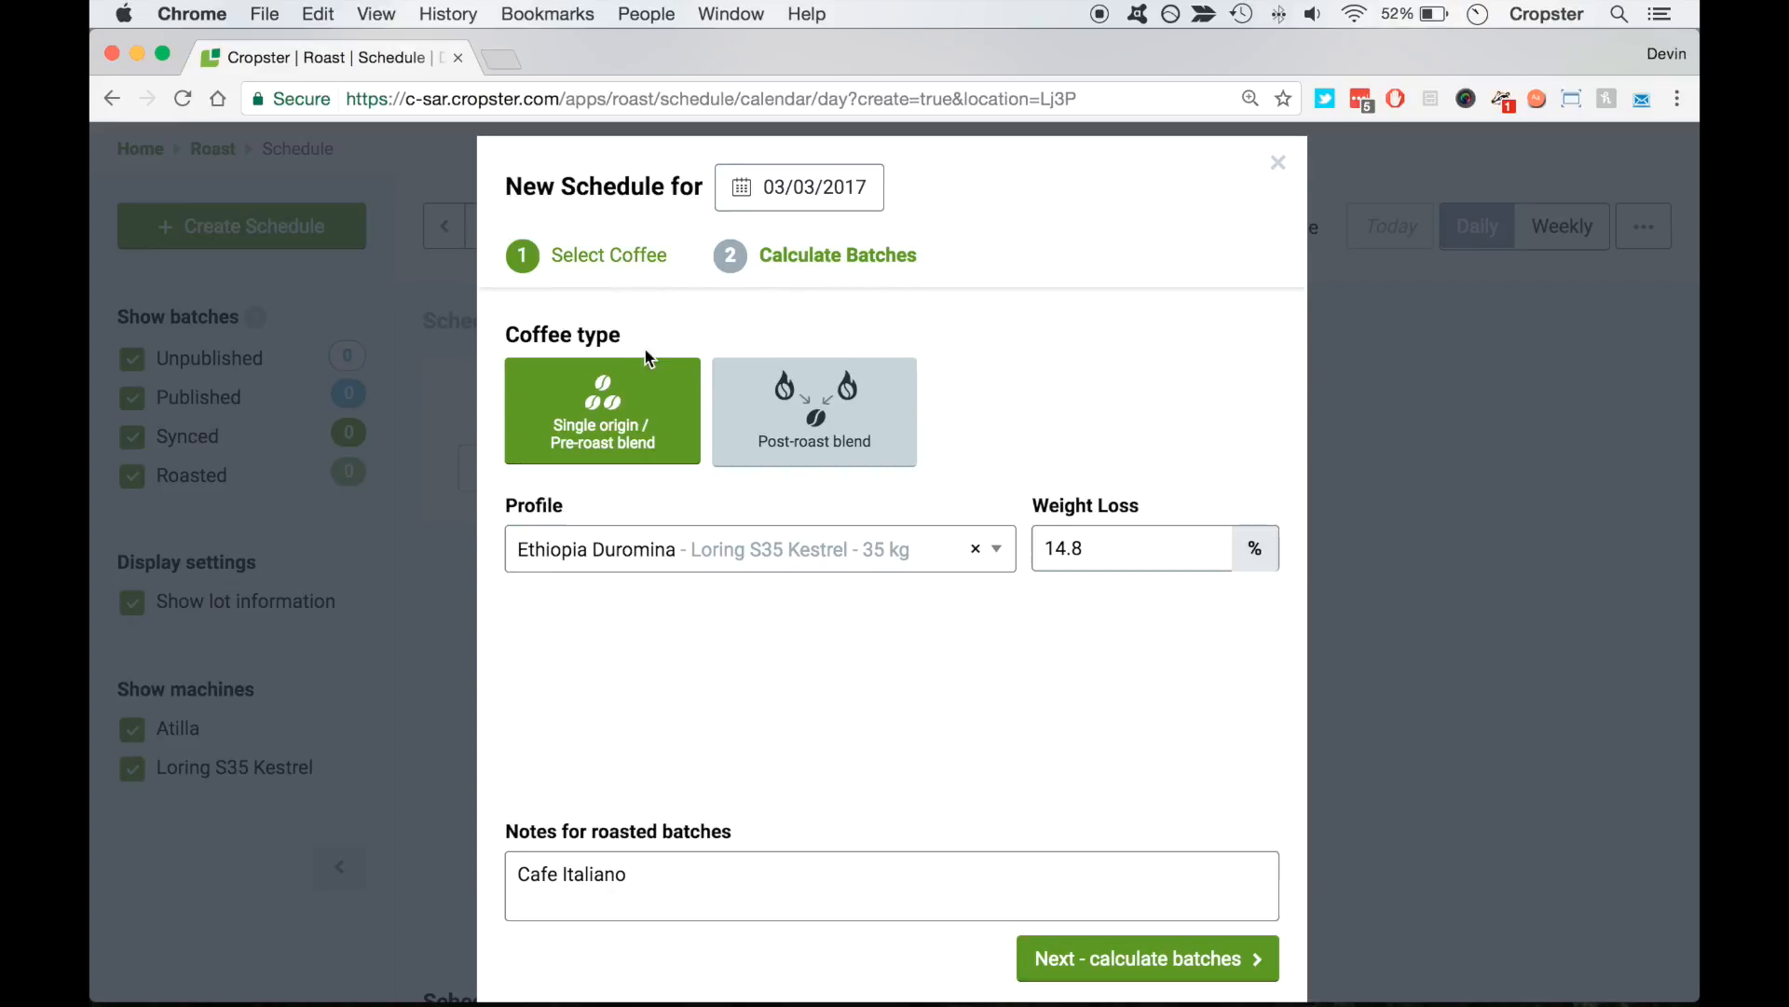
left_click(1118, 958)
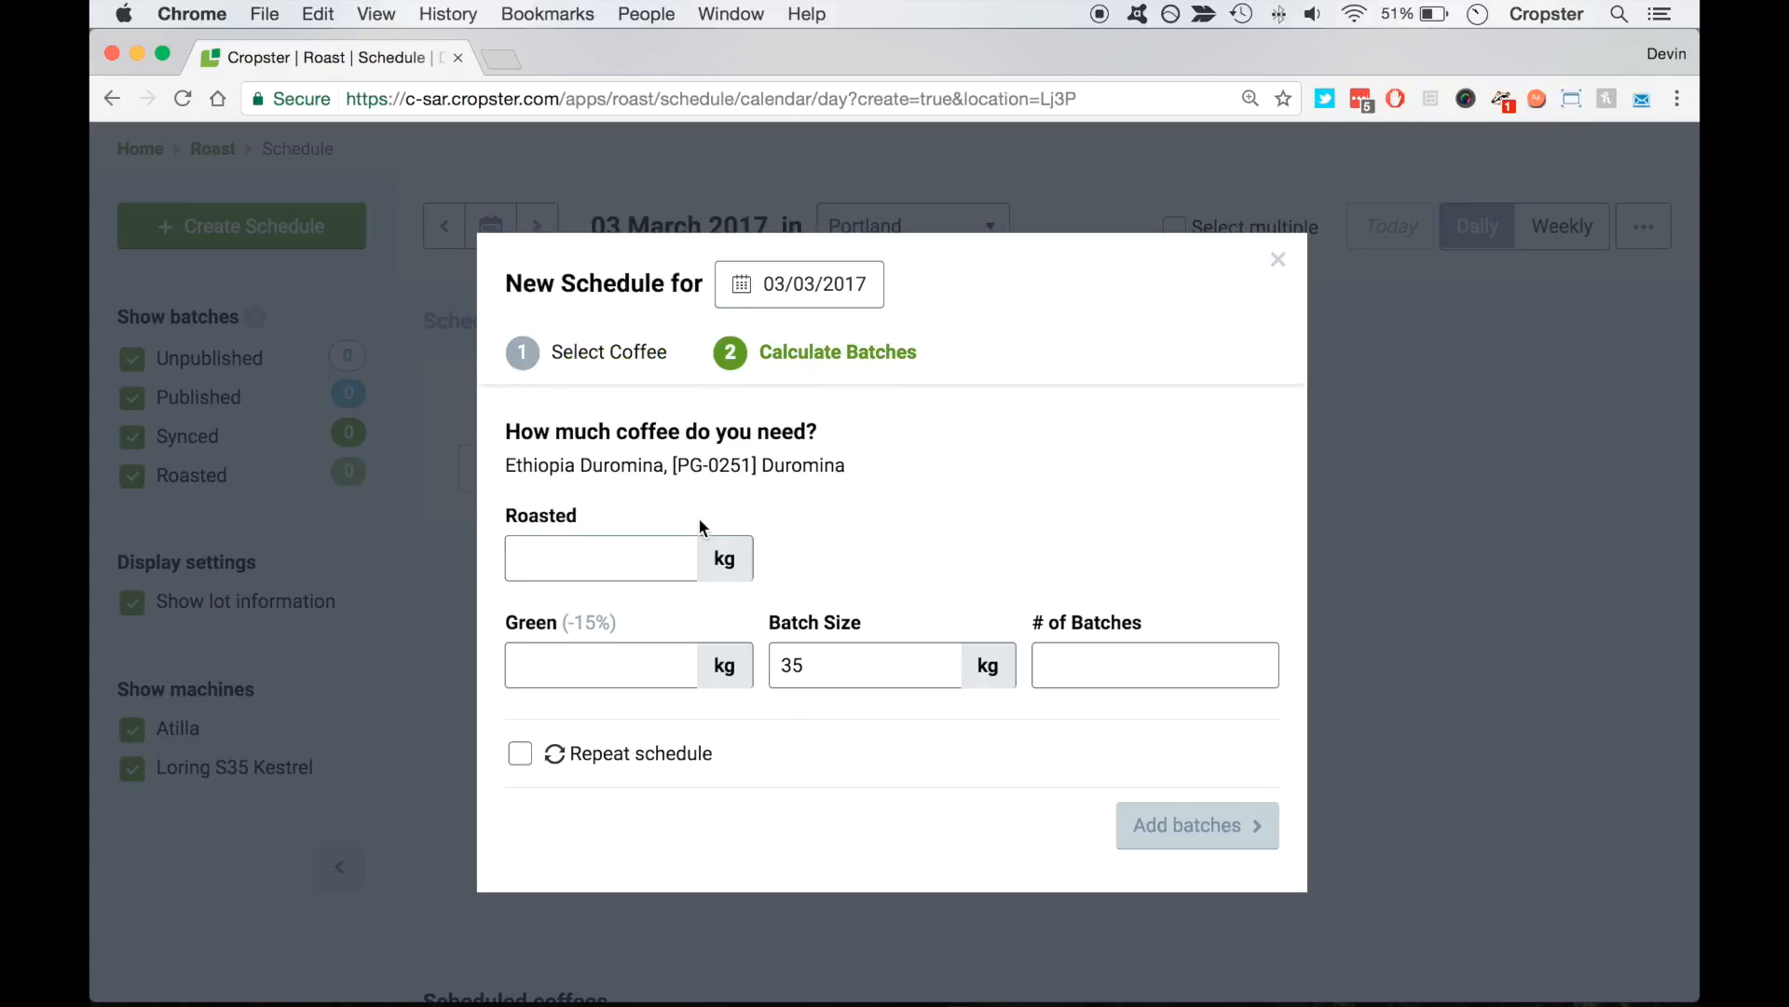
Set the roasted coffee amount needed to 32 kg
left_click(653, 545)
left_click(634, 559)
type("32")
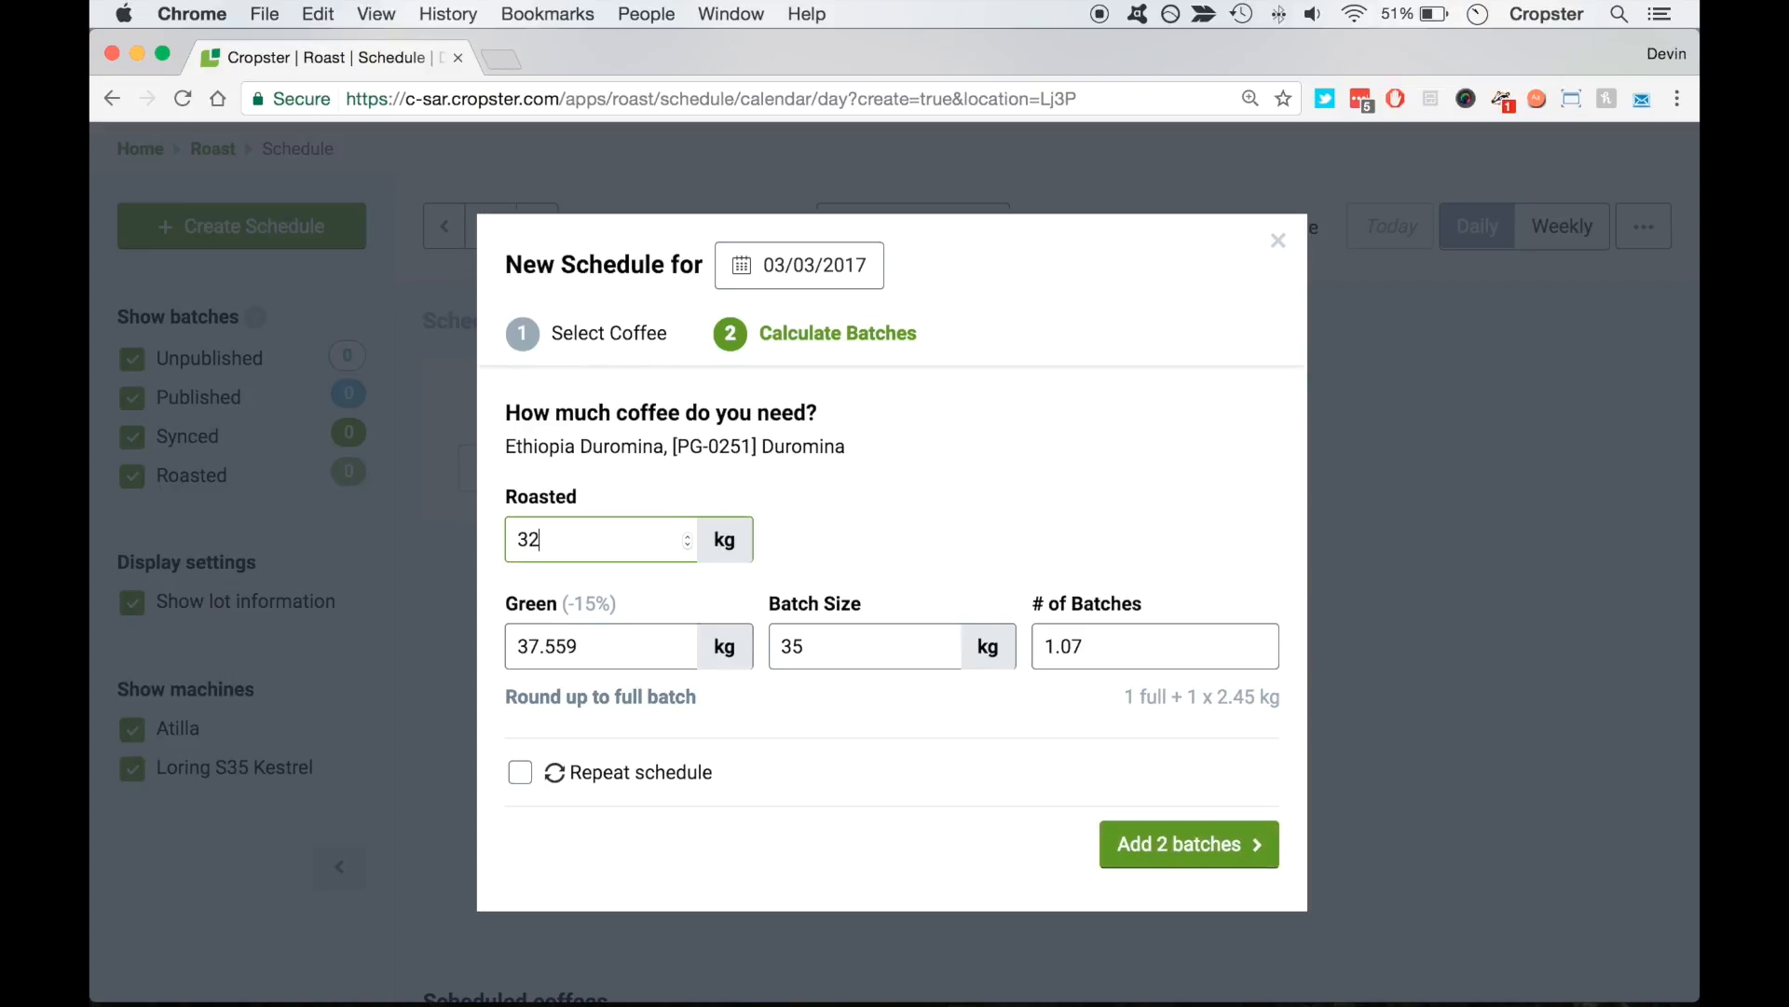
Check the calculated green weight, batch size and number of batches, and round the amount up to full batches
left_click(518, 646)
left_click_drag(518, 645, 585, 646)
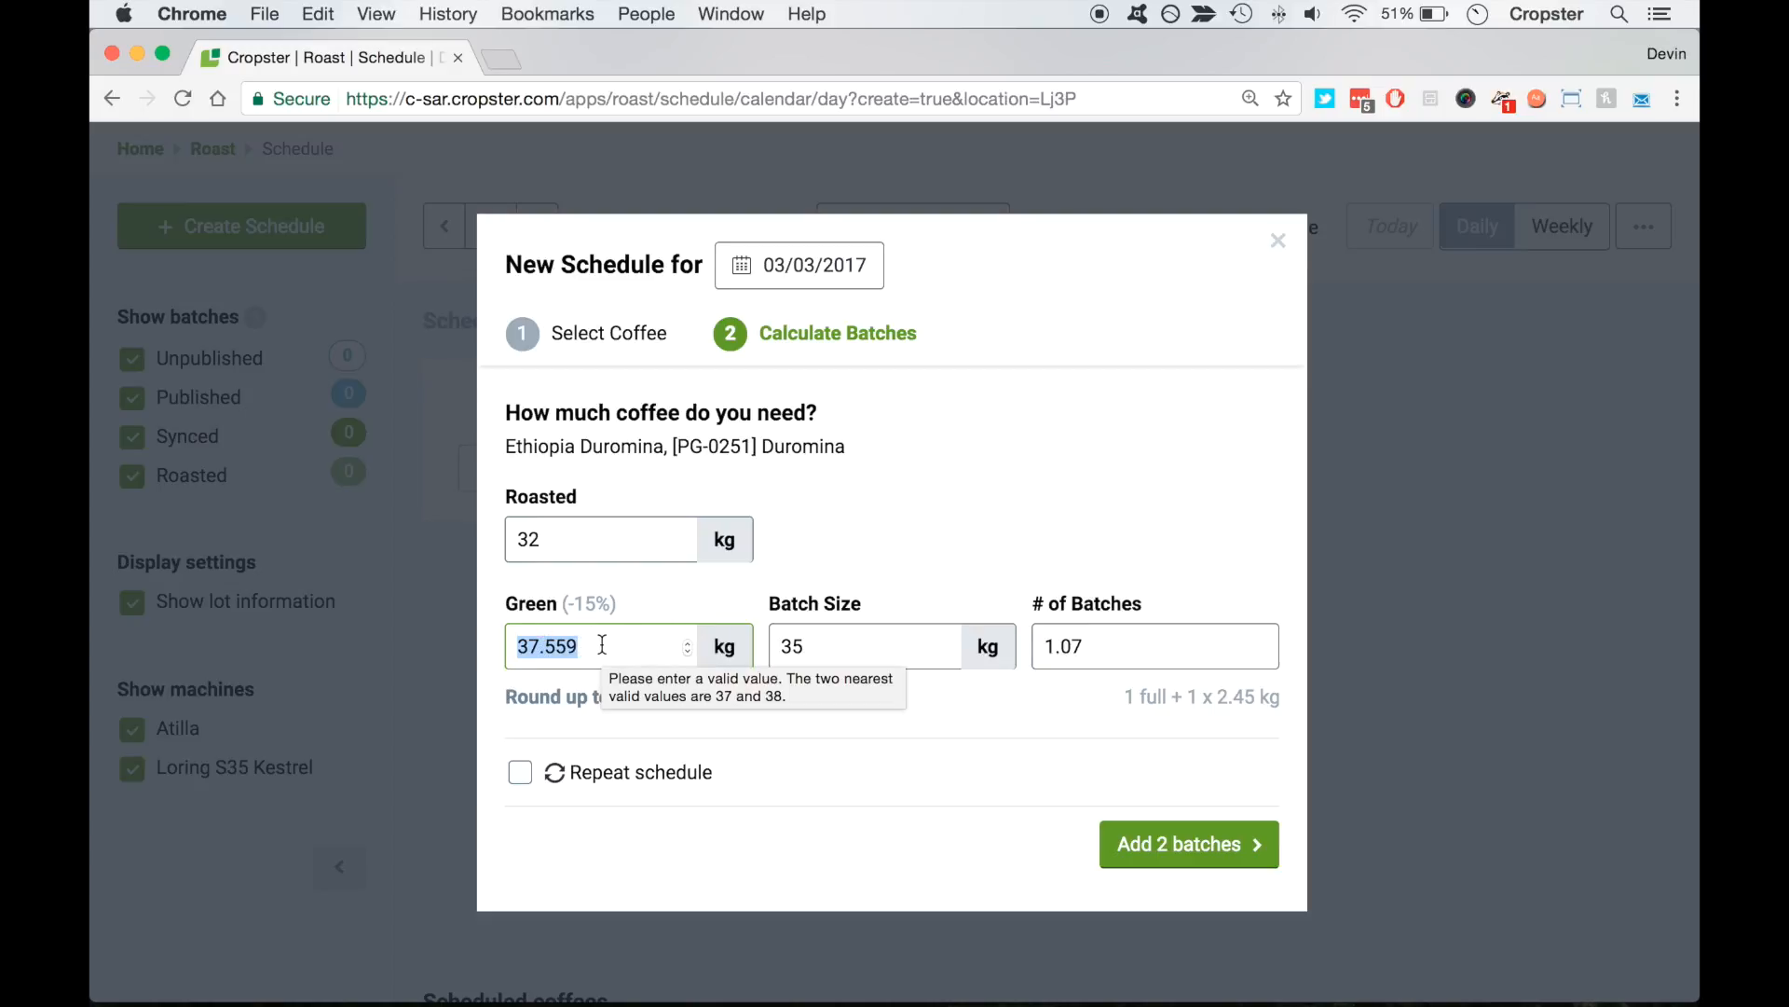
double_click(817, 646)
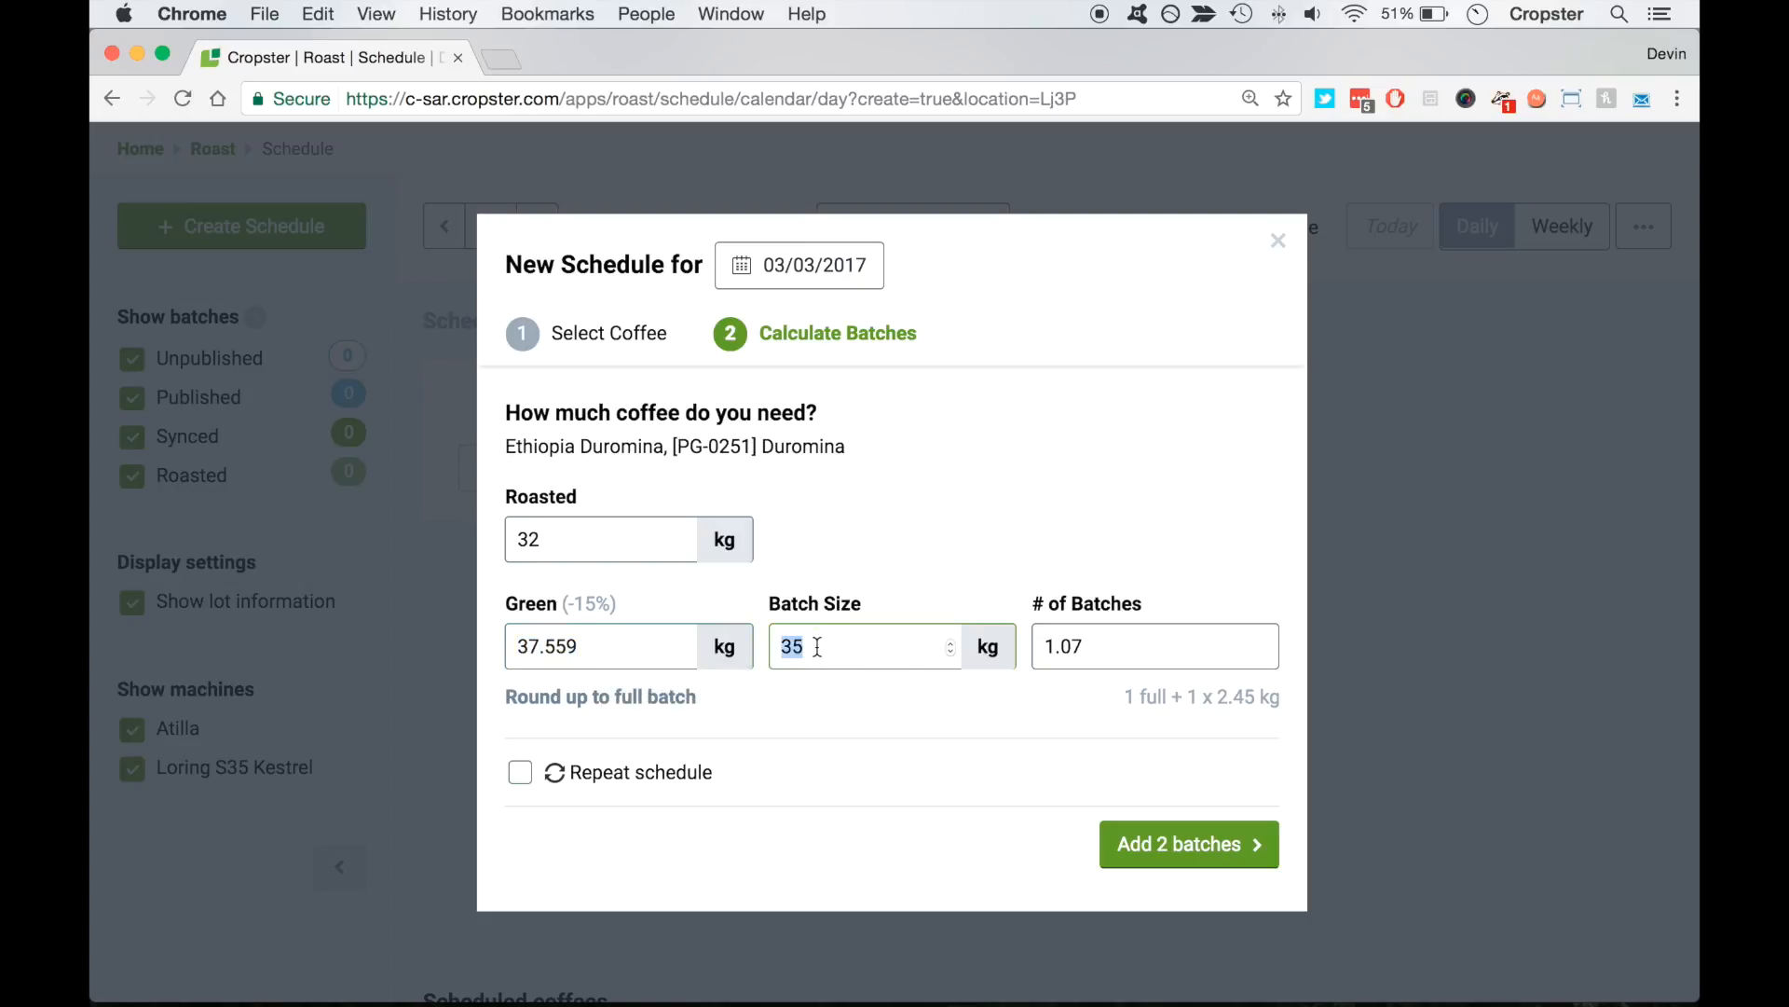
double_click(1099, 642)
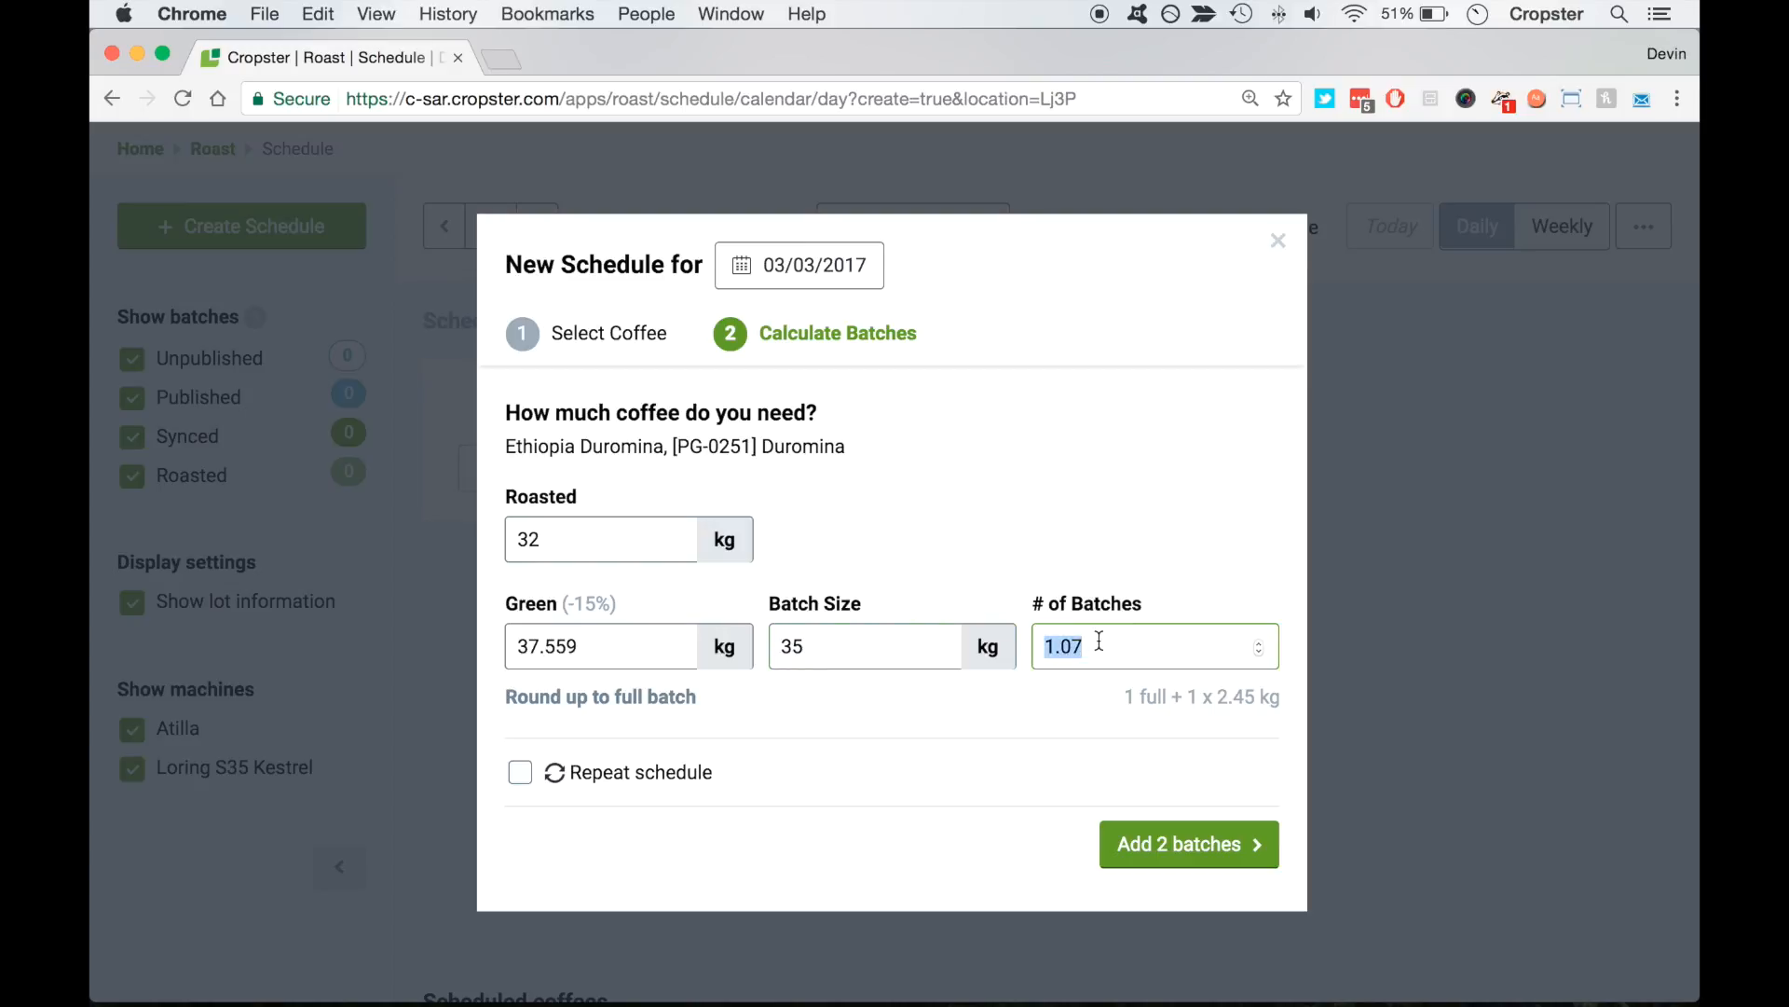
left_click(1096, 652)
double_click(1081, 648)
left_click(662, 698)
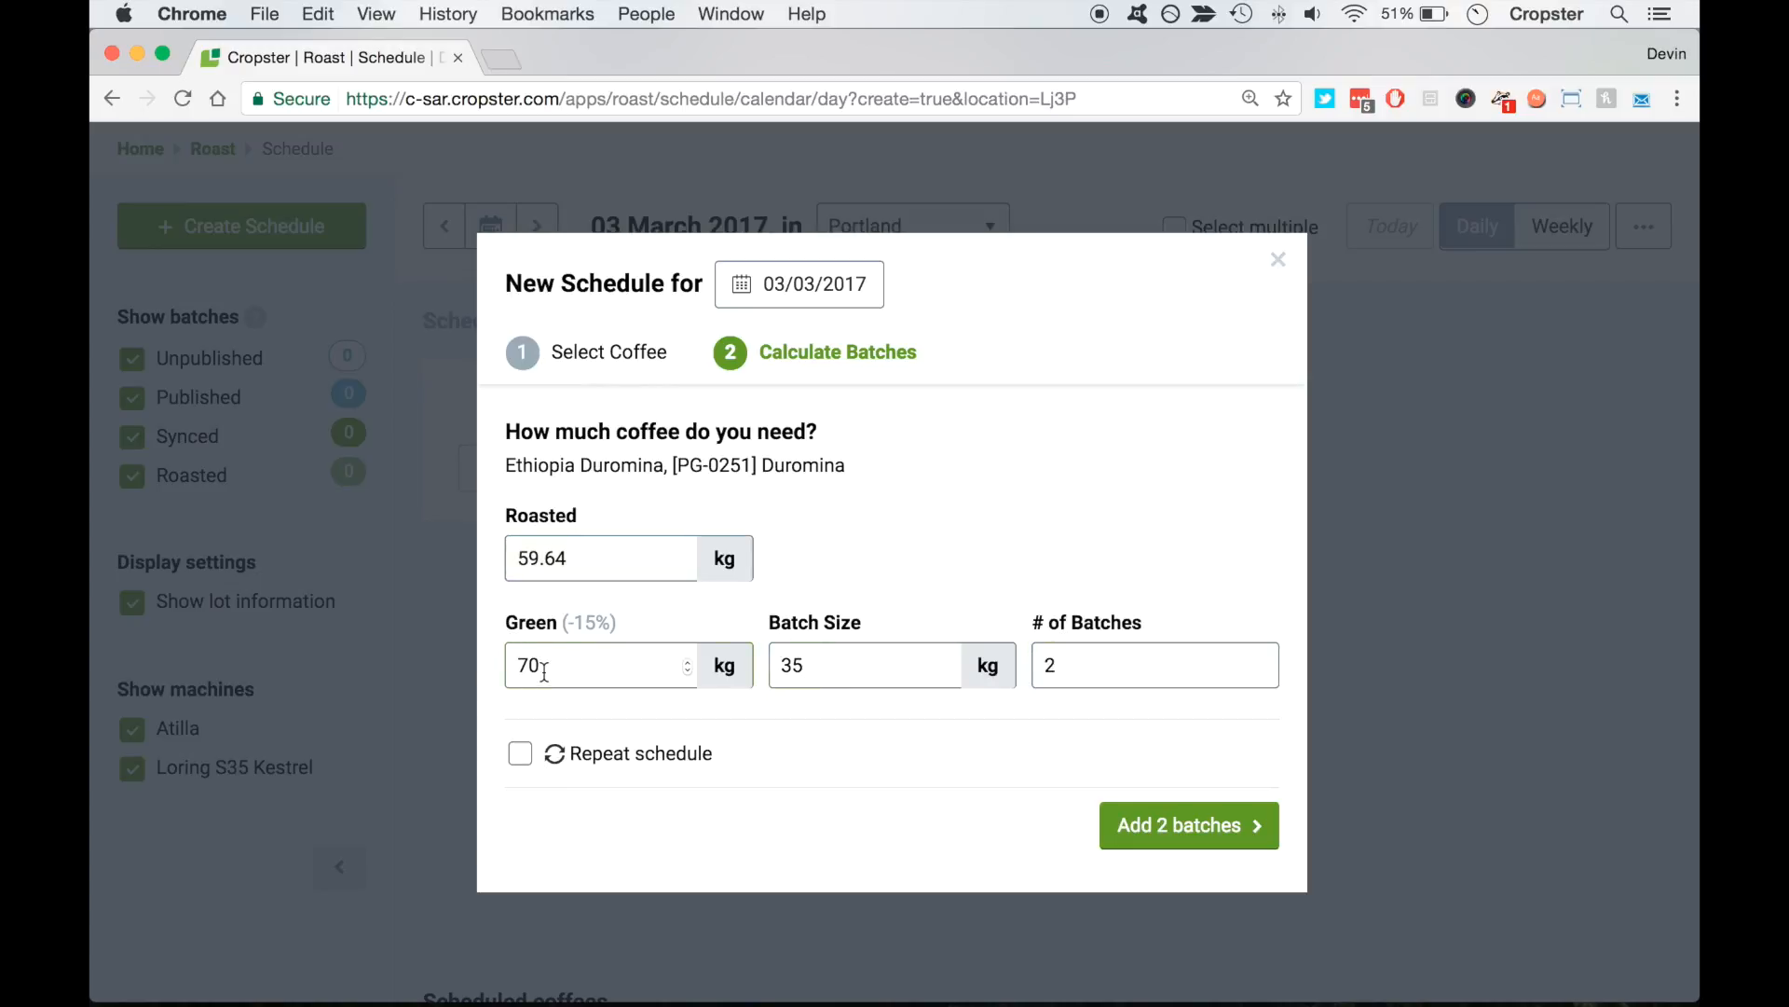
Check the rounded-up roasted amount and add the 2 Ethiopia Duromina batches to the schedule
left_click_drag(518, 558, 571, 555)
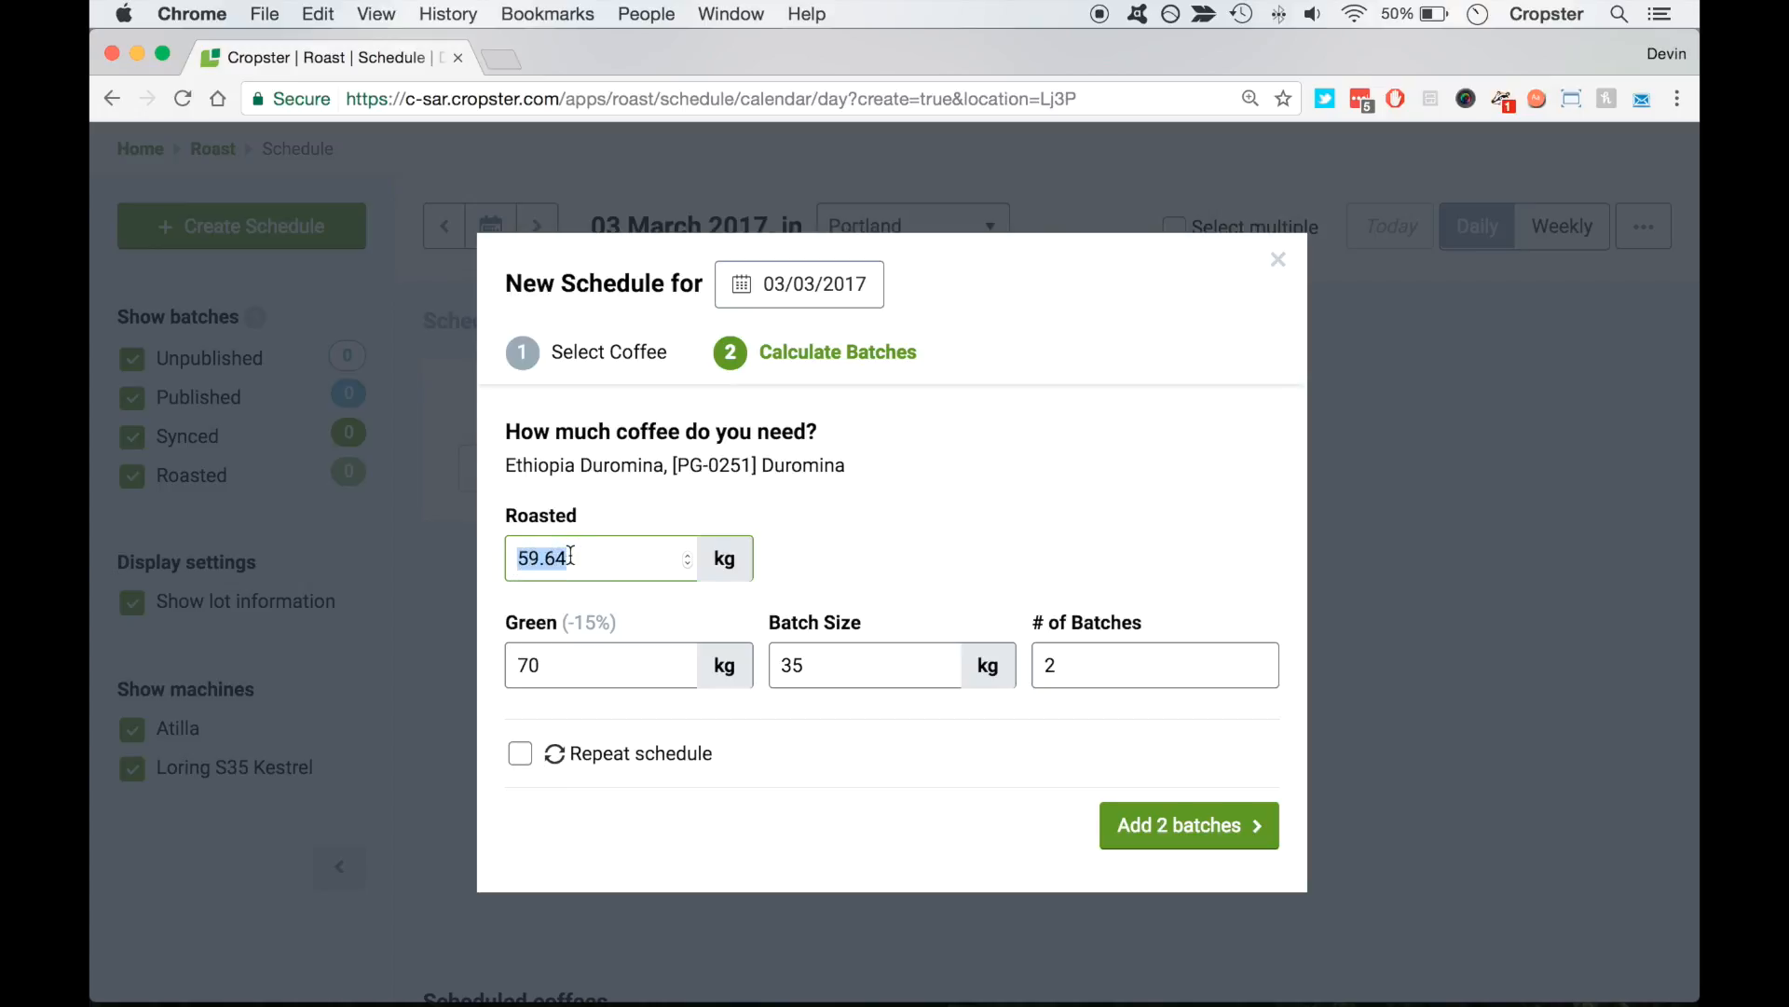
mouse_move(584, 626)
left_click(1155, 849)
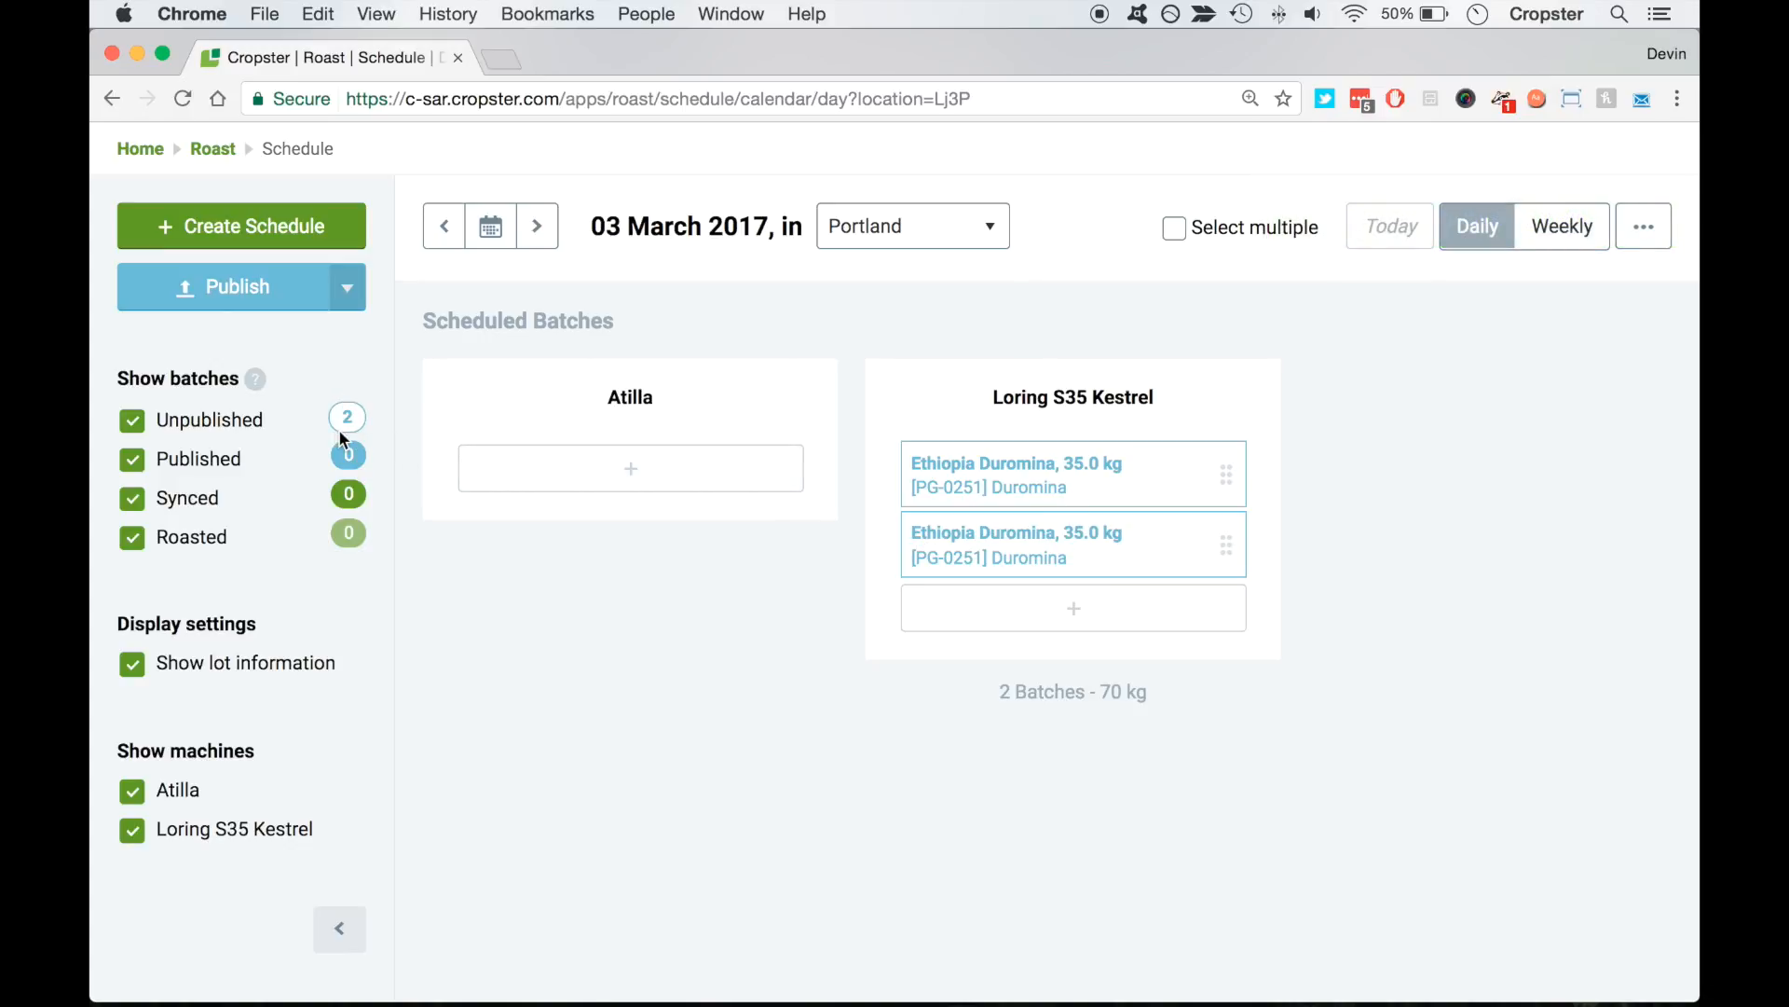
Start another single origin / pre-roast blend schedule for 03/03/2017 and select the Thundercat Blend profile for the Loring S35 Kestrel, 20 kg
left_click(220, 231)
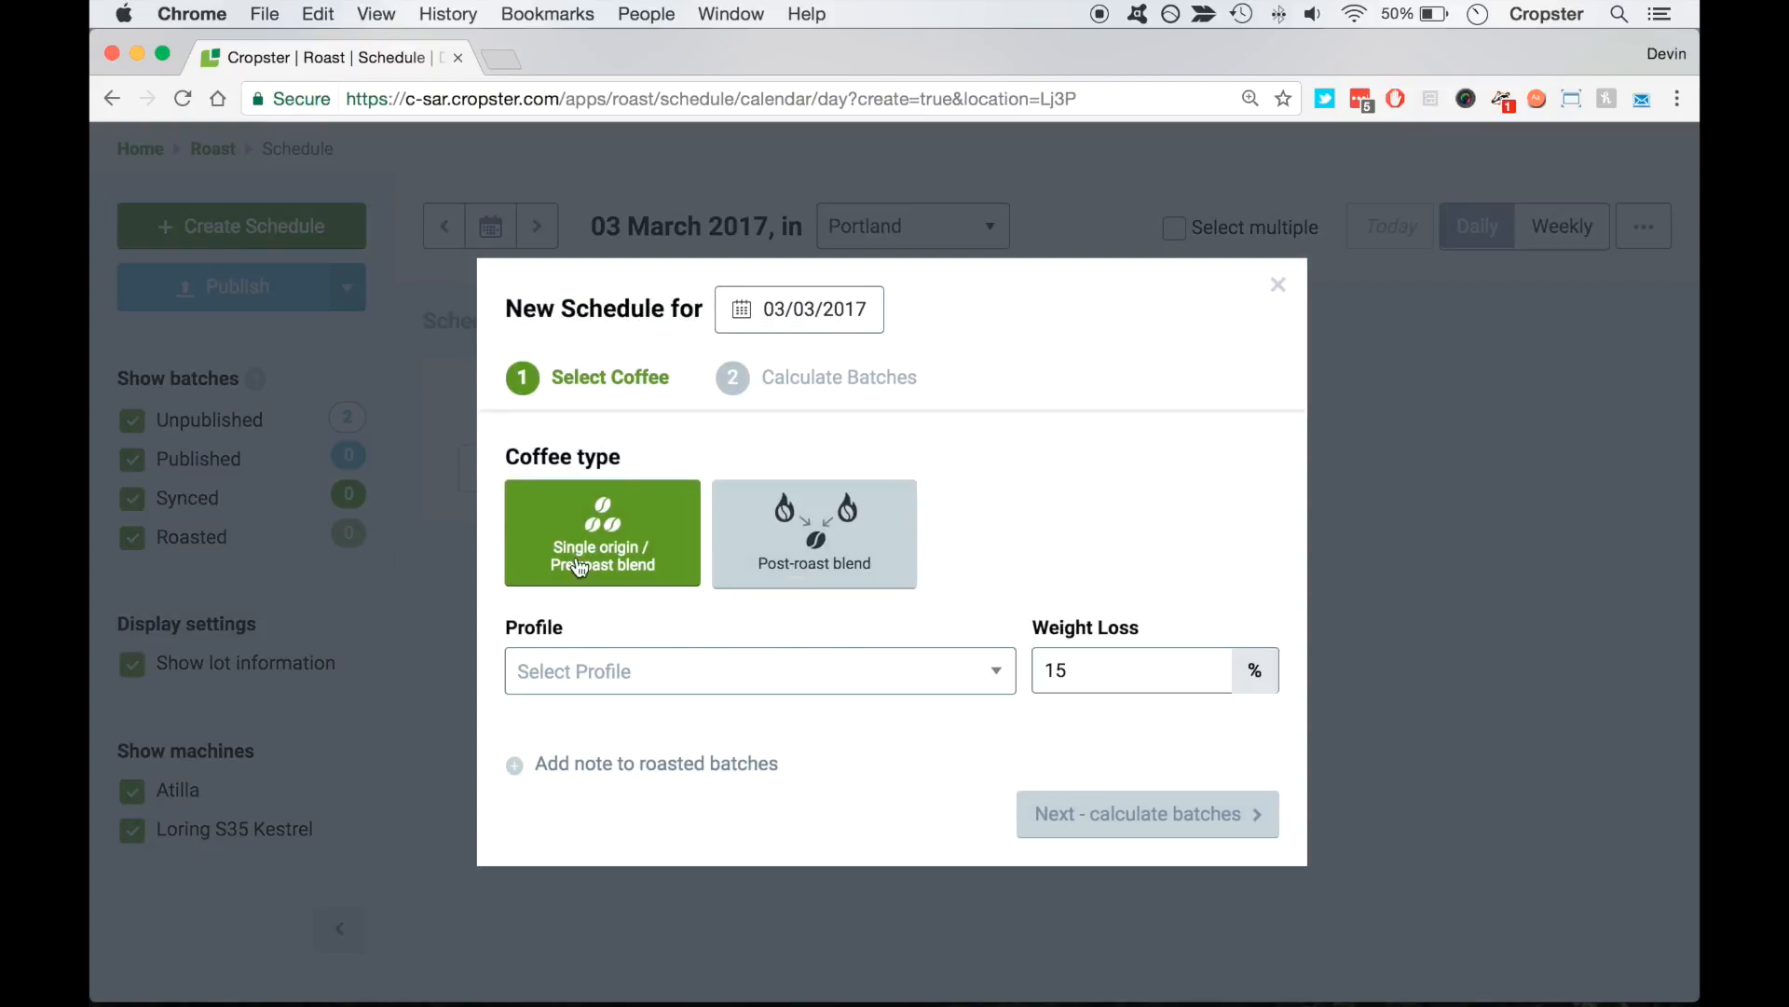
left_click(714, 665)
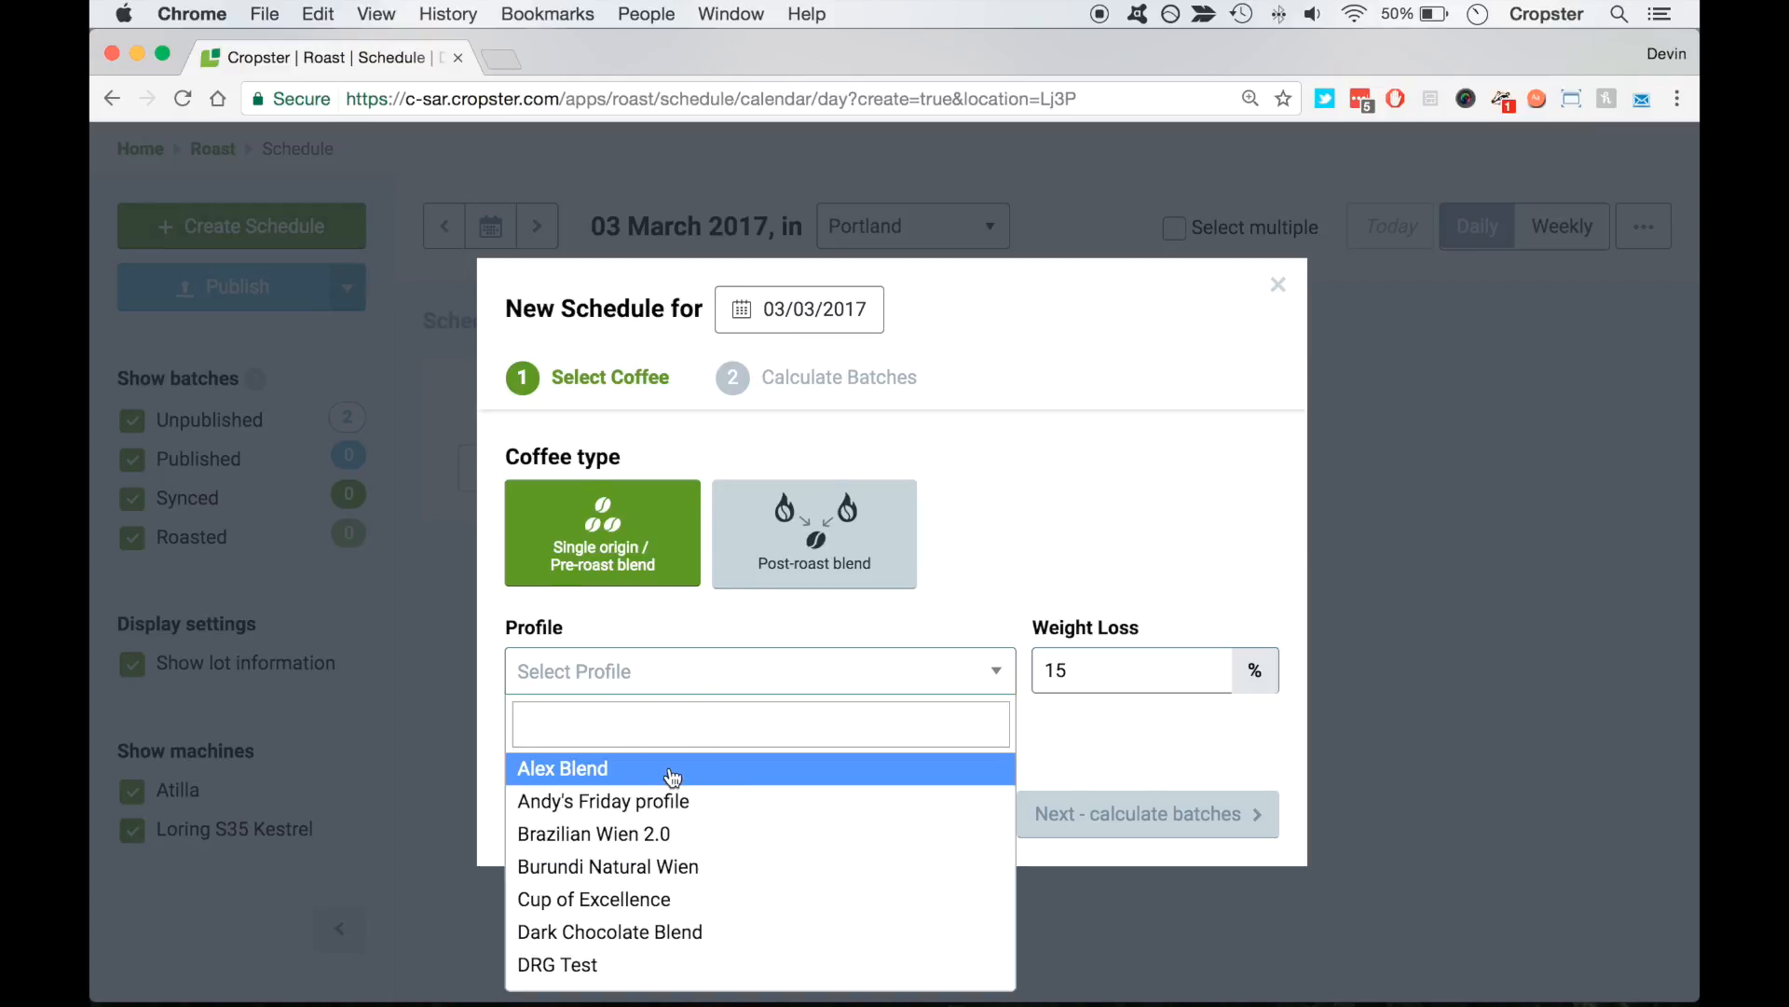
left_click(668, 773)
left_click(710, 557)
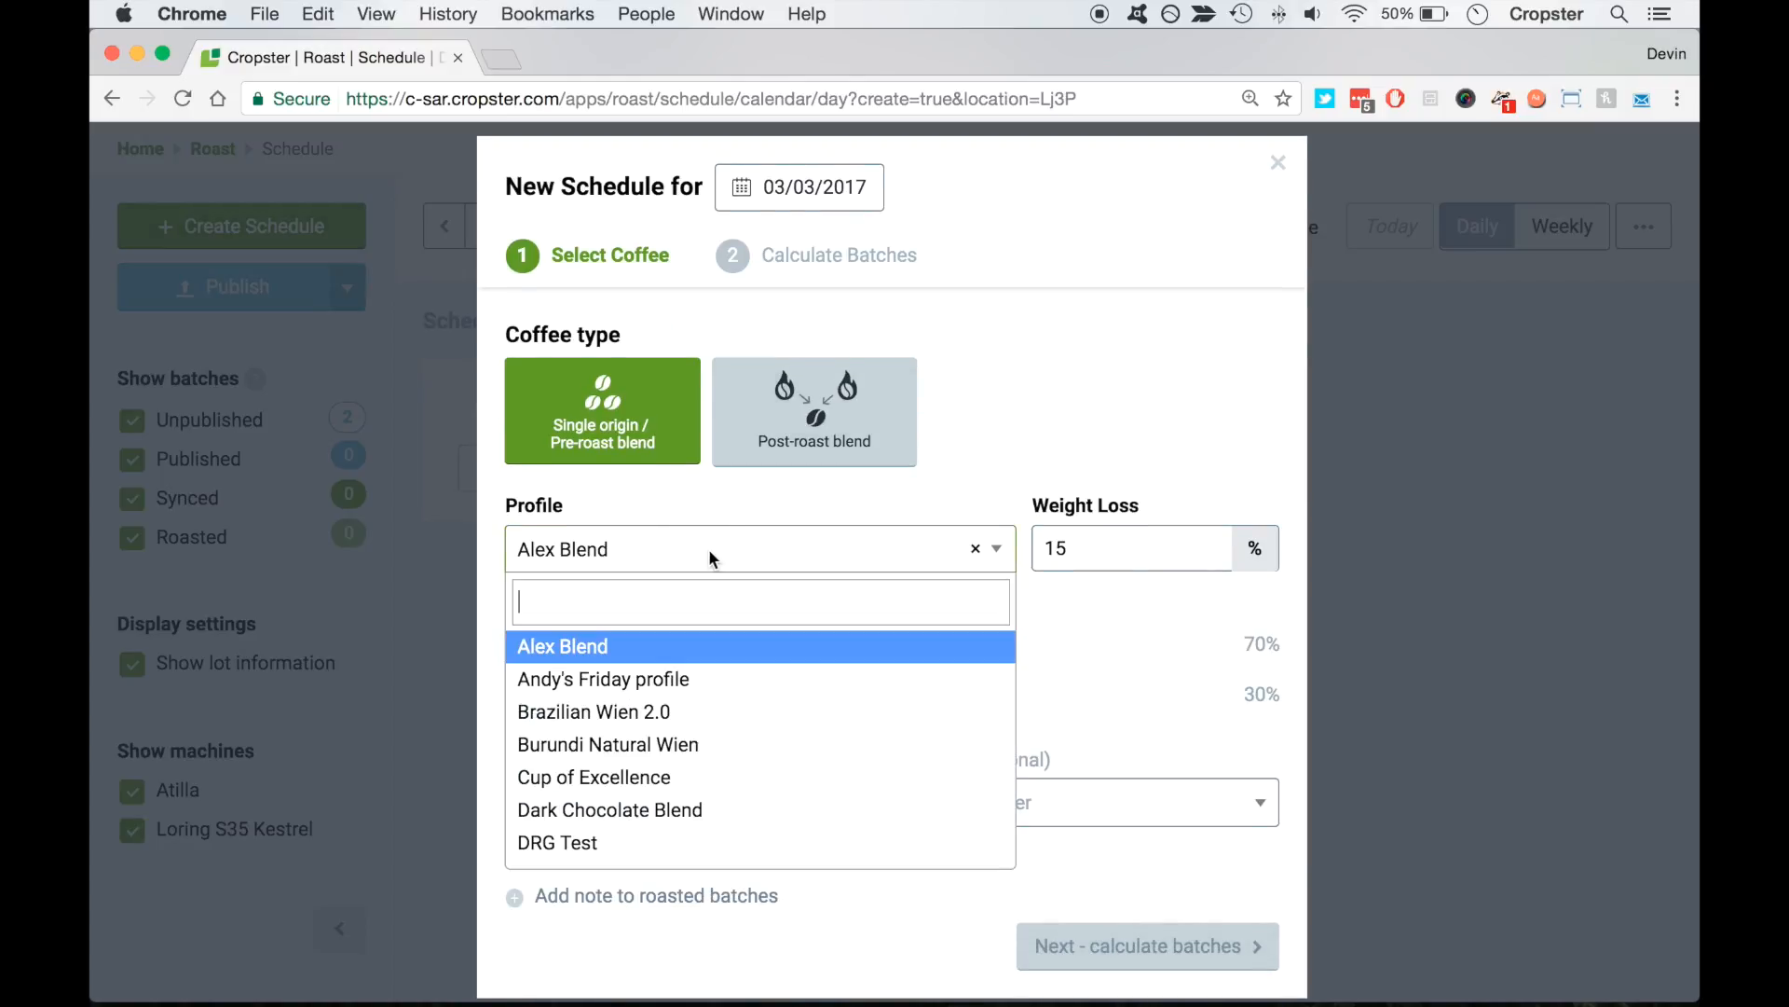
left_click(696, 679)
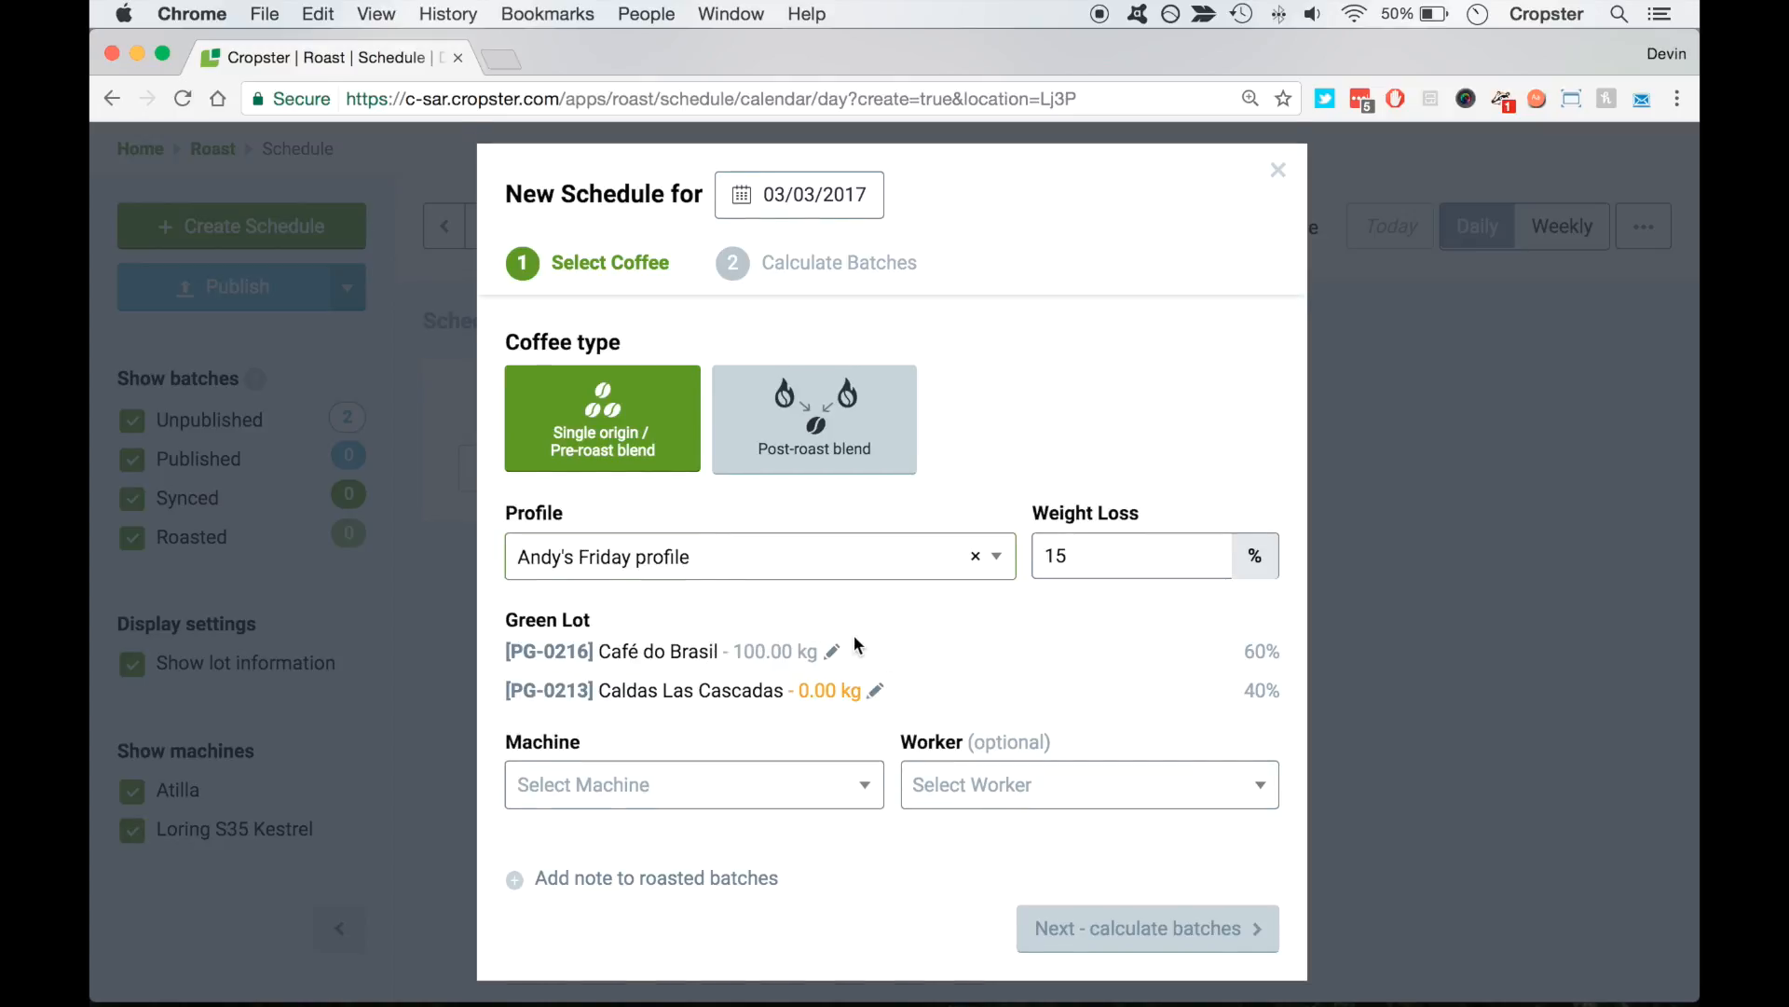
left_click(929, 572)
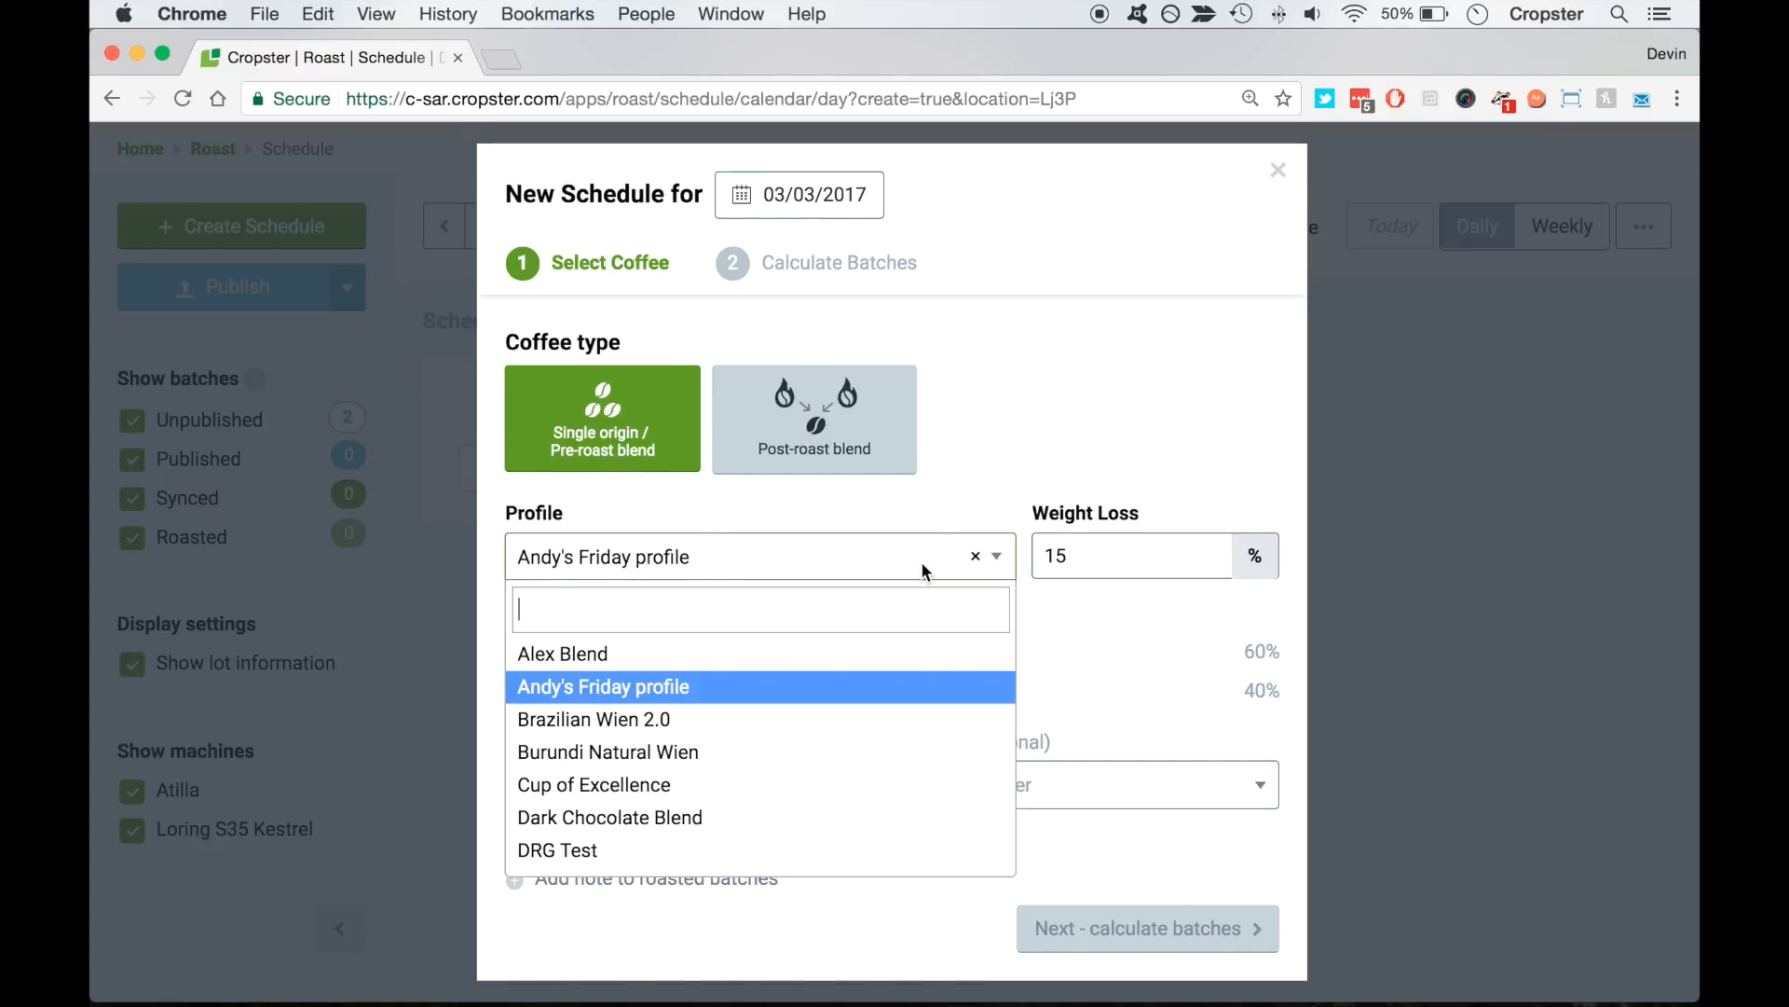
scroll(829, 755, "down", 4)
scroll(830, 758, "down", 5)
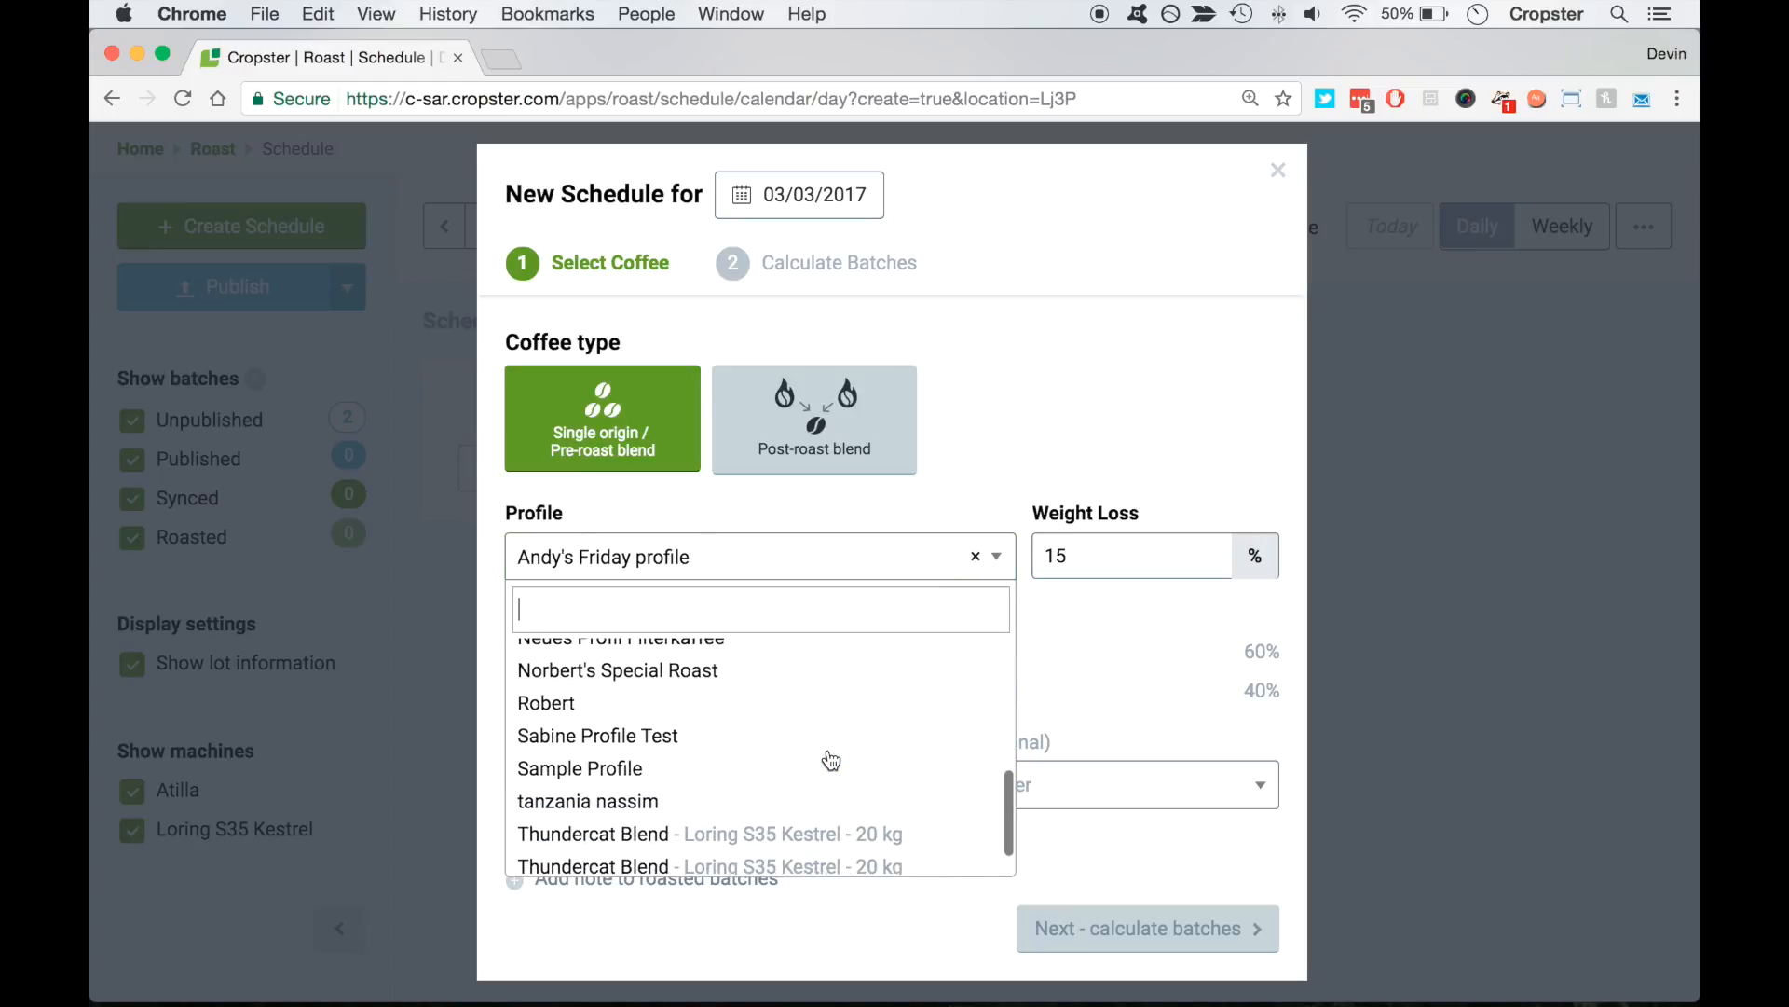
left_click(788, 795)
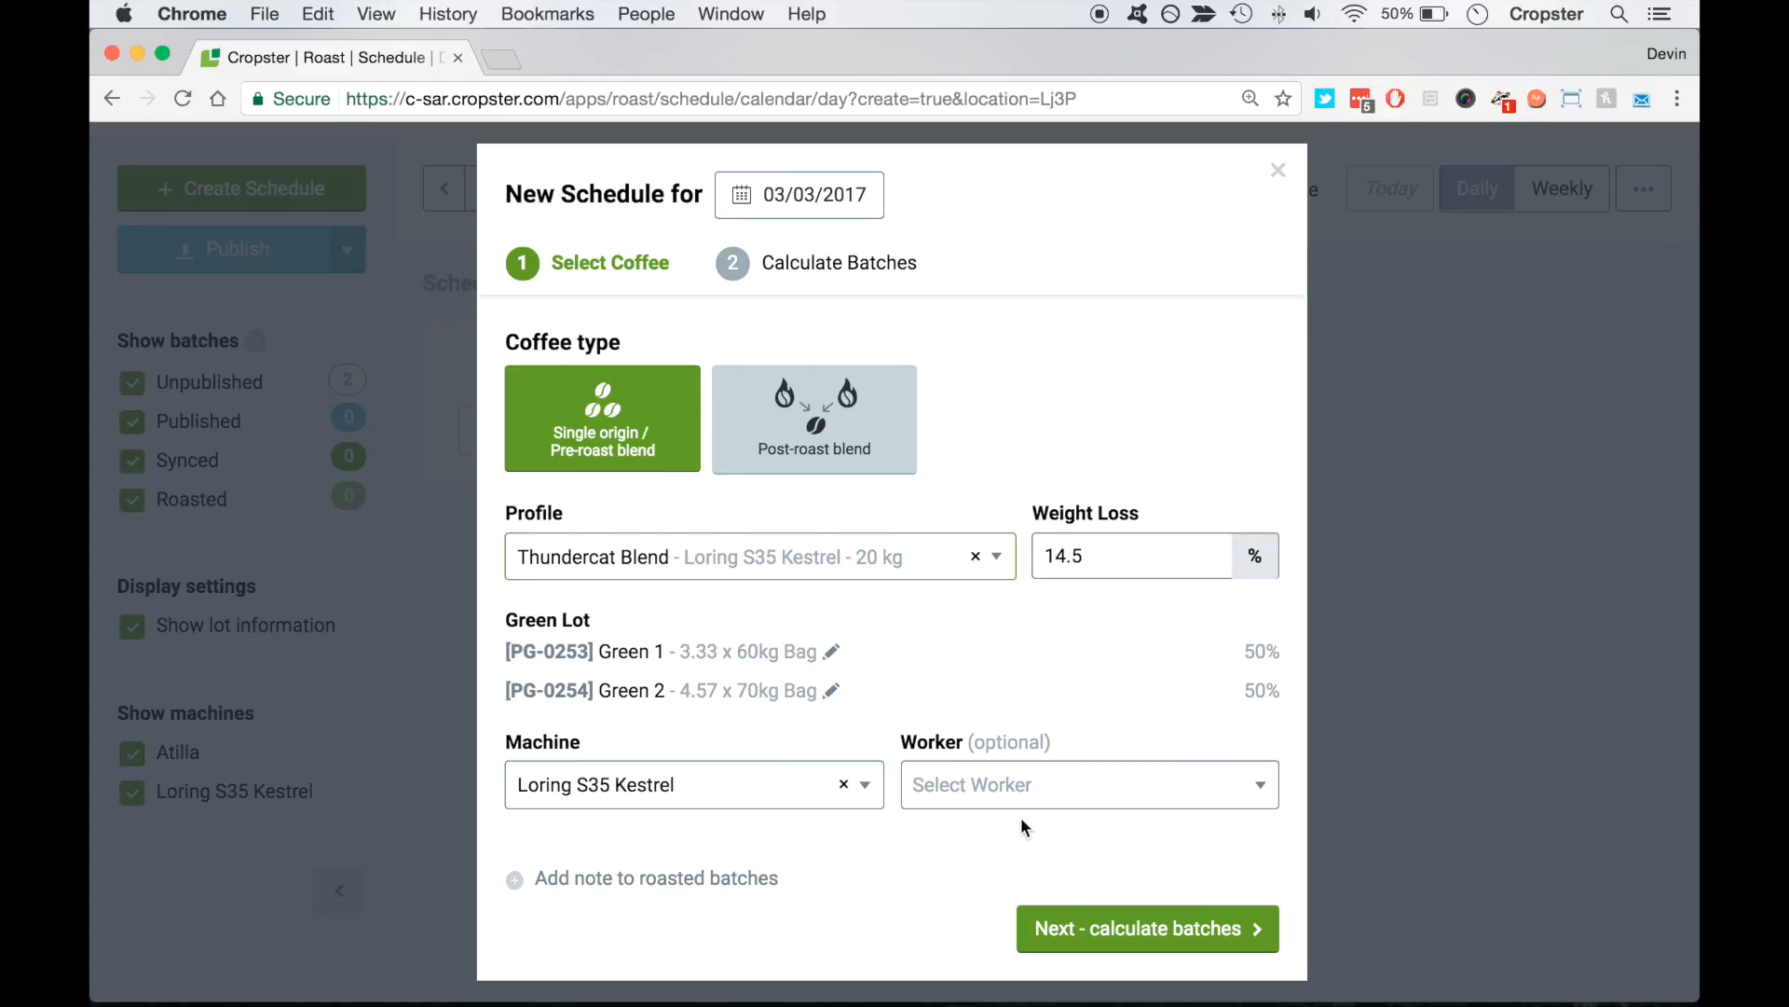
Assign a worker to the Thundercat Blend batches and continue to the batch calculation
left_click(1039, 787)
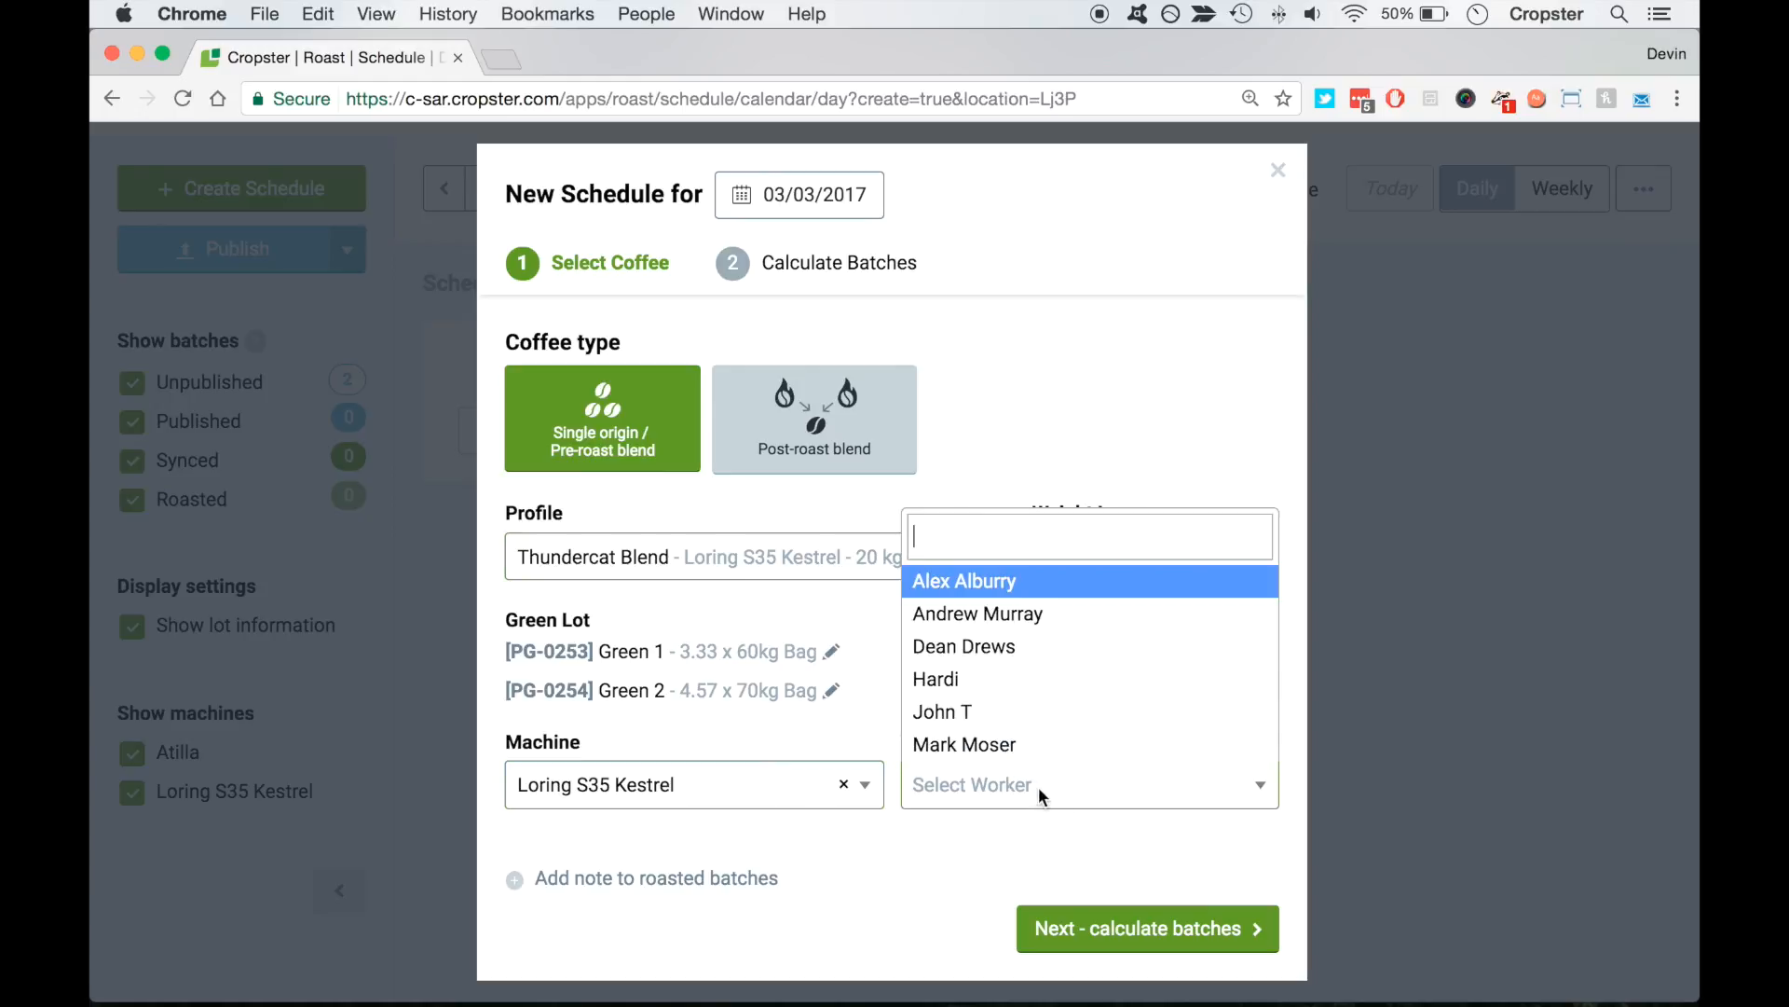
left_click(1053, 645)
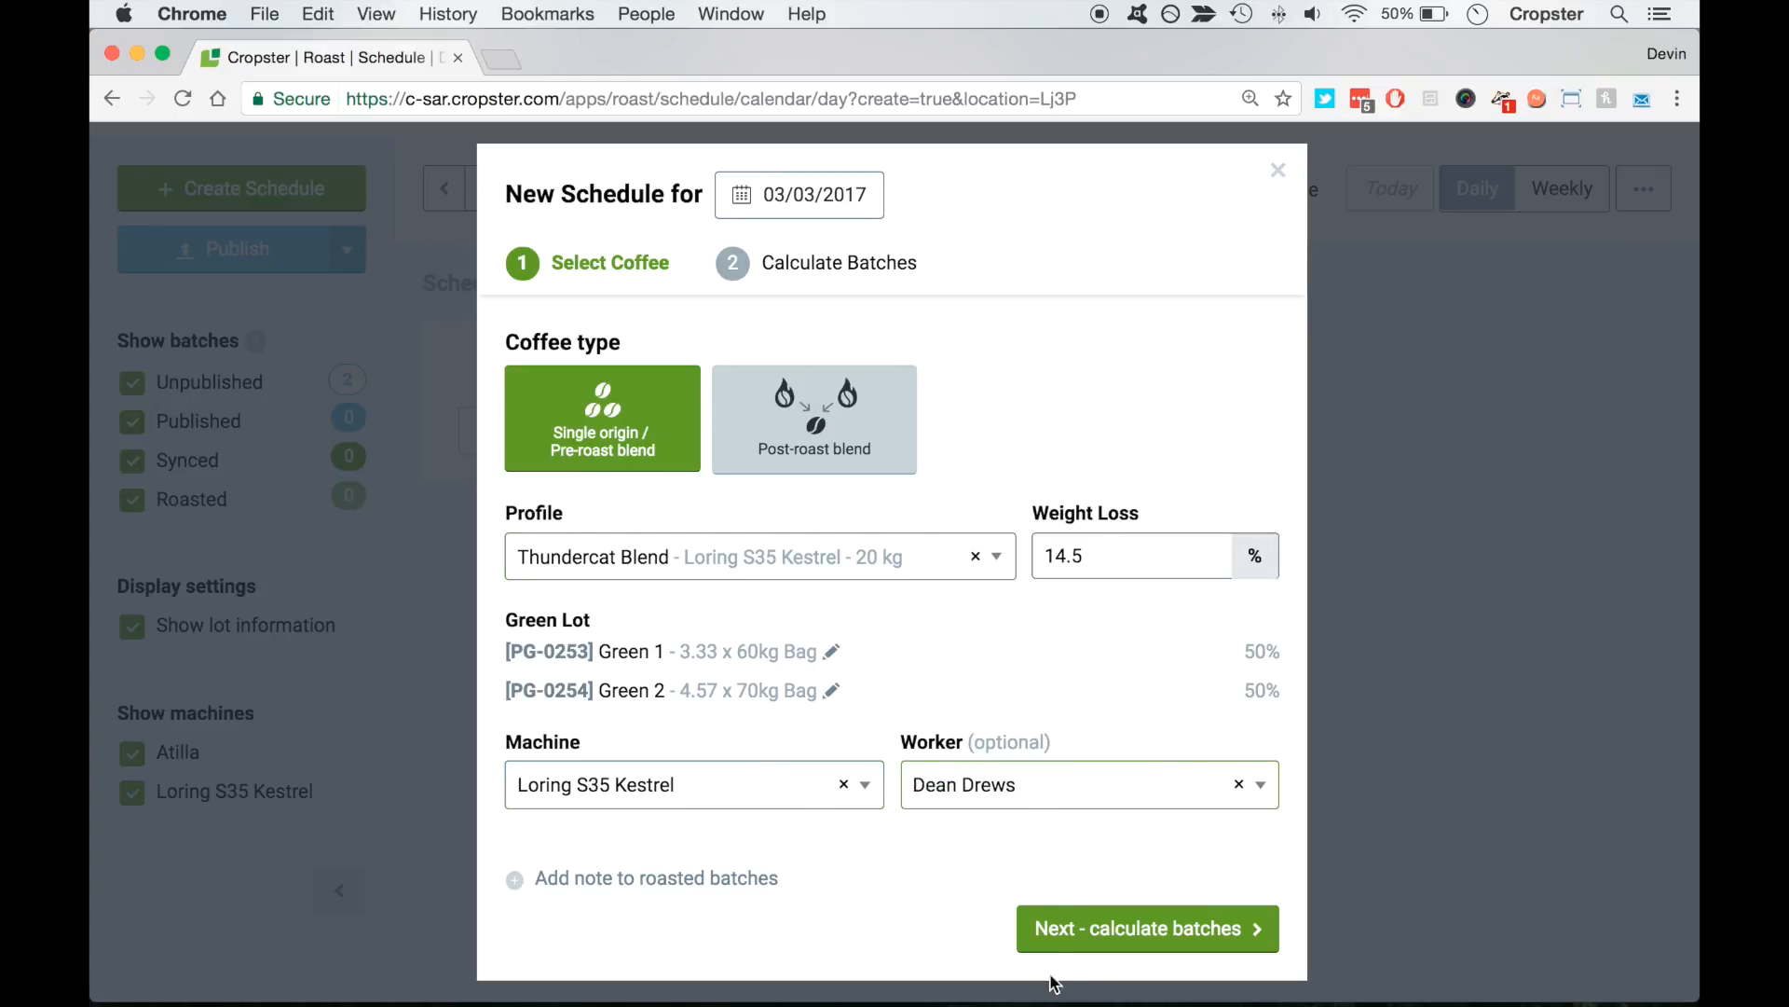
left_click(1072, 937)
Set the roasted Thundercat Blend amount needed to 65 kg and round it up to full batches
left_click(632, 496)
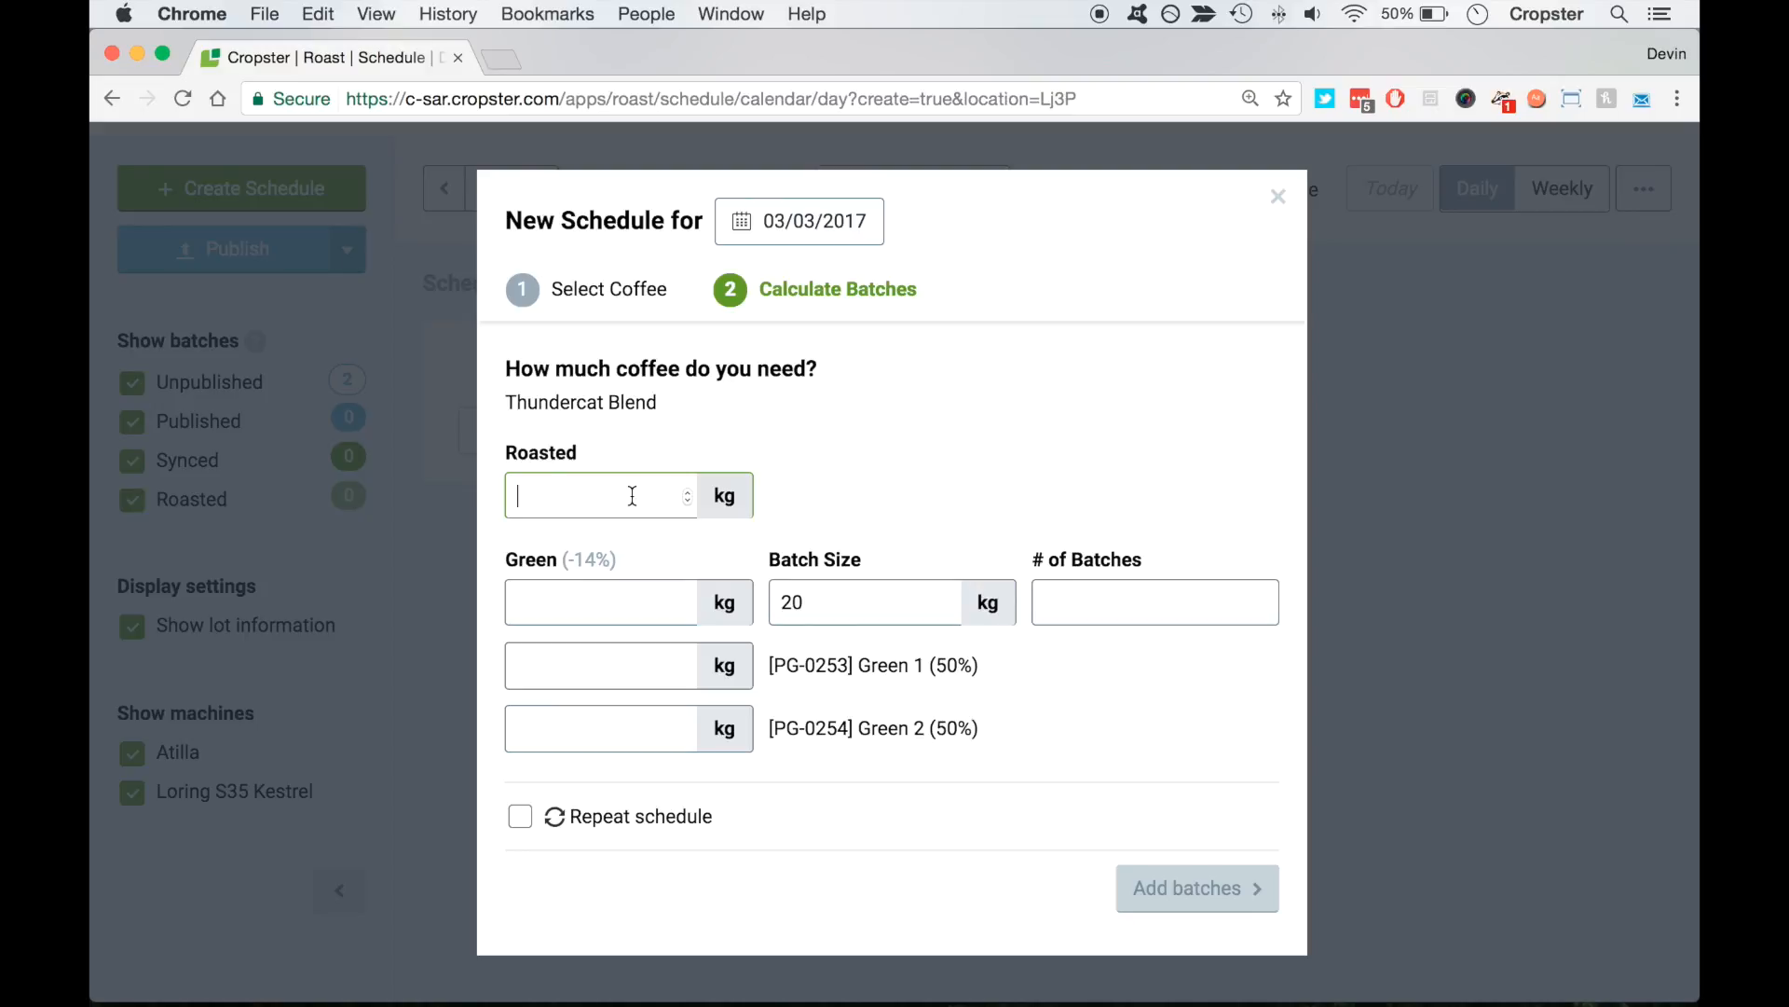
type("65")
left_click(822, 491)
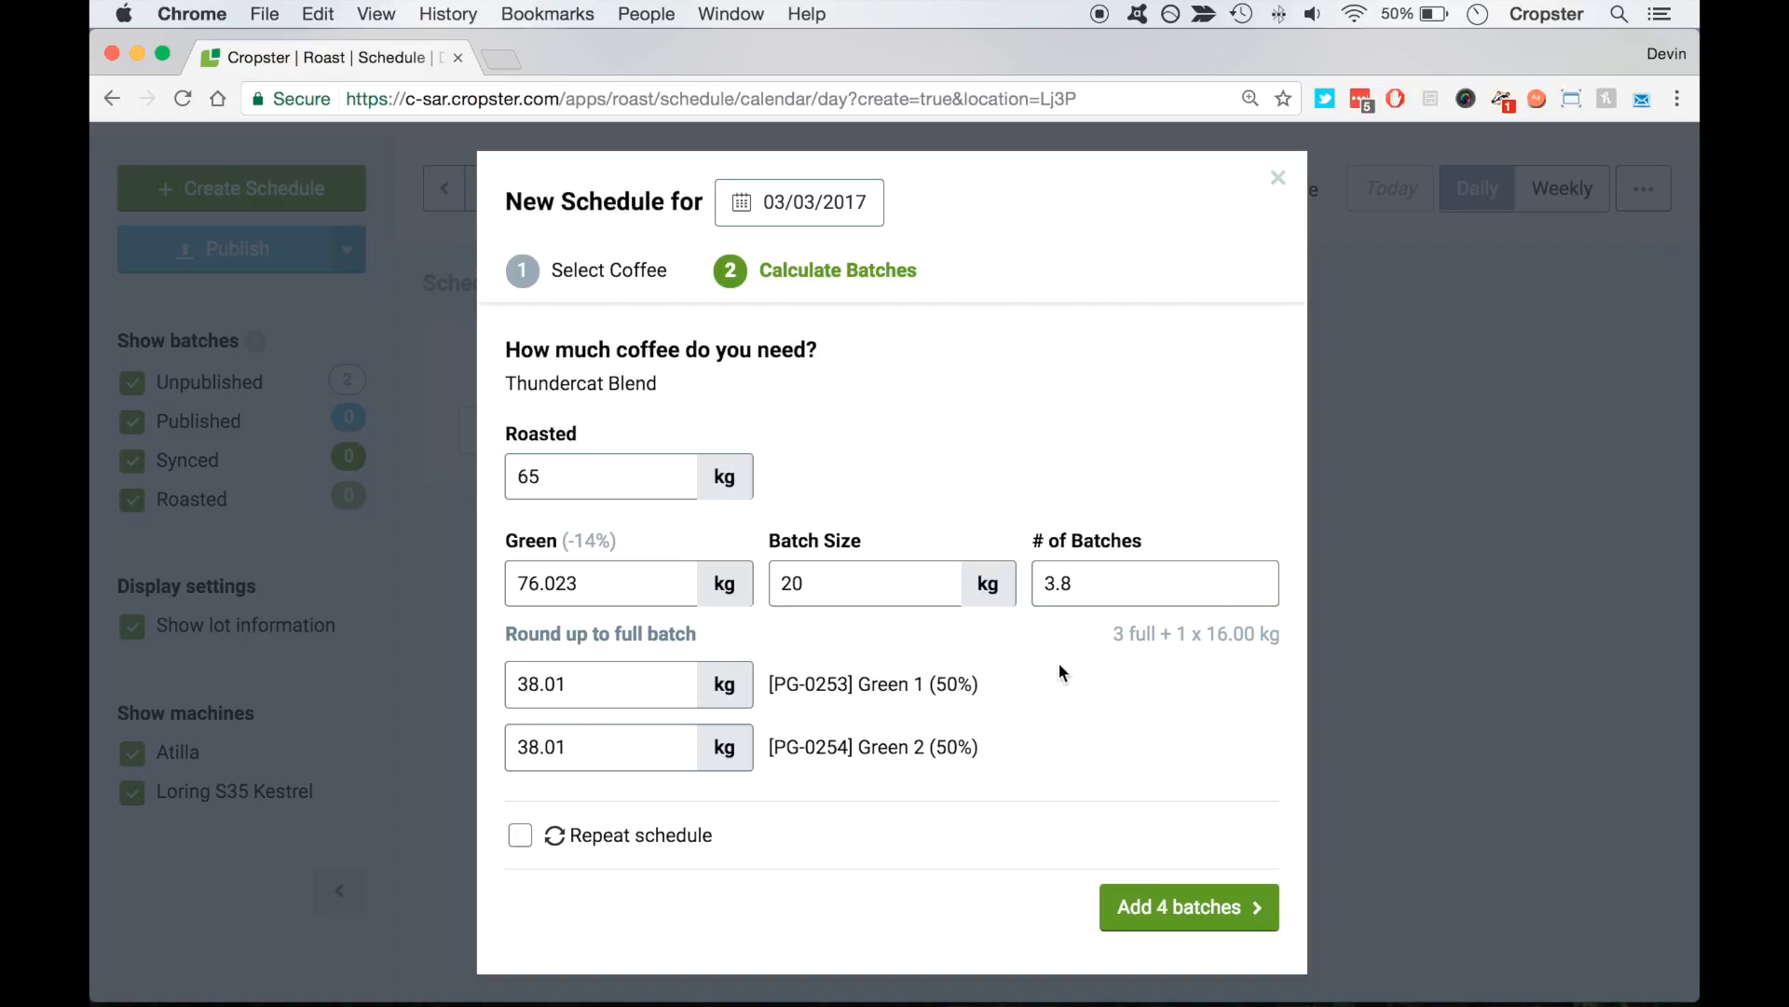
left_click(671, 633)
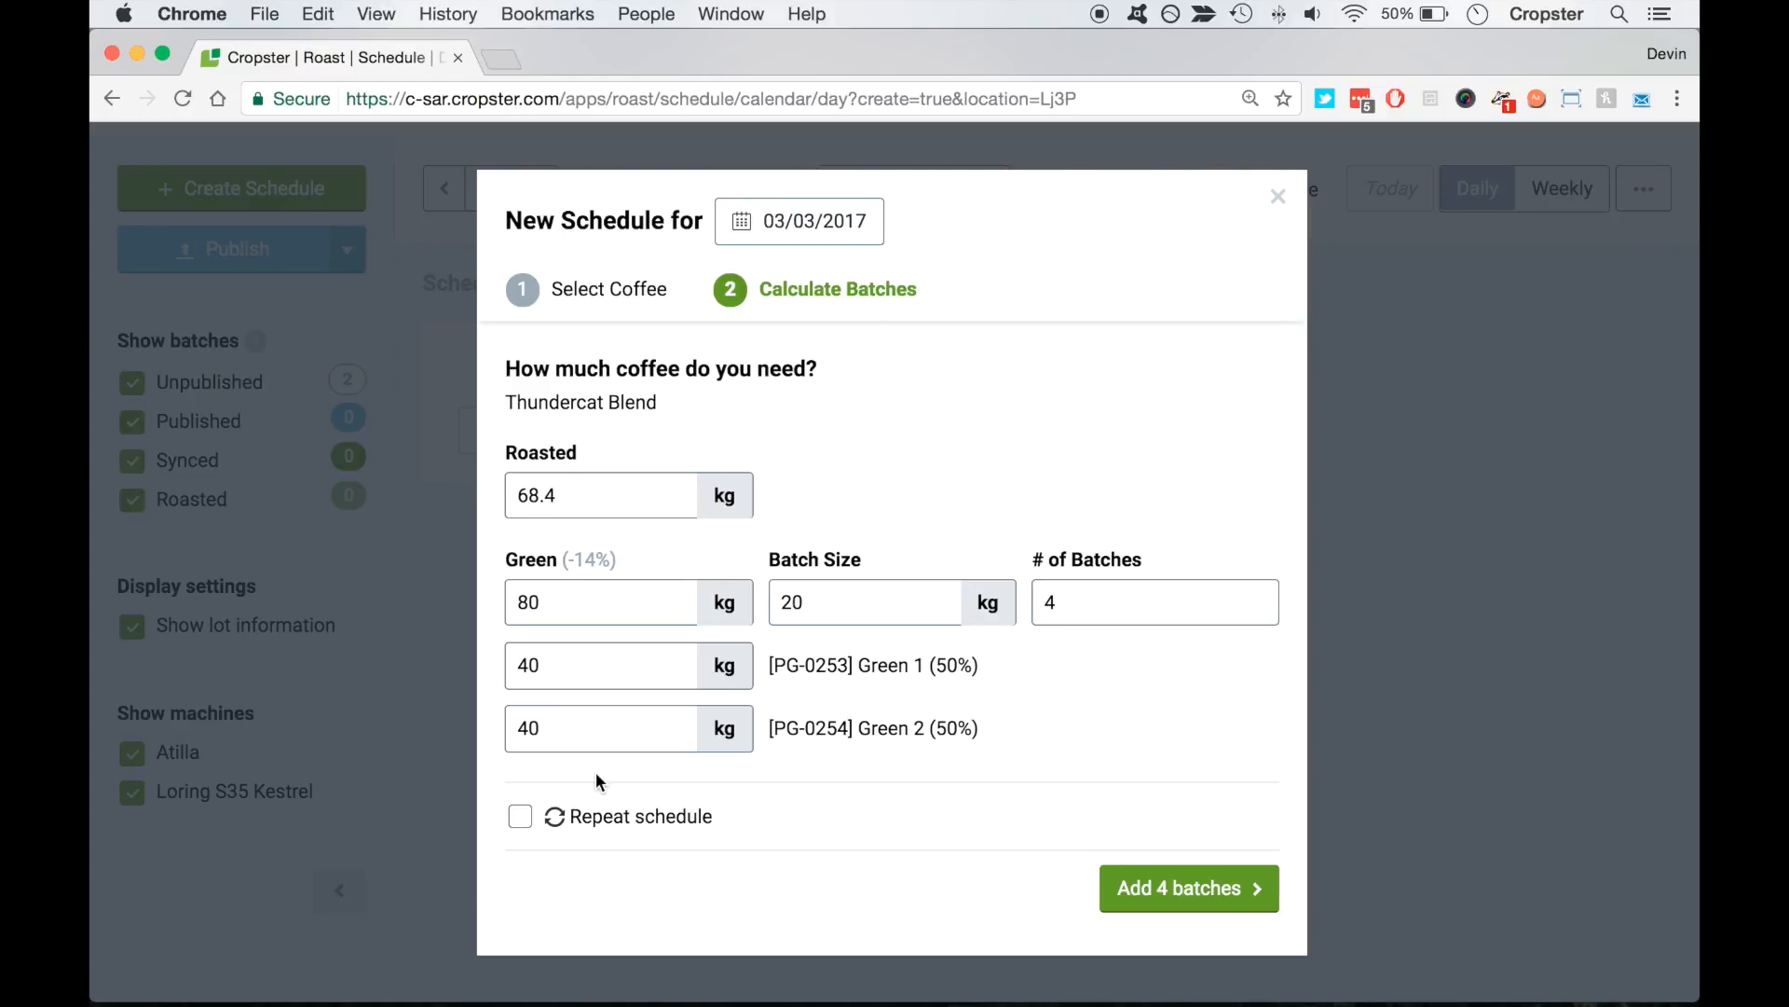
Make the Thundercat Blend schedule repeat weekly on Friday, with 06/01/2017 as the end date
left_click(523, 824)
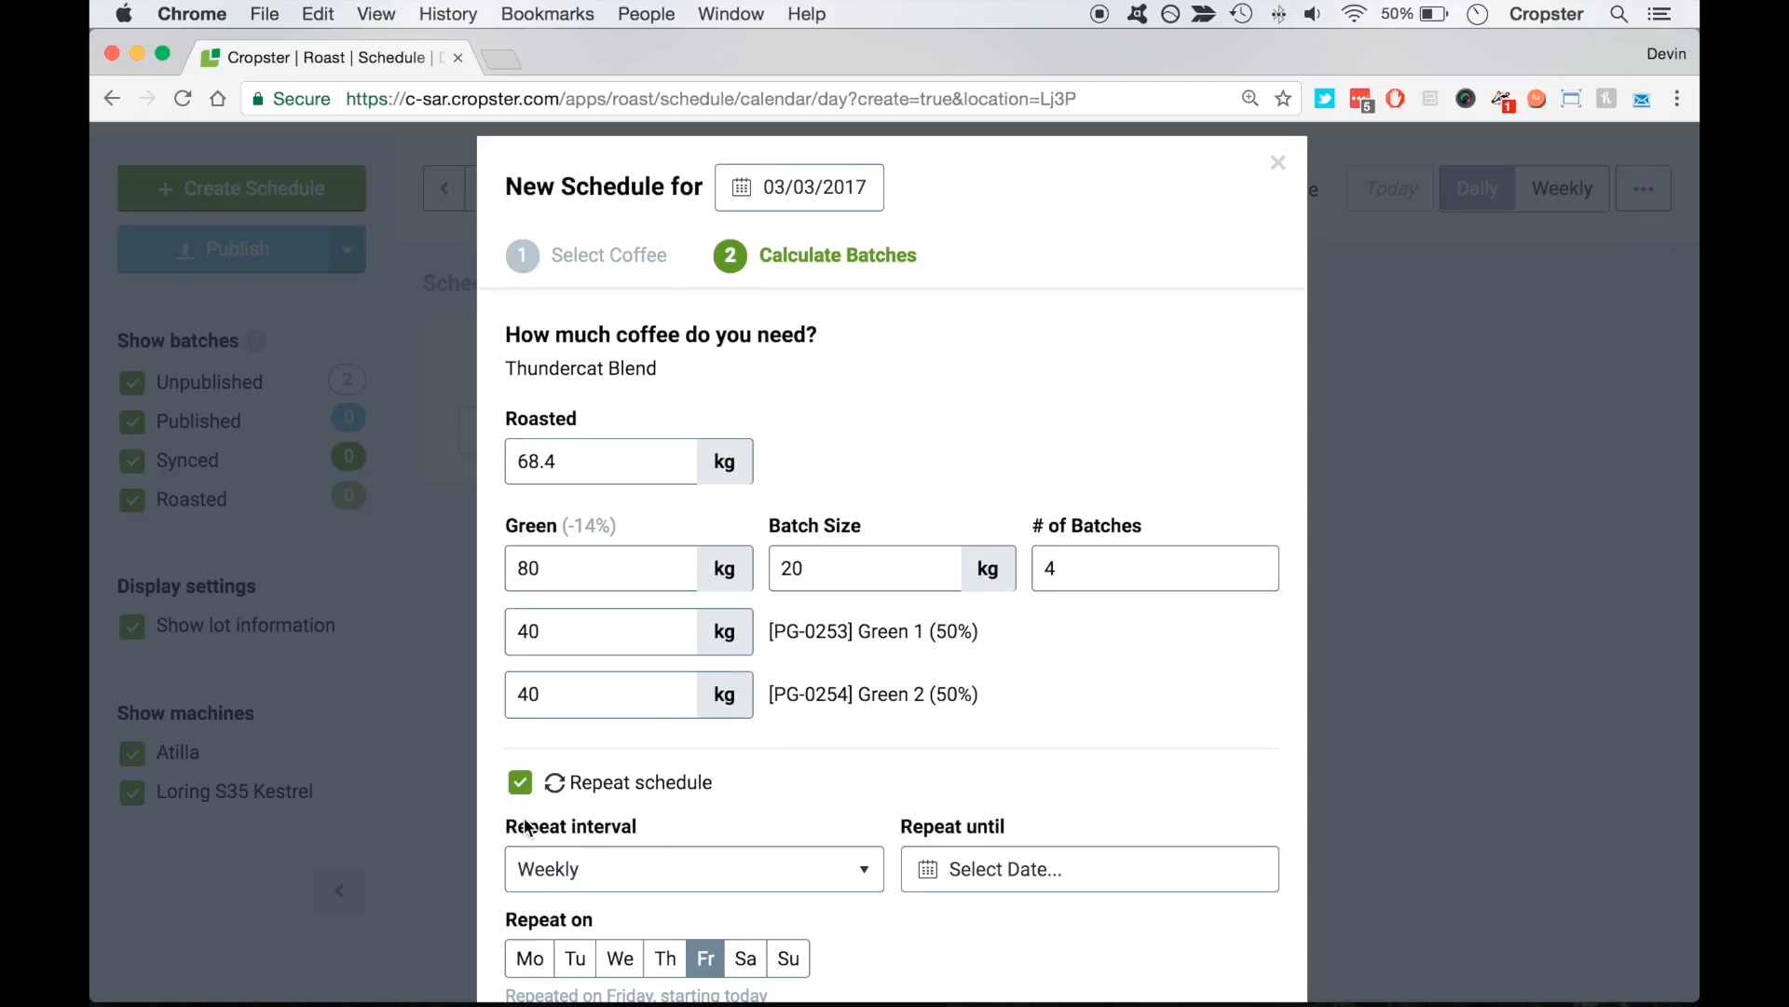
scroll(527, 827, "down", 3)
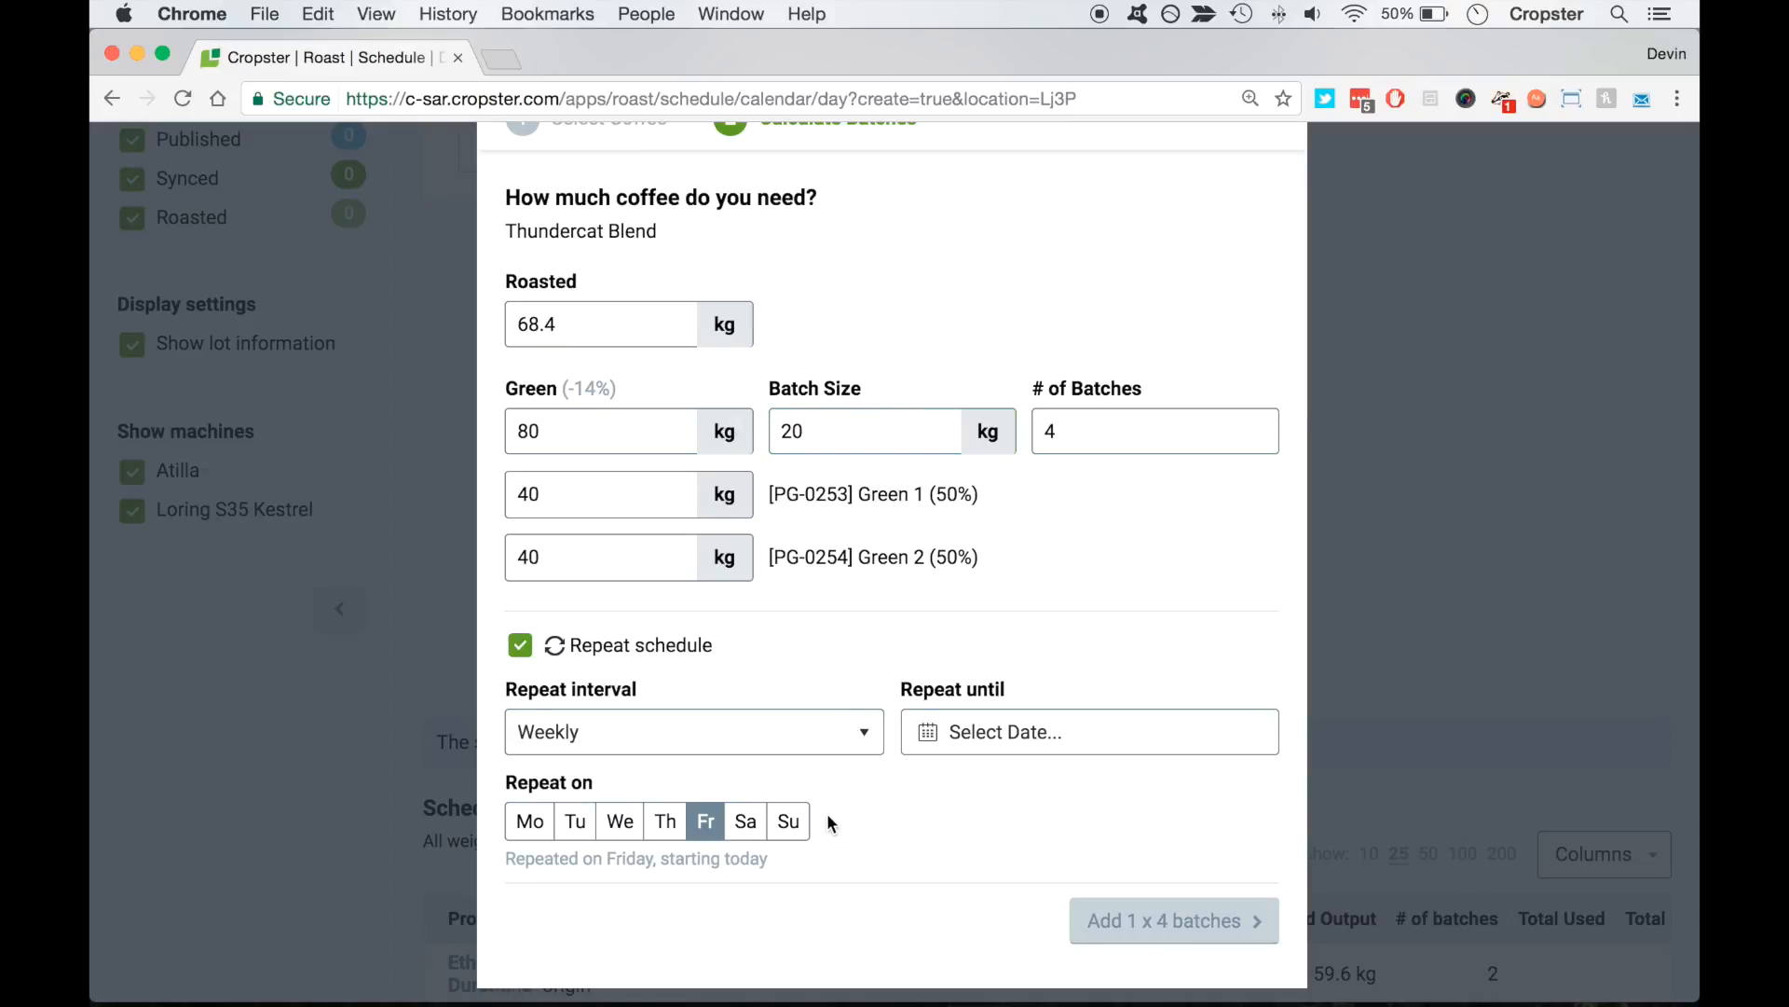
left_click(932, 732)
scroll(1009, 859, "down", 1)
scroll(1009, 858, "down", 2)
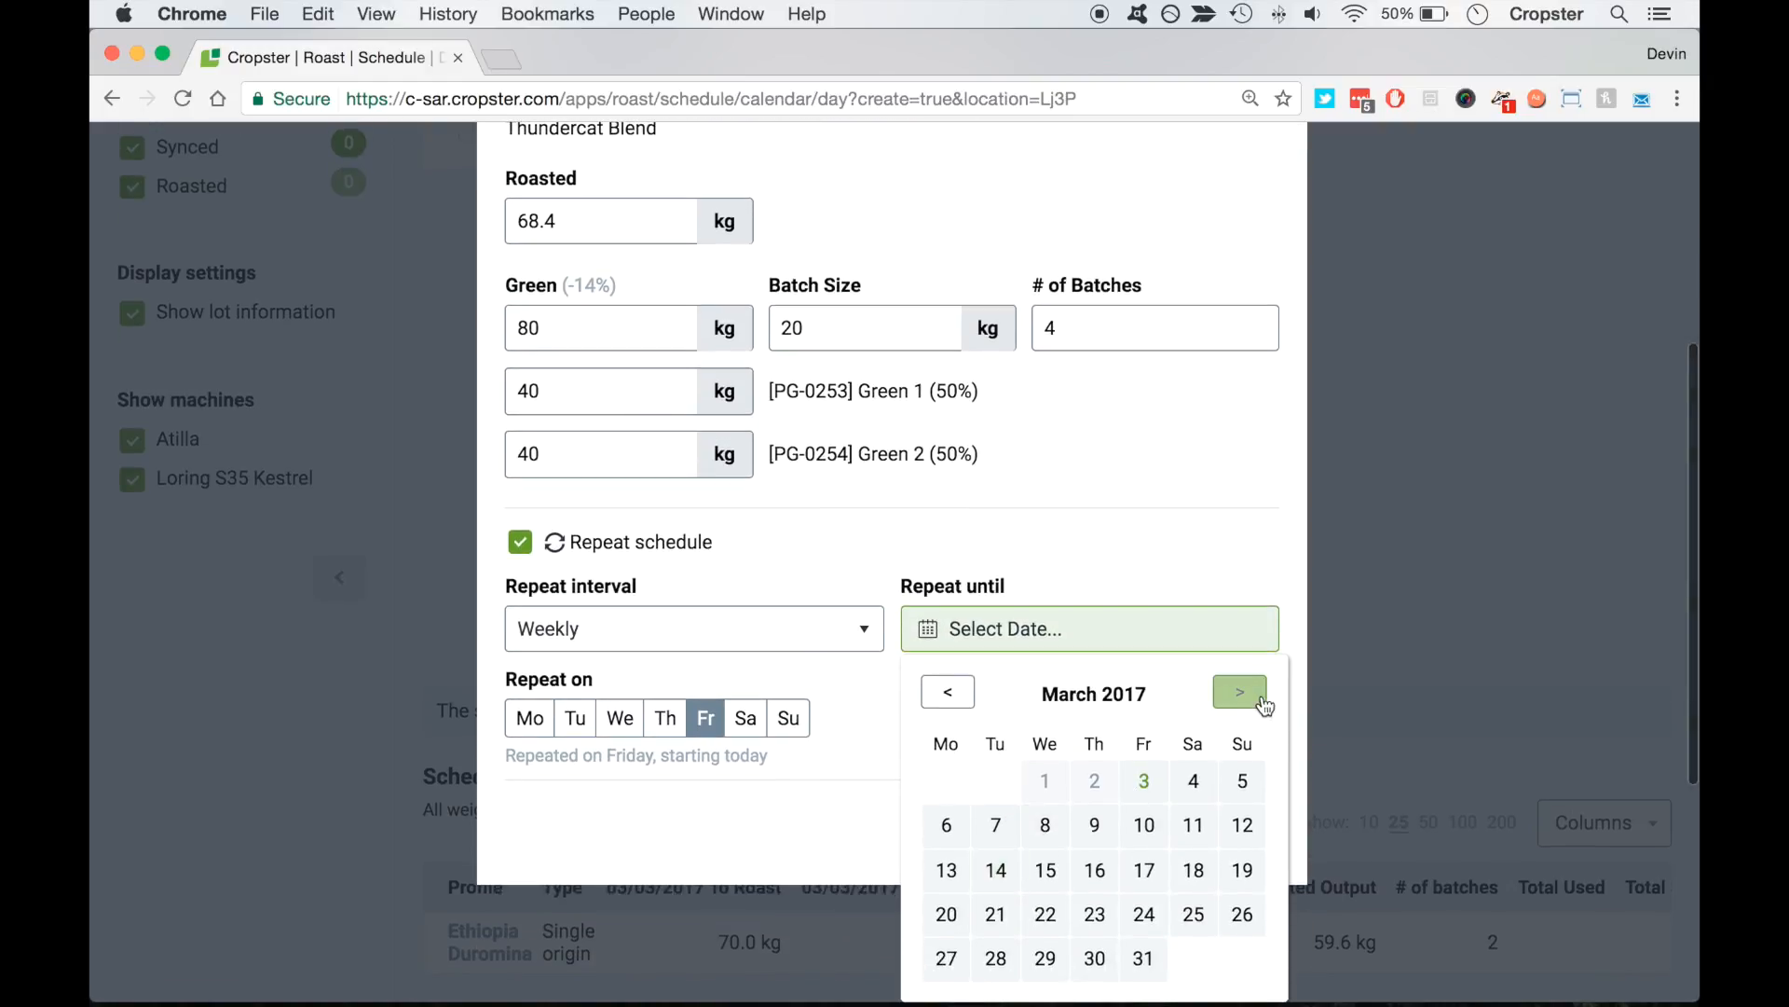
left_click(1244, 705)
left_click(1245, 706)
left_click(1245, 706)
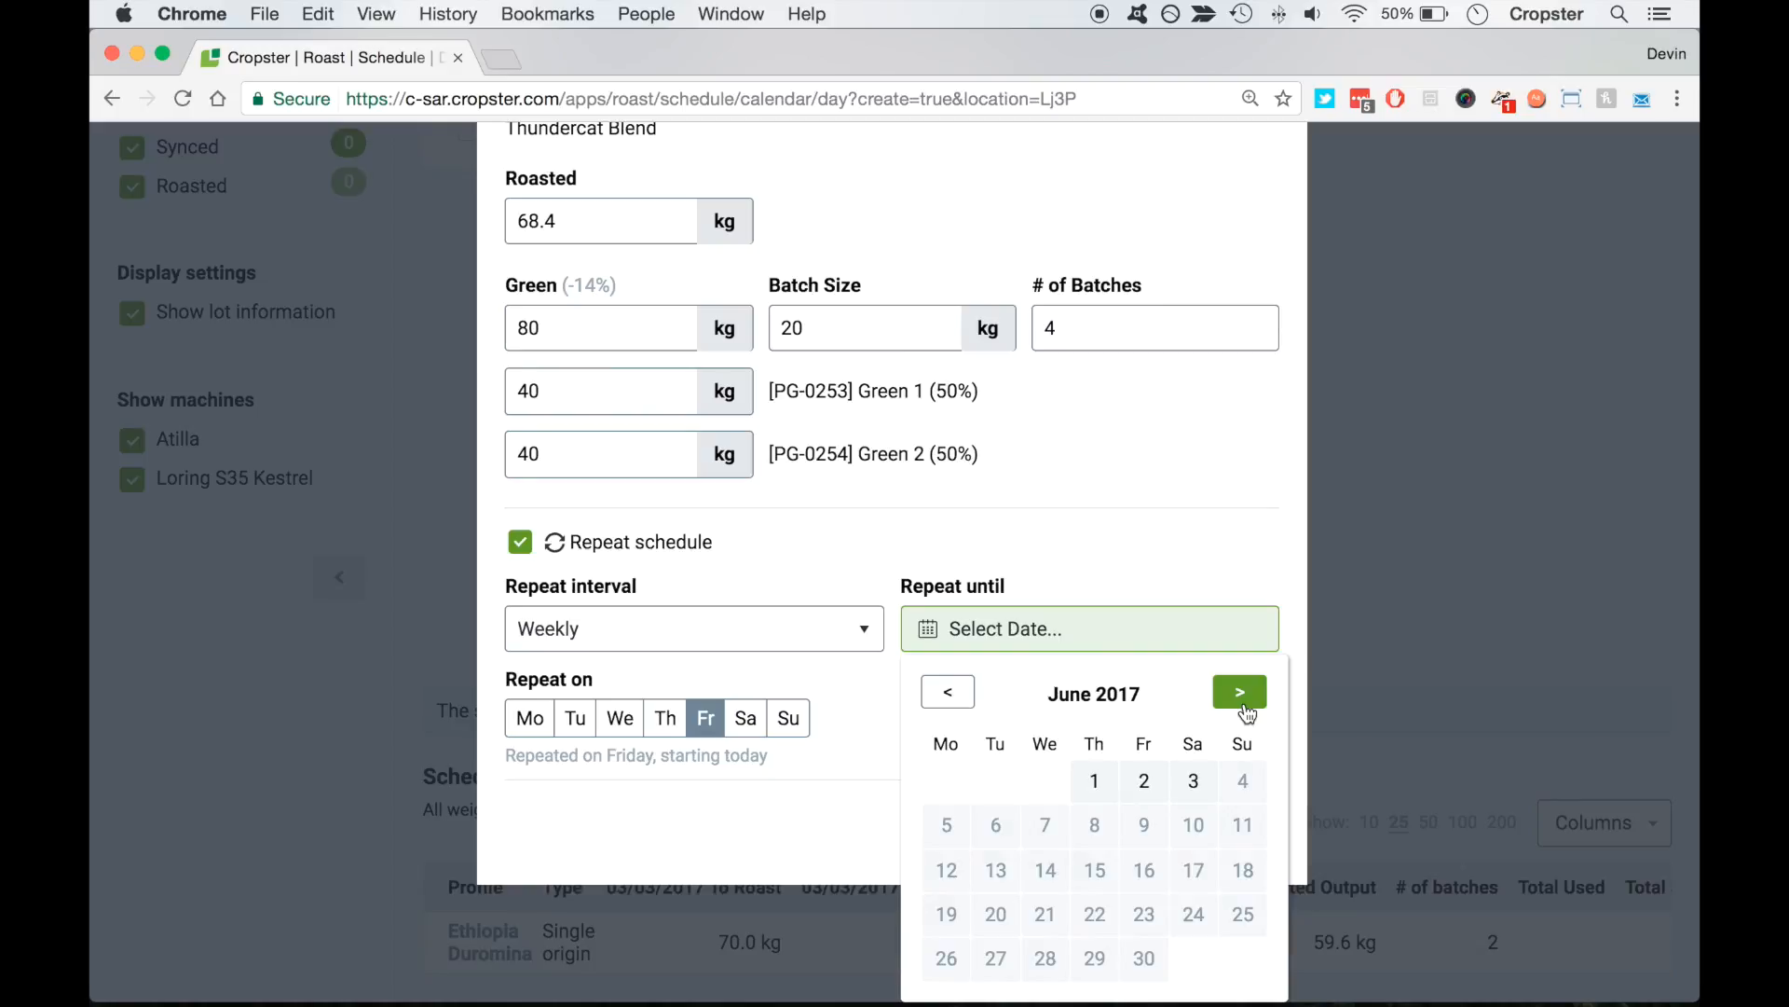
left_click(1245, 708)
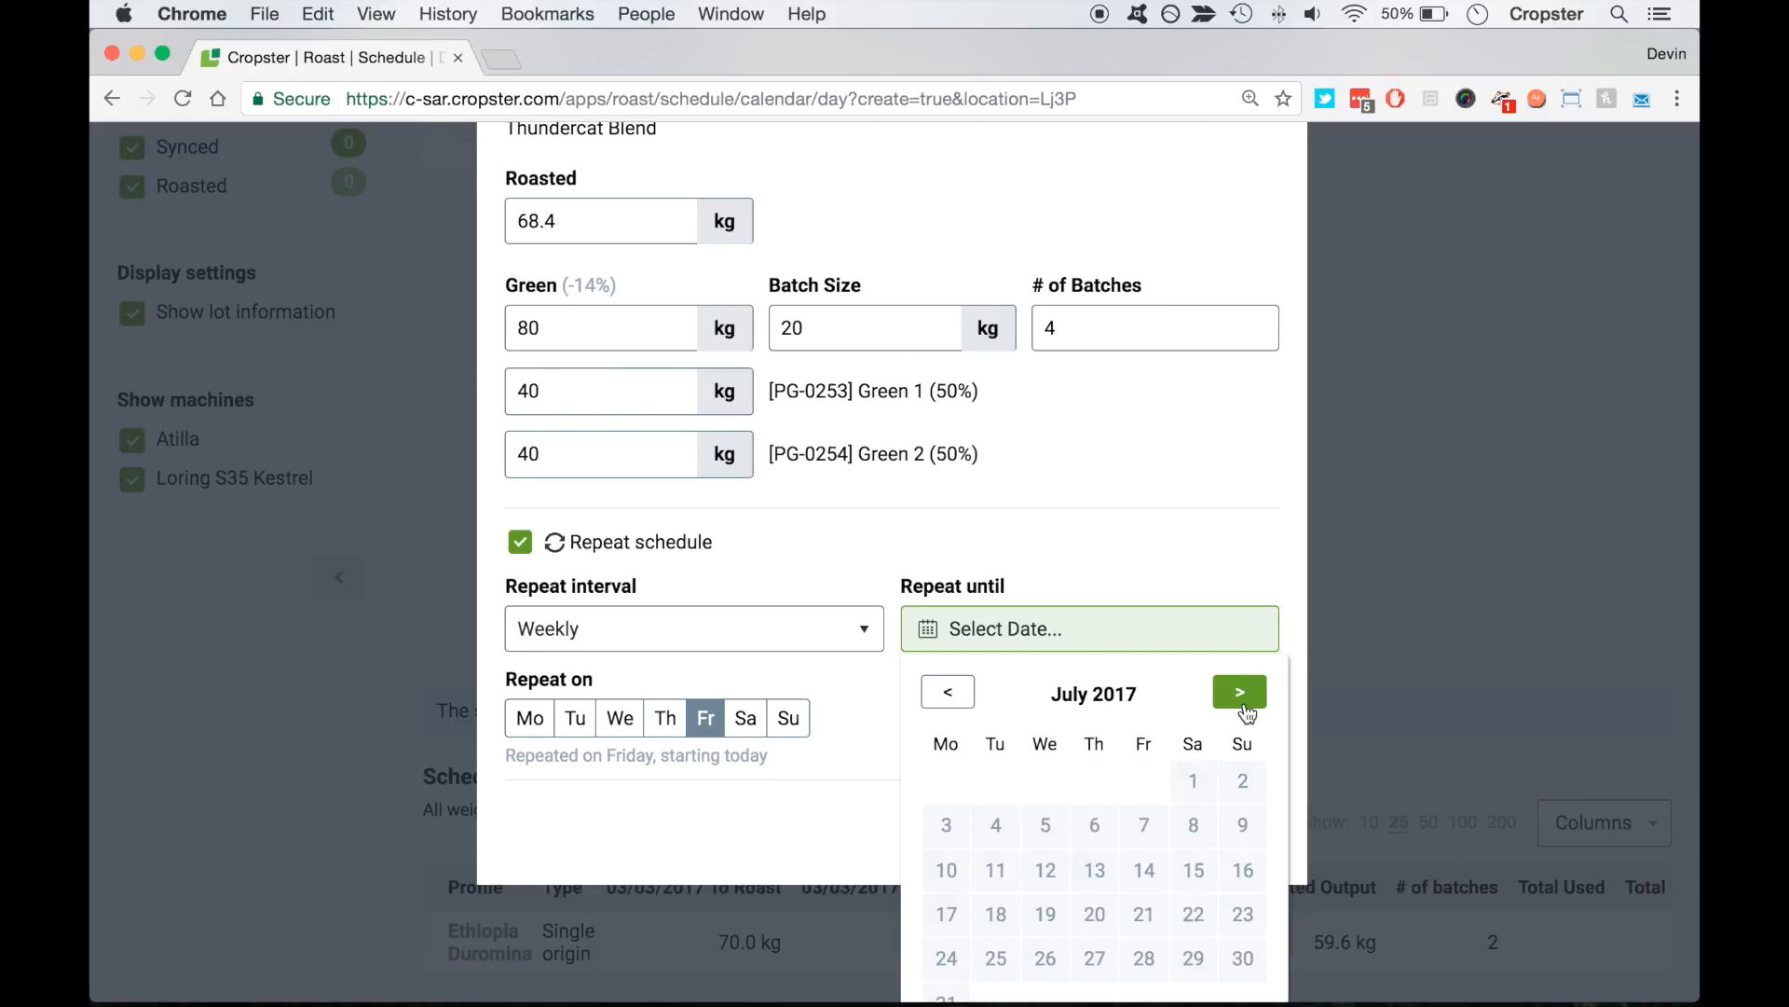
left_click(1192, 781)
scroll(1096, 773, "down", 2)
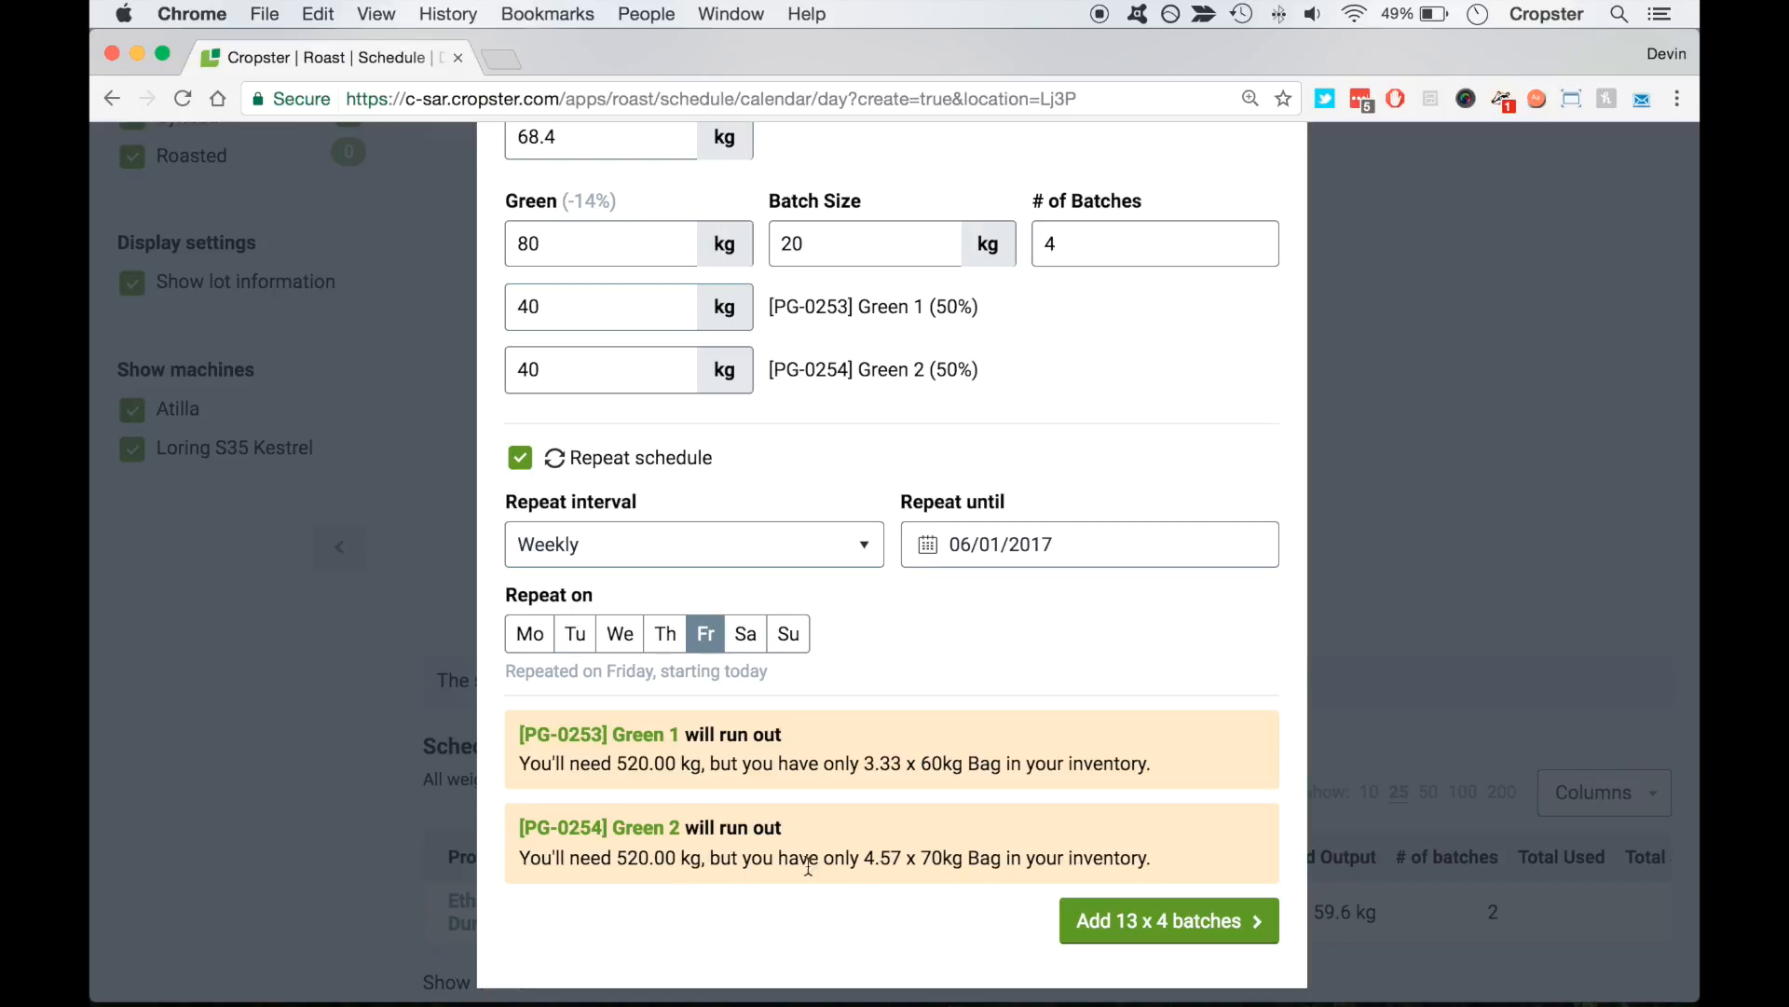
Change the repeat end date to 04/11/2017
left_click(1062, 557)
left_click(952, 609)
left_click(958, 611)
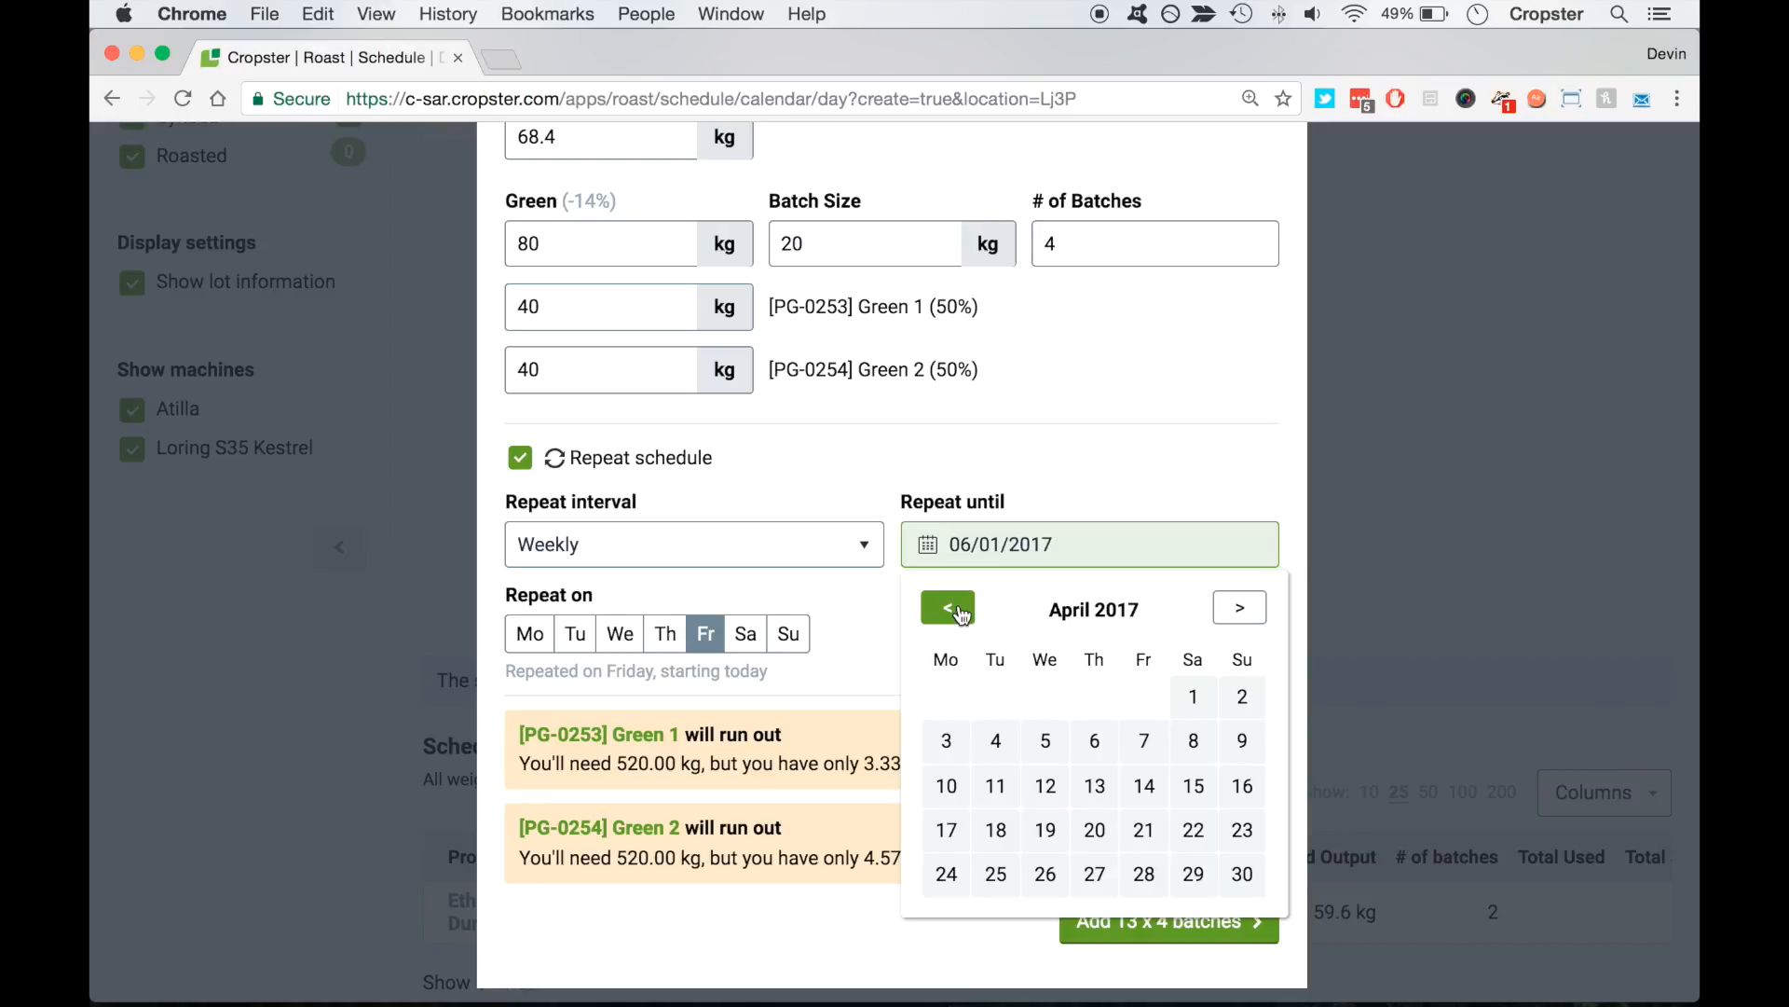
left_click(996, 786)
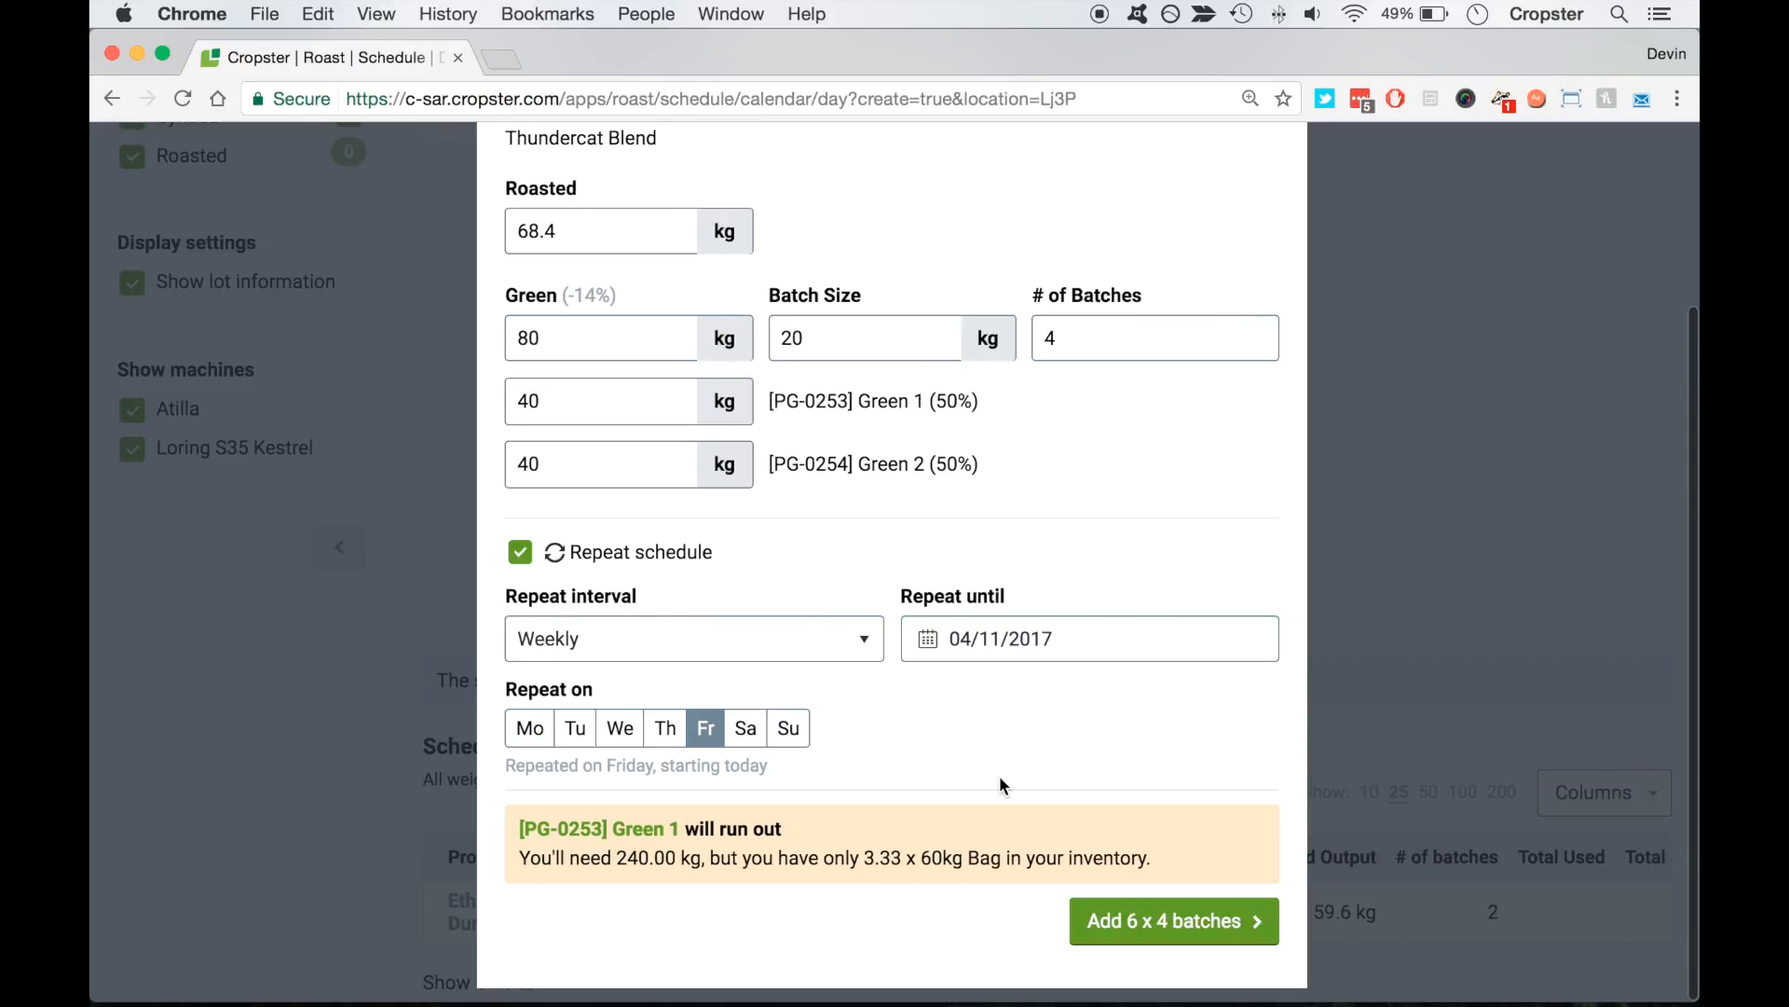
Set the repeat end date to 03/31/2017 and add the repeating Thundercat Blend batches to the schedule
left_click(1016, 638)
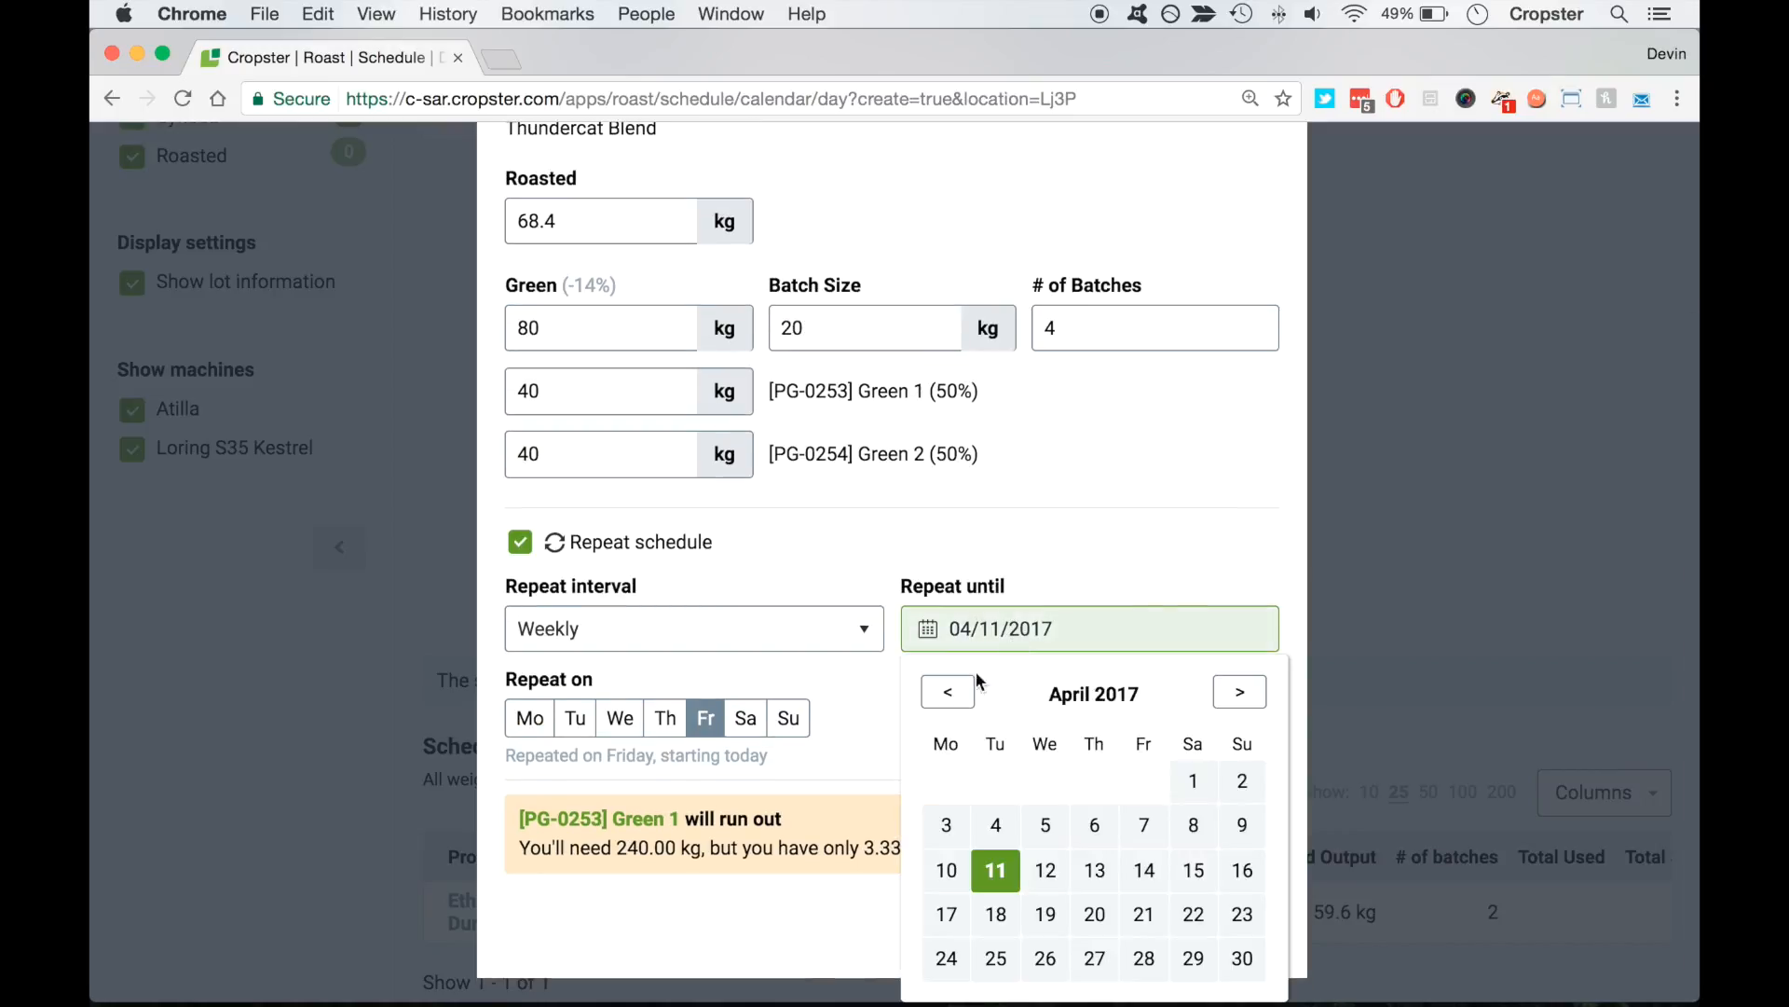
left_click(965, 699)
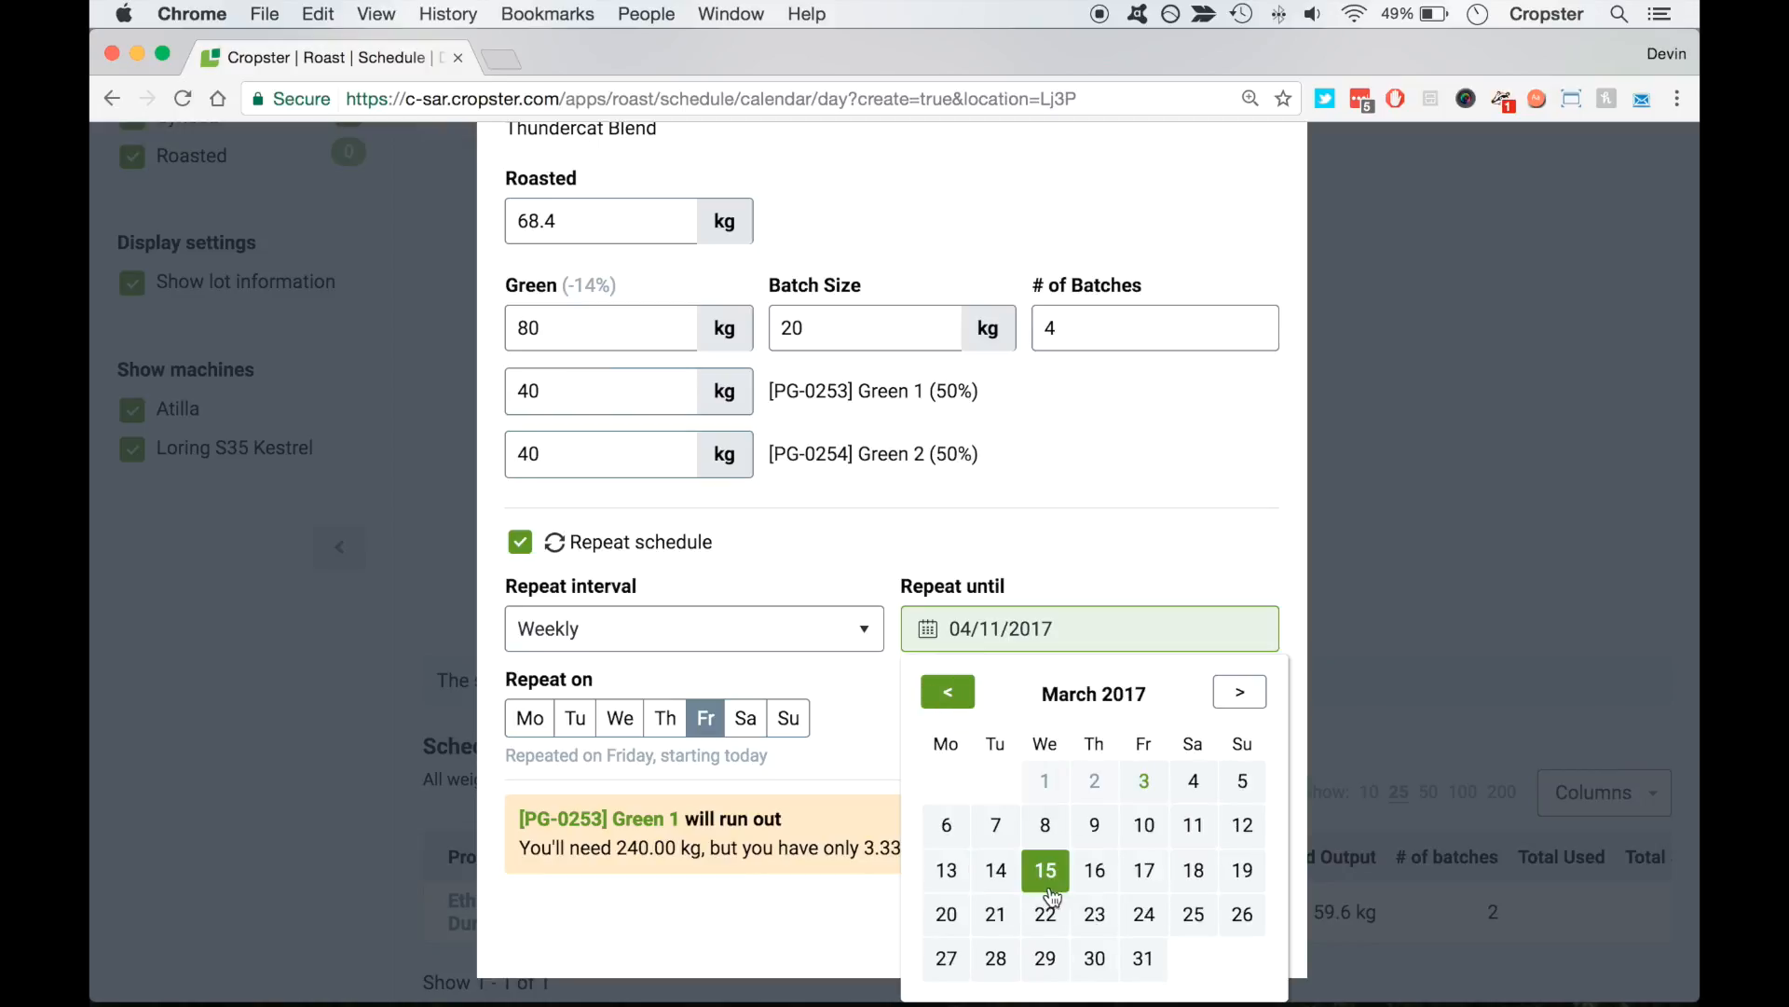
left_click(1143, 958)
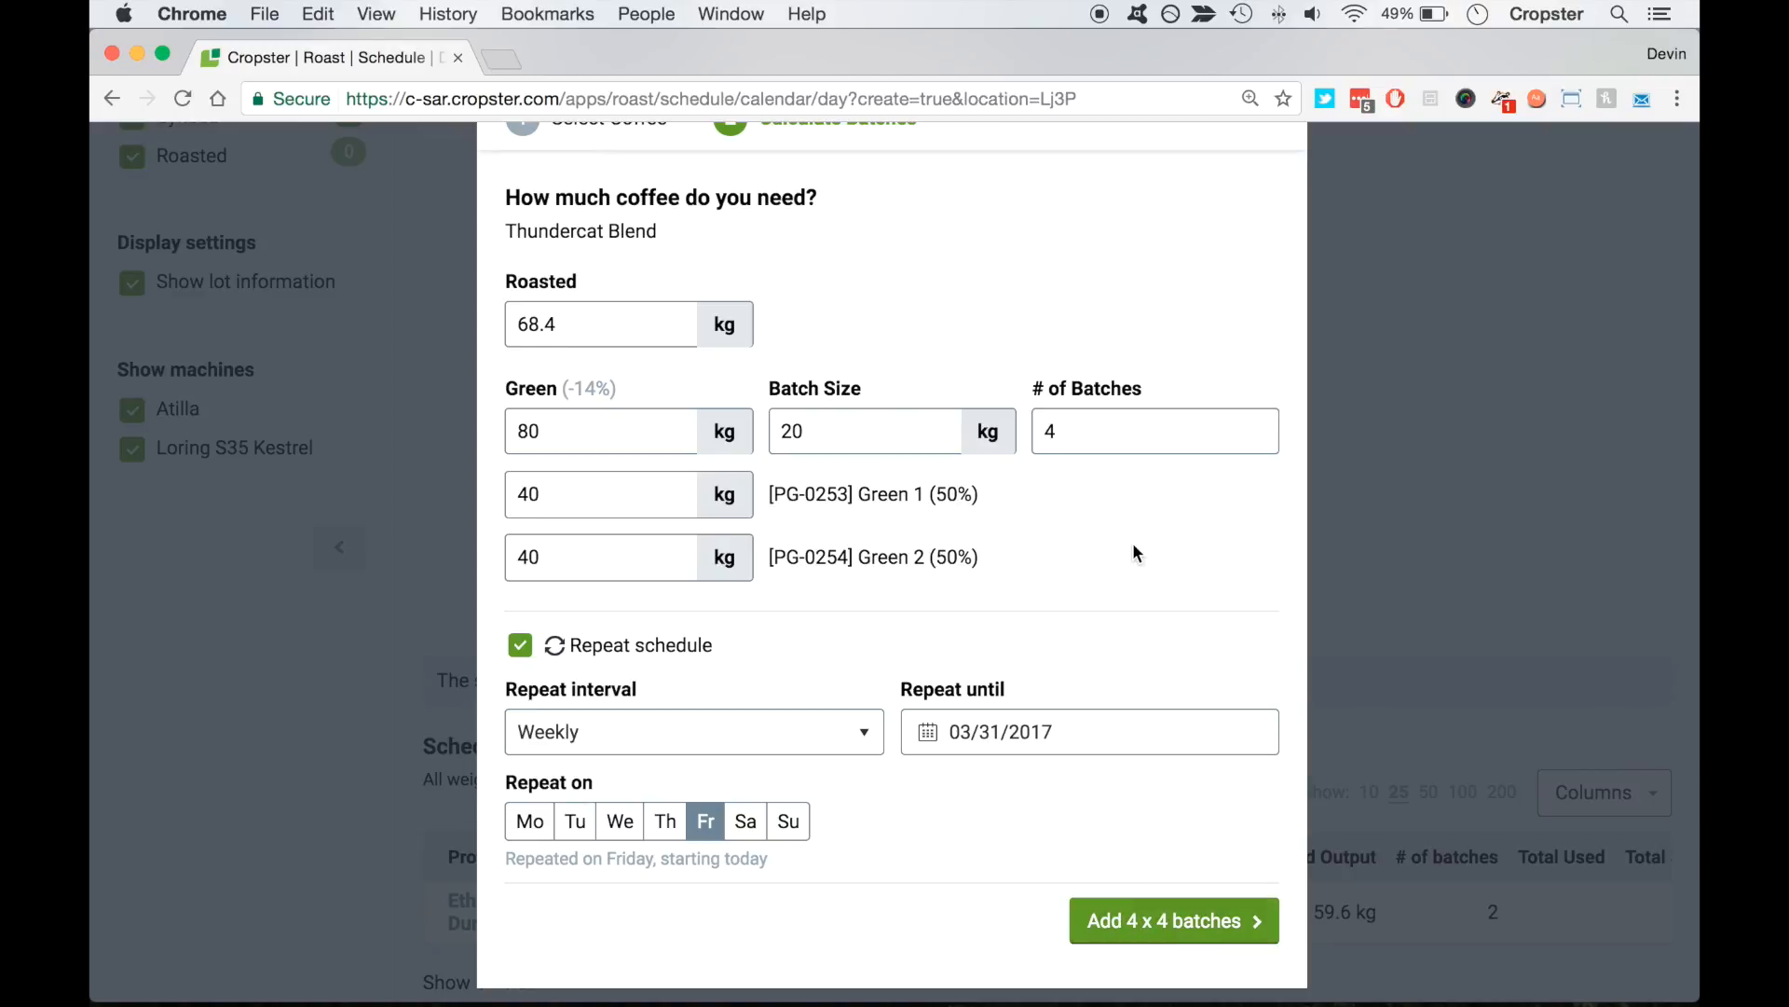
left_click(1183, 932)
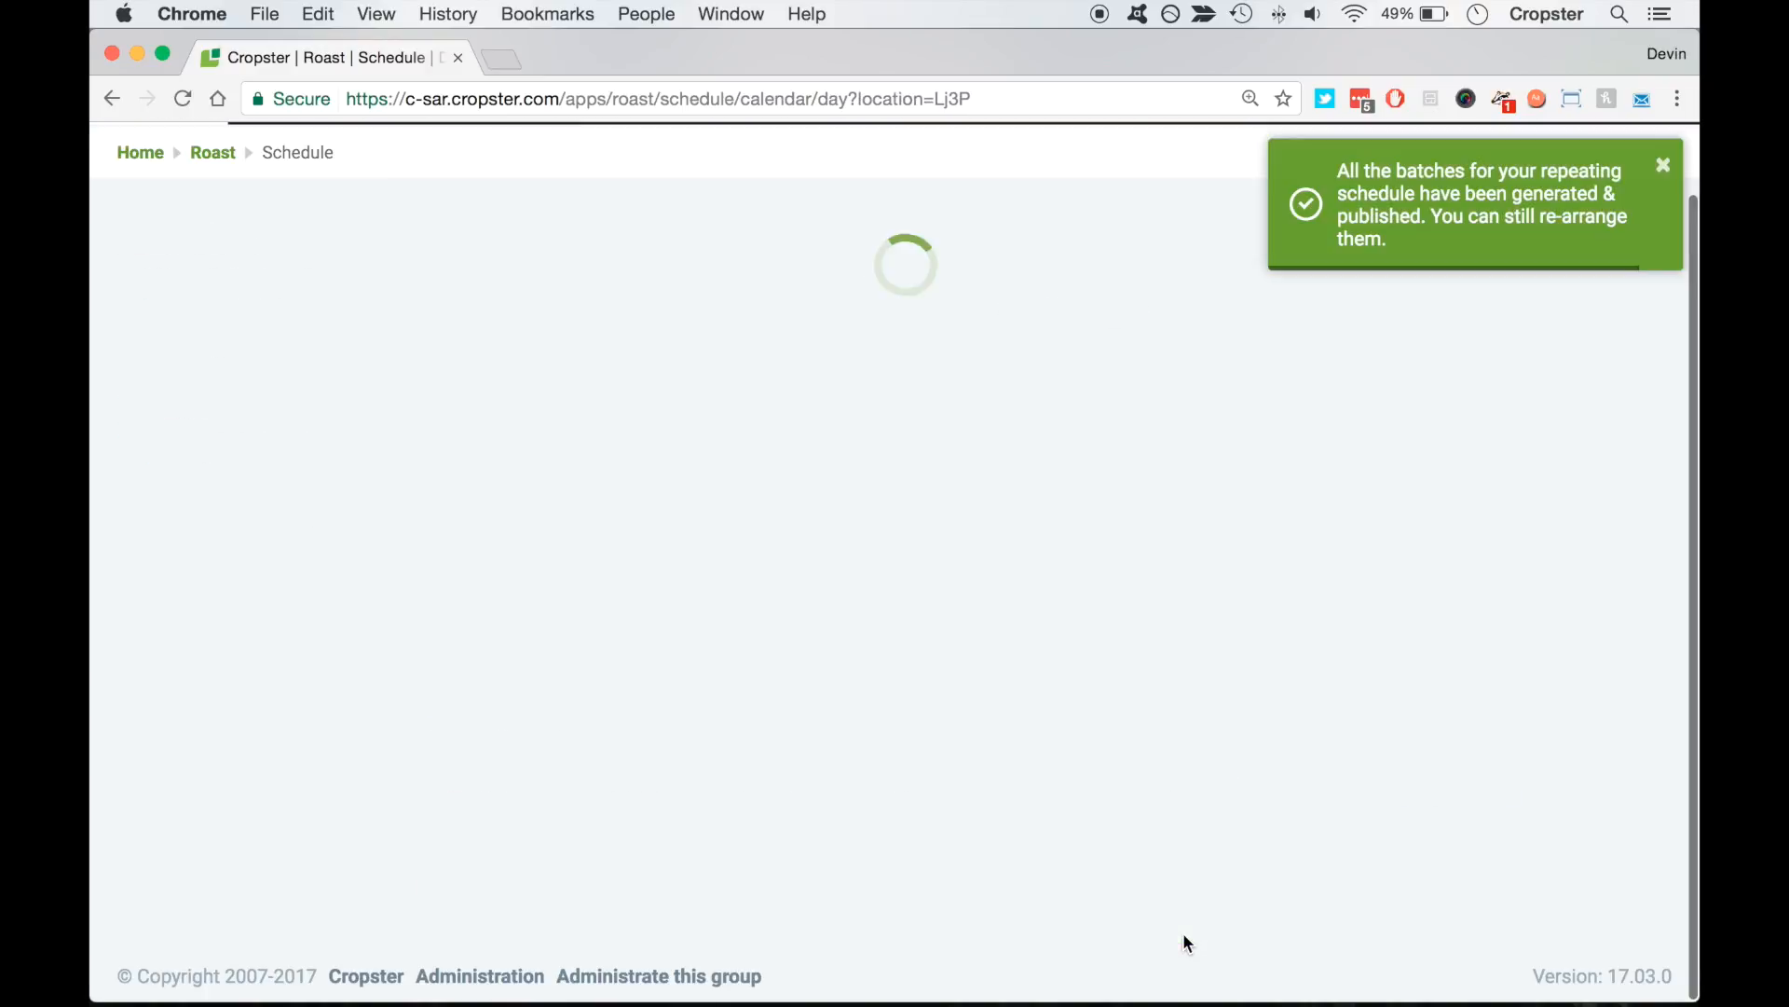
Review the batches scheduled for 03 March 2017, check the week of 06-12 March in the weekly view, and return to the current week
scroll(1183, 932, "down", 5)
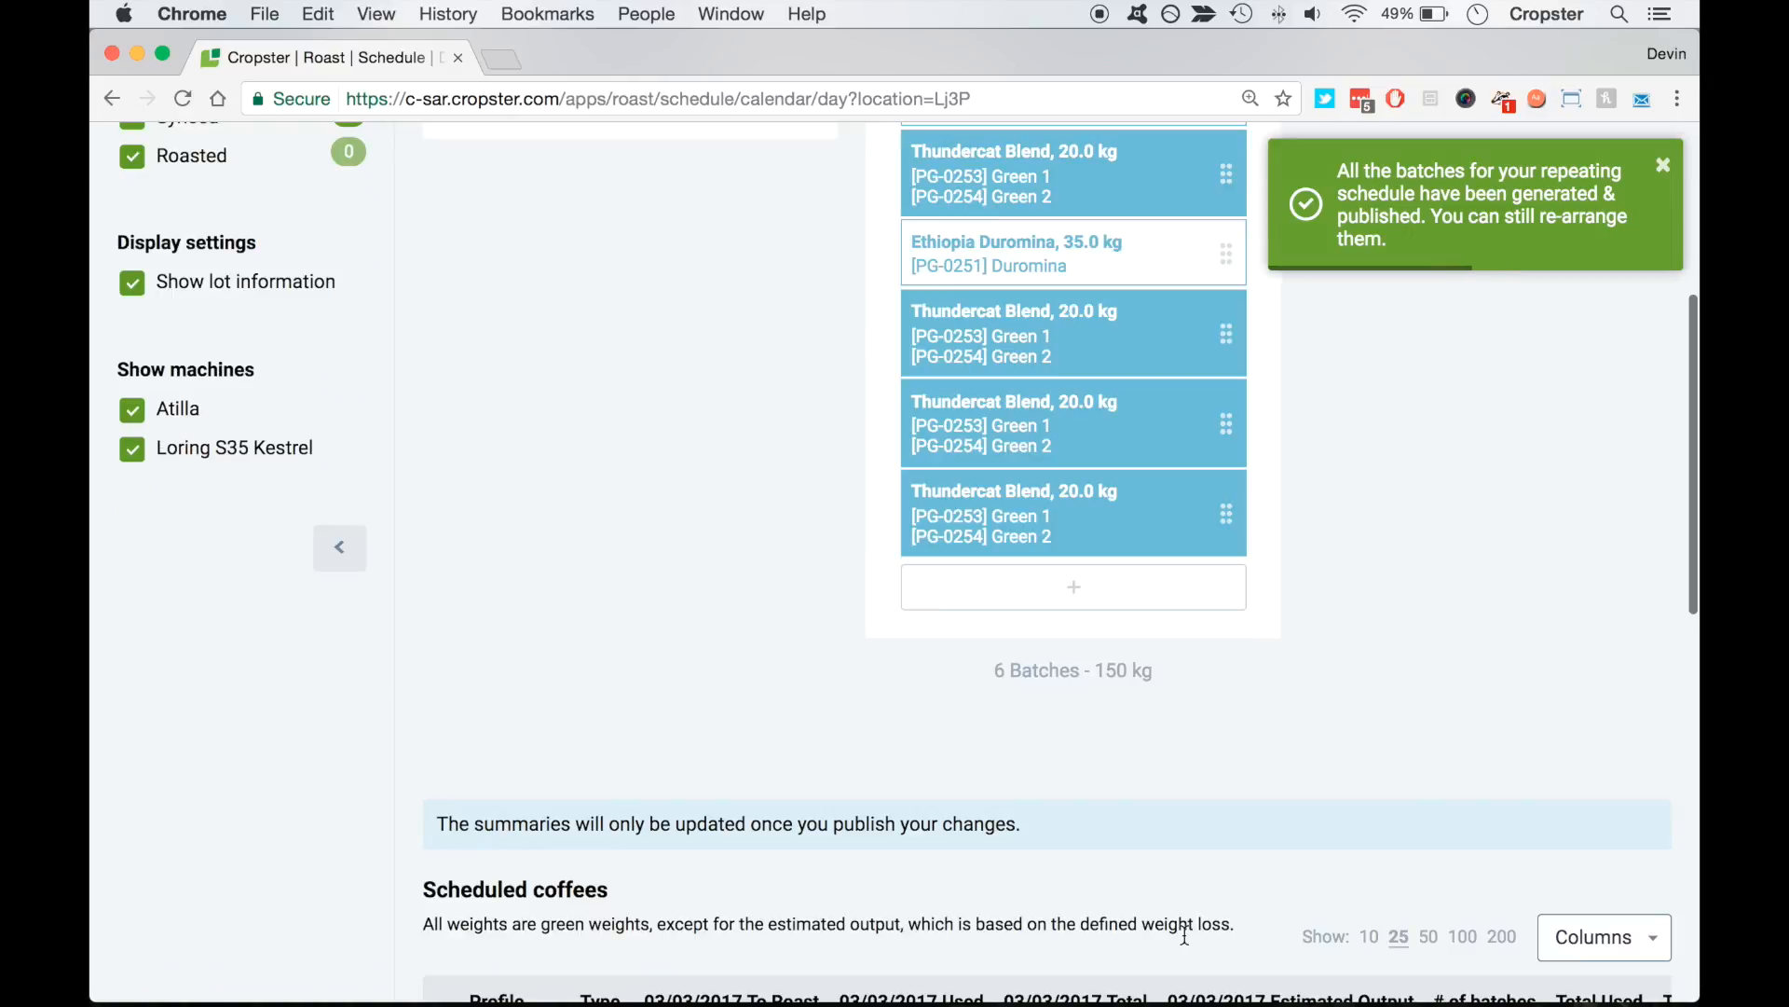
scroll(1160, 770, "up", 5)
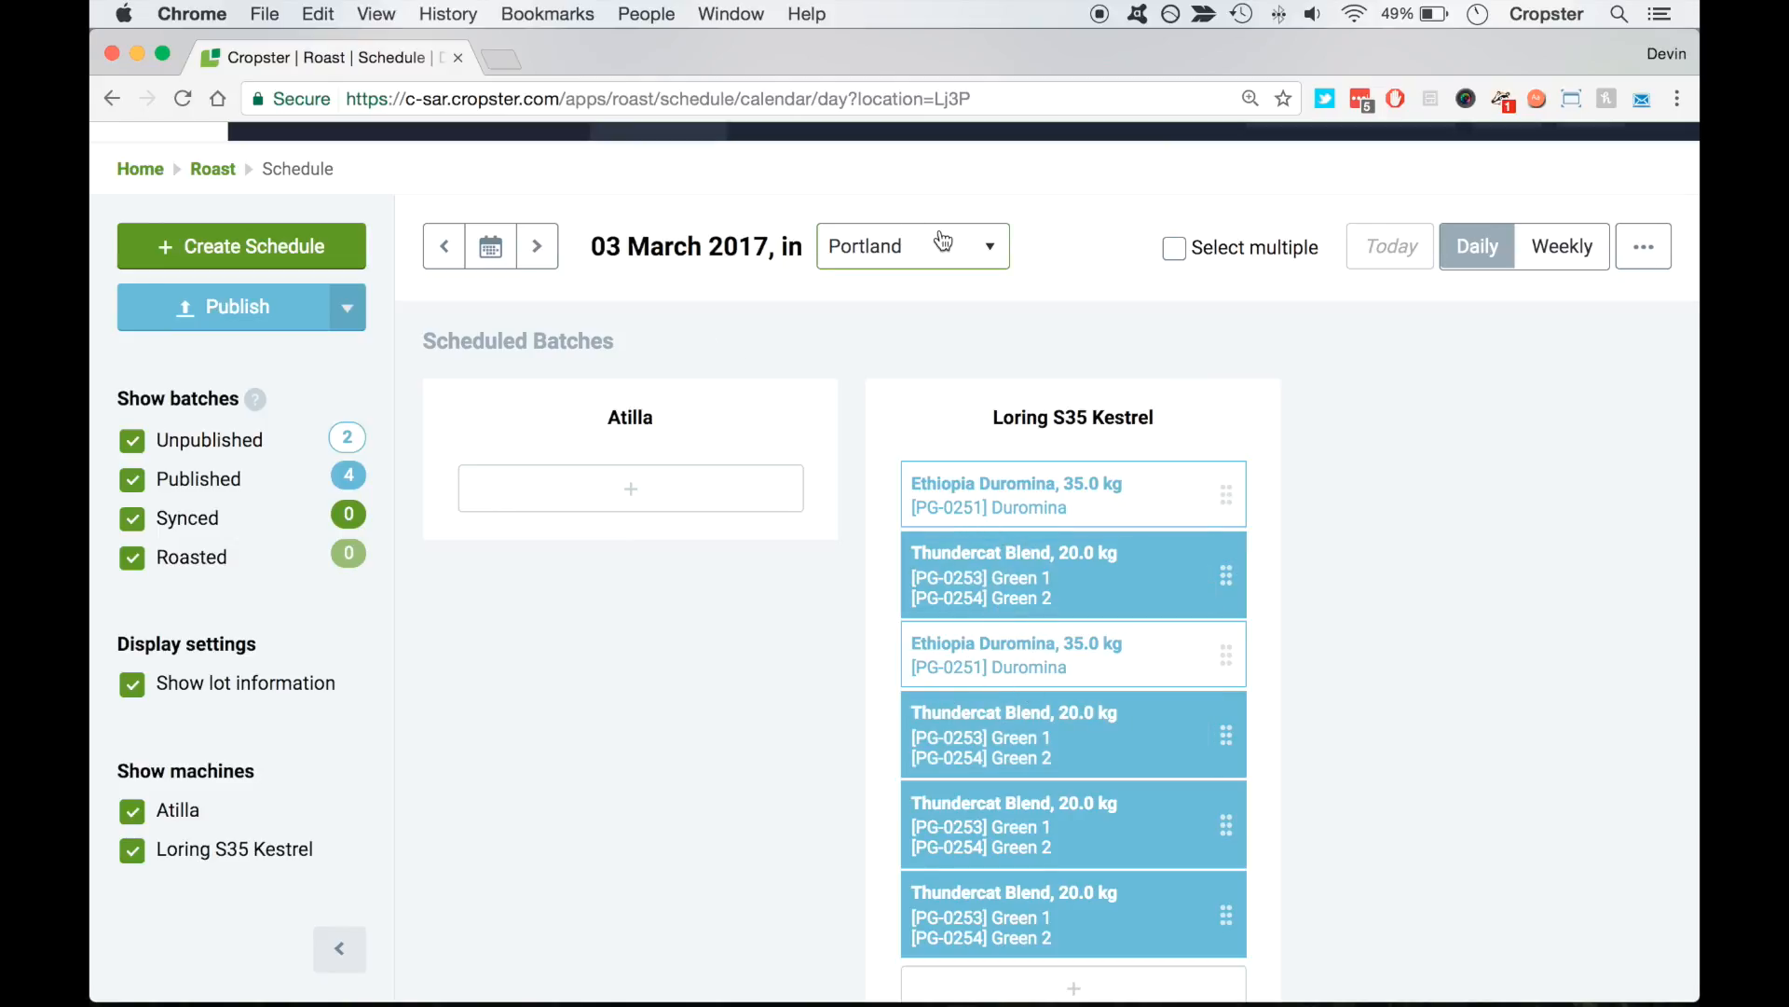
left_click(1543, 247)
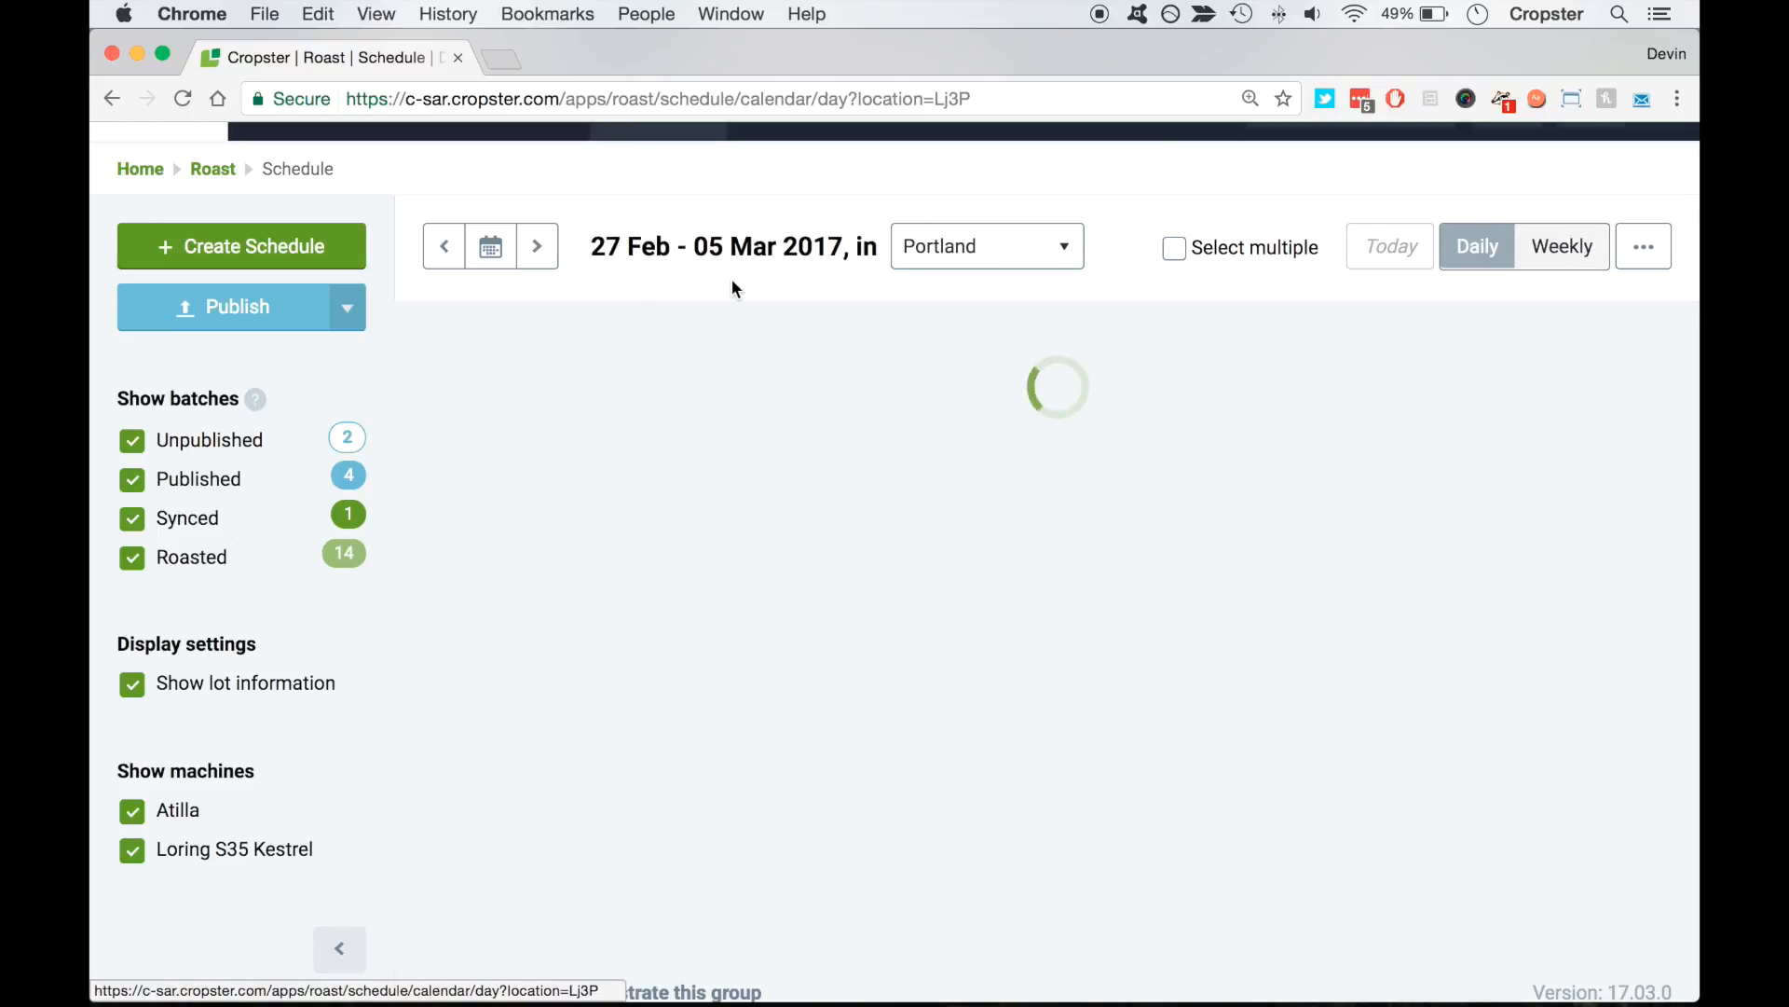
left_click(538, 248)
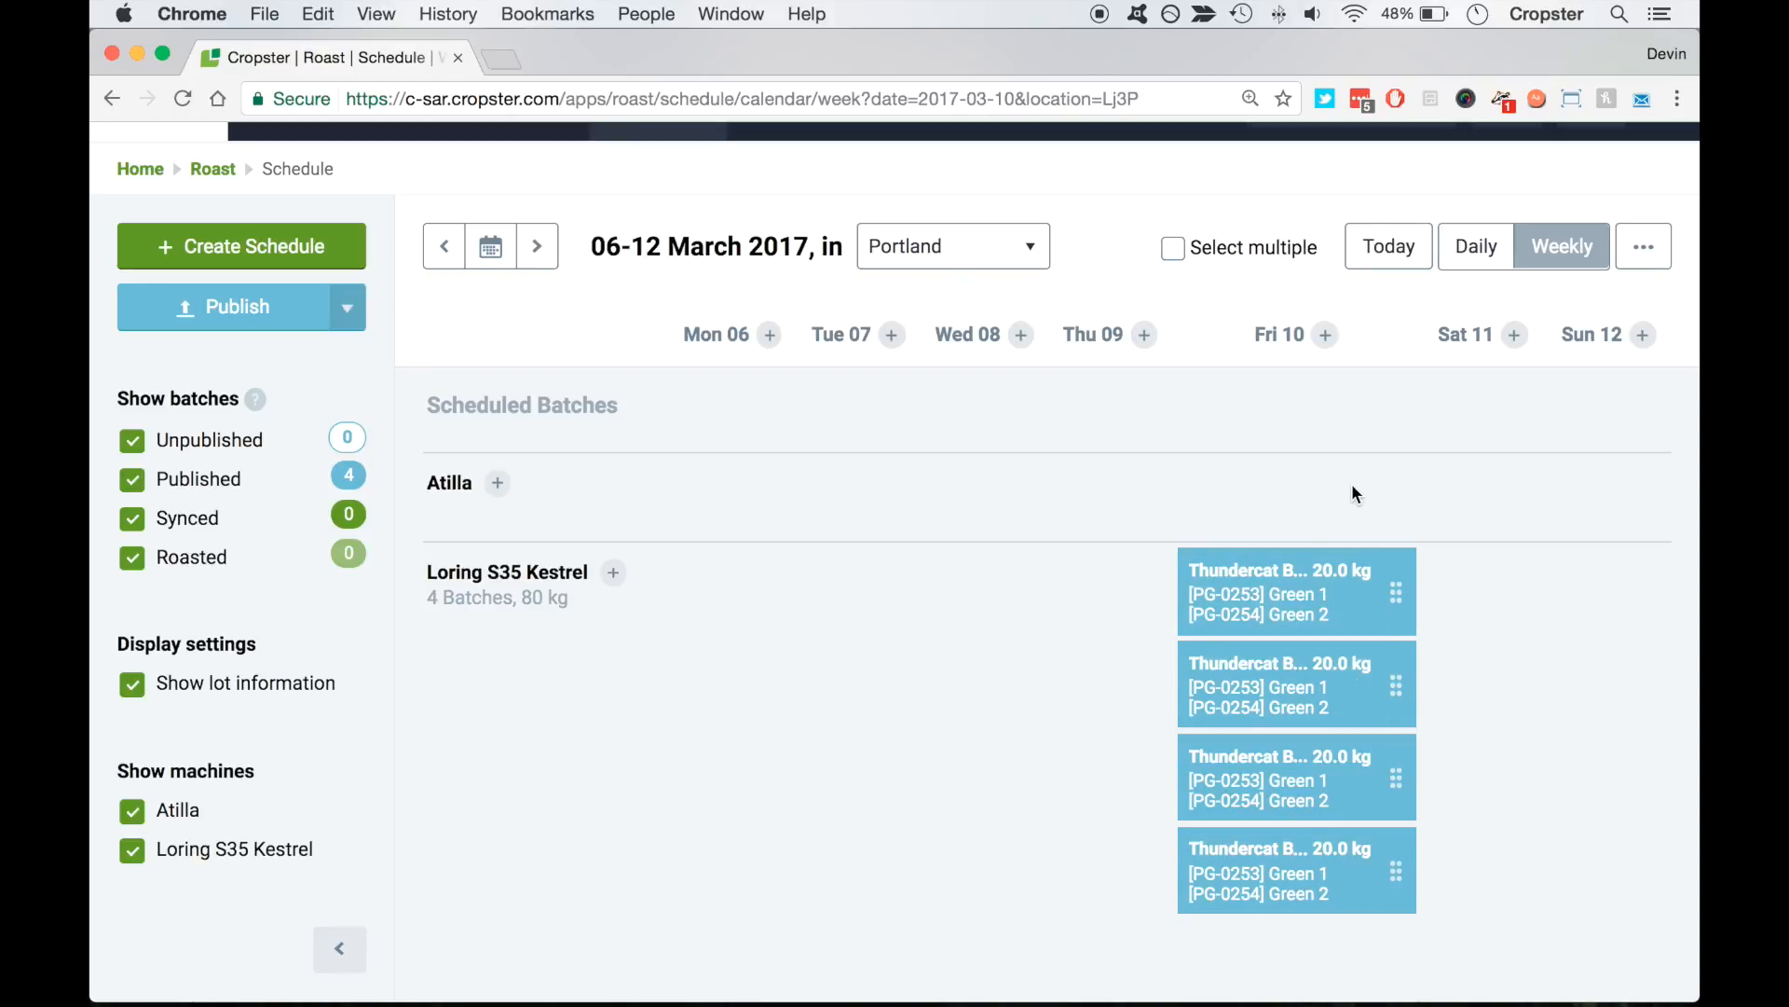
left_click(444, 248)
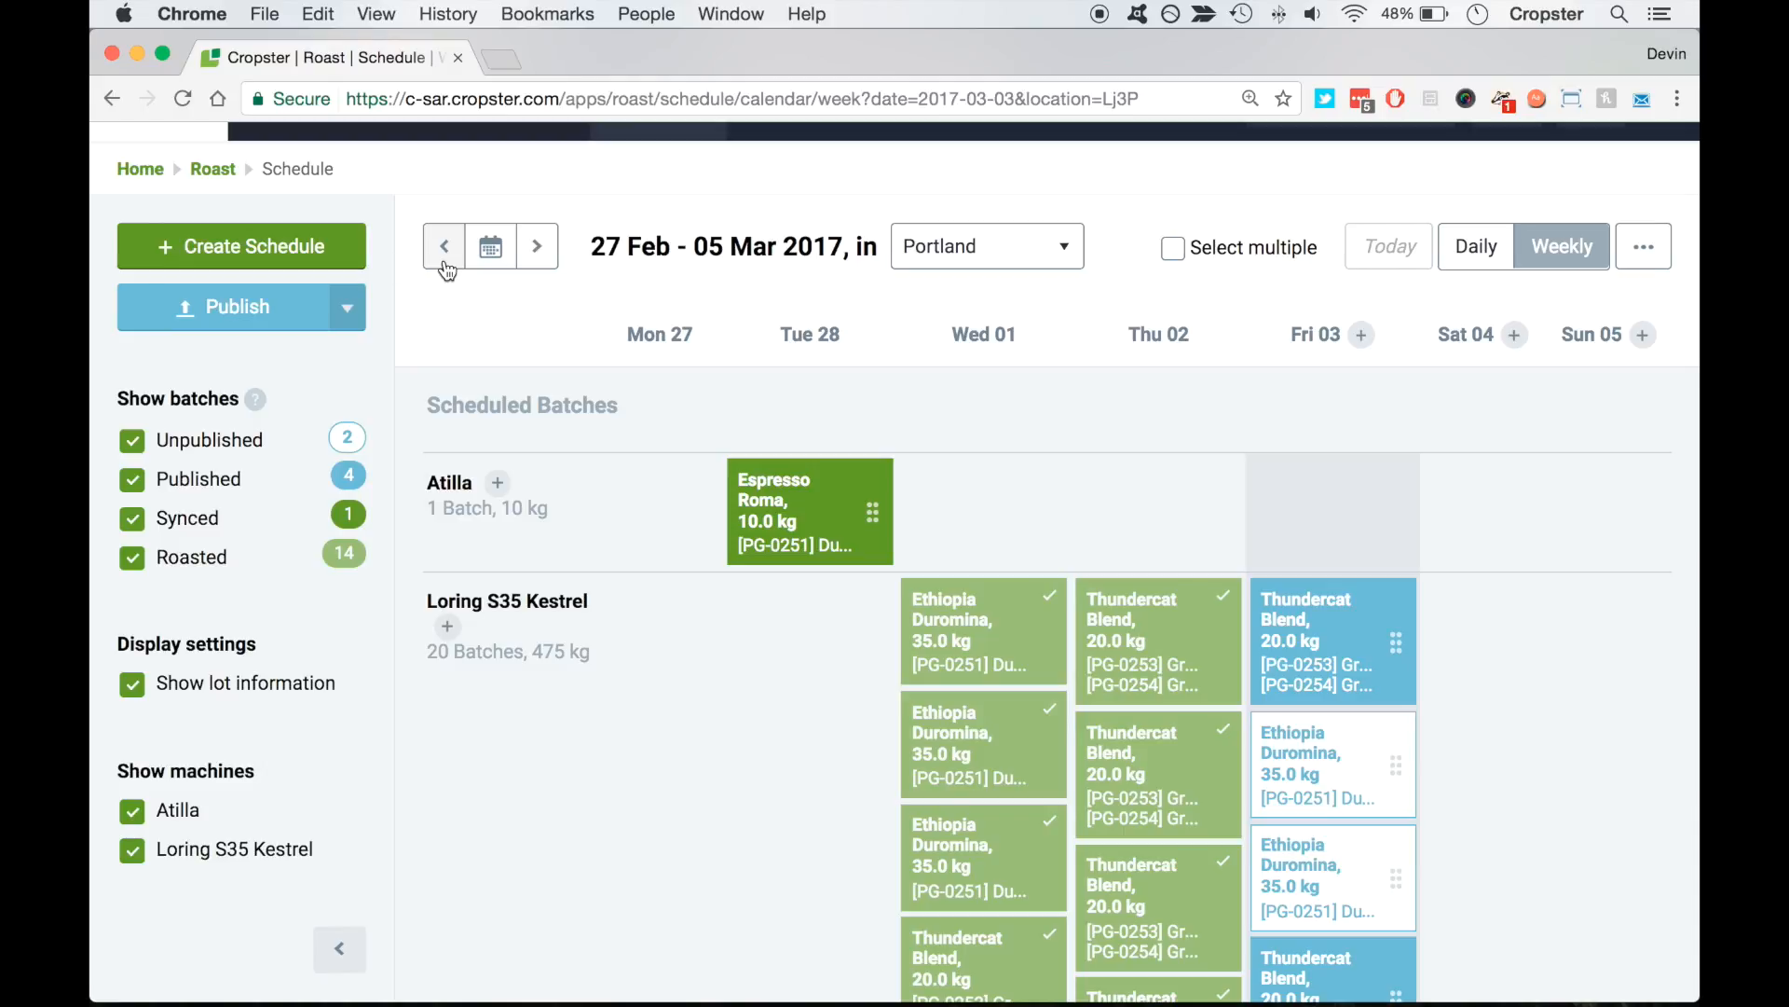
Start a new schedule for 03/03/2017 as a post-roast blend and display the available blend recipes
left_click(312, 245)
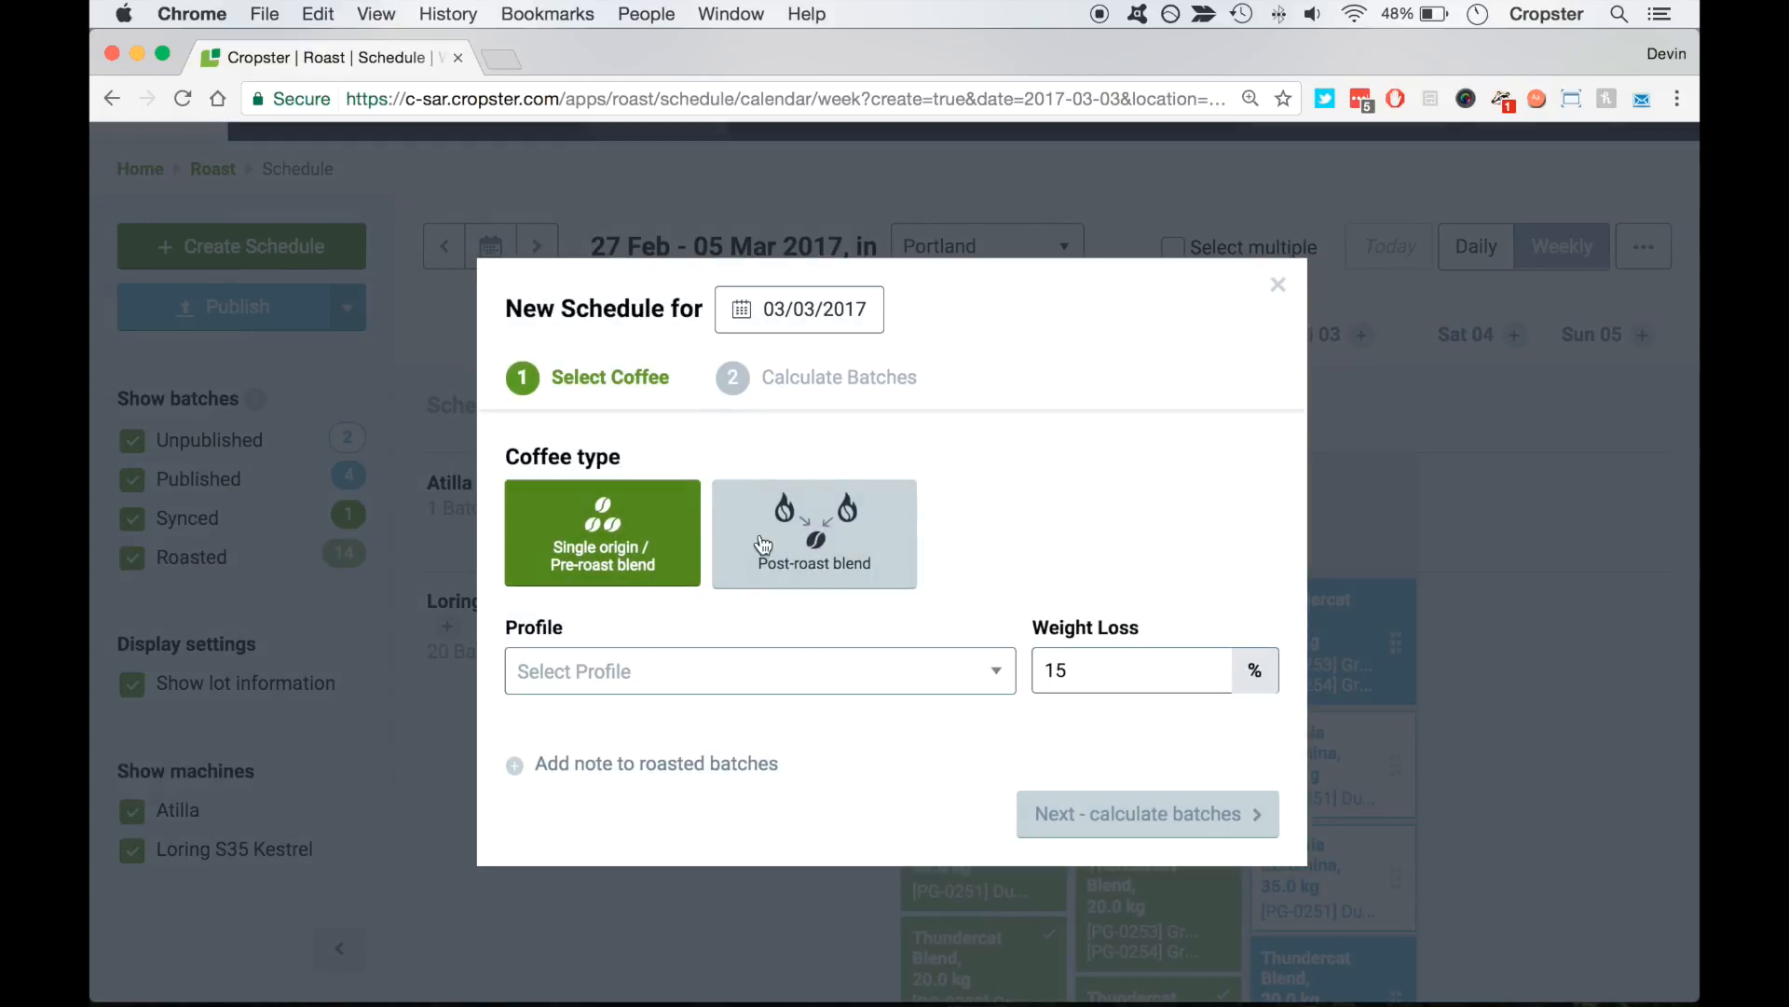
left_click(831, 528)
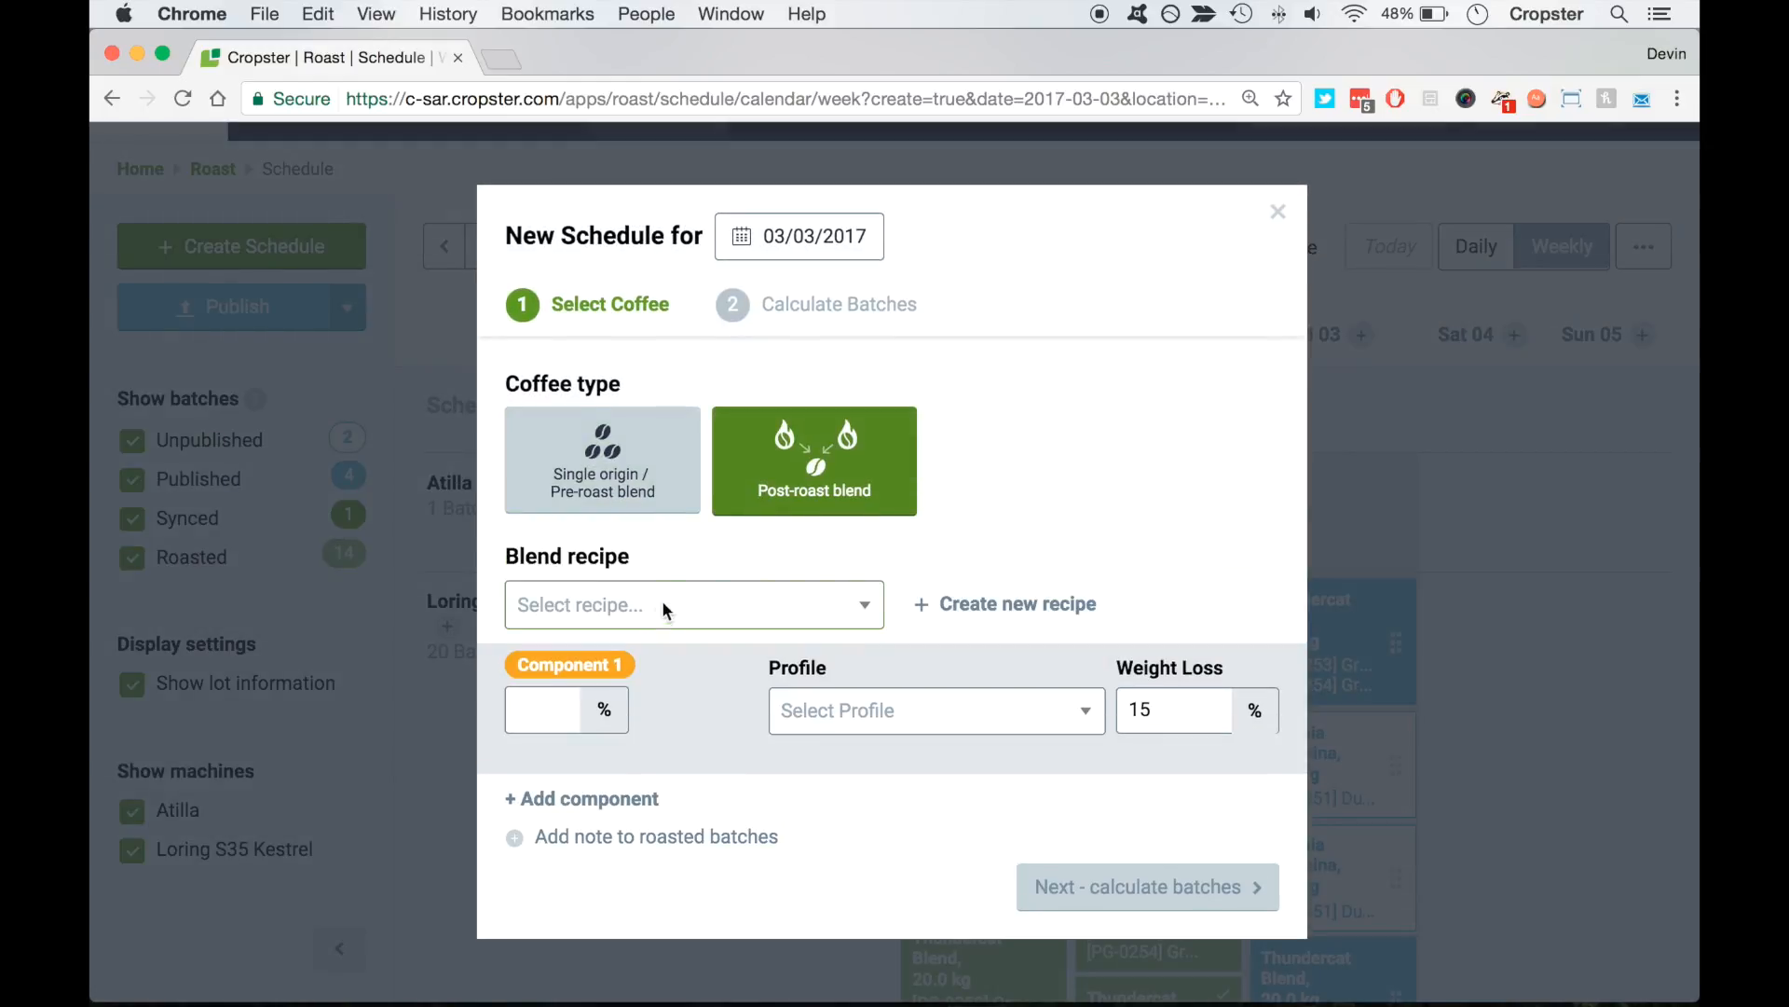
left_click(668, 604)
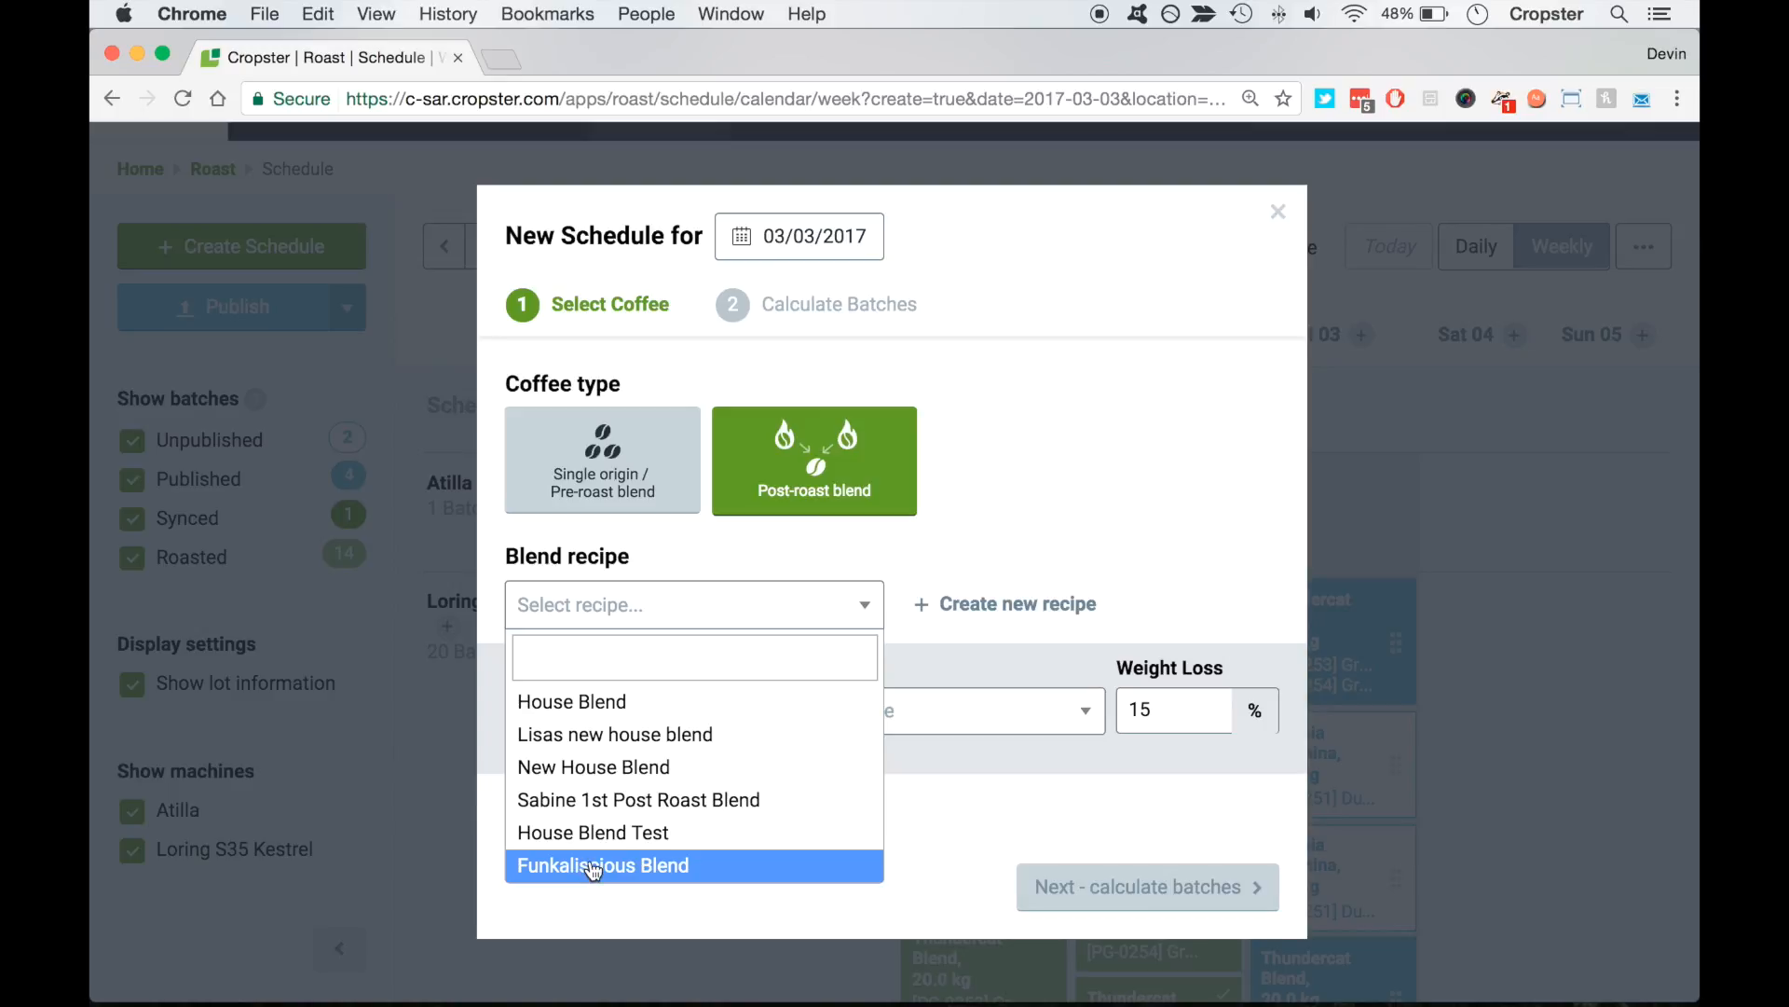
Set up the post-roast blend manually with two components at 50% each
left_click(904, 652)
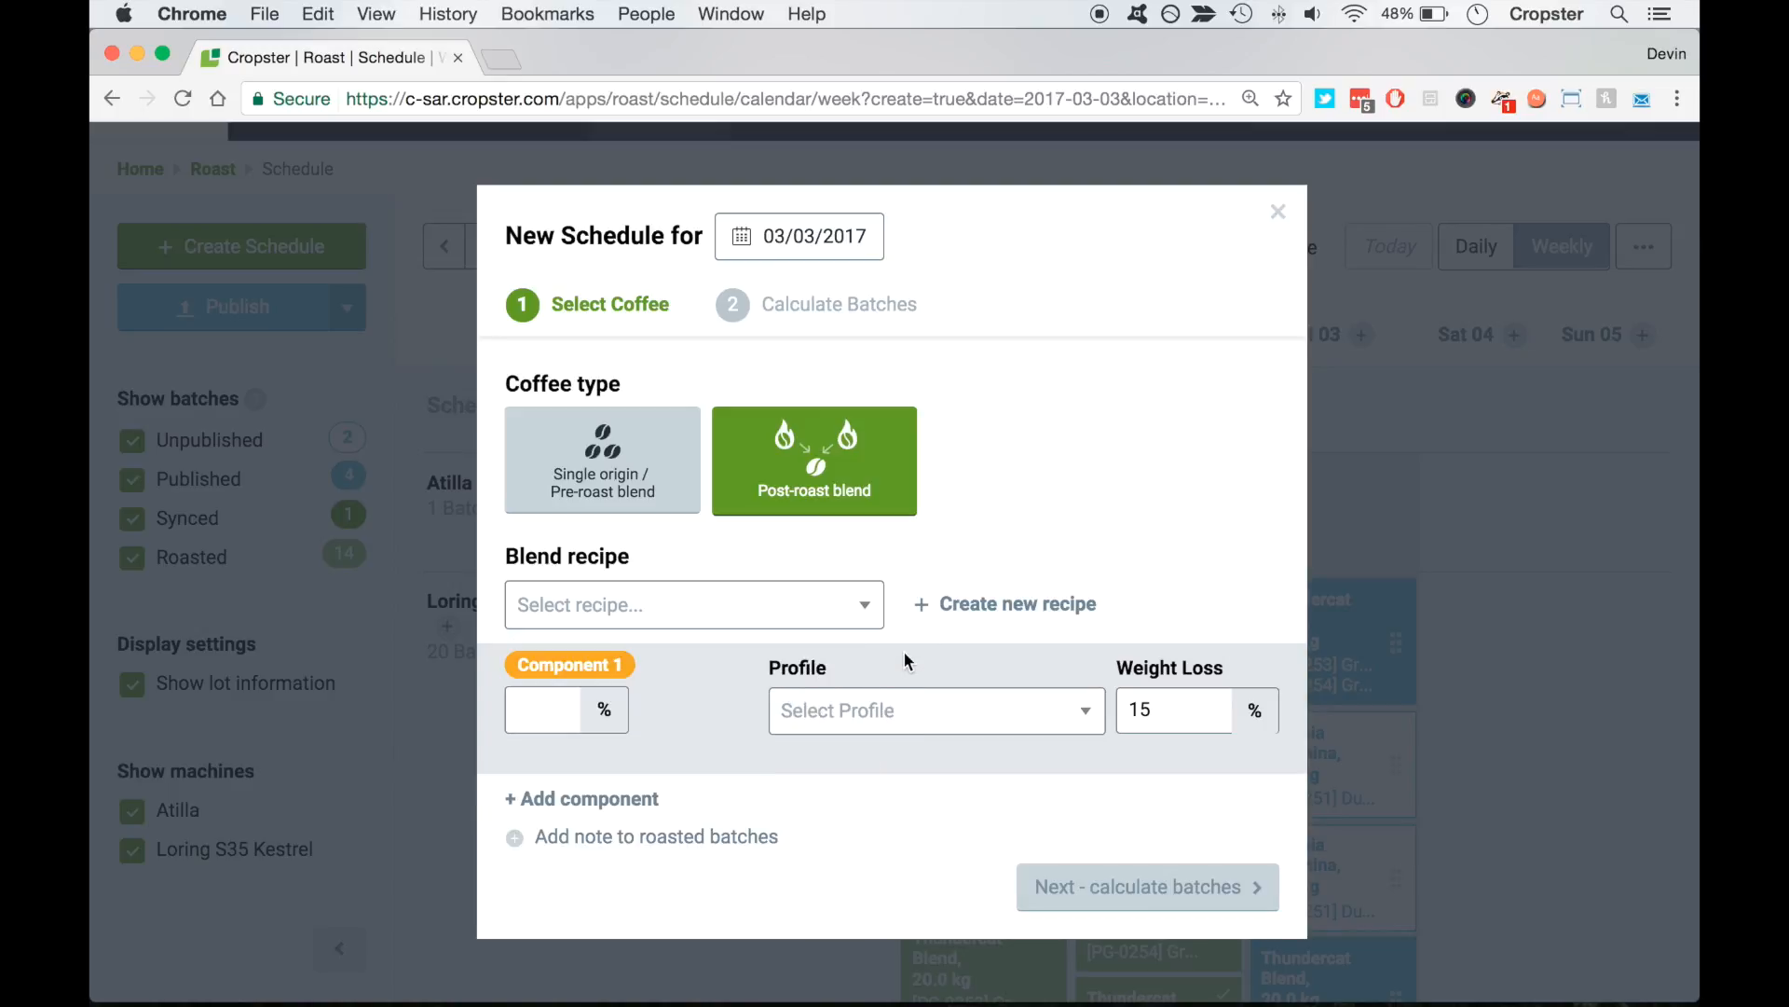
type("50")
left_click(547, 798)
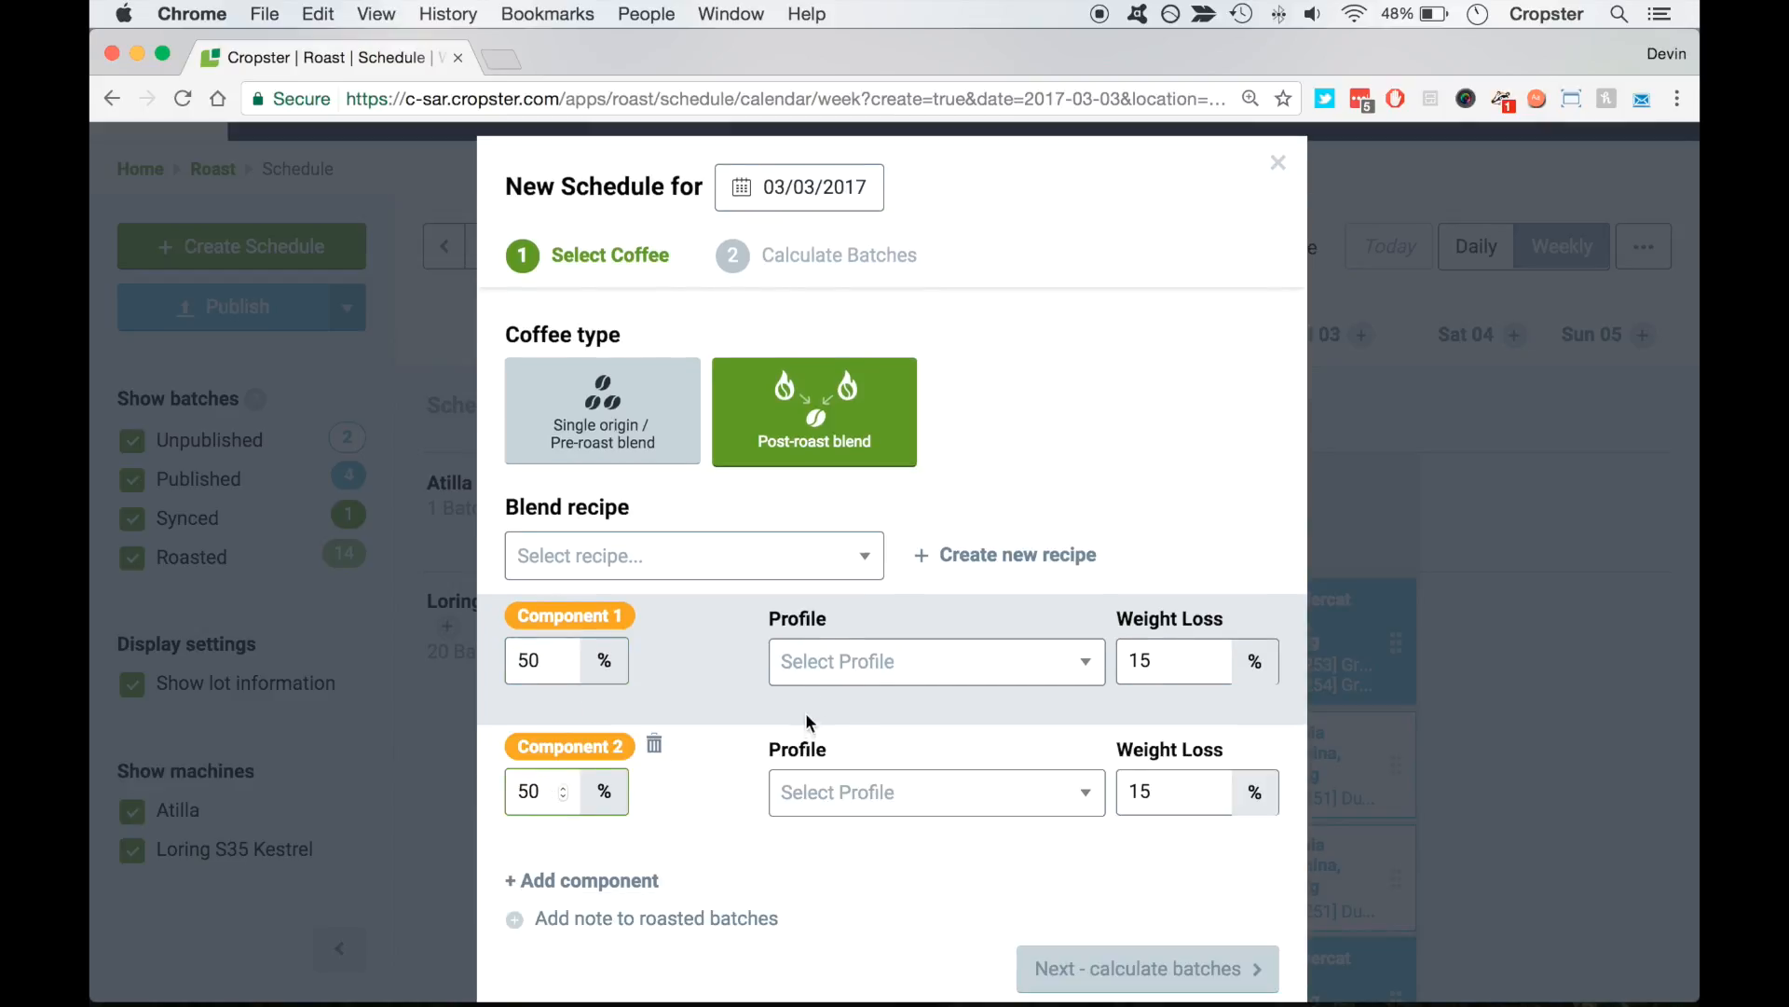
Assign the Friday profile to blend component 1 and the DRG Test profile to component 2
left_click(837, 665)
left_click(824, 792)
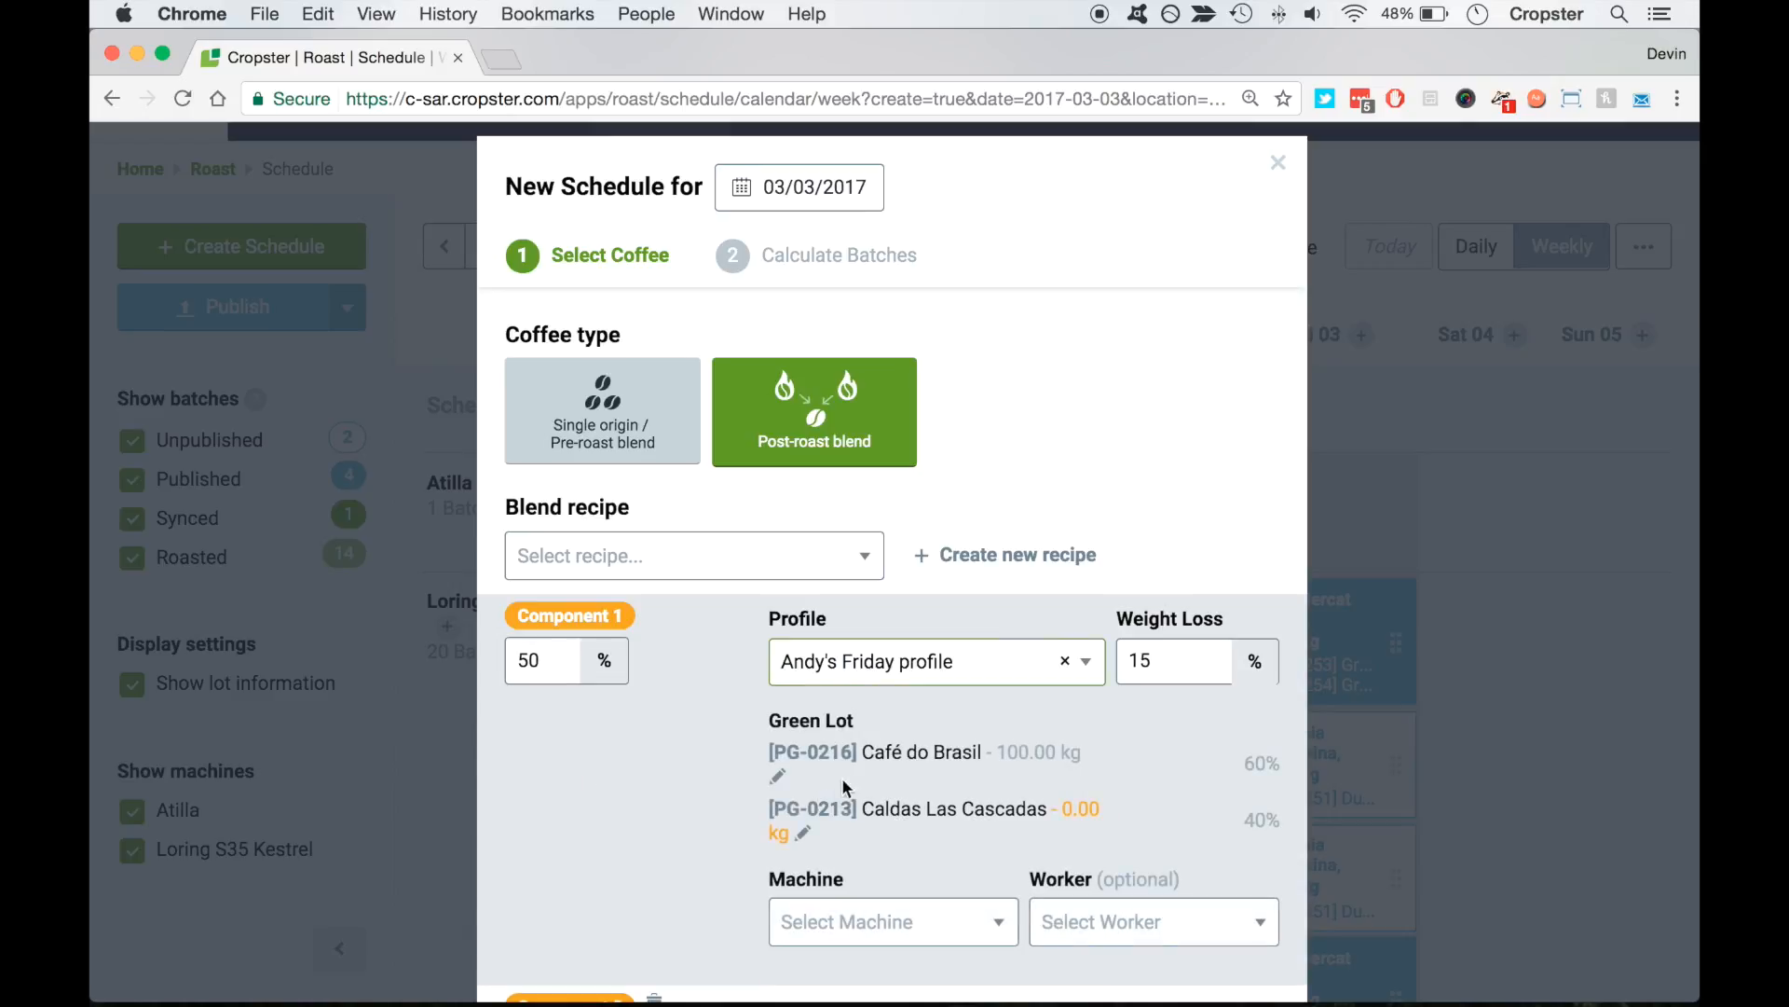
left_click(844, 923)
left_click(668, 807)
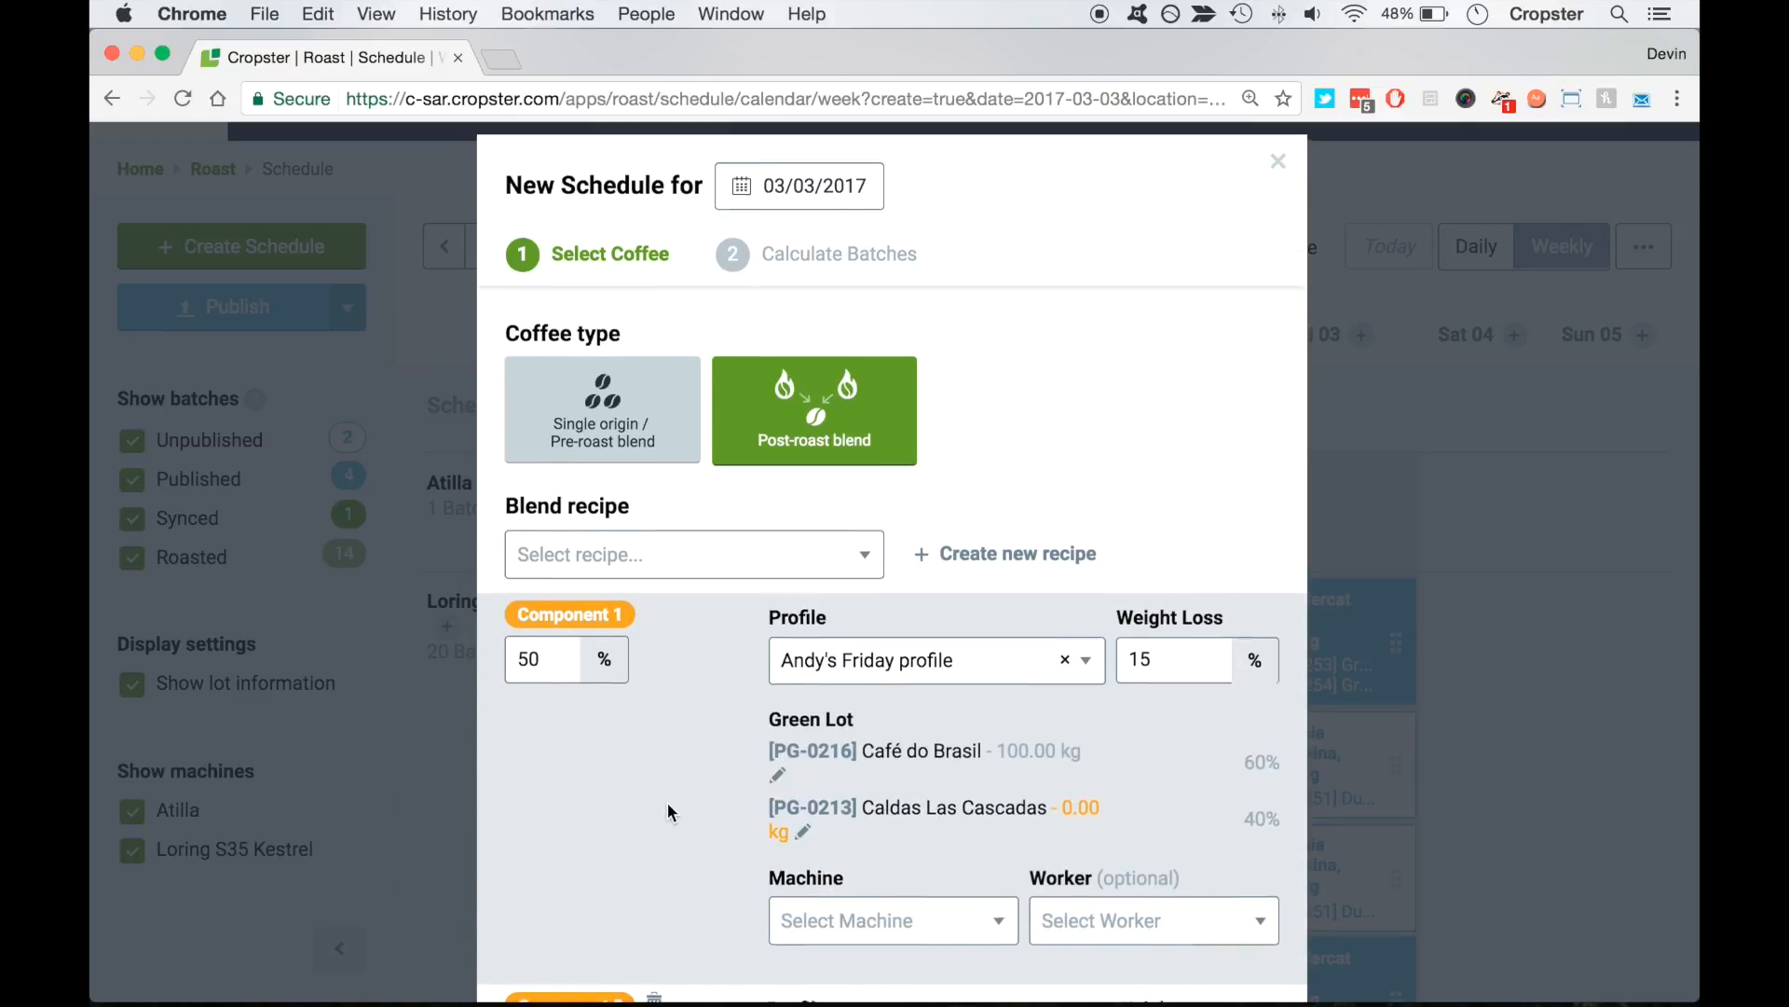
scroll(667, 807, "down", 3)
left_click(895, 779)
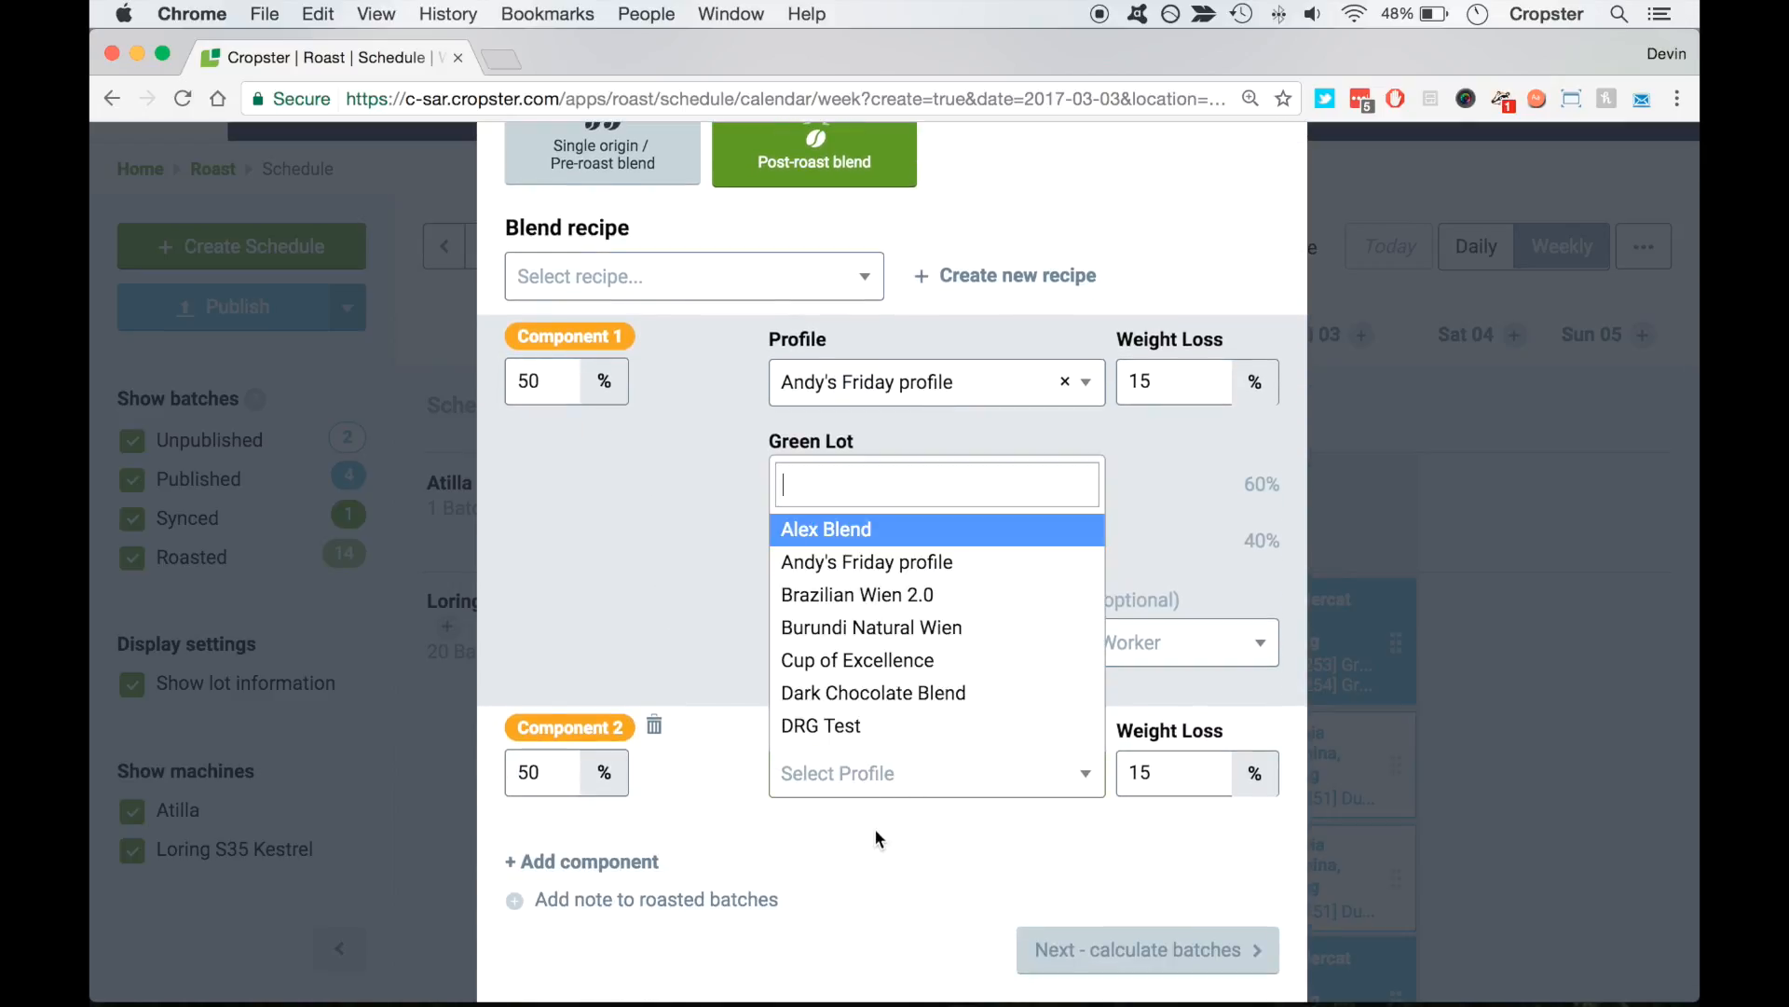
left_click(863, 725)
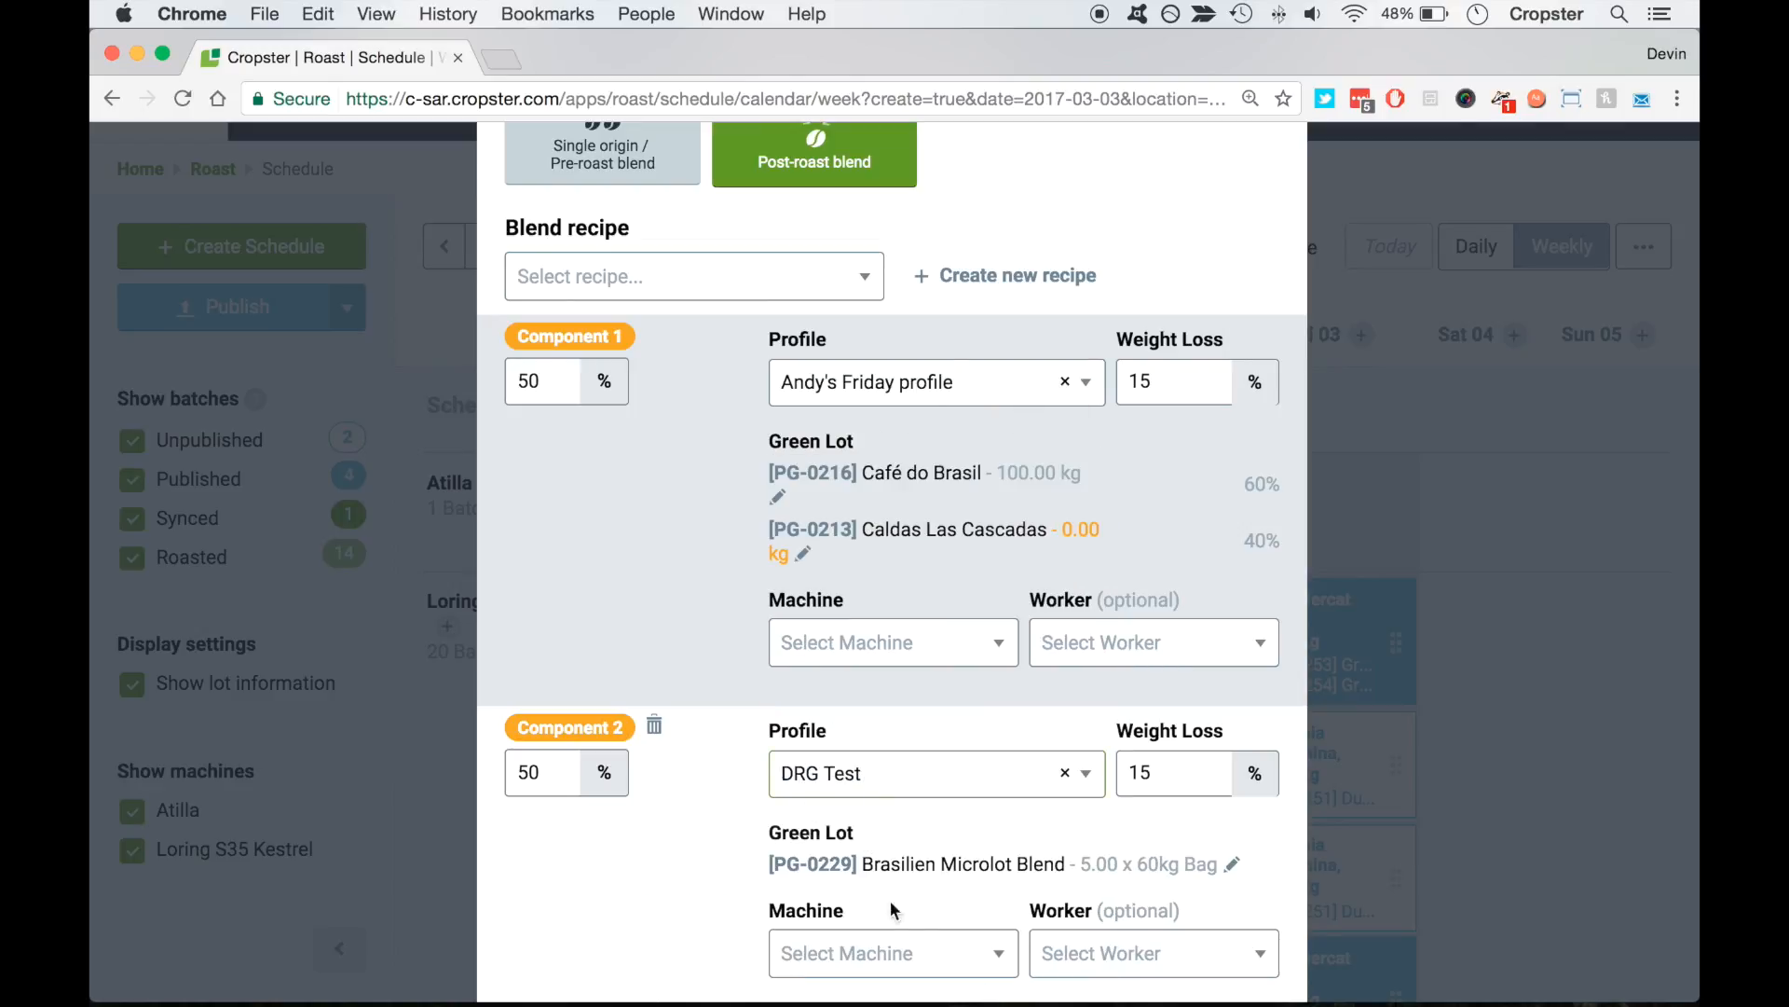
Select the Funkaliscious Blend recipe for the post-roast blend and review its components
scroll(906, 908, "up", 5)
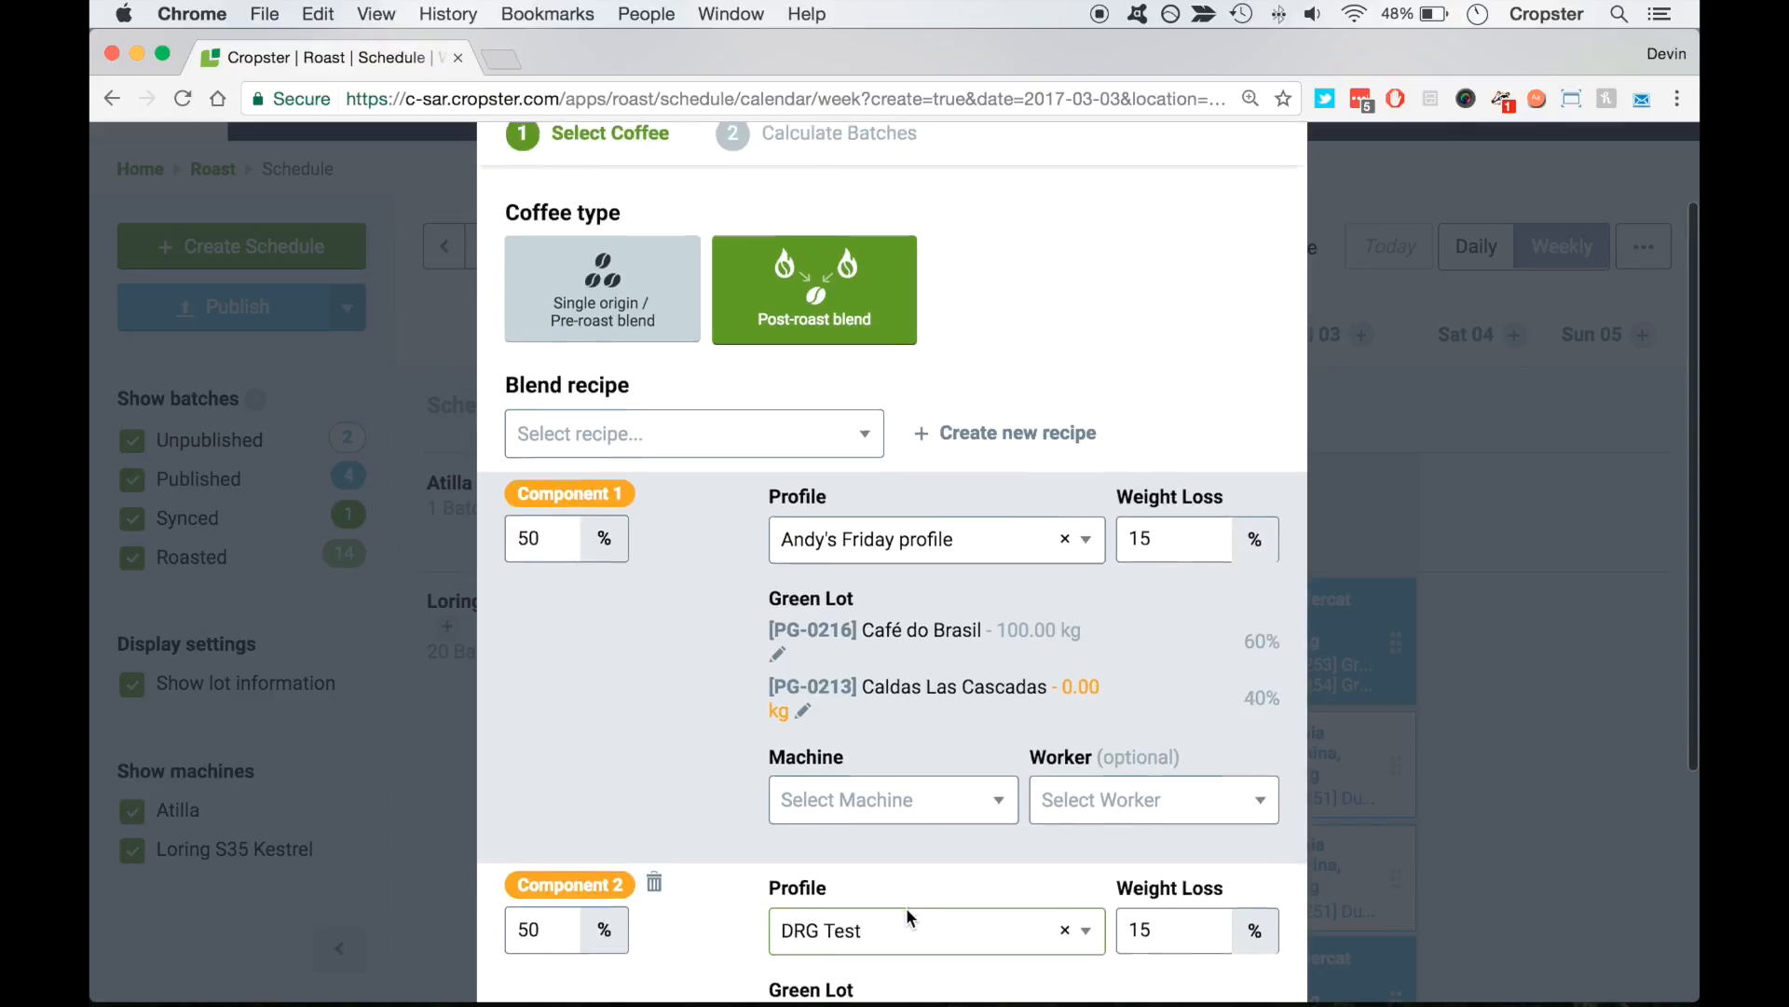
left_click(753, 559)
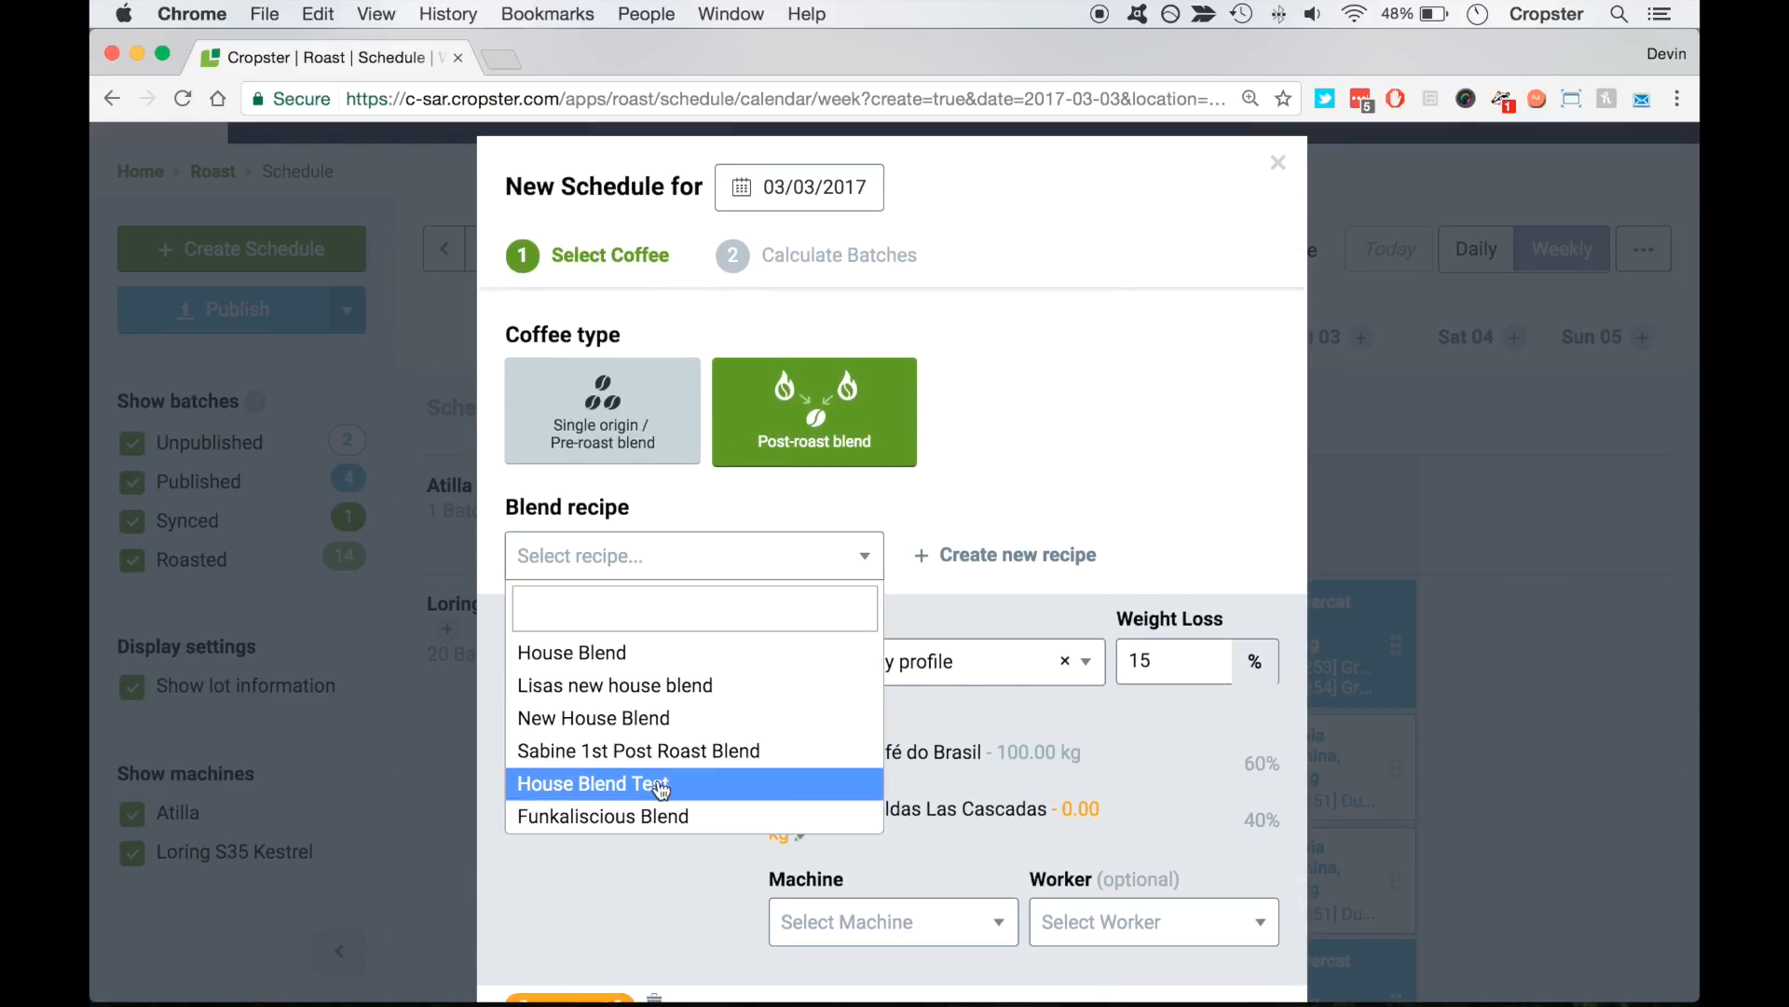
left_click(658, 815)
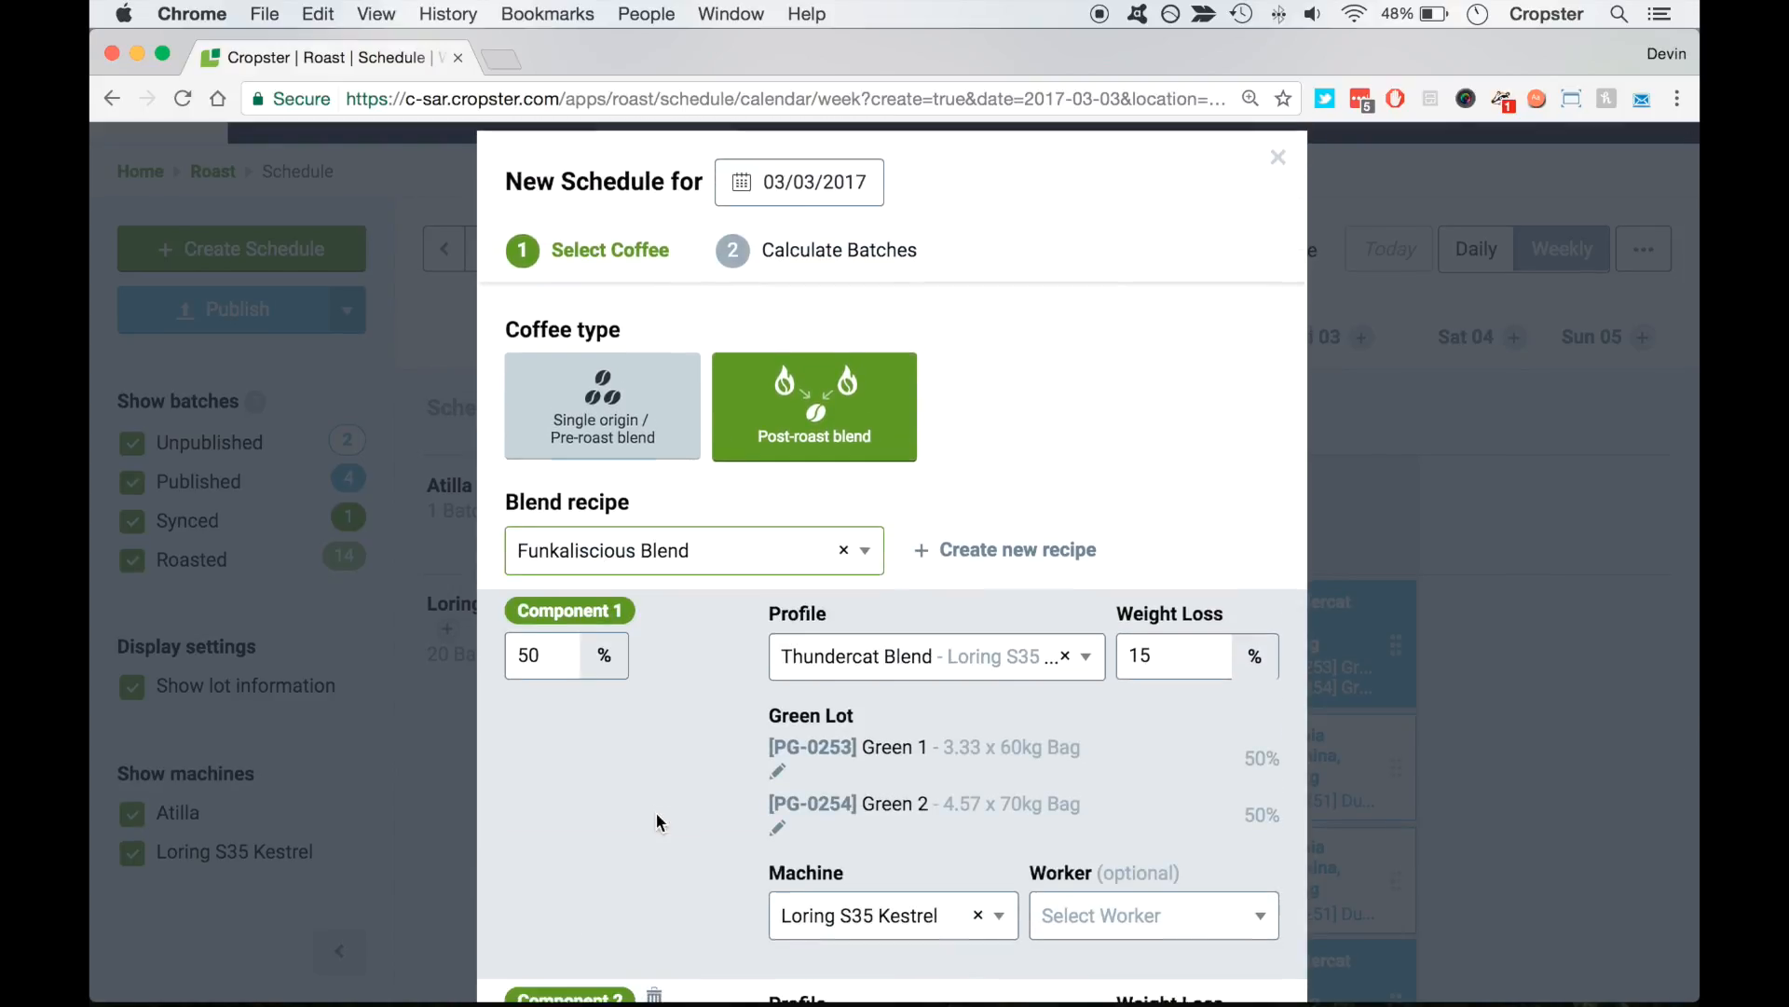
scroll(658, 821, "down", 3)
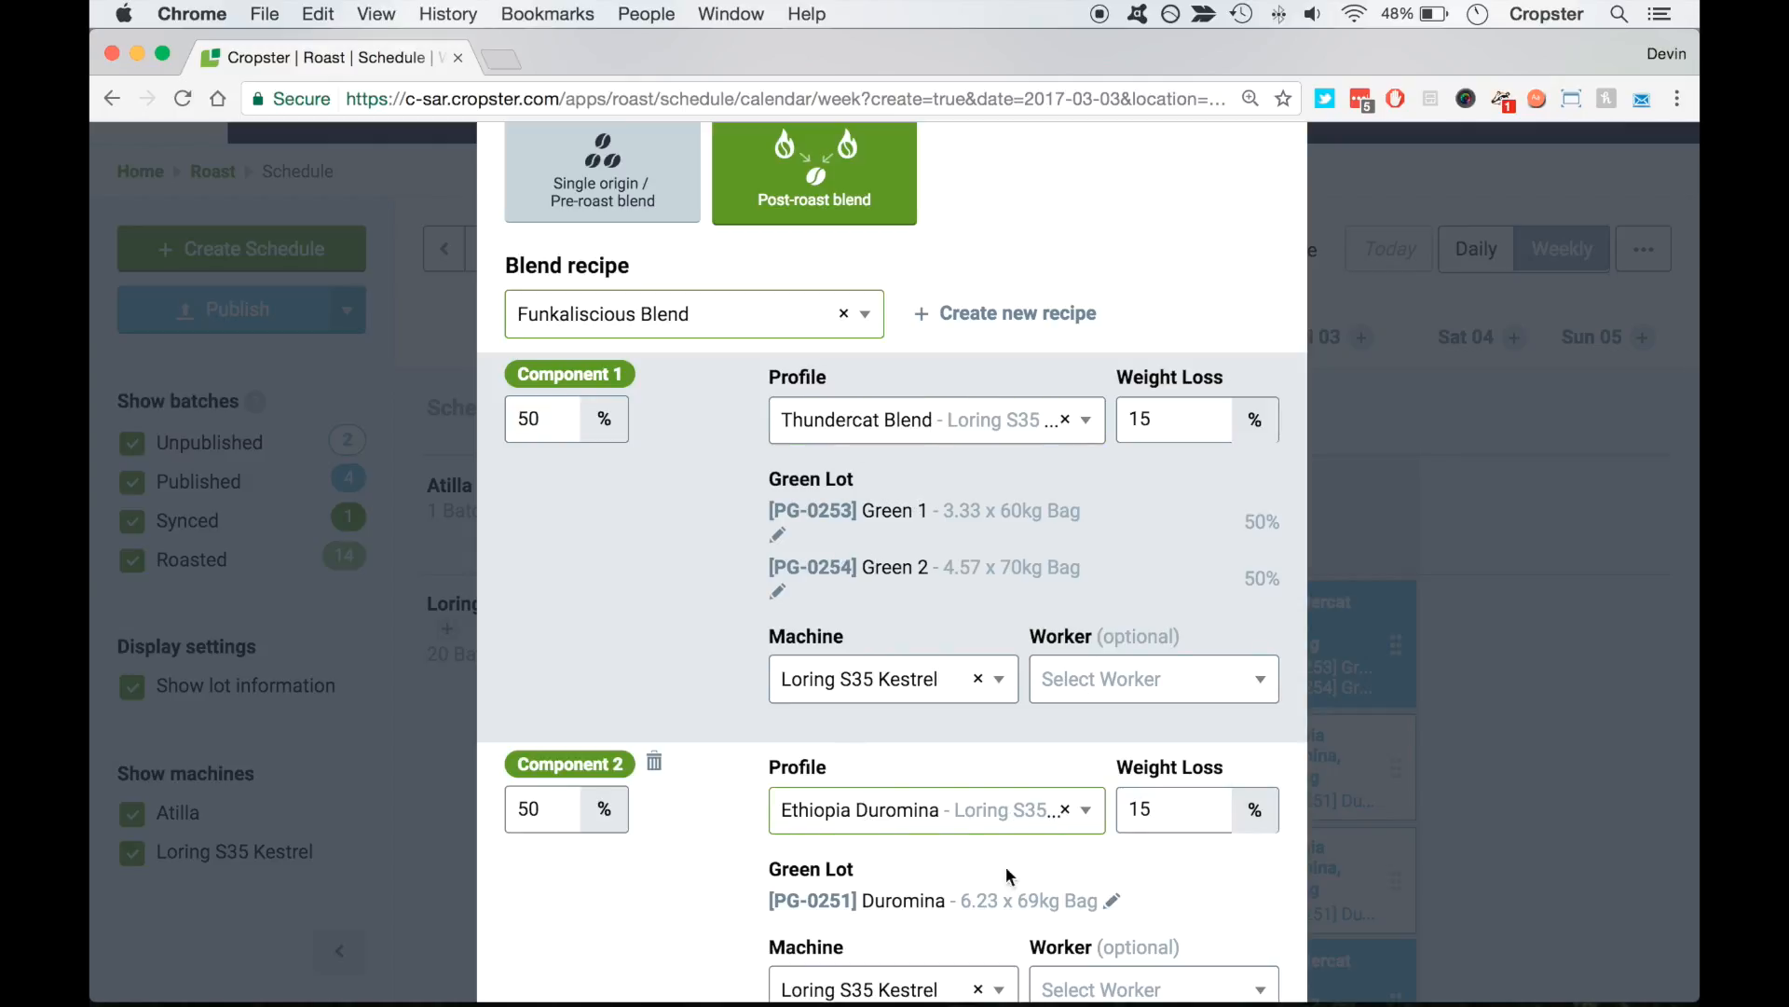
Assign a different worker to each of the two Funkaliscious Blend components
scroll(1014, 850, "down", 3)
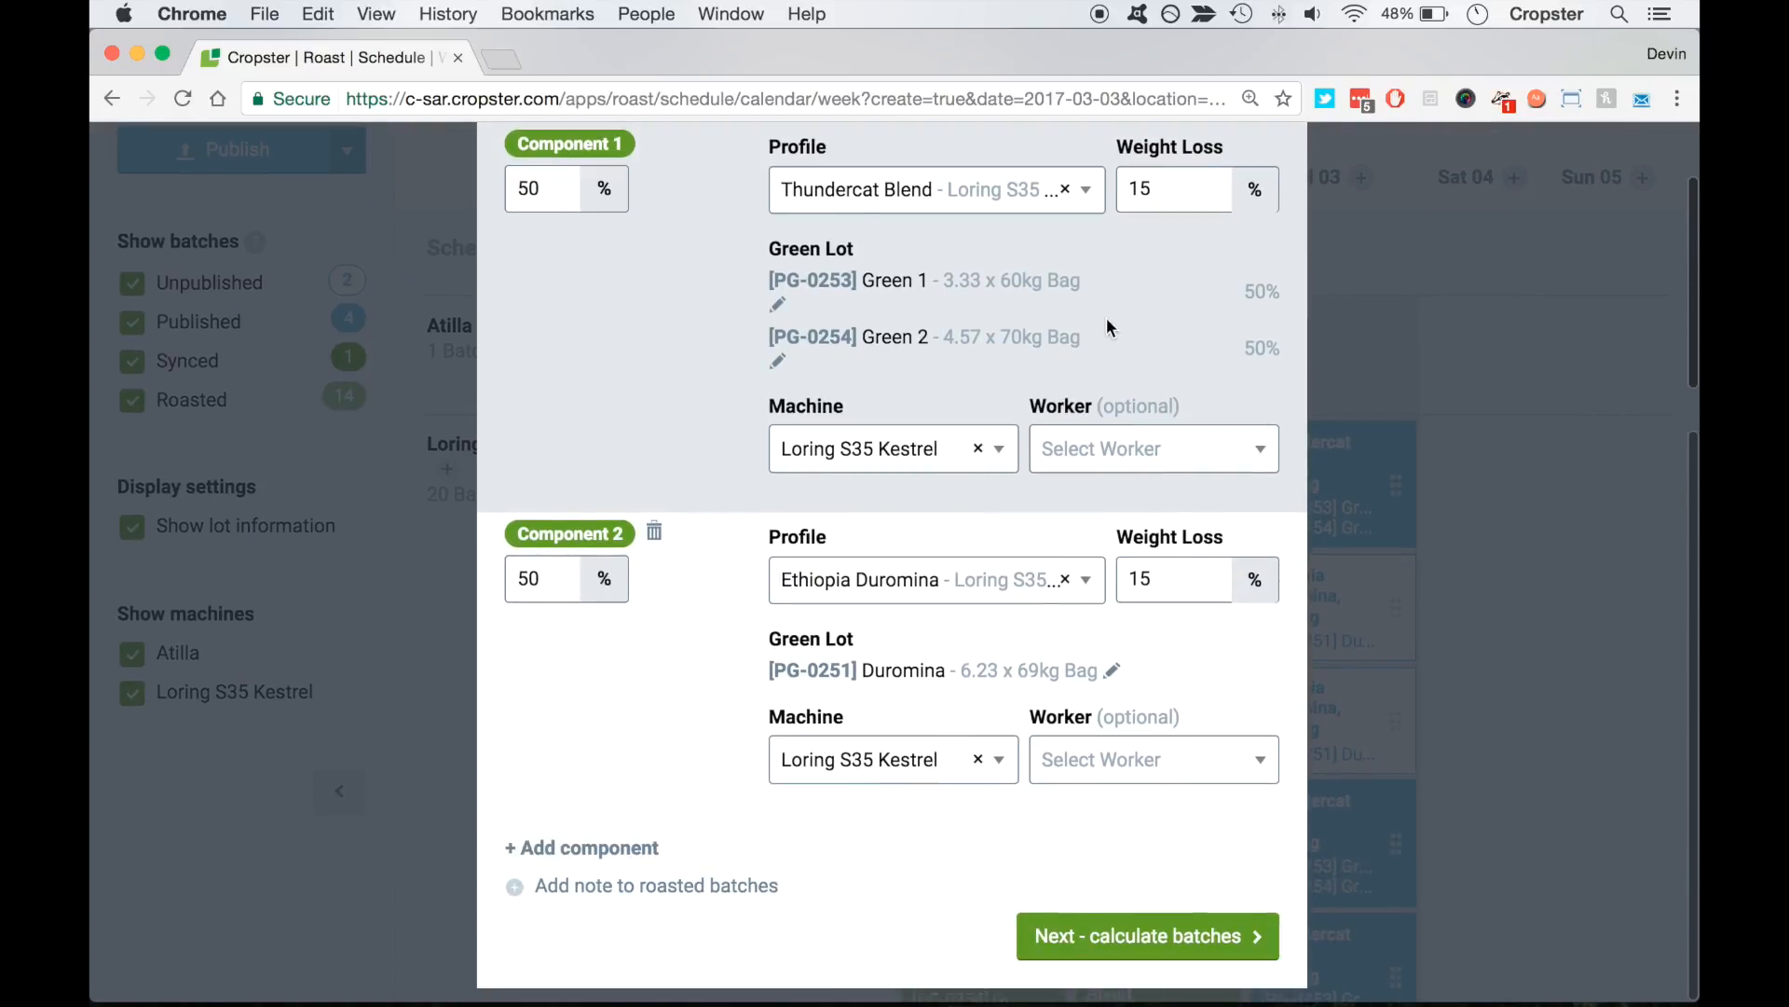
left_click(1049, 449)
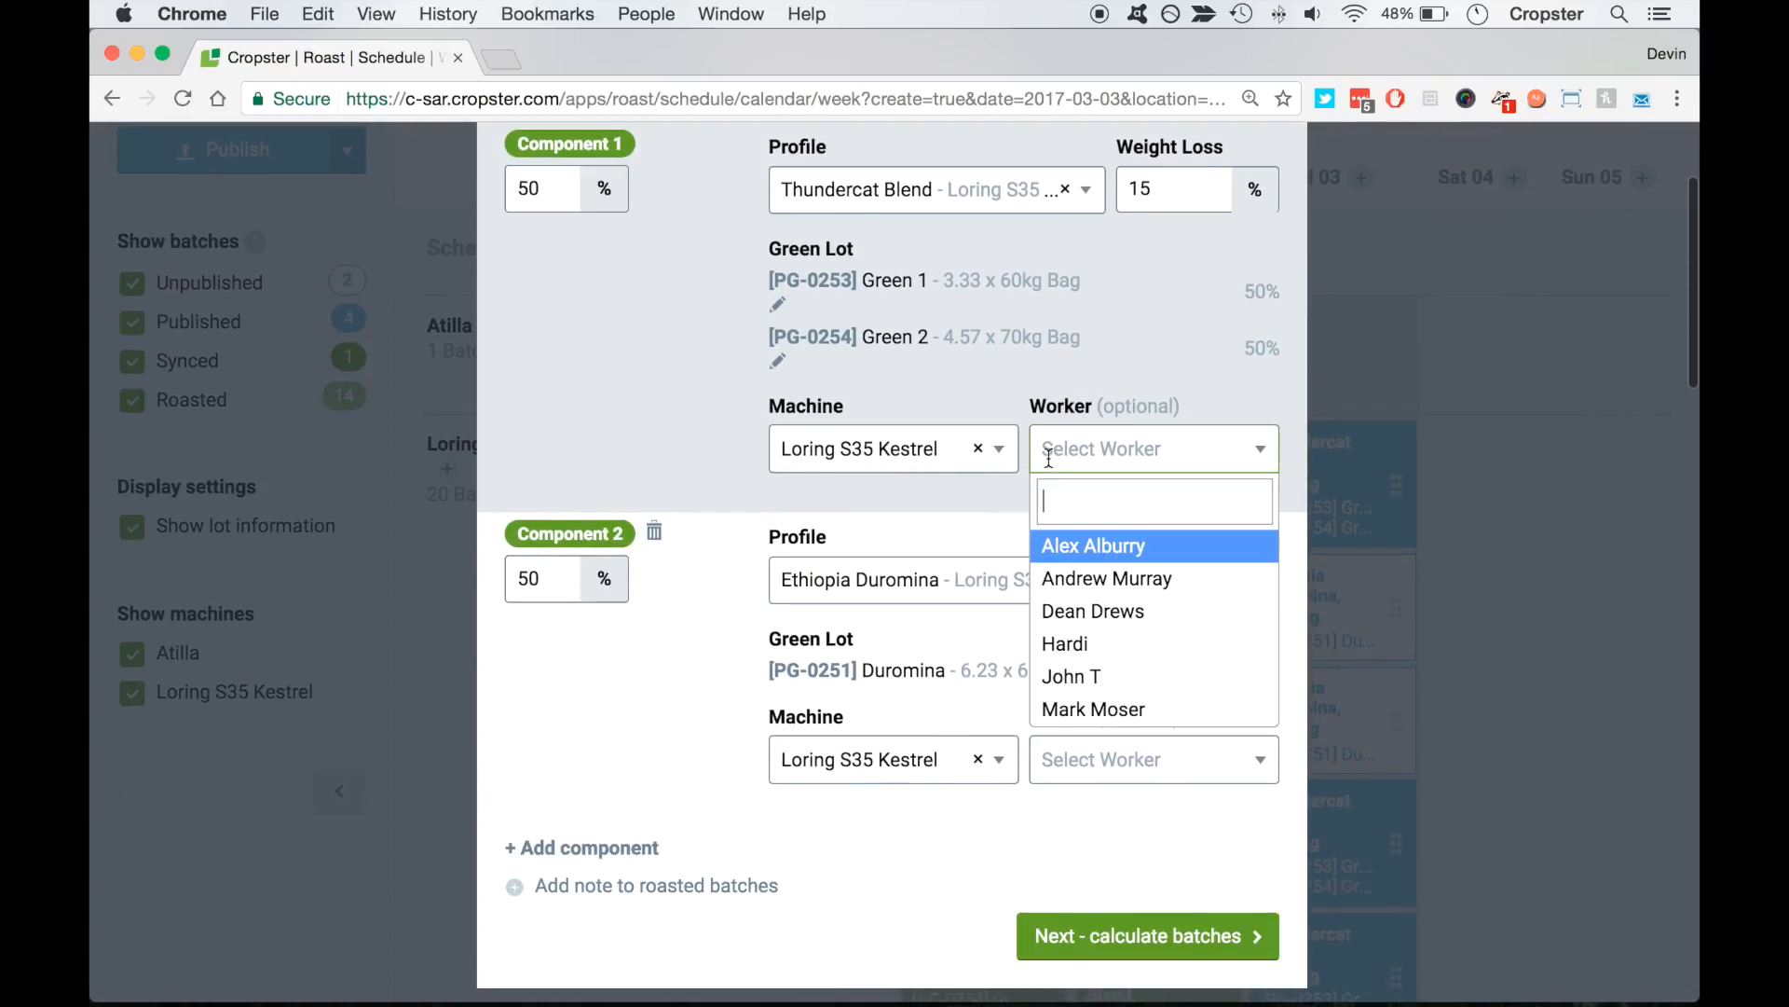
left_click(1087, 579)
left_click(1070, 758)
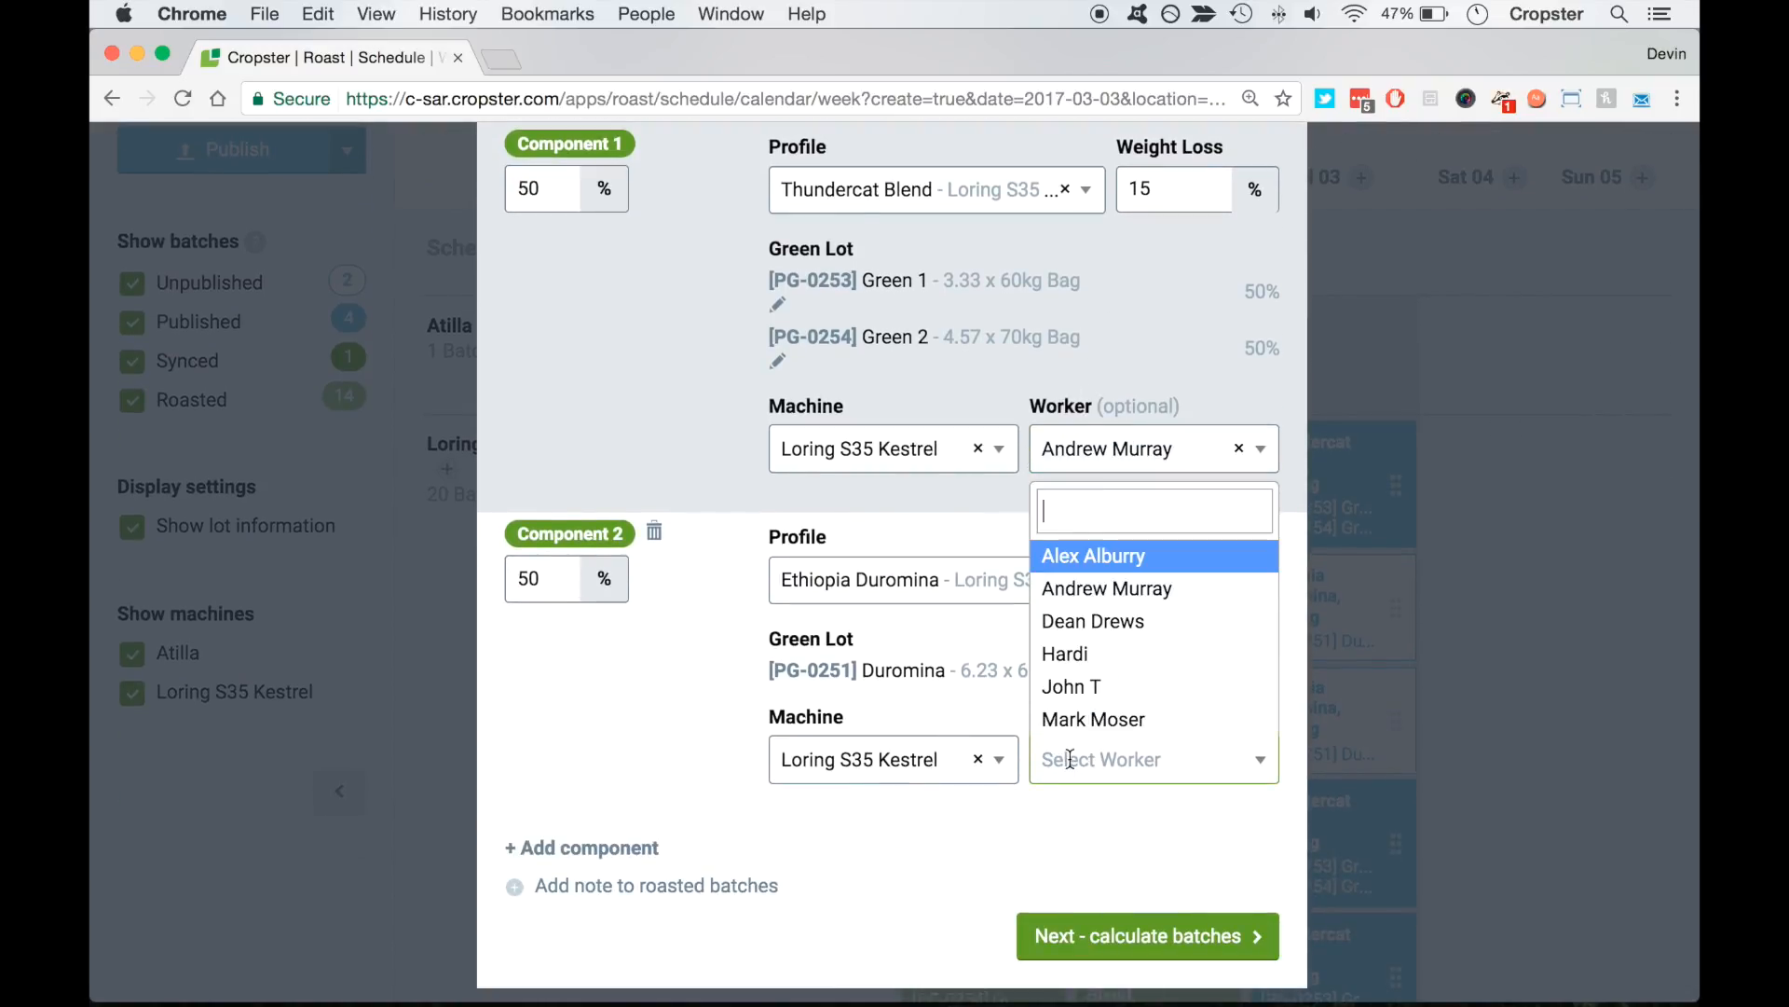
left_click(1116, 622)
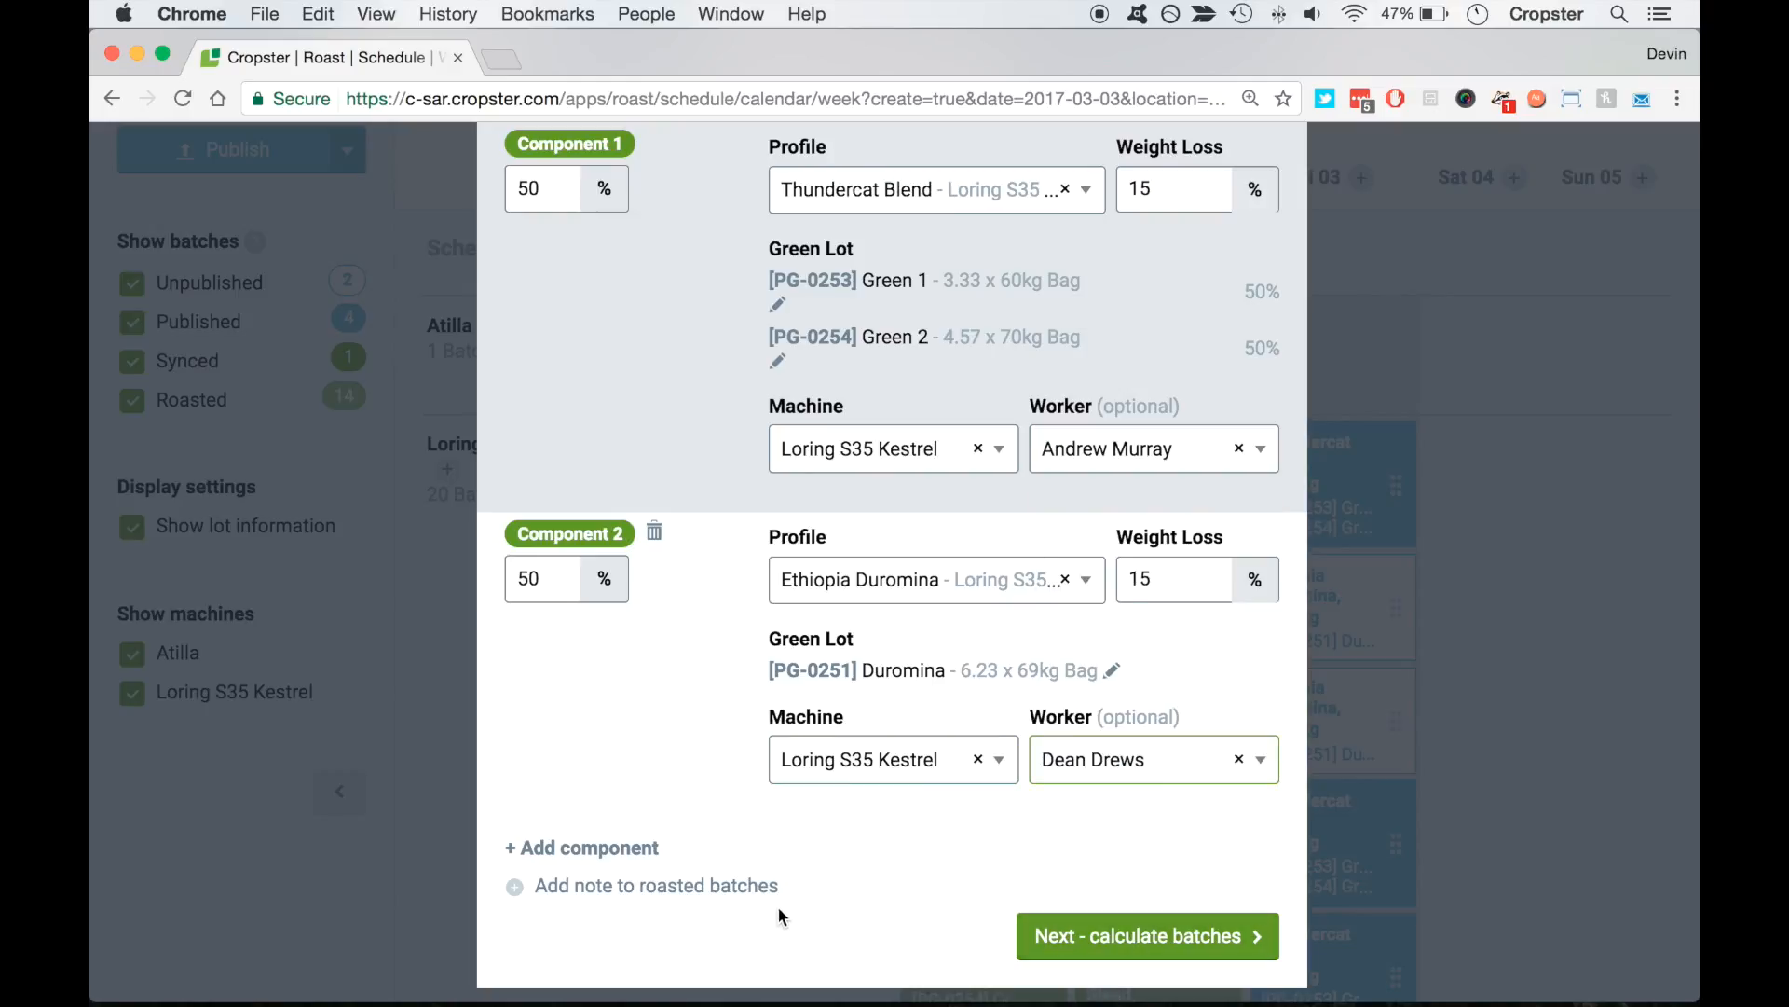
Add the note "Funkaliscious" to the roasted batches and review the blend setup
left_click(736, 888)
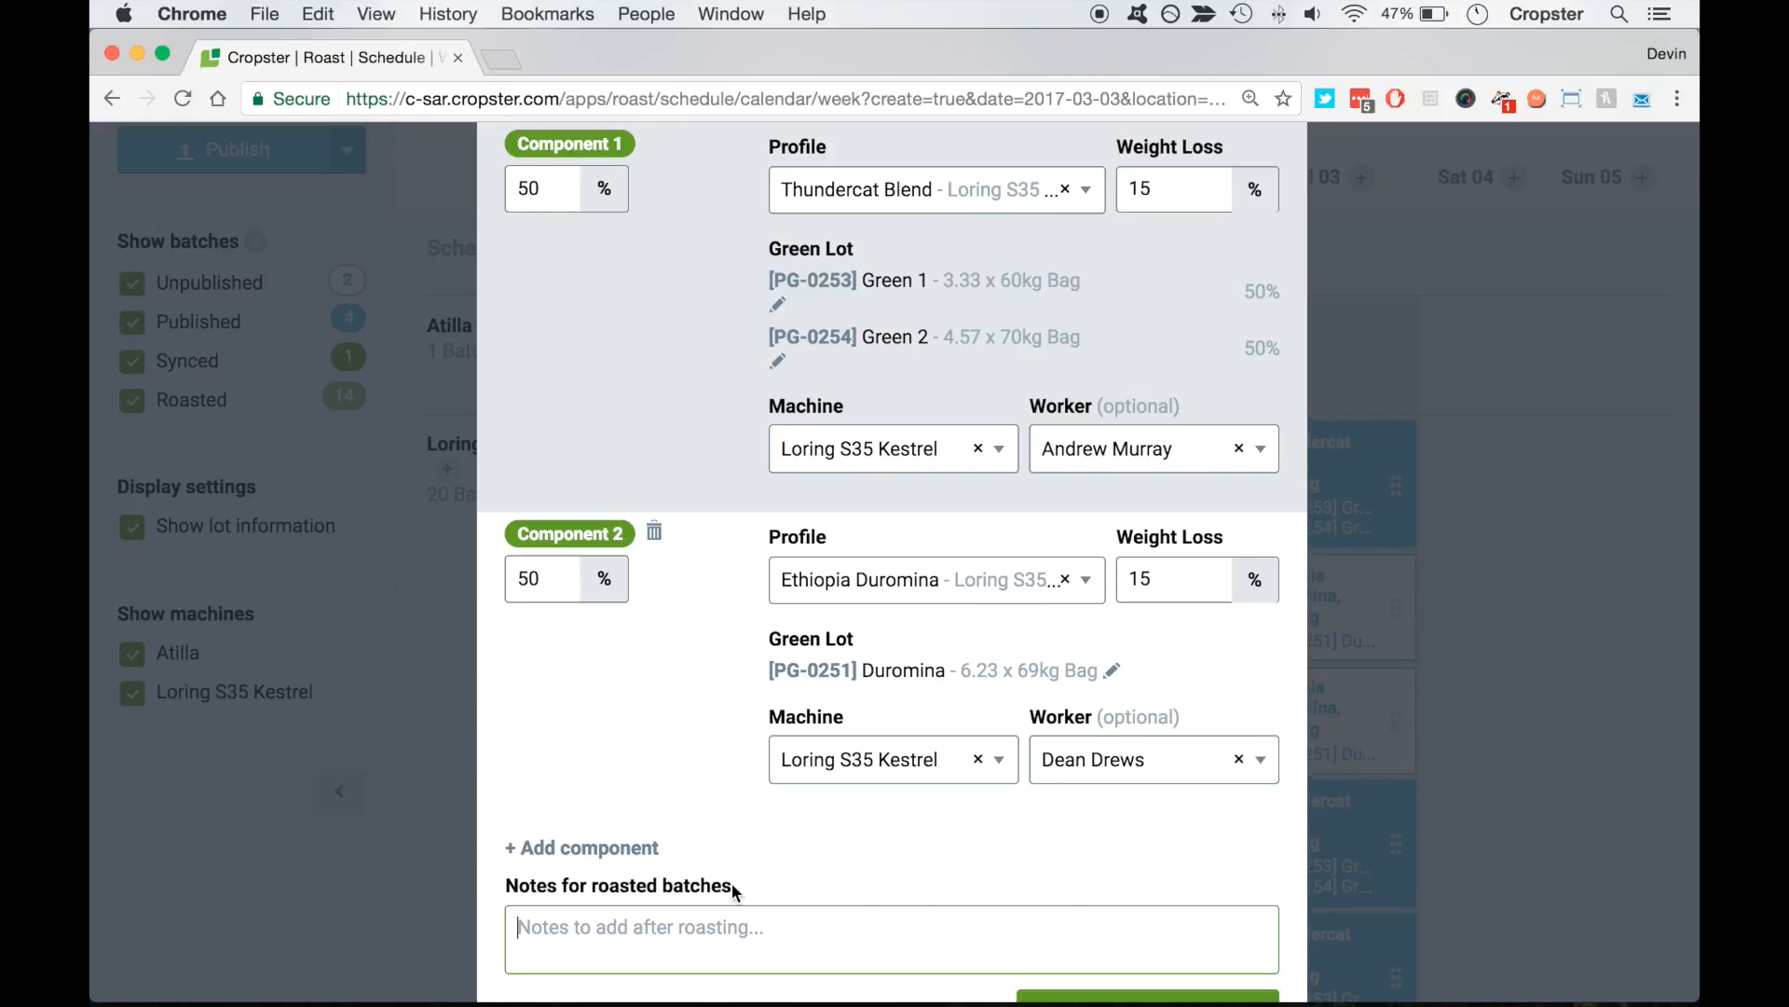
type("Fun")
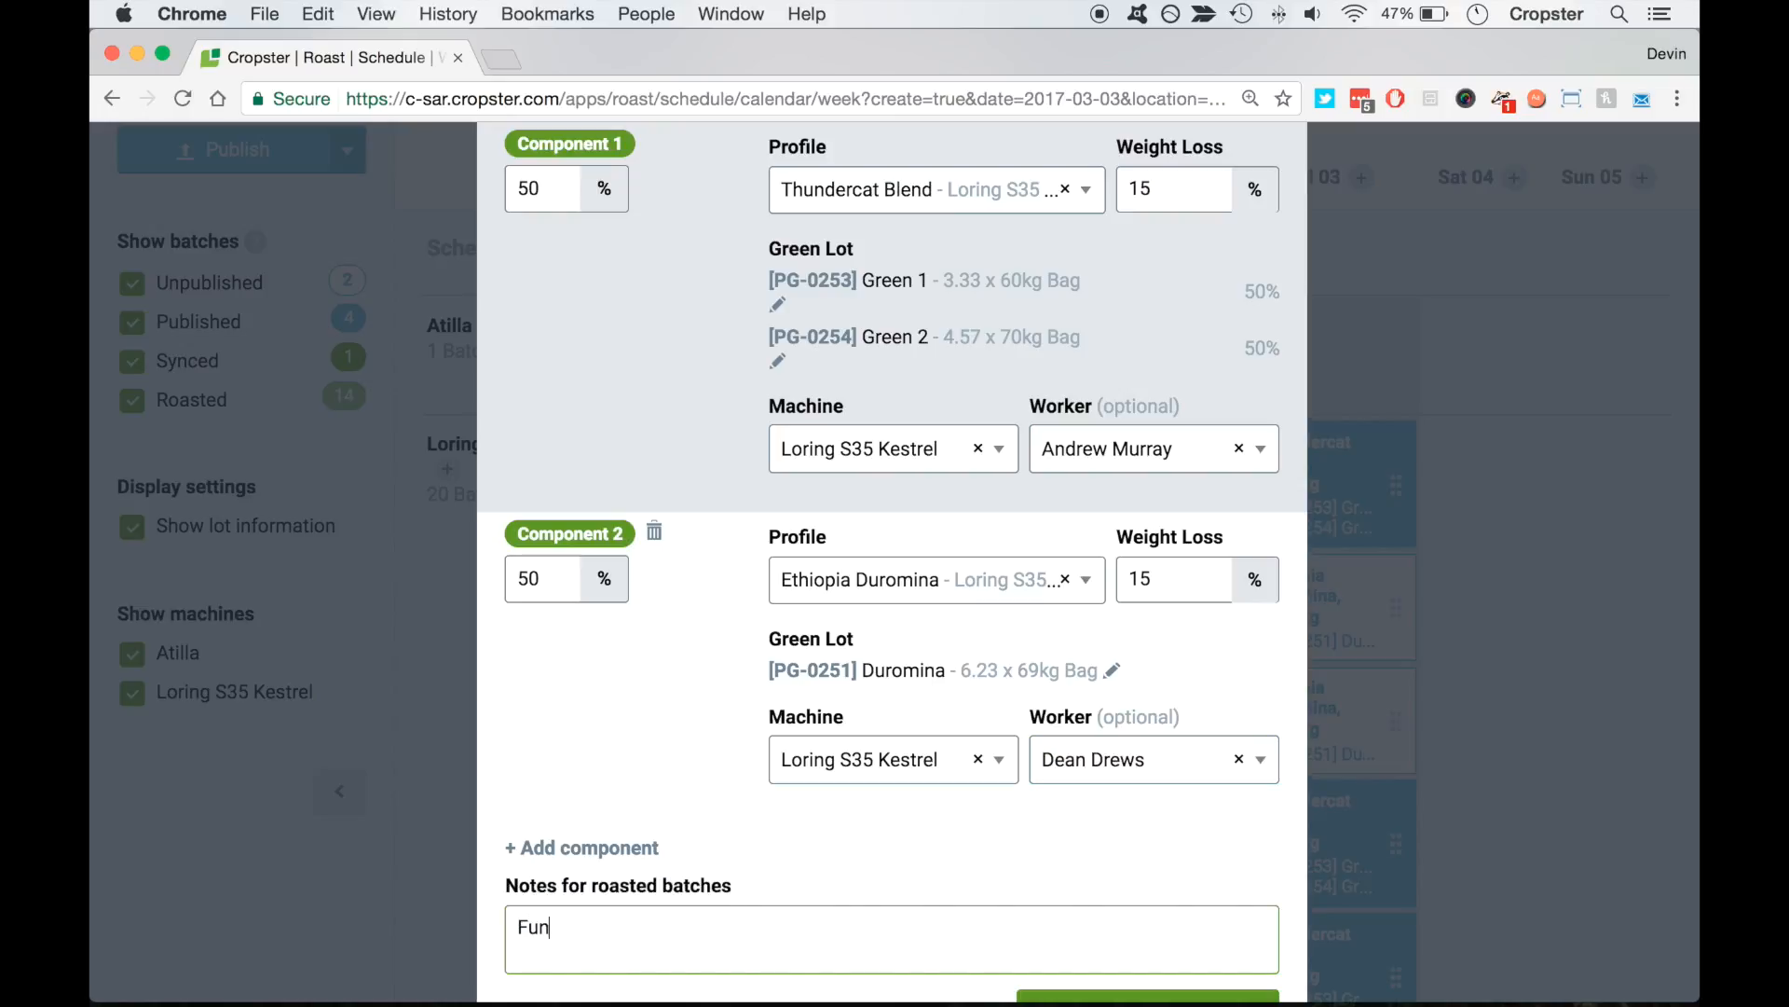
type("kaliscious")
scroll(866, 727, "up", 5)
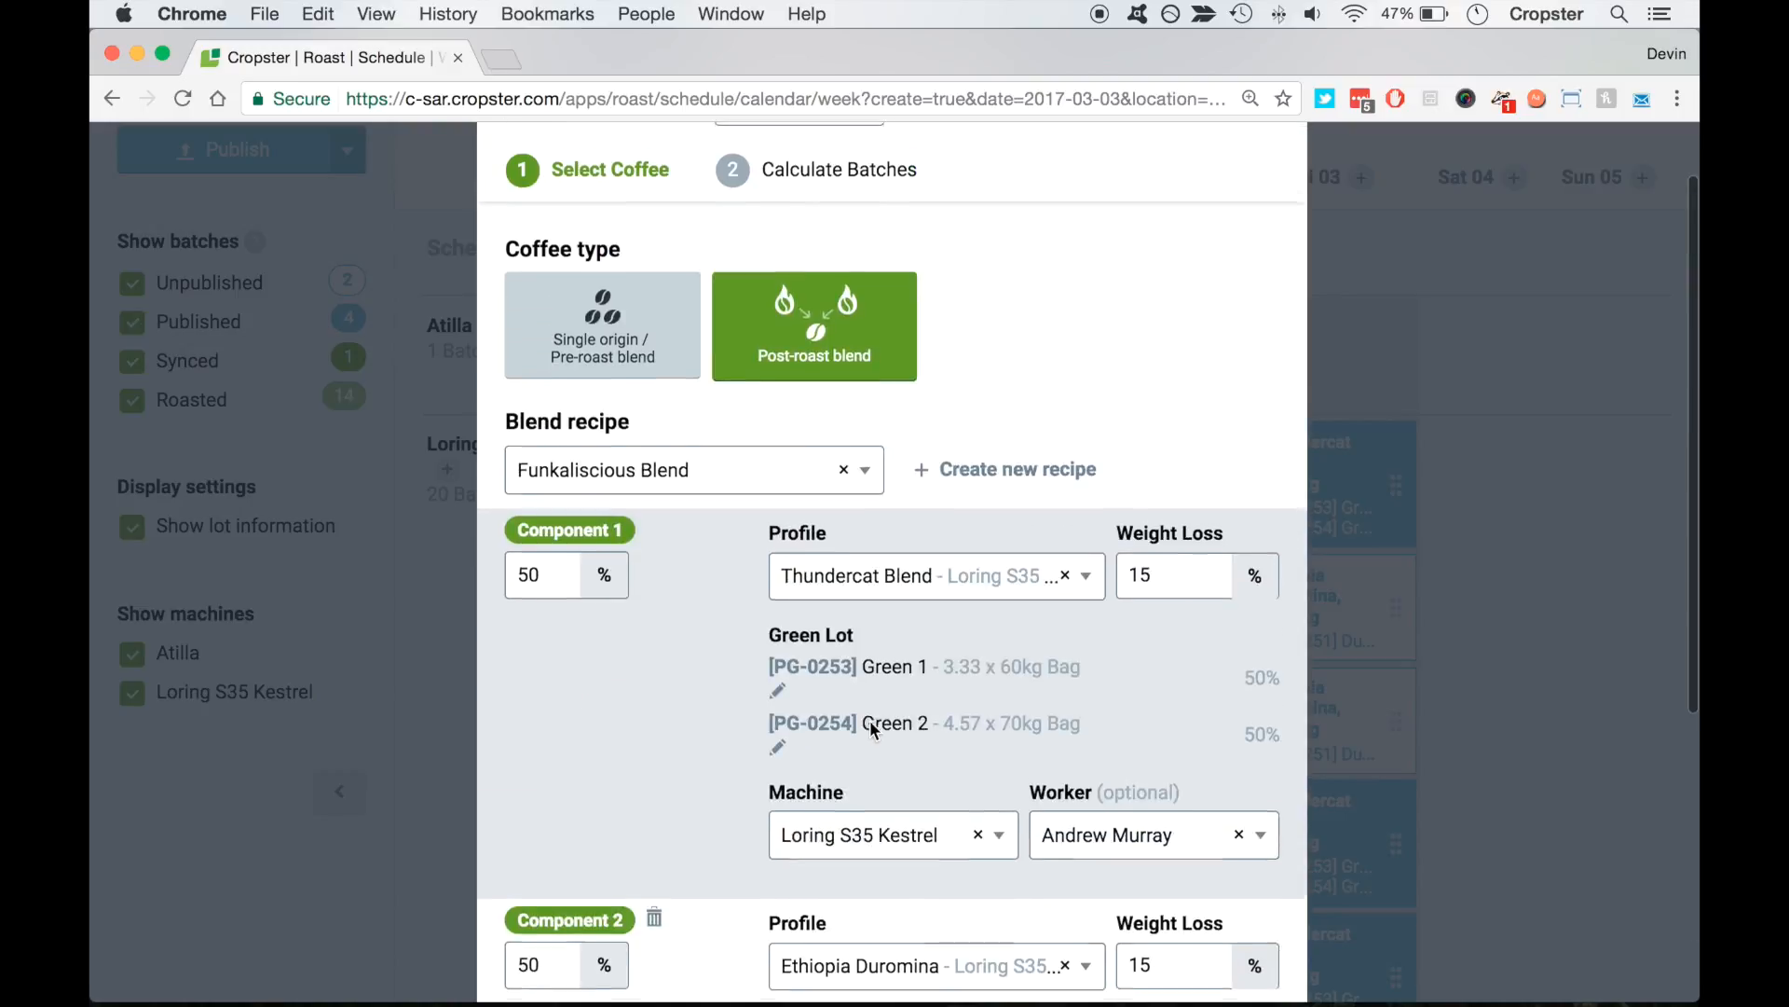
scroll(871, 725, "down", 5)
Proceed to the batch calculation and set the required roasted amount of the Funkaliscious Blend to 40 kg
left_click(1125, 942)
left_click(588, 326)
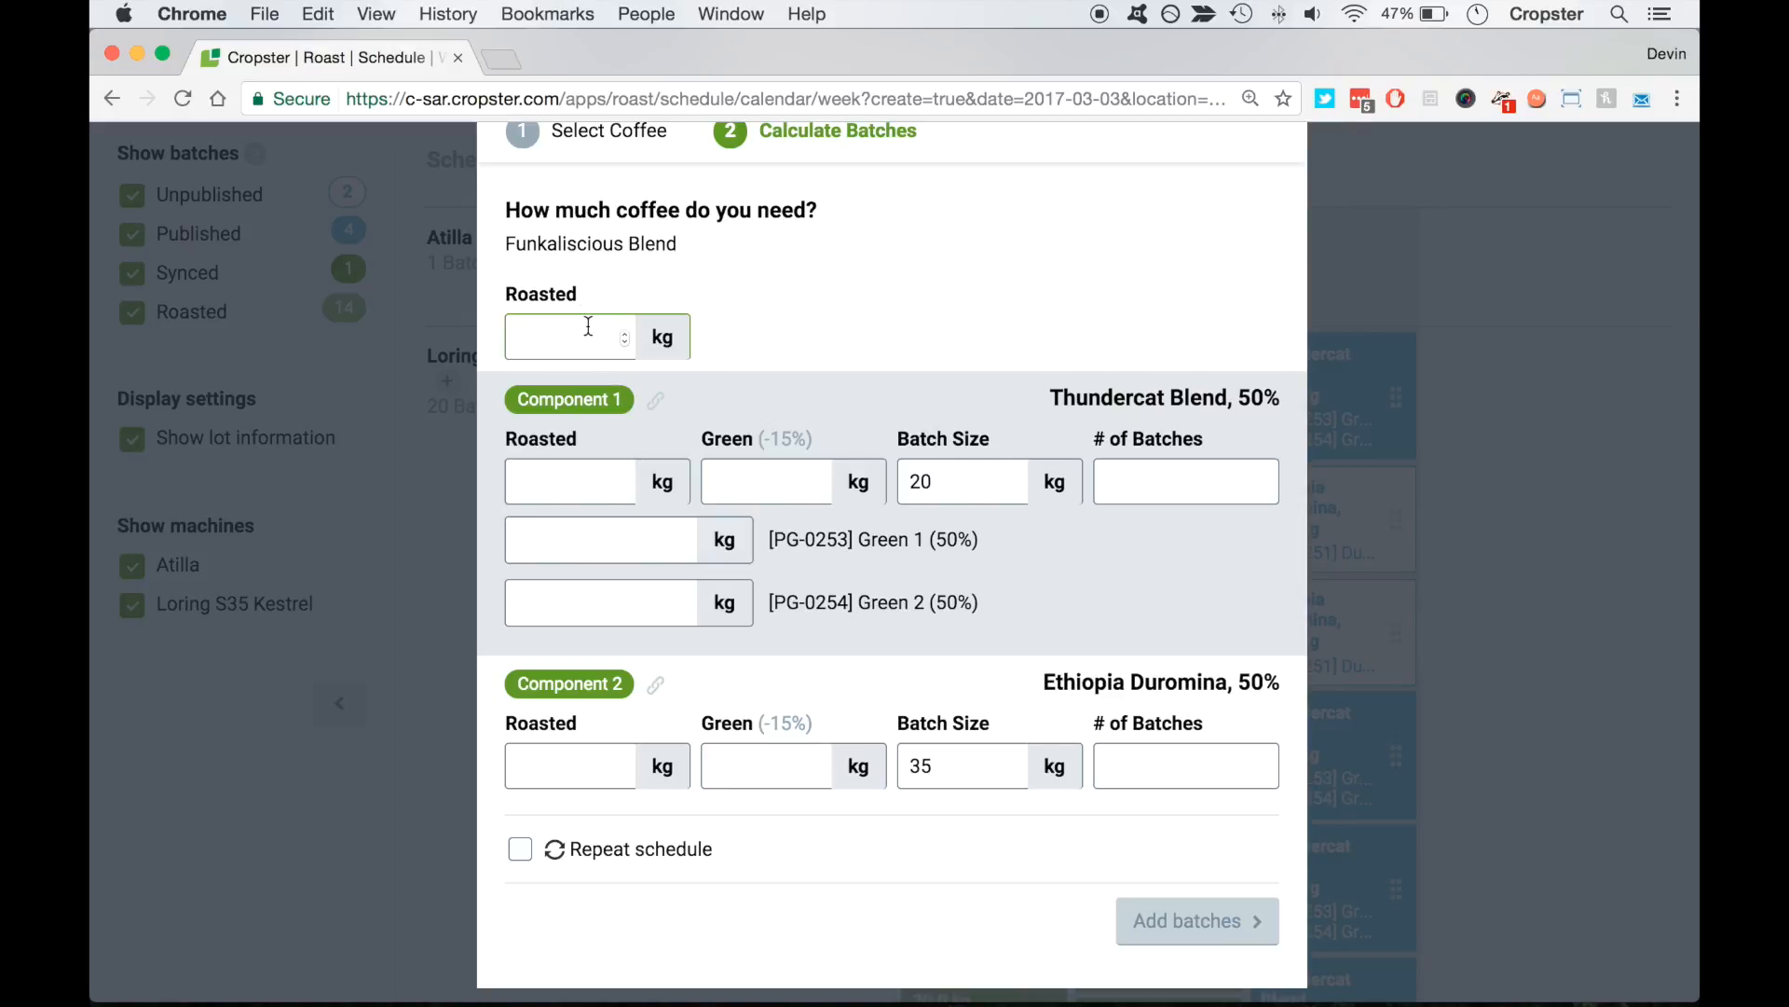
type("40")
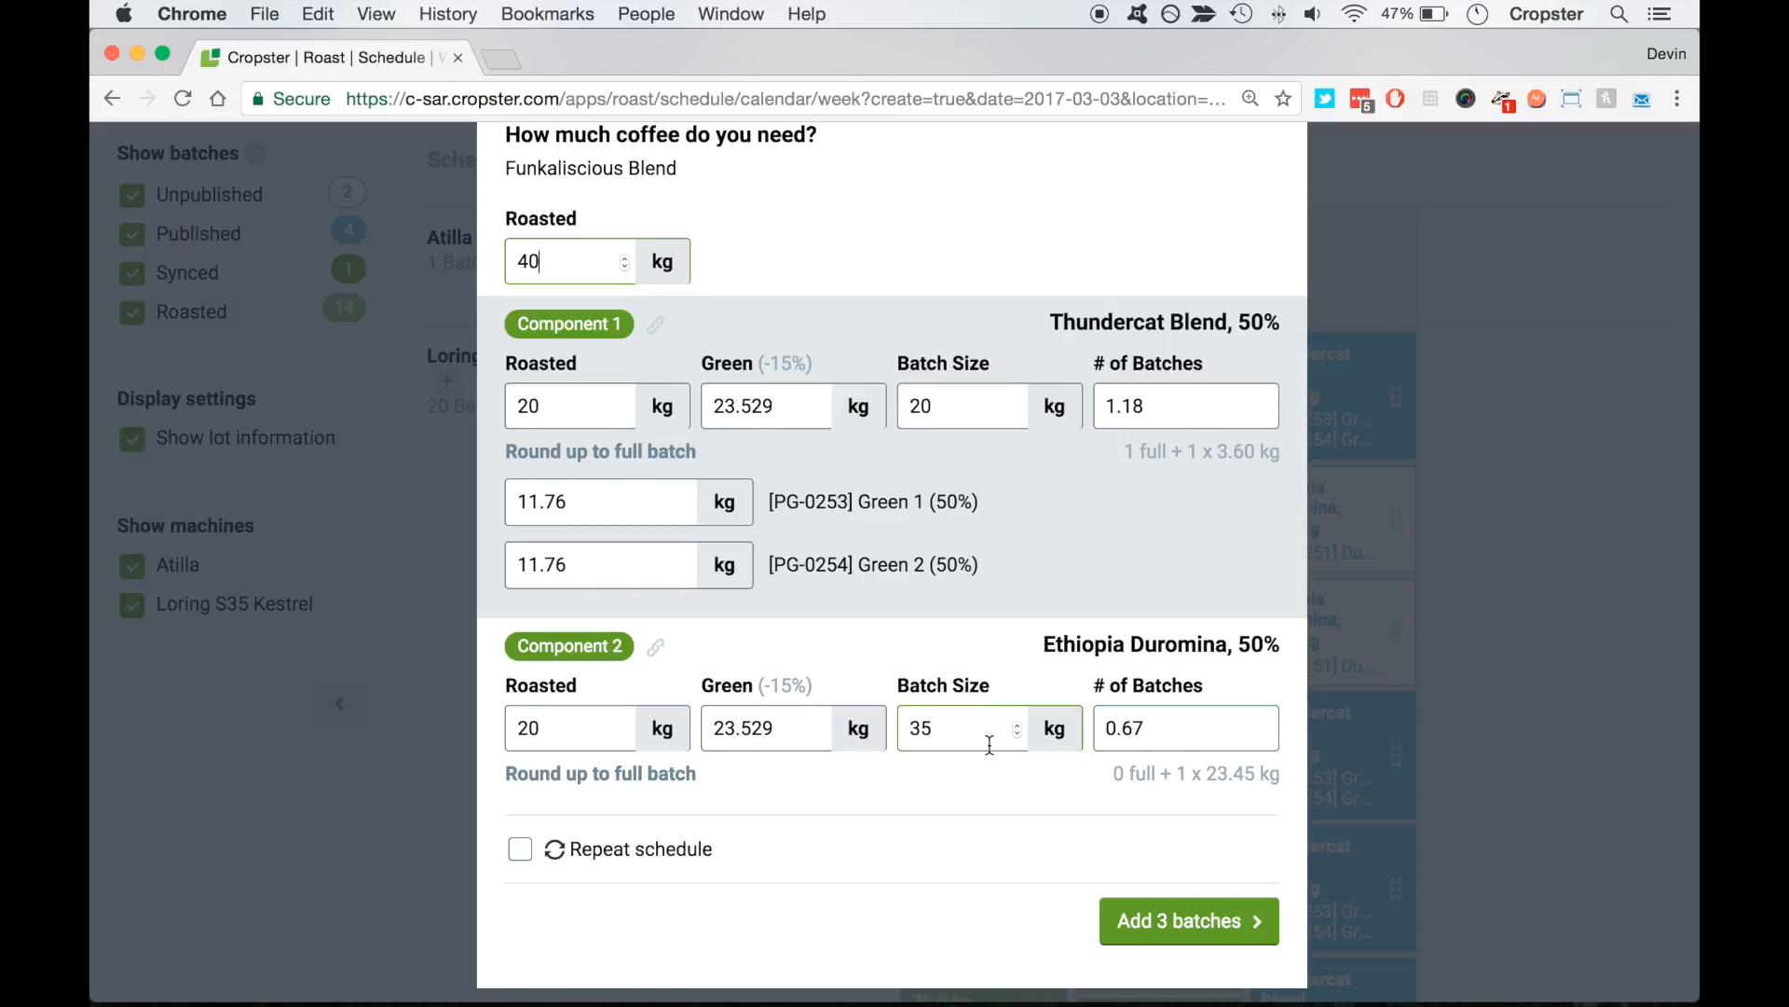
Set the batch size of both blend components to 23.529 kg and add the batches to the schedule
double_click(959, 736)
type("23")
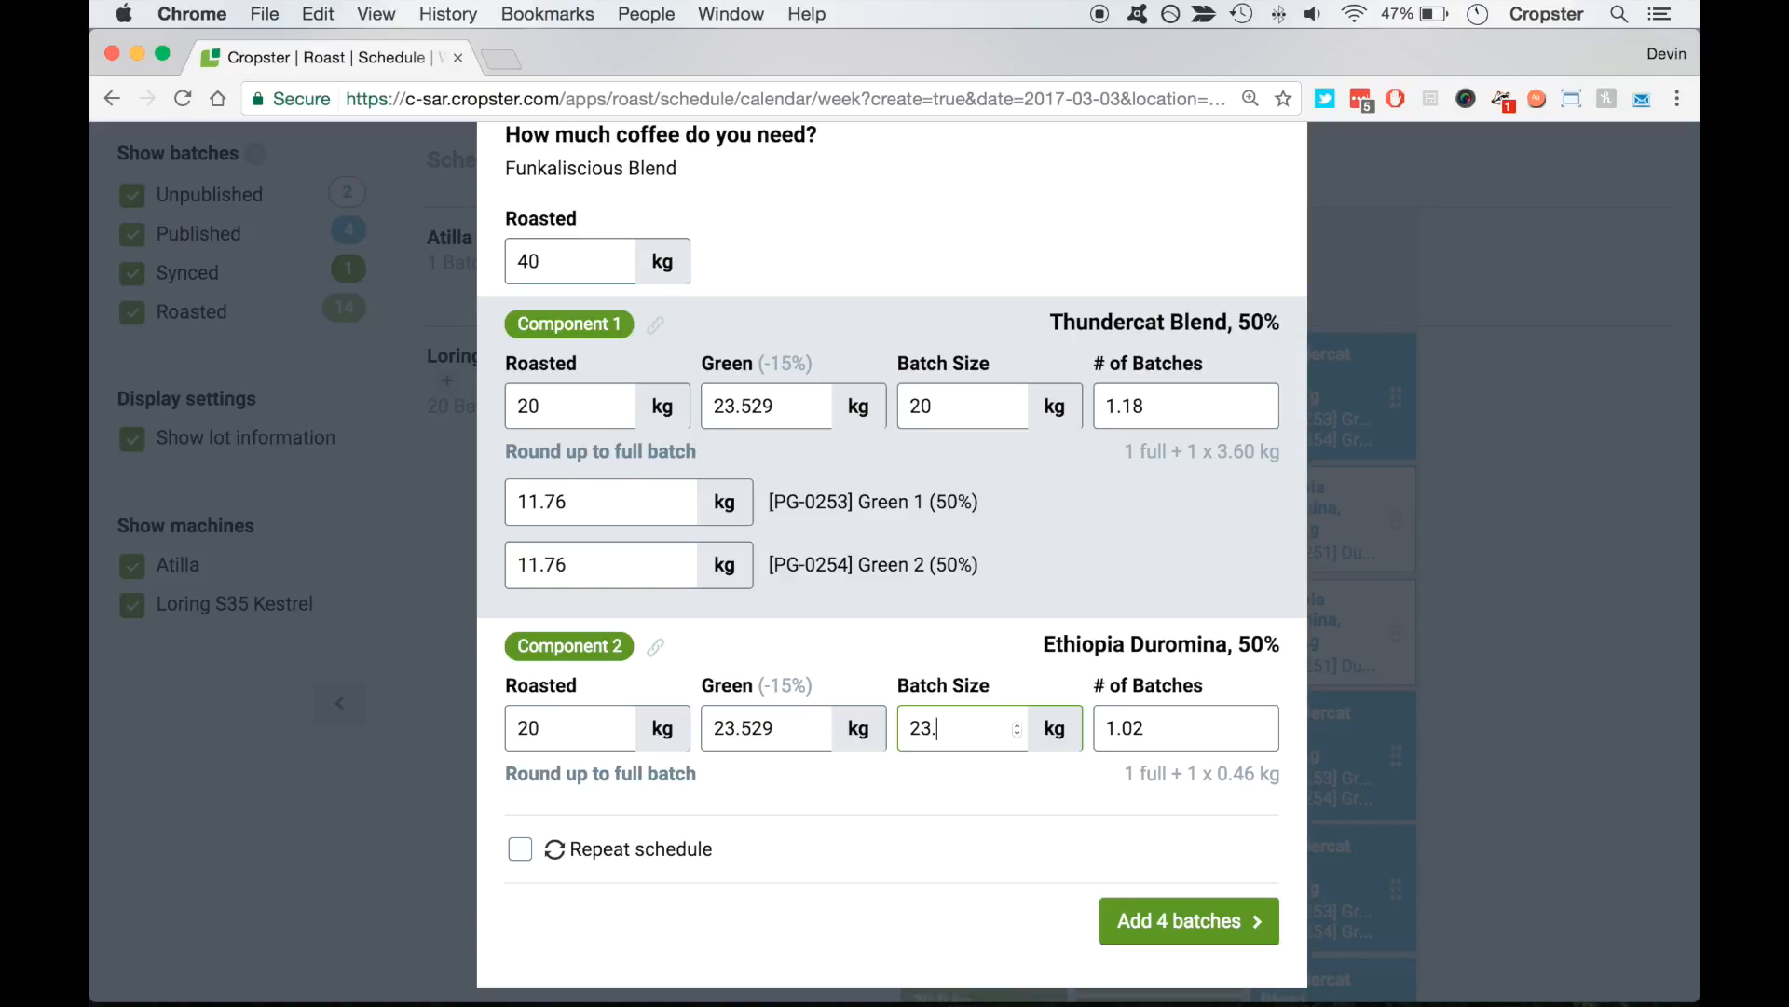
type(".529")
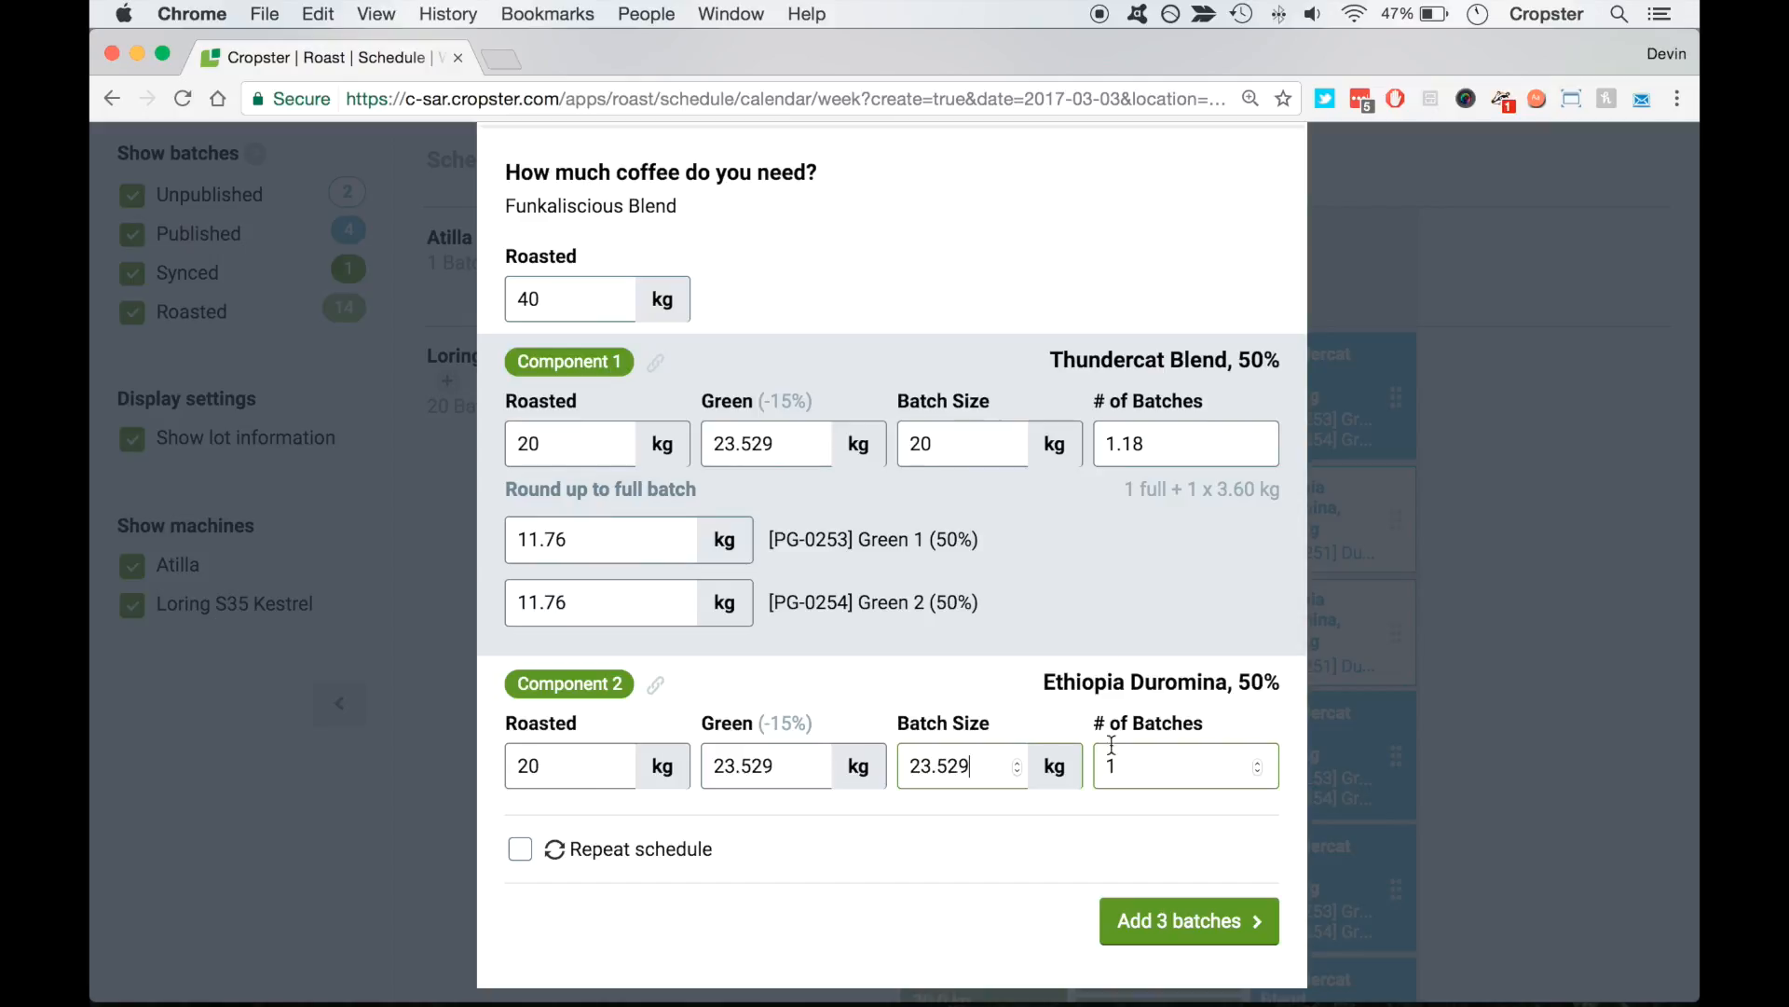
double_click(988, 441)
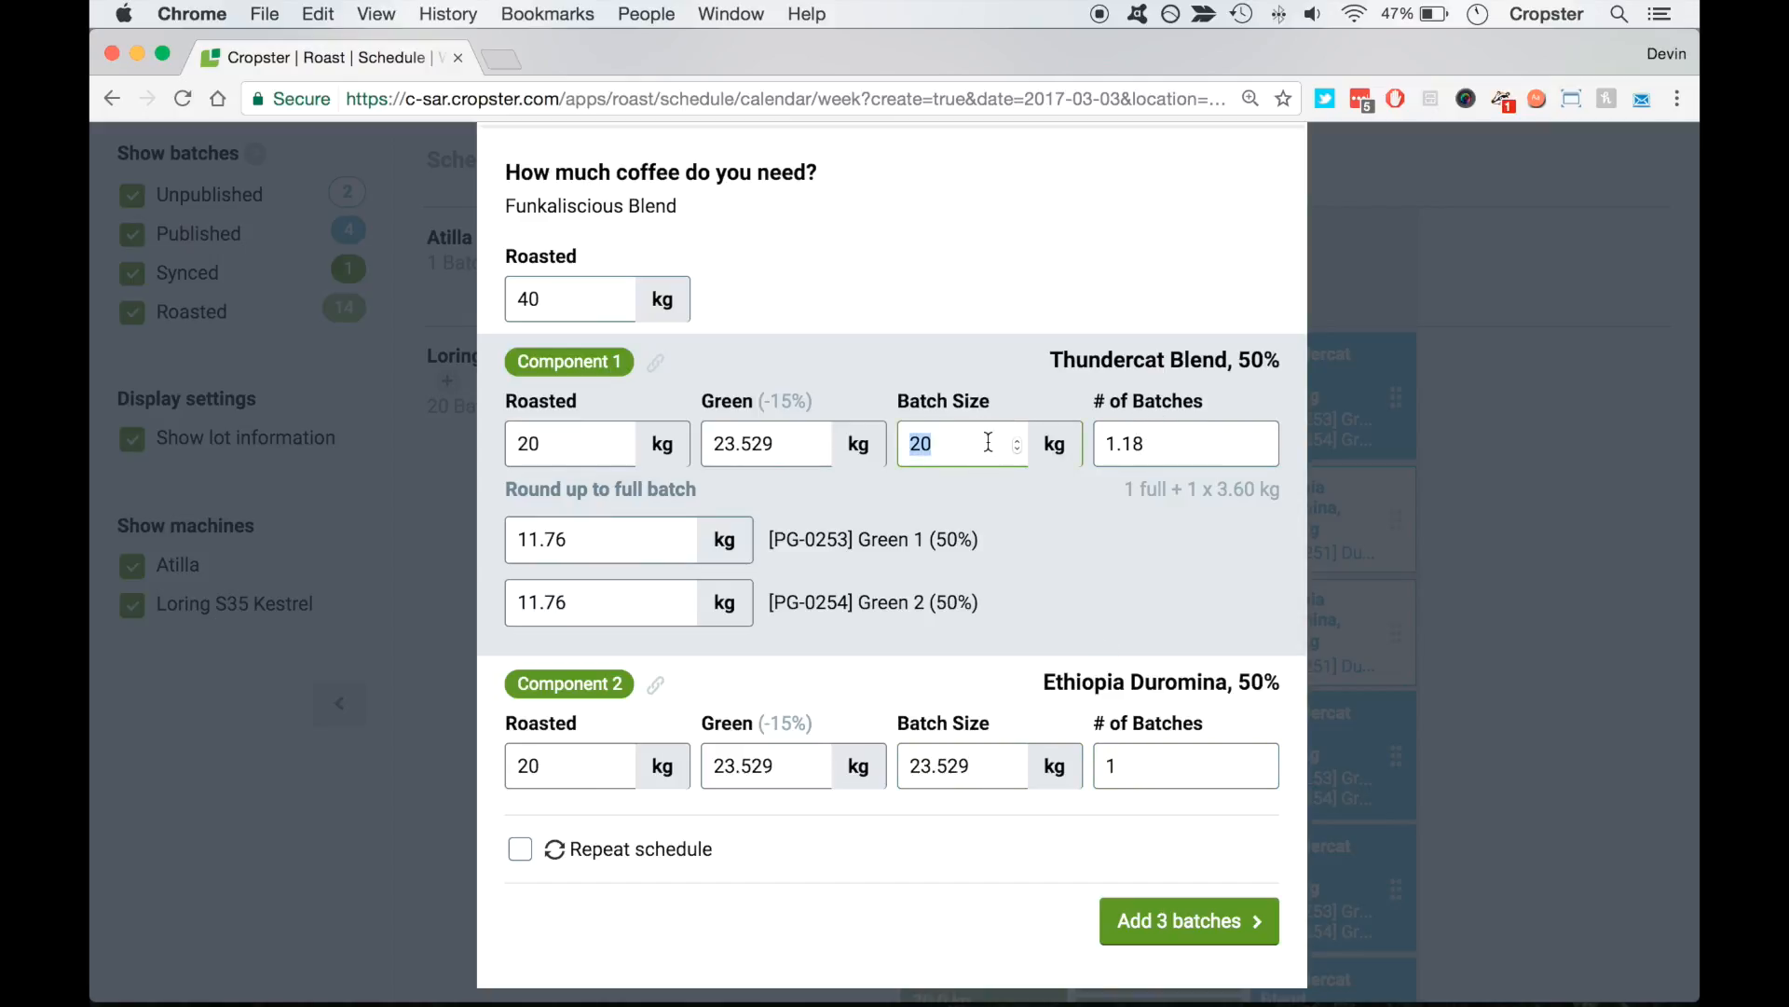
type("23.529")
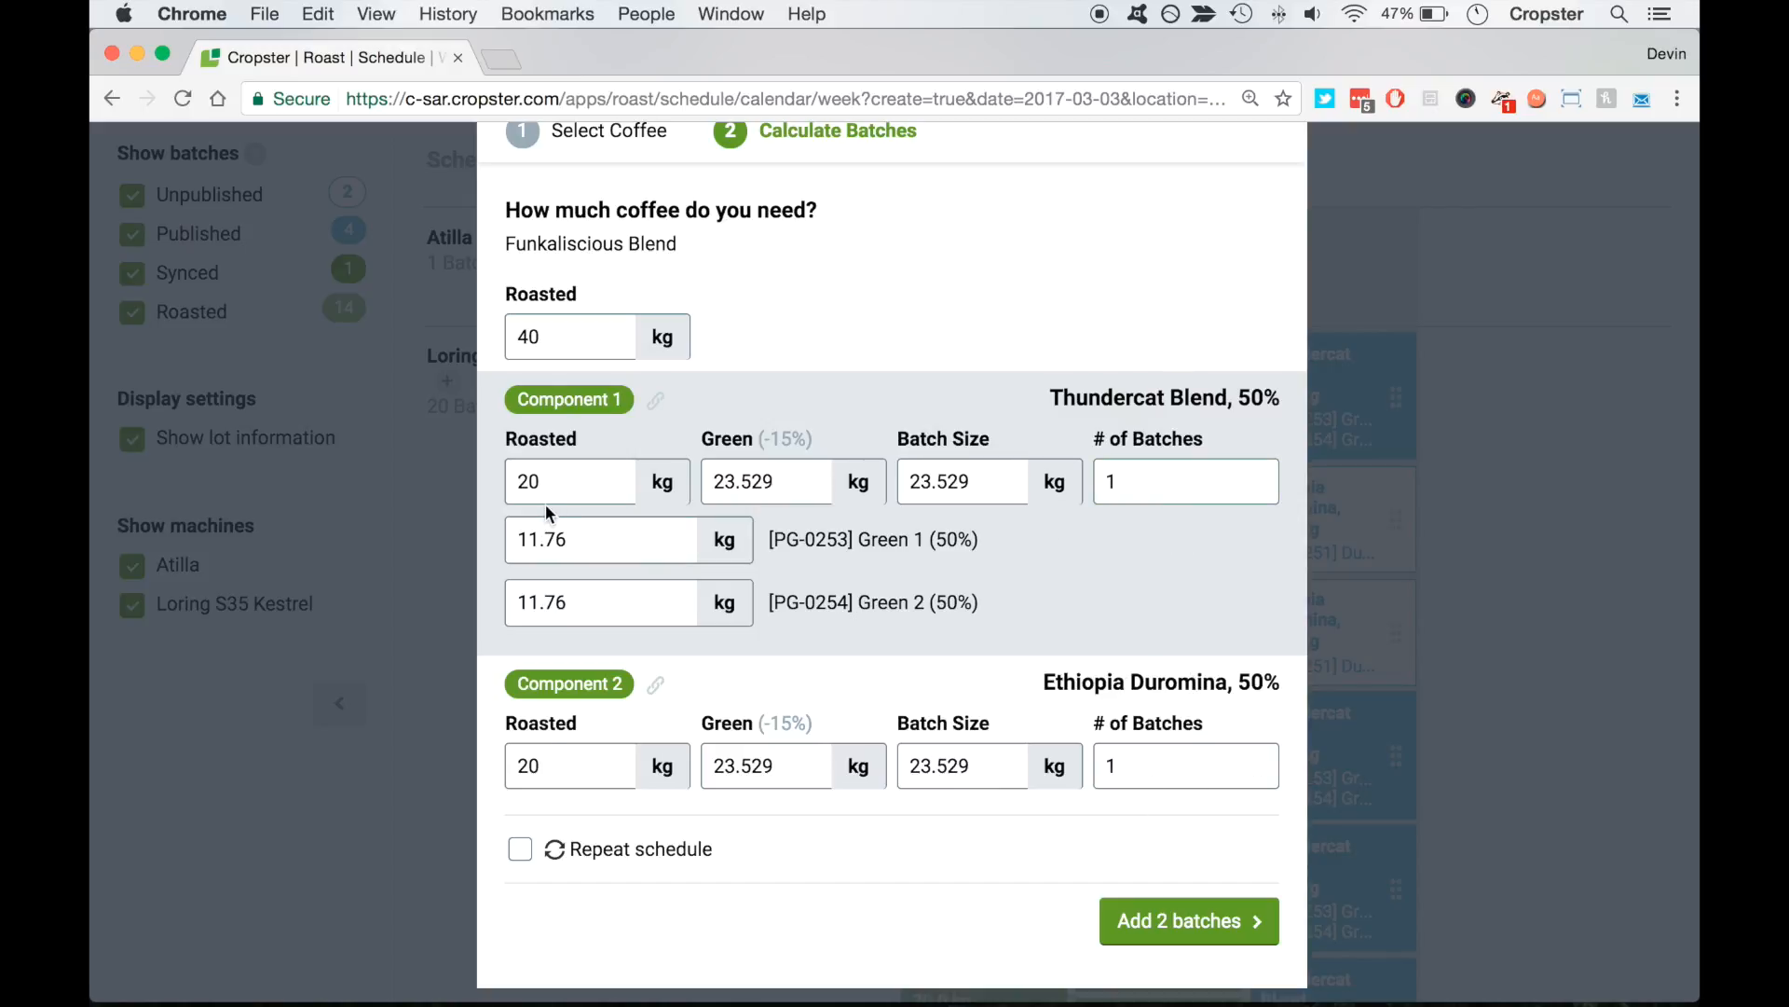
left_click(1202, 923)
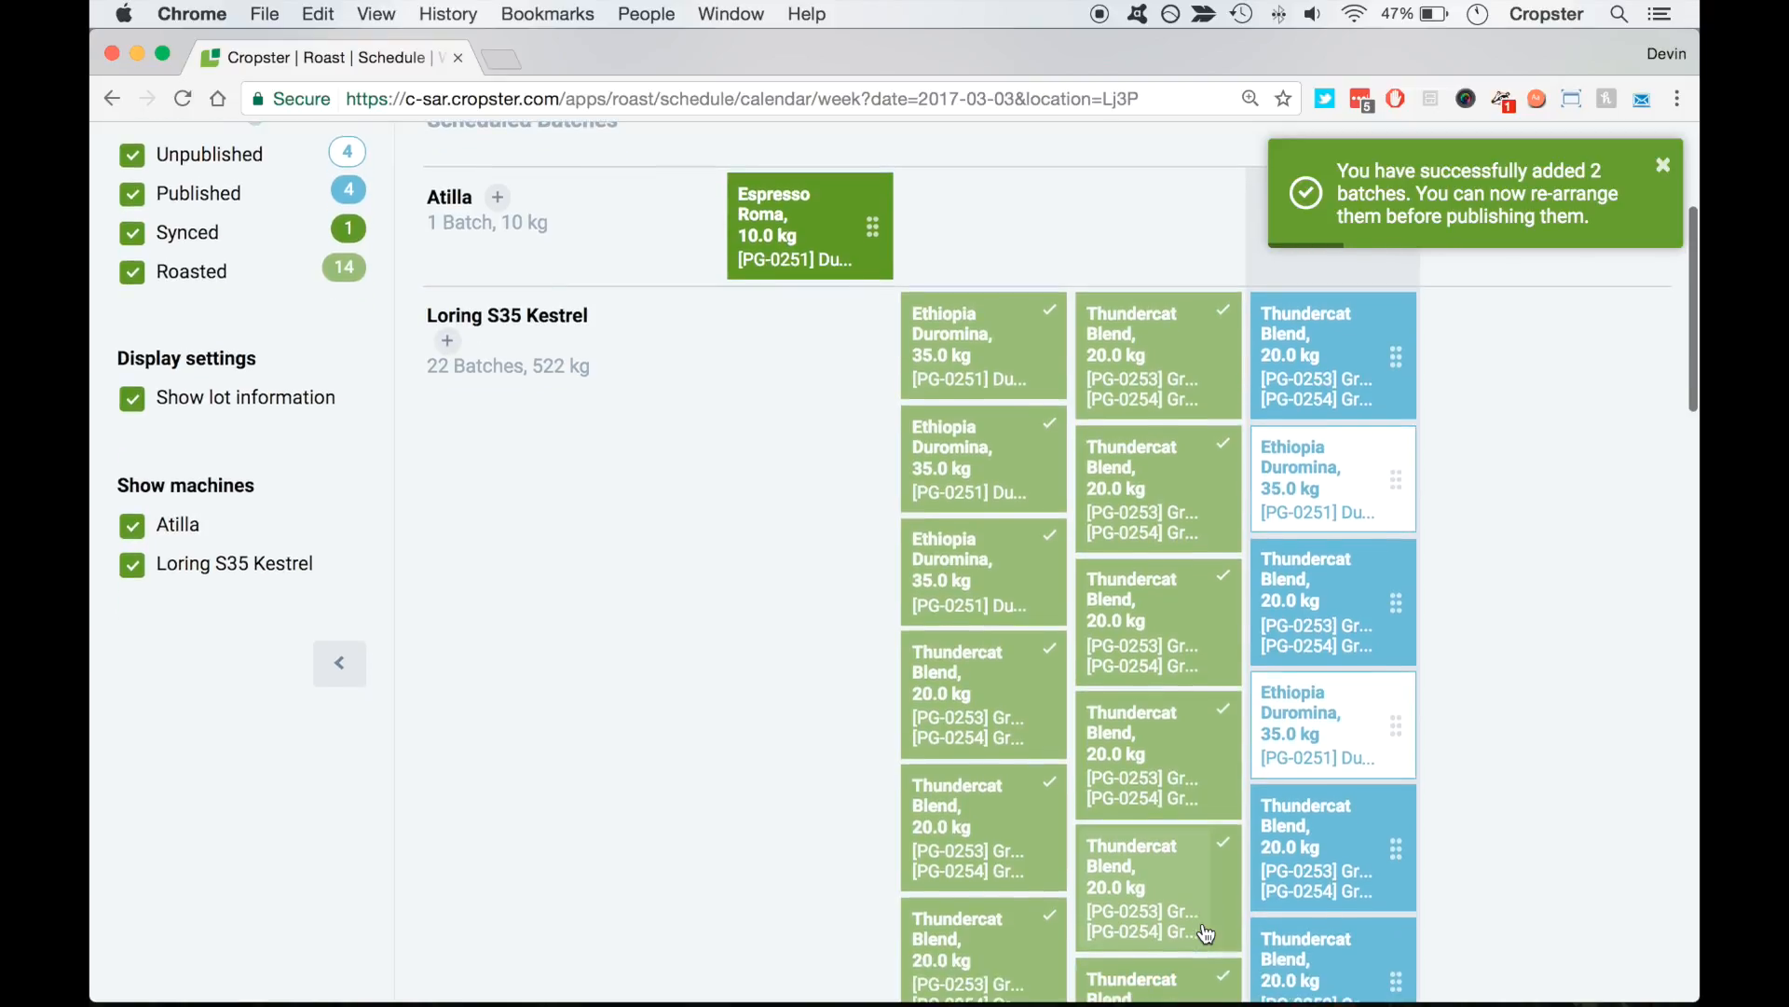
Review the newly added batches in the weekly schedule and switch to the daily view for 03 March 2017
scroll(1205, 933, "down", 10)
scroll(1206, 932, "up", 10)
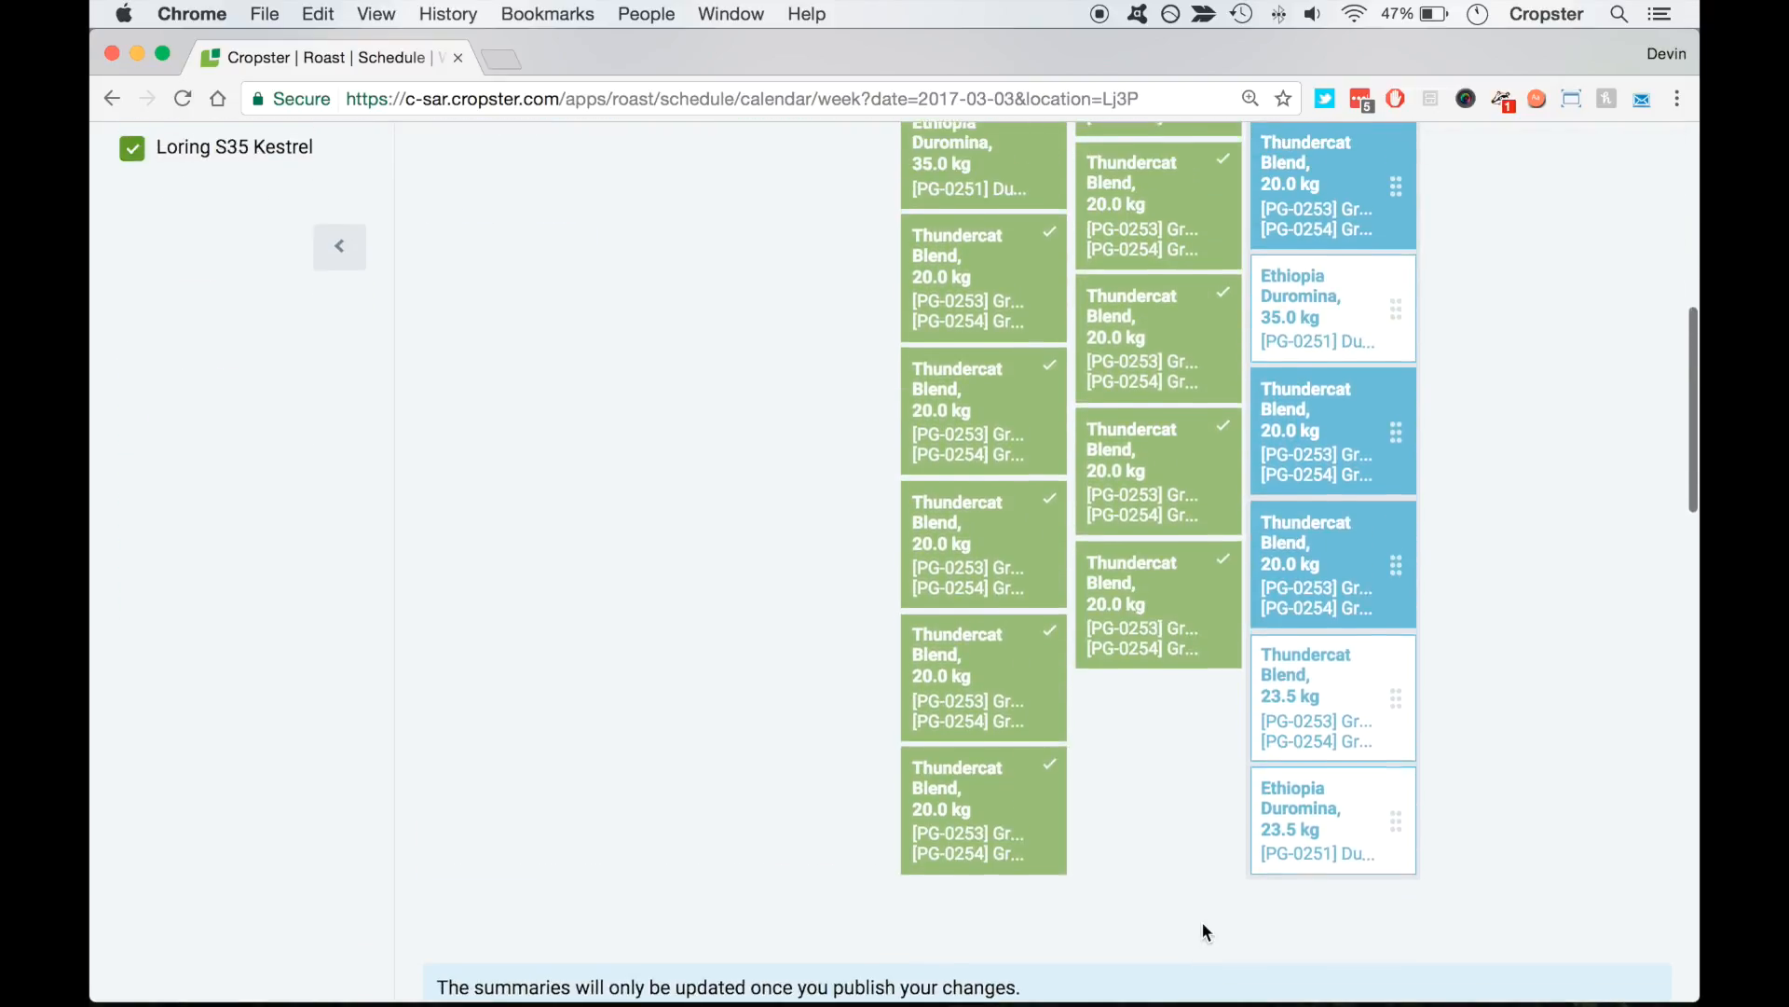
scroll(1200, 920, "up", 1)
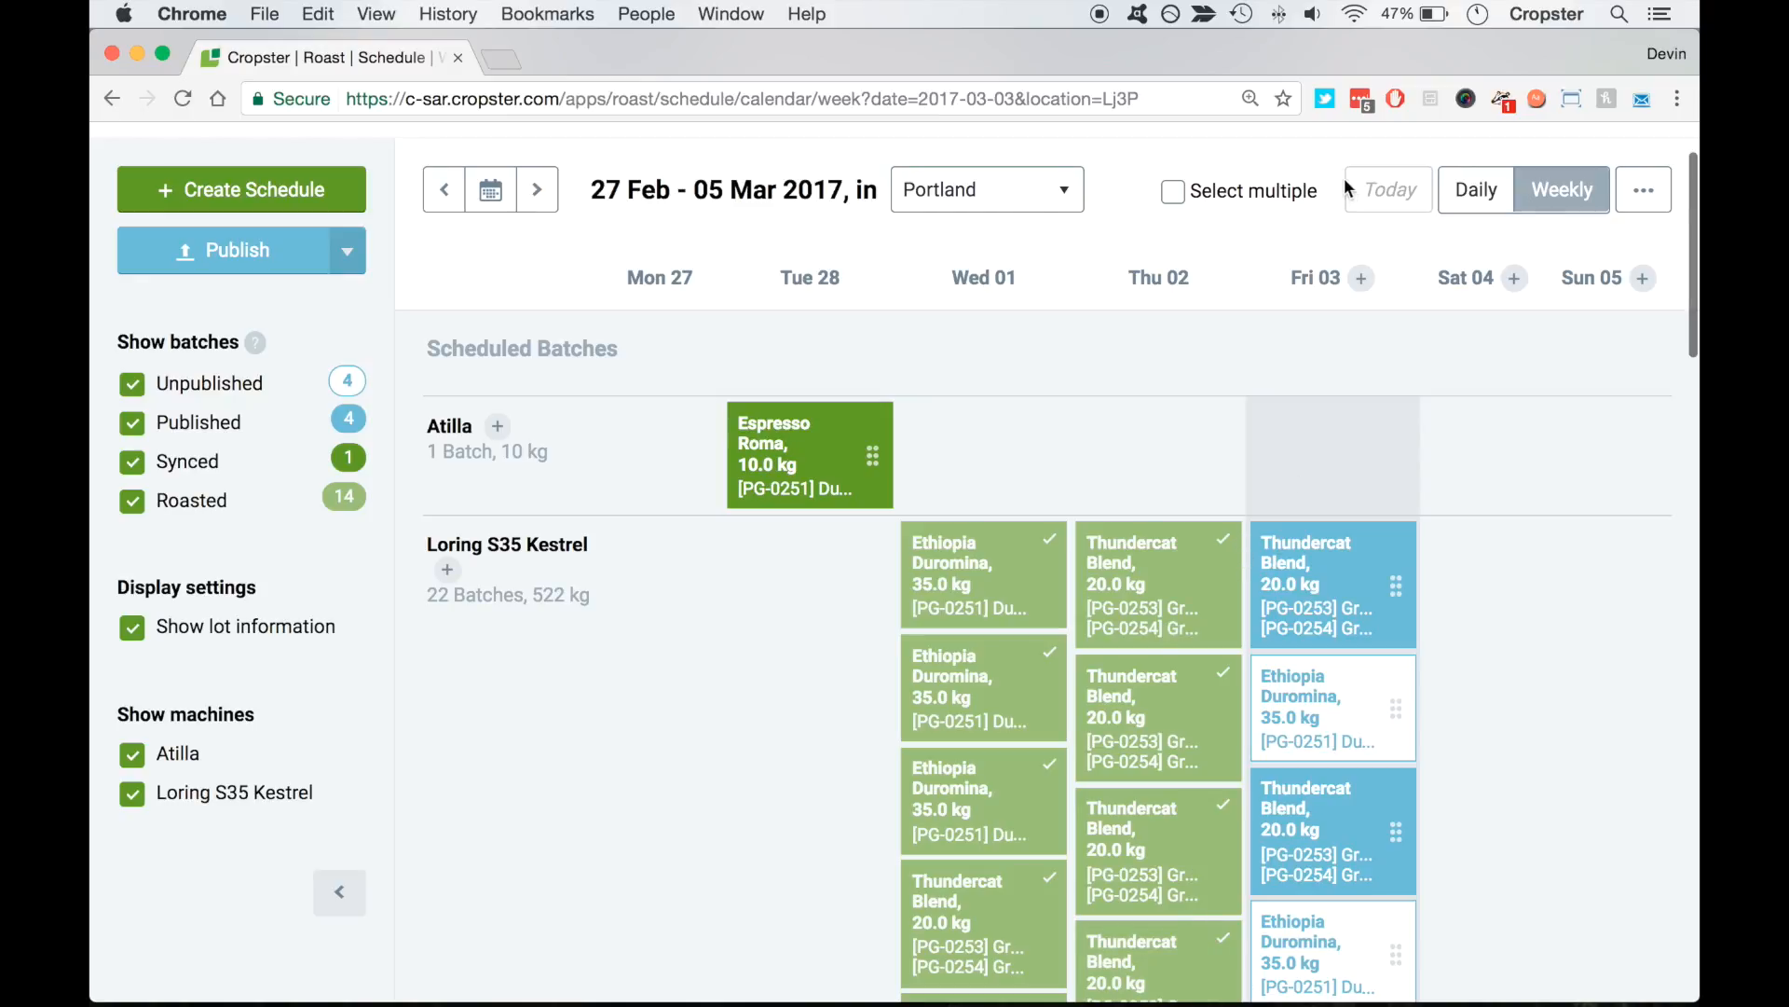
left_click(1476, 189)
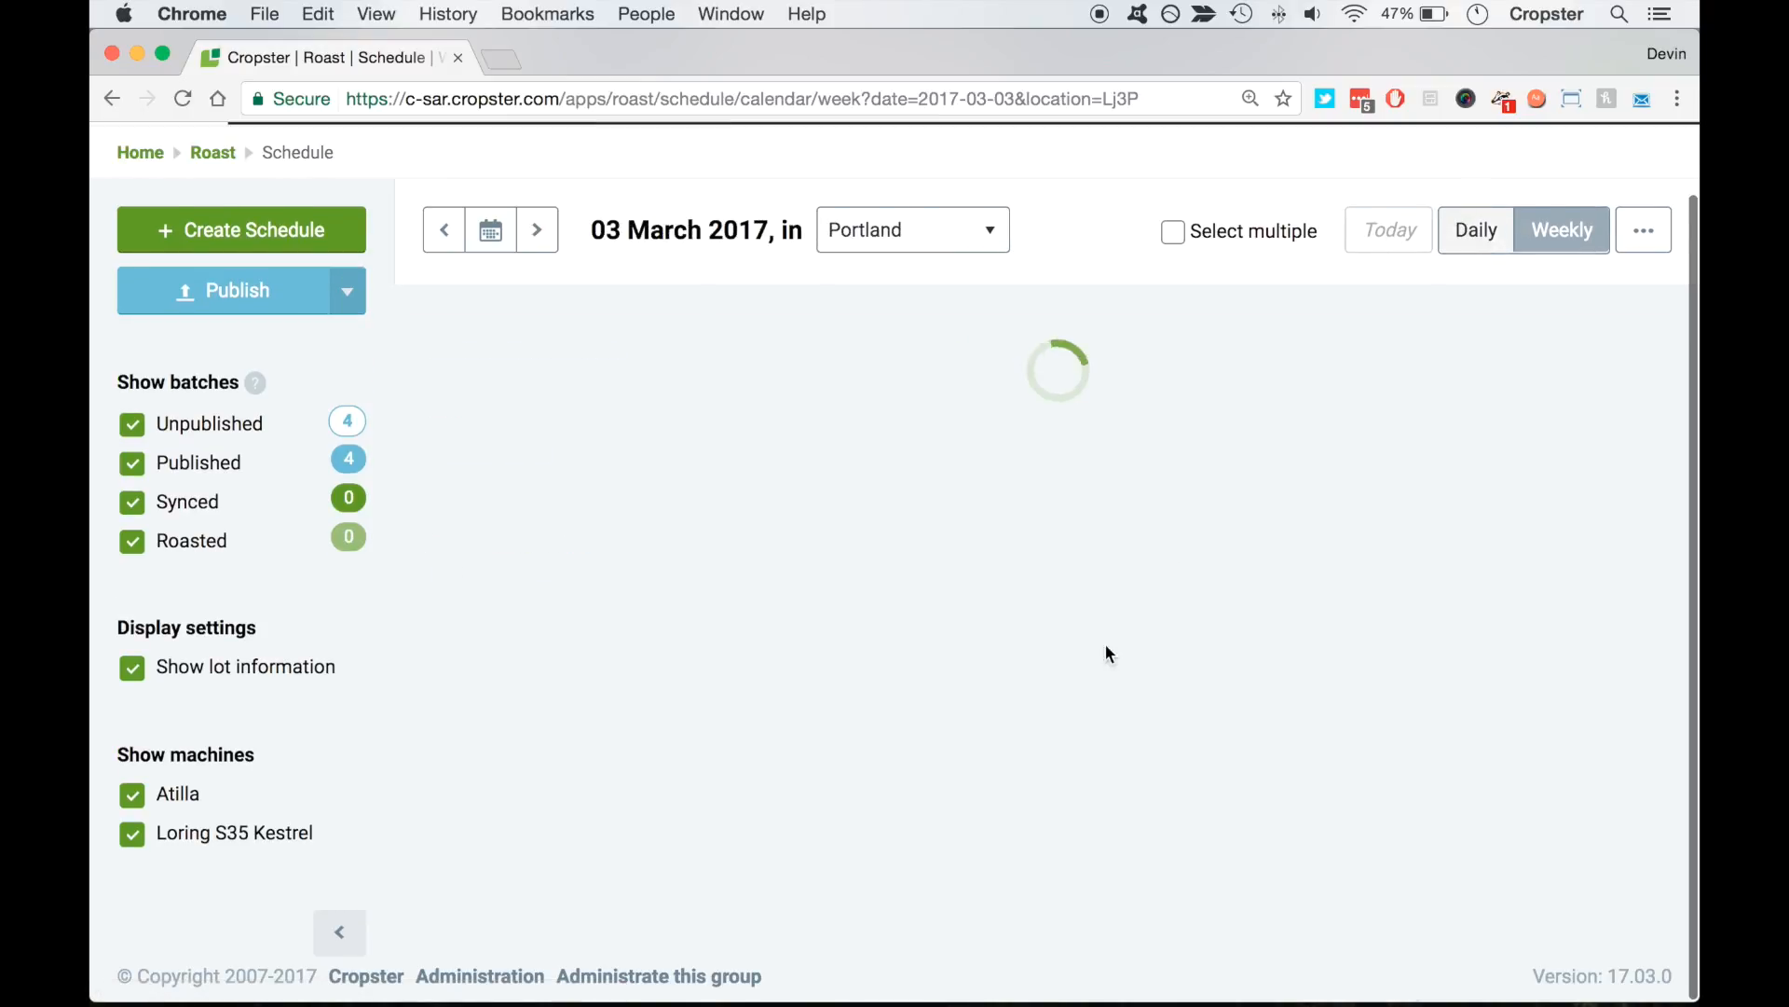
scroll(1108, 653, "down", 7)
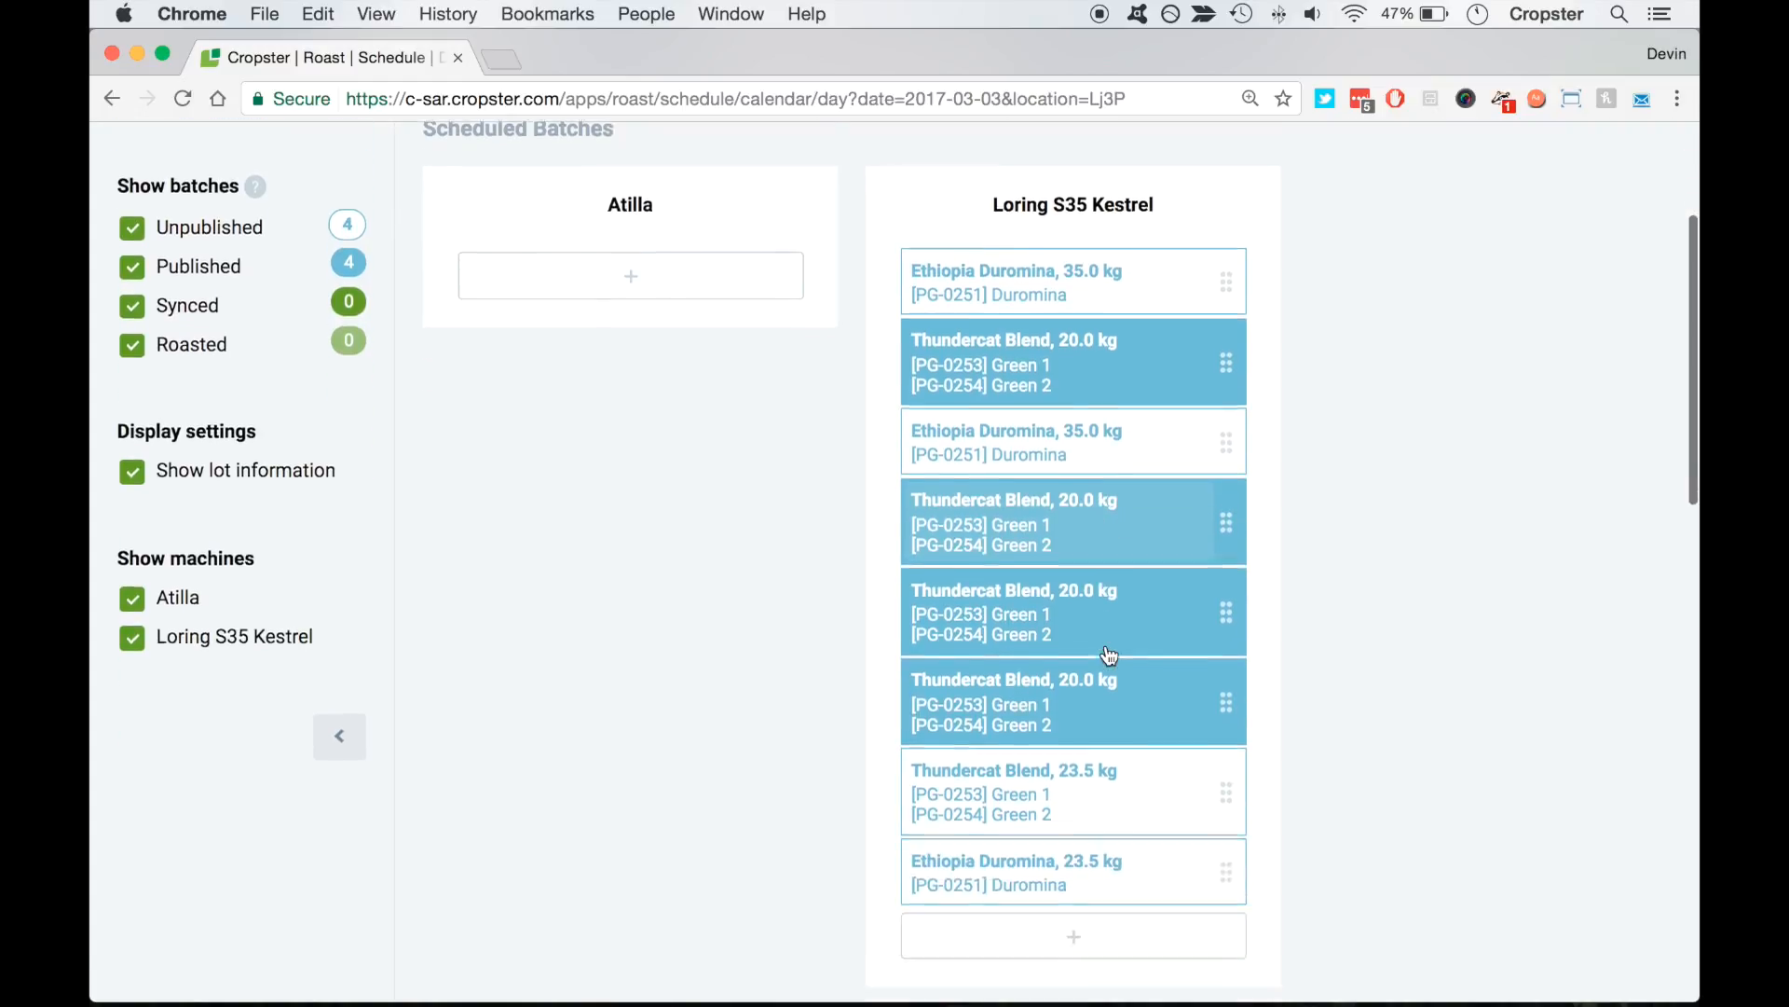
scroll(1109, 656, "up", 3)
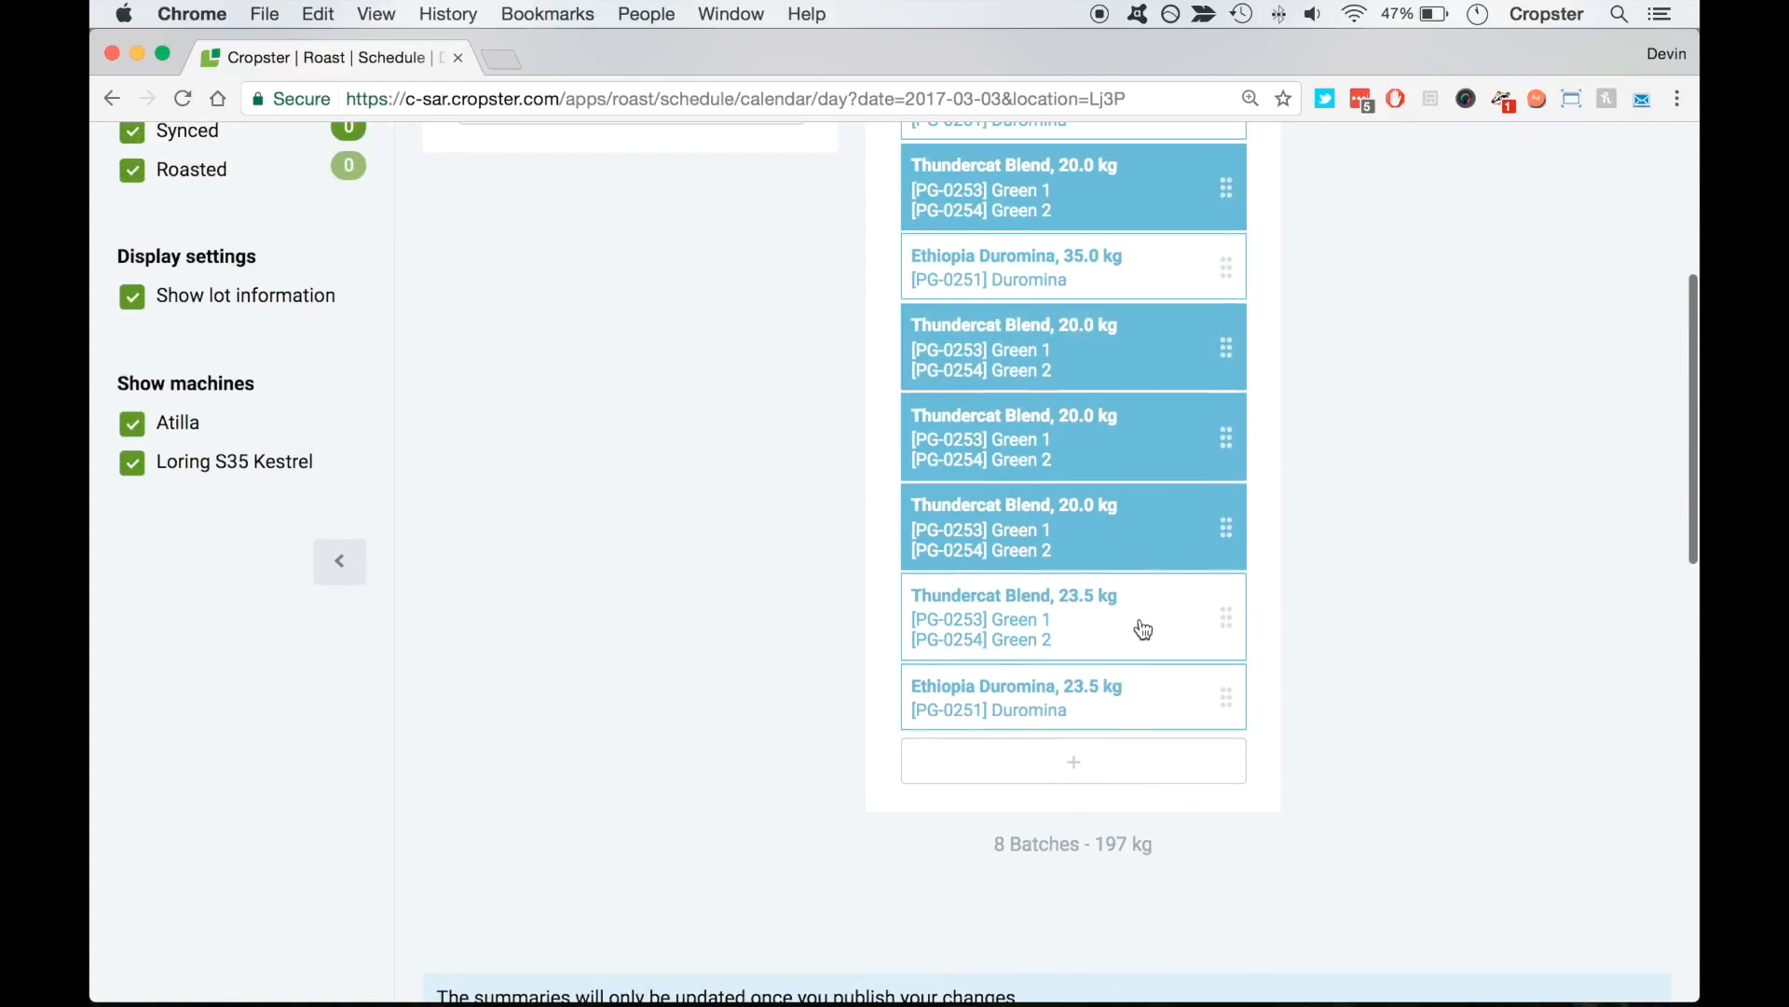
Inspect the details of the 23.5 kg Thundercat Blend batch and the first 20 kg Thundercat Blend batch, closing each without changes
left_click(1143, 622)
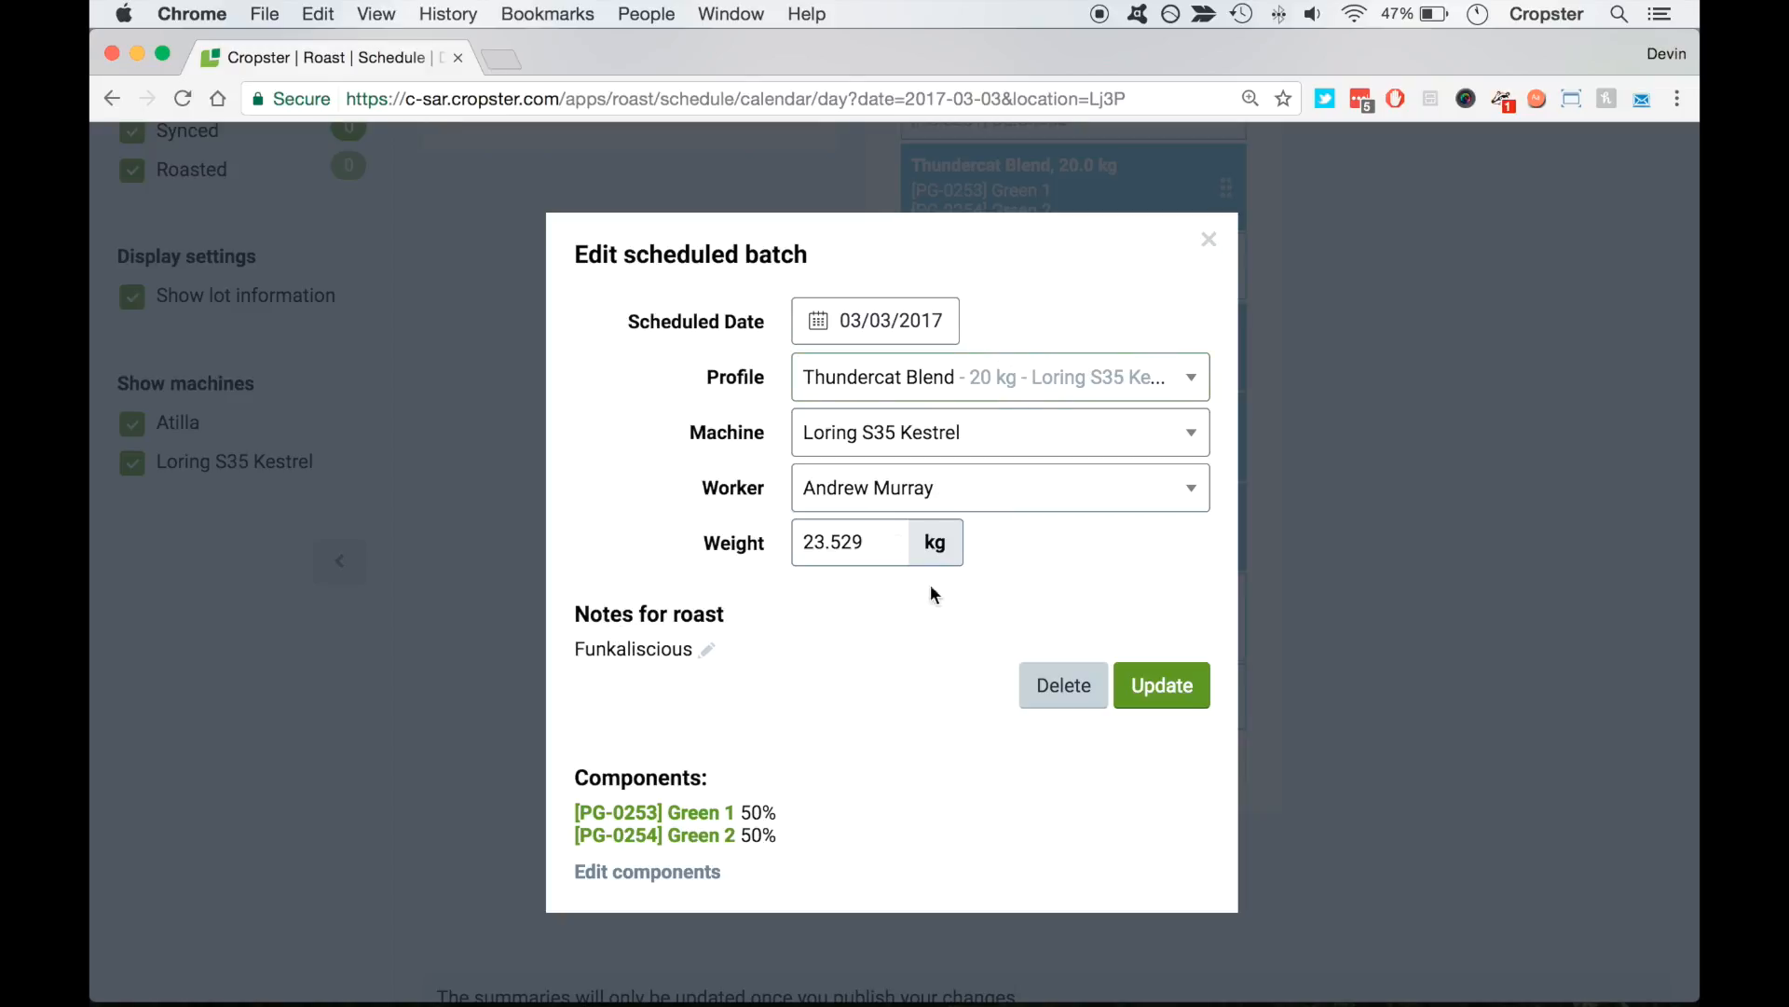
left_click(1208, 246)
scroll(1138, 532, "up", 3)
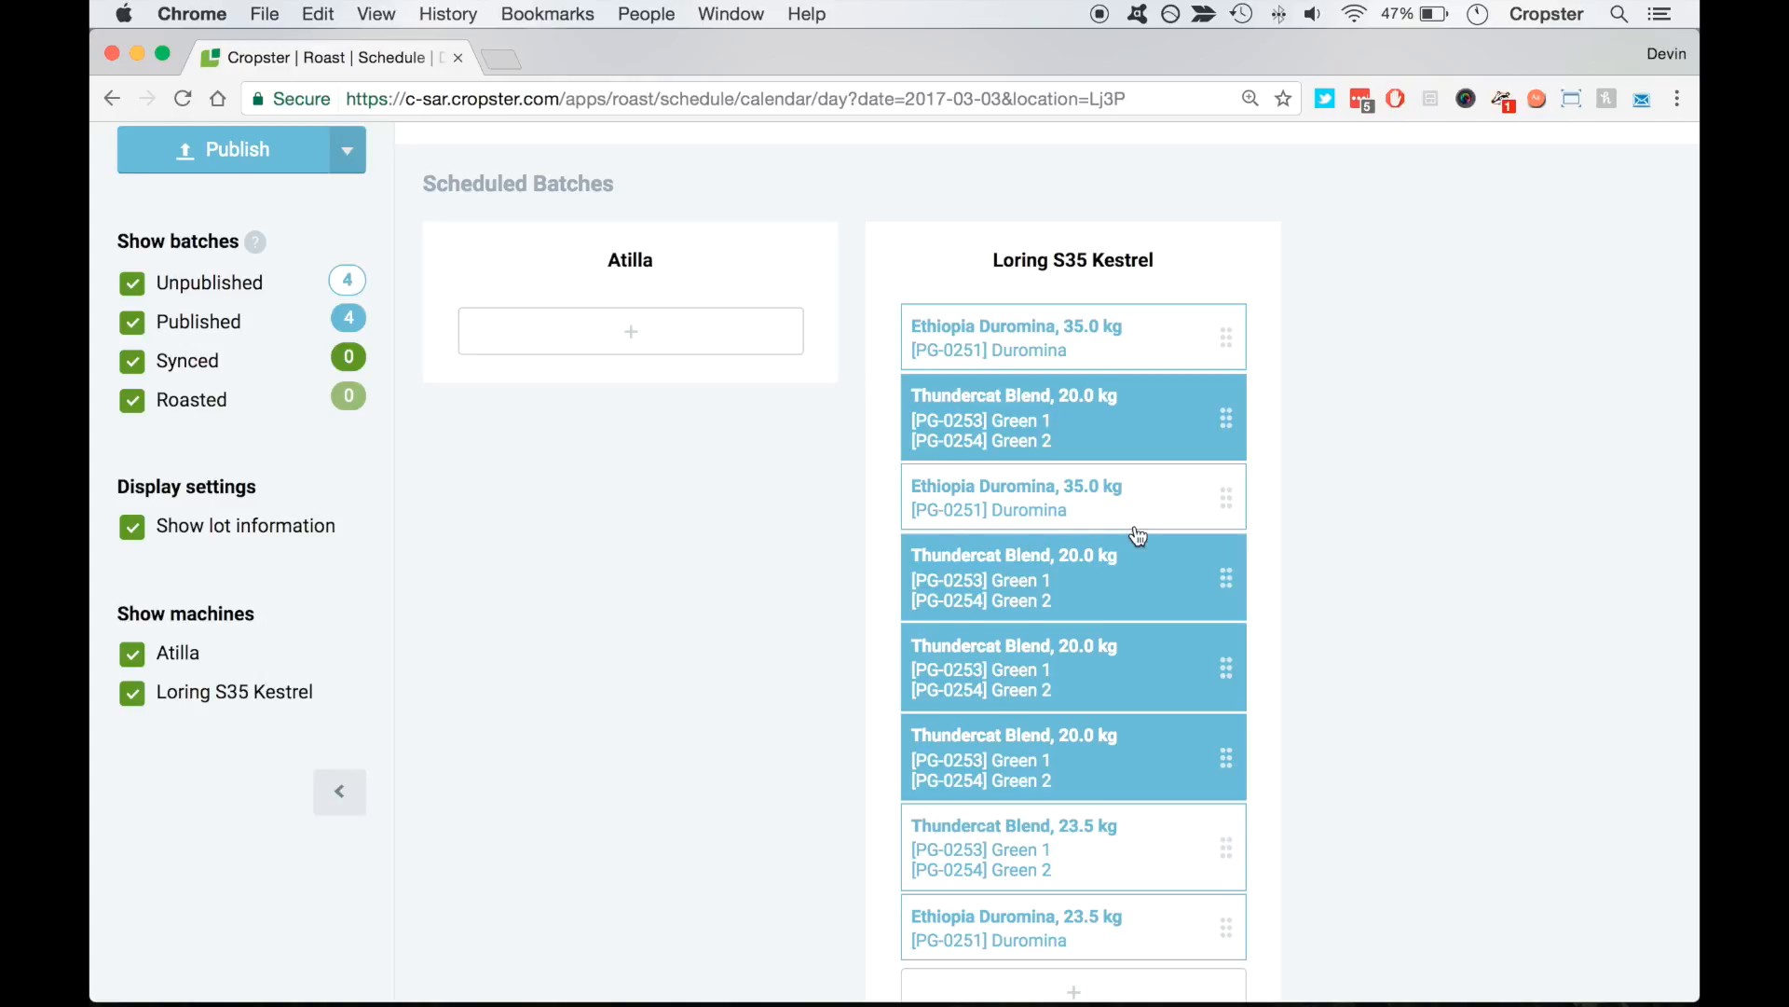
mouse_move(1025, 420)
left_mouse_down()
mouse_move(1053, 346)
mouse_move(1037, 408)
left_mouse_up()
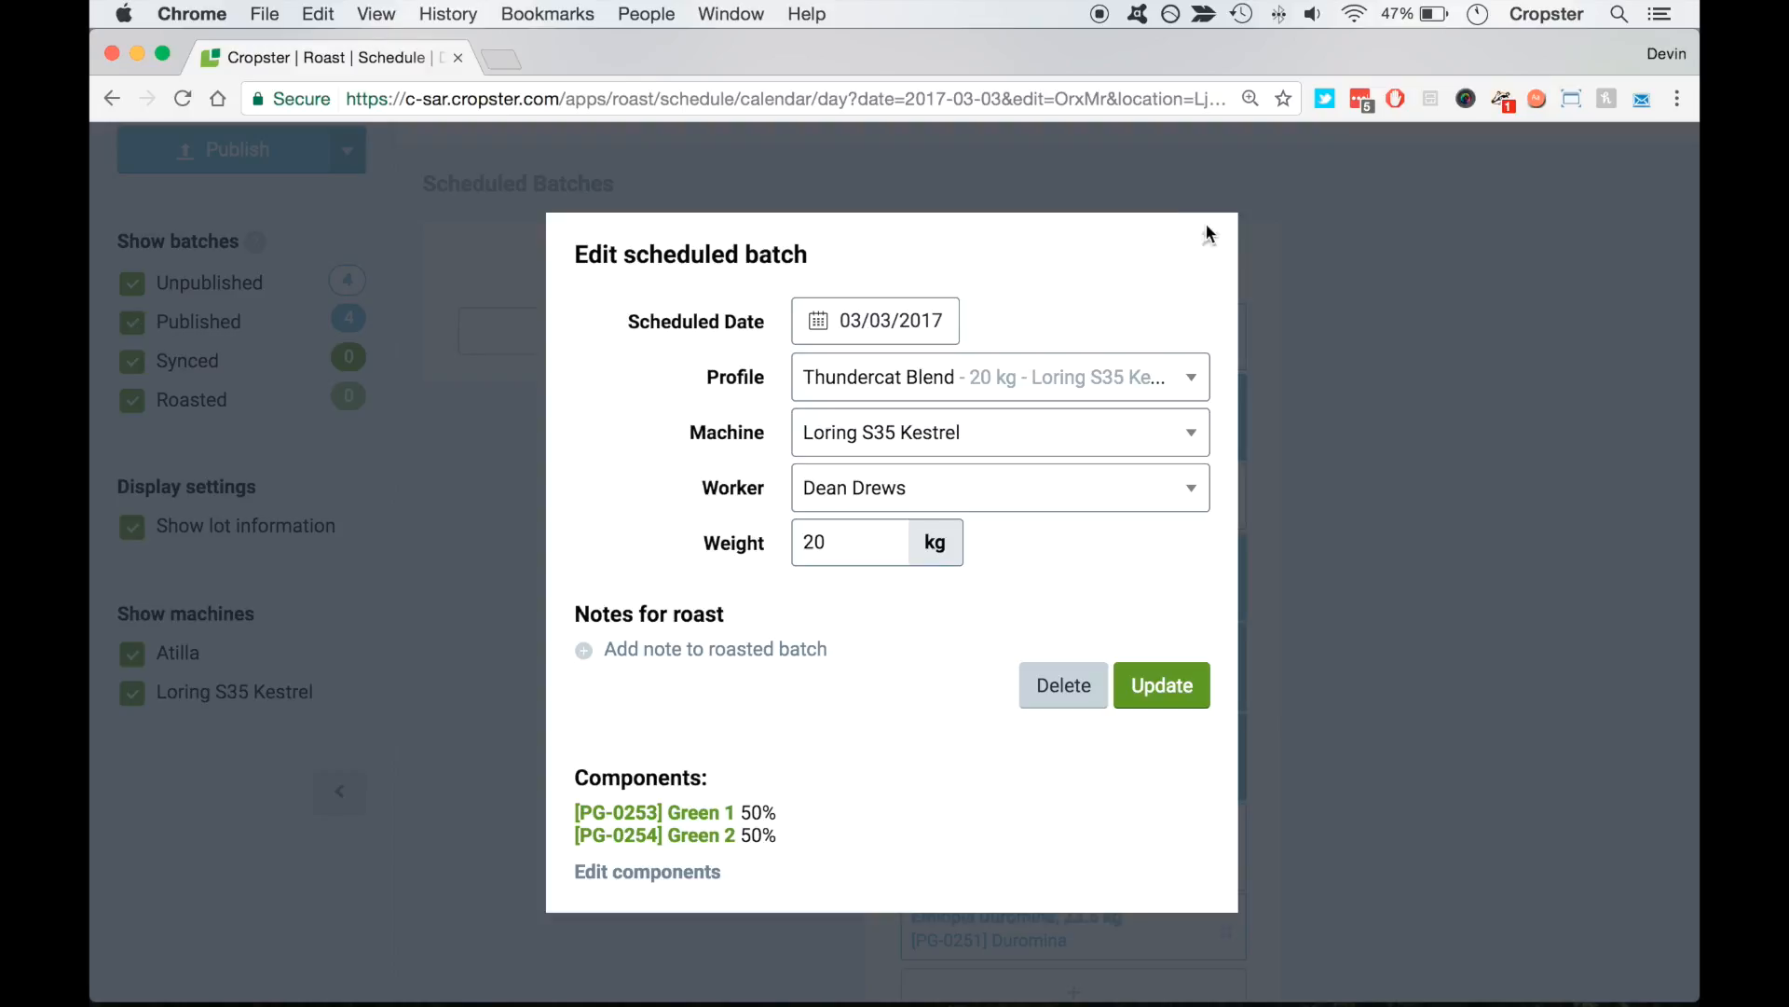
left_click(1204, 228)
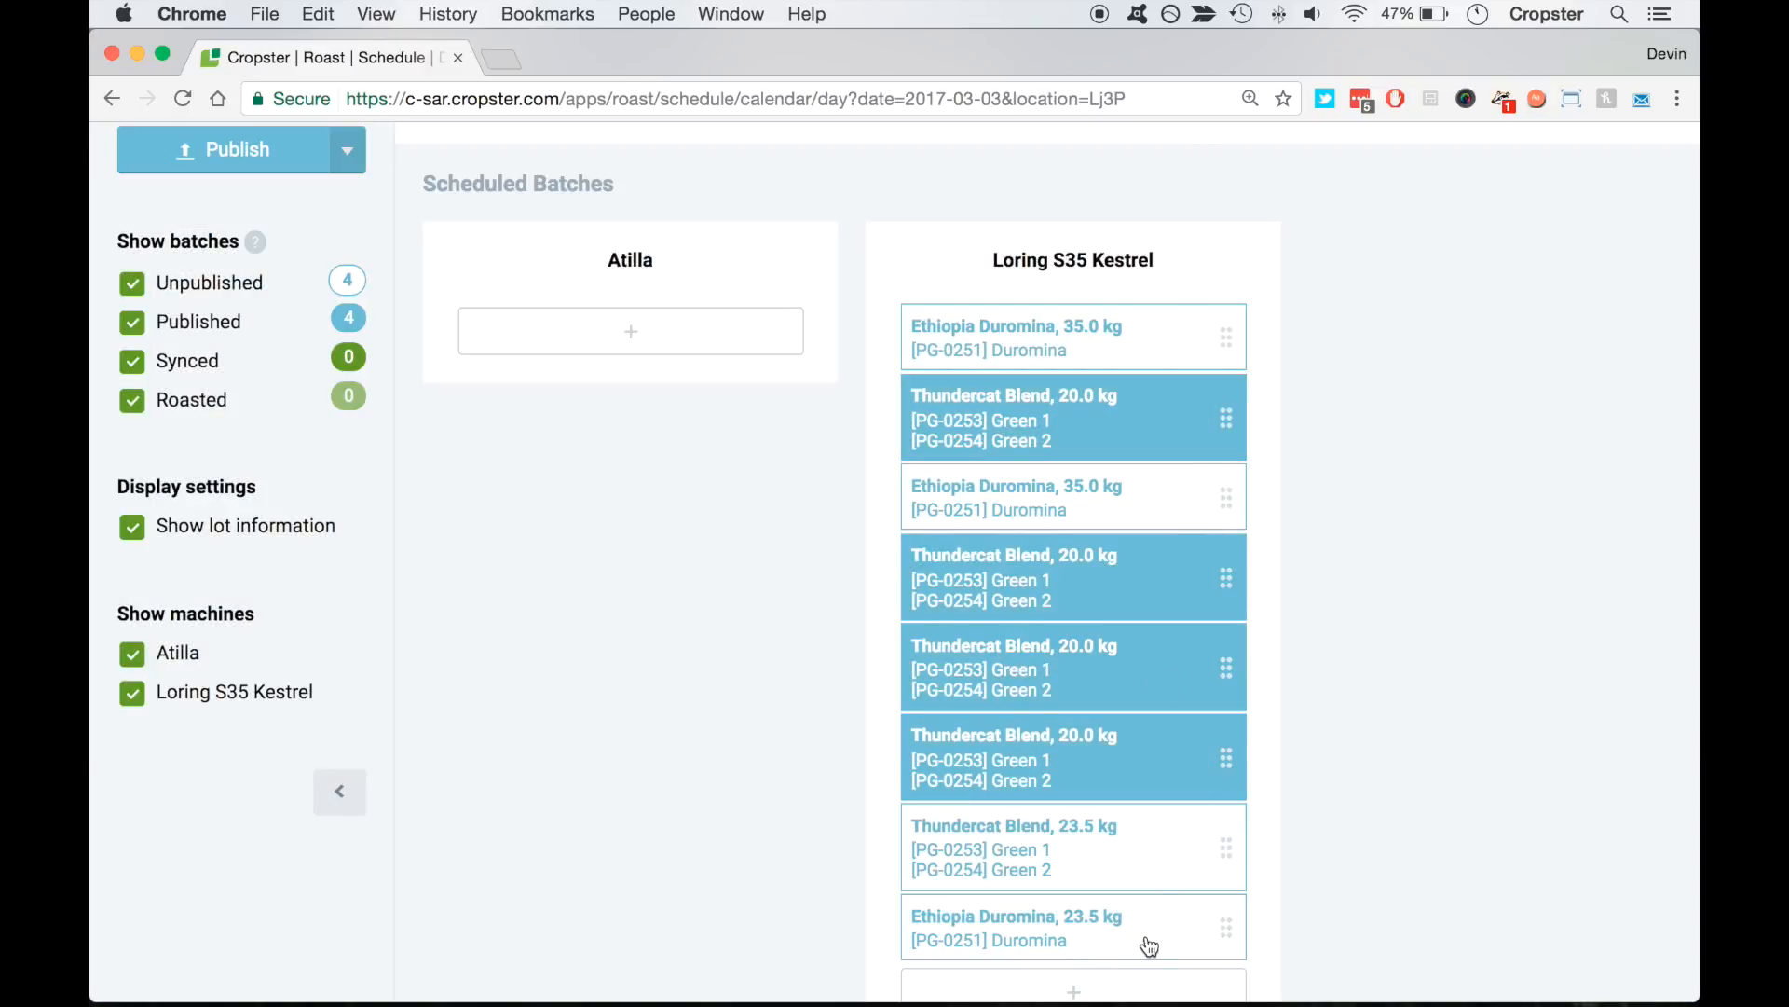
Reorder the Loring S35 Kestrel batches: both 35 kg Ethiopia Duromina batches first, the 23.5 kg Ethiopia Duromina third, all Thundercat Blend batches below
left_click_drag(1228, 935, 1250, 451)
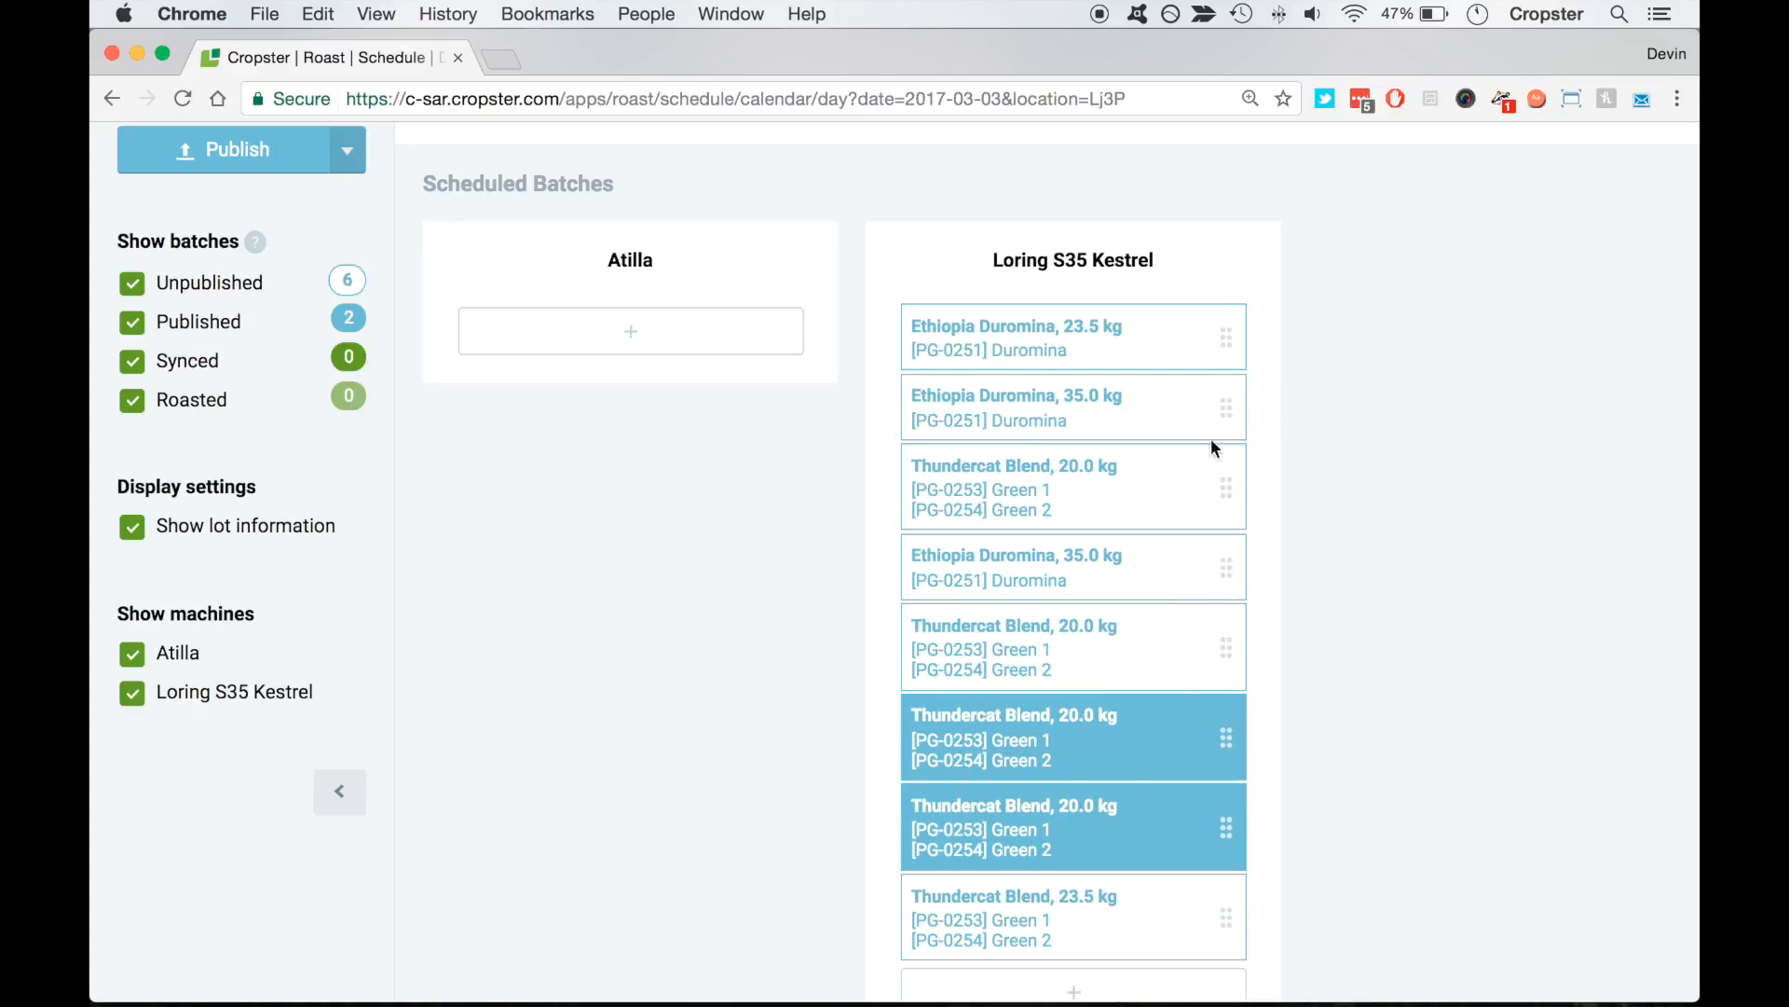
left_click_drag(1233, 489, 1227, 657)
left_click_drag(1228, 504, 1228, 738)
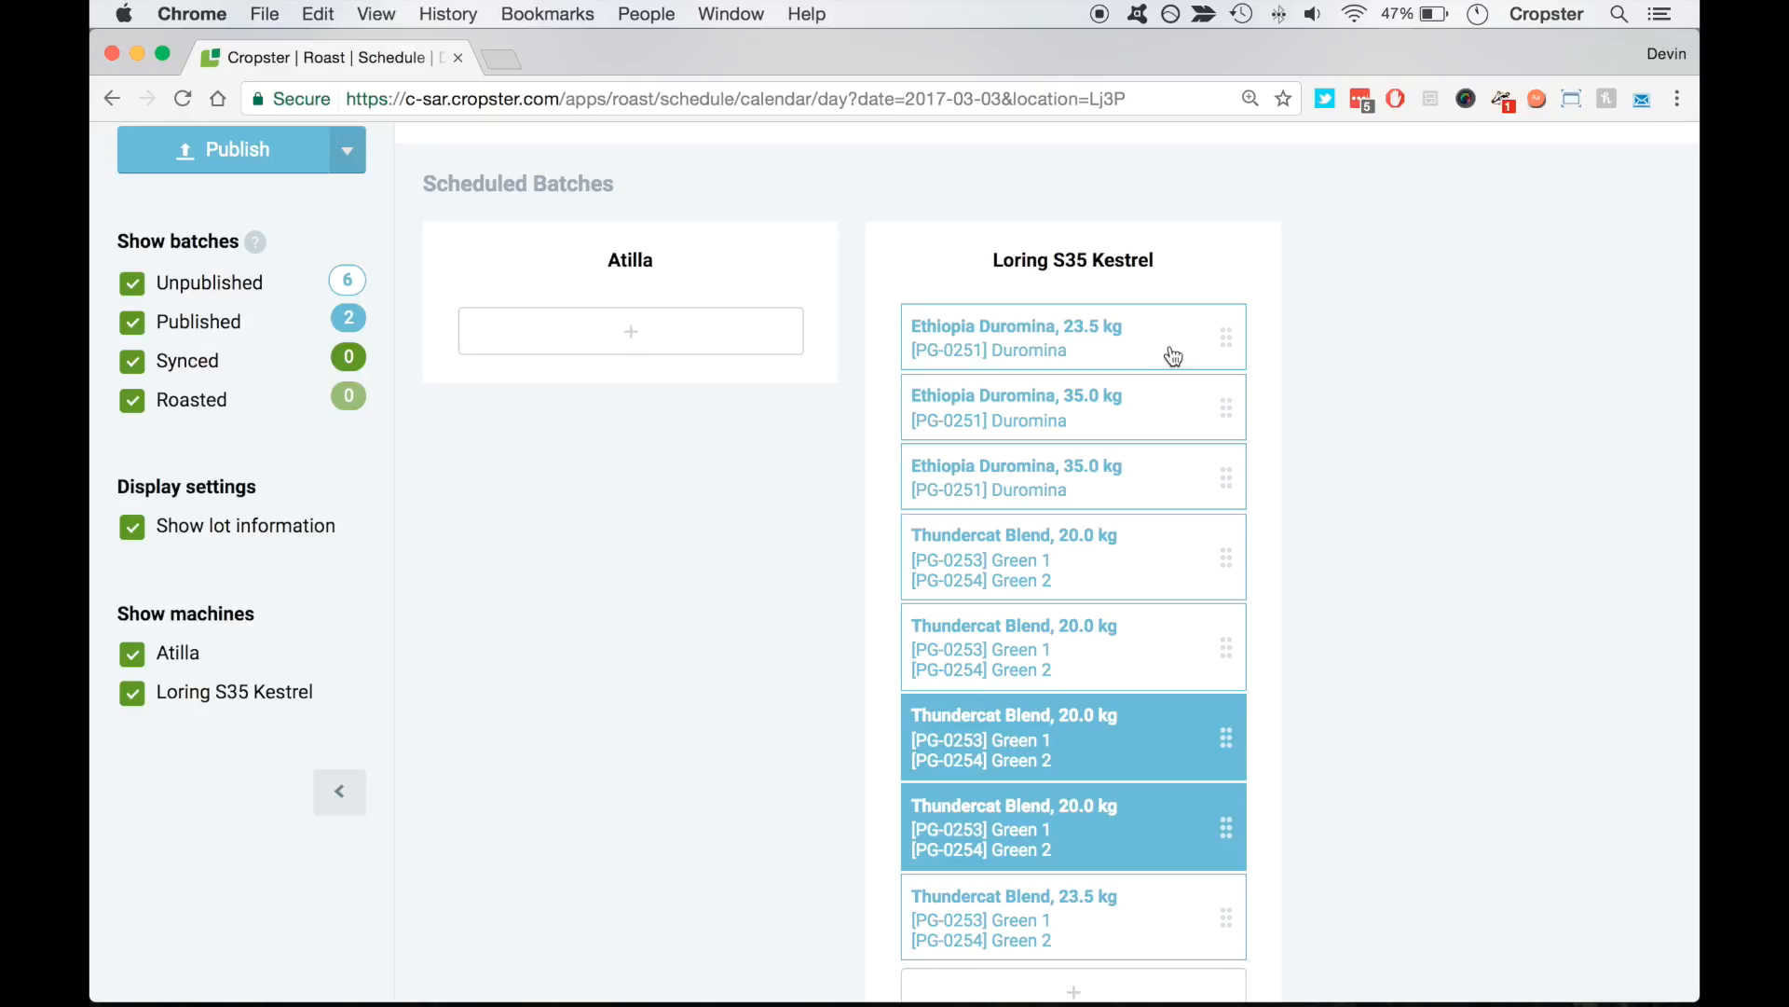
scroll(1143, 596, "down", 3)
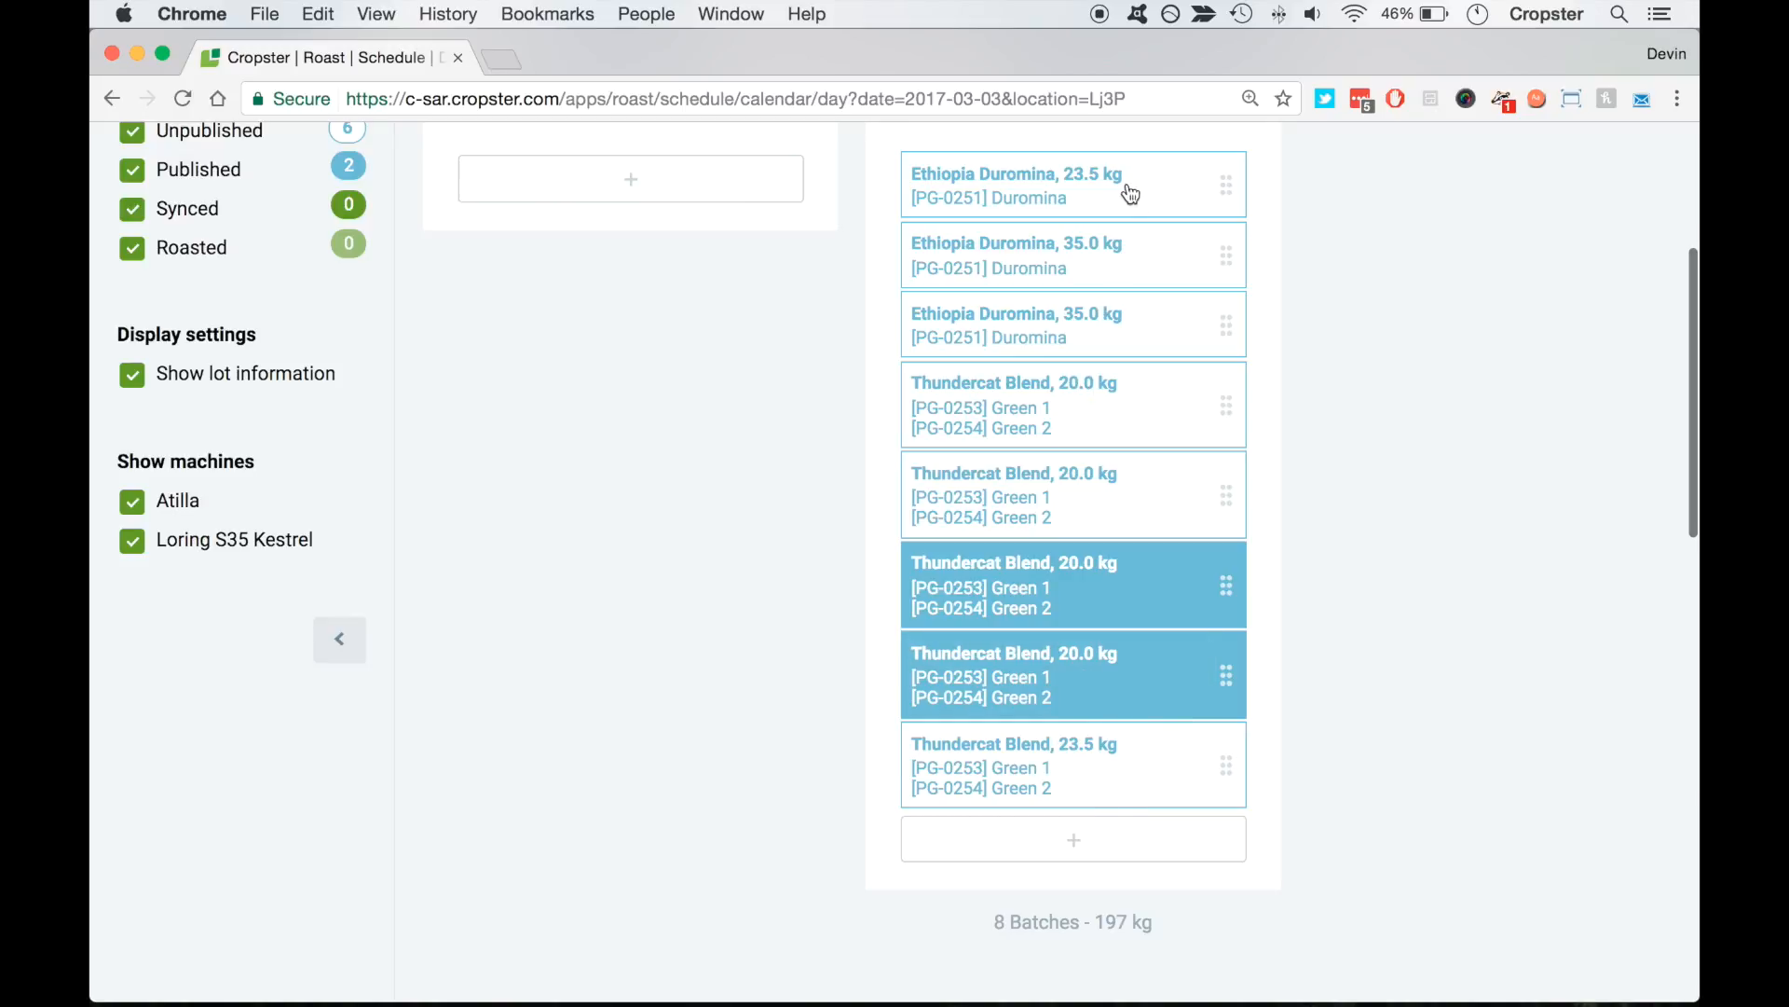
left_click_drag(1242, 193, 1236, 351)
Publish the schedule changes and review the published batches, the scheduled coffees and the summary per profile
scroll(690, 429, "up", 5)
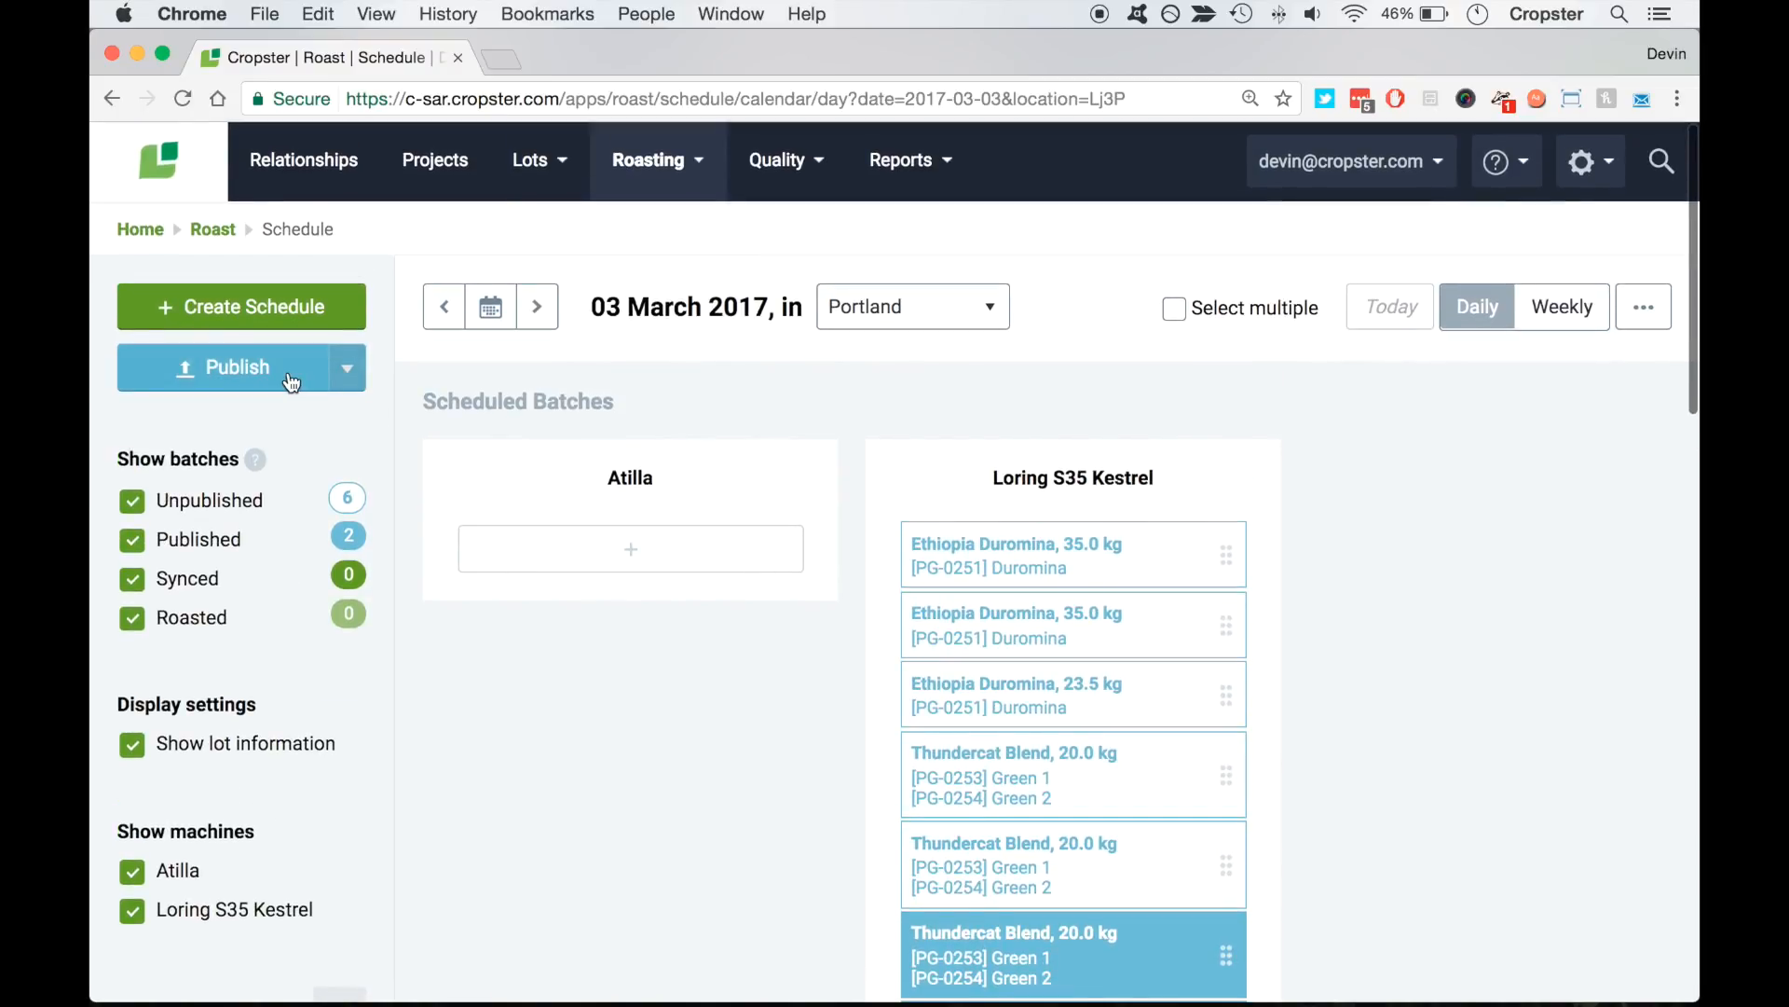
left_click(287, 371)
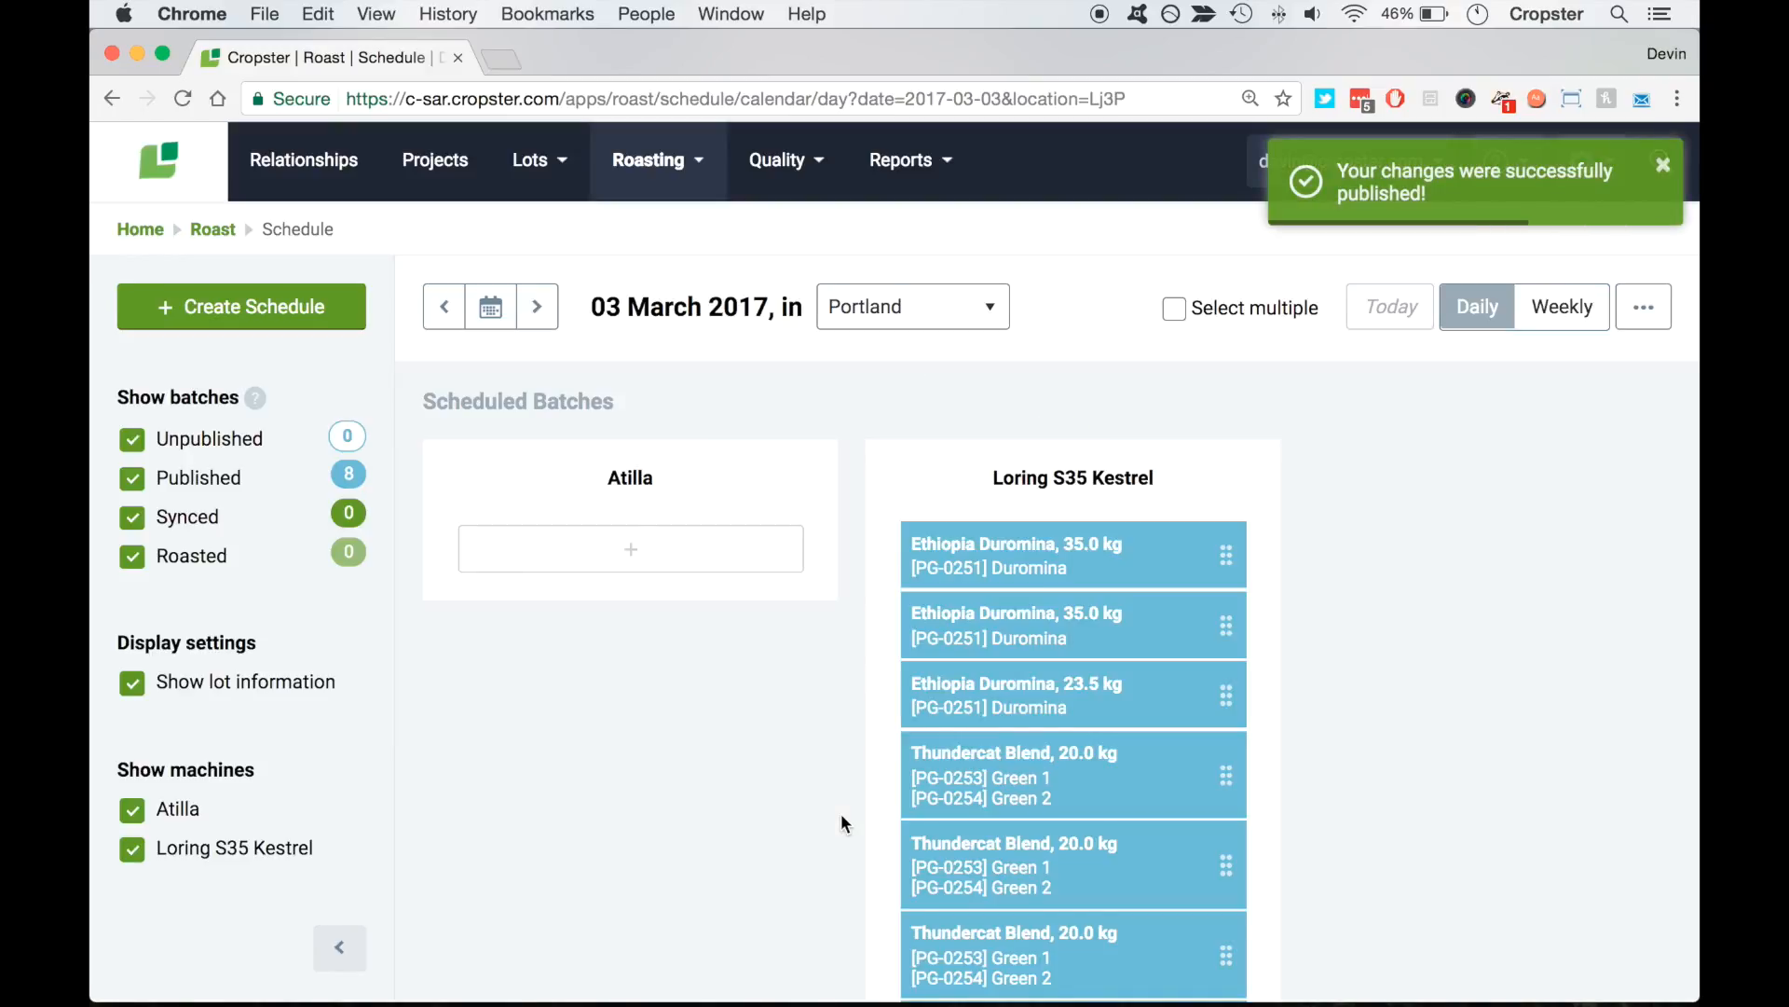
scroll(841, 819, "down", 5)
scroll(841, 813, "down", 6)
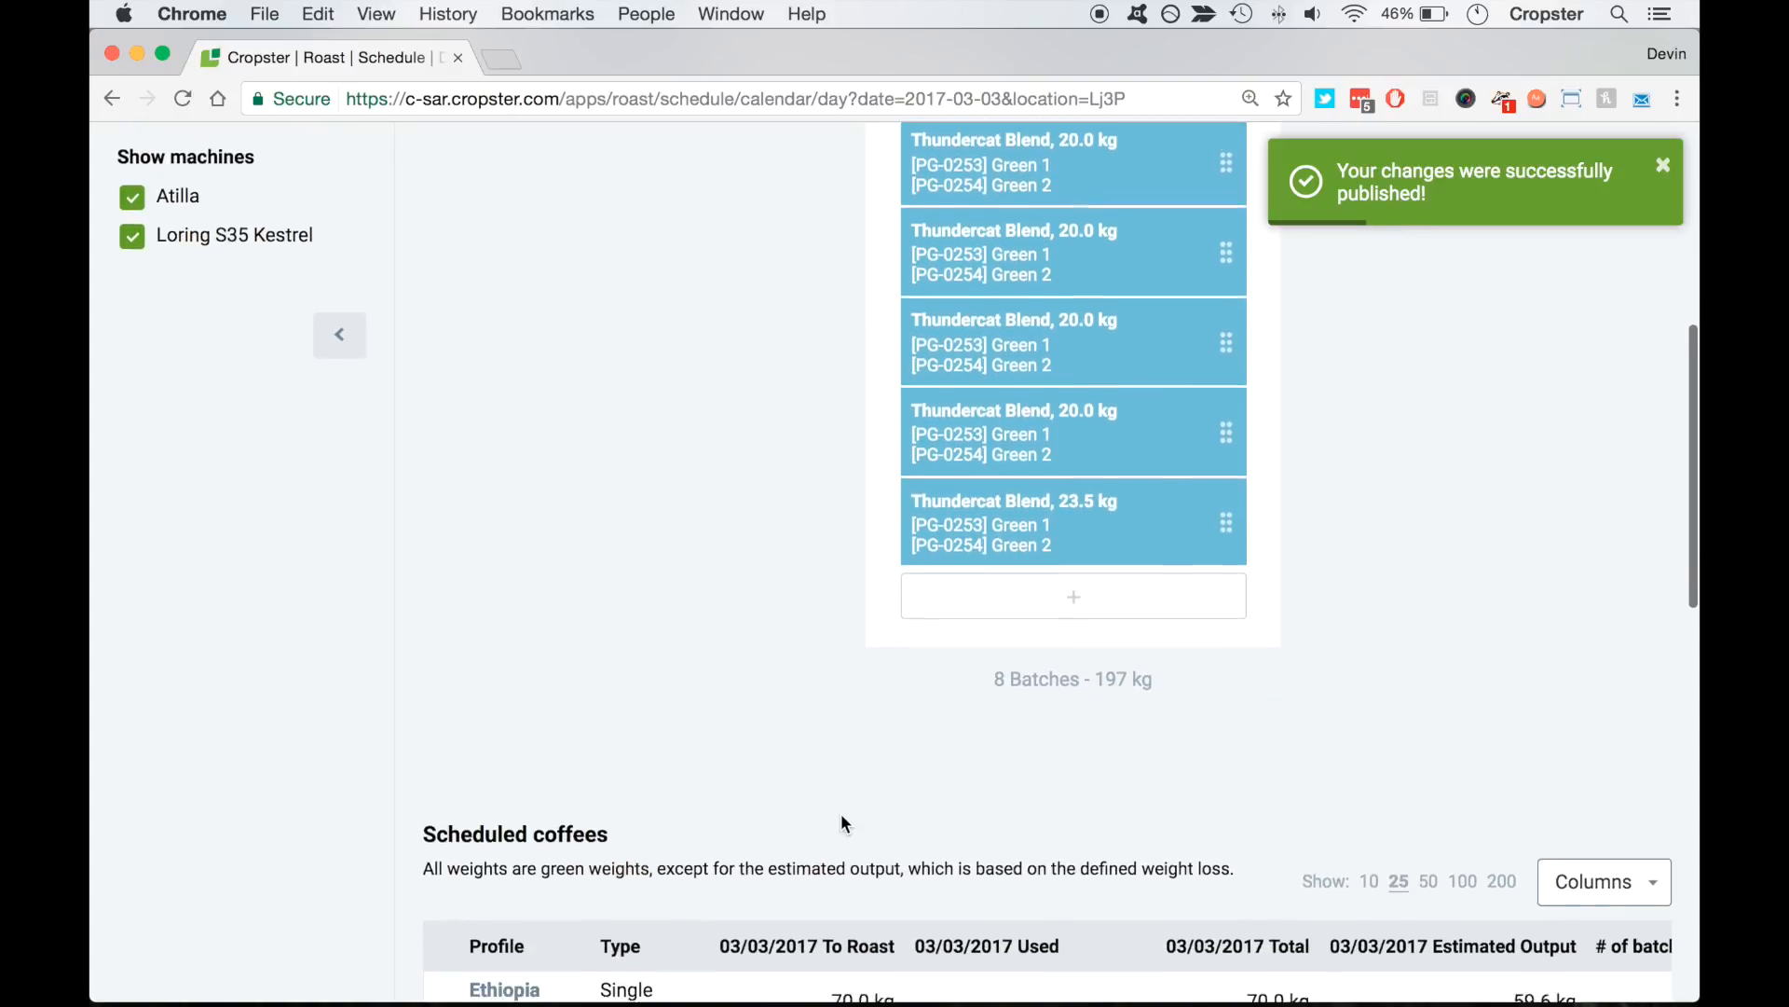
scroll(841, 813, "up", 10)
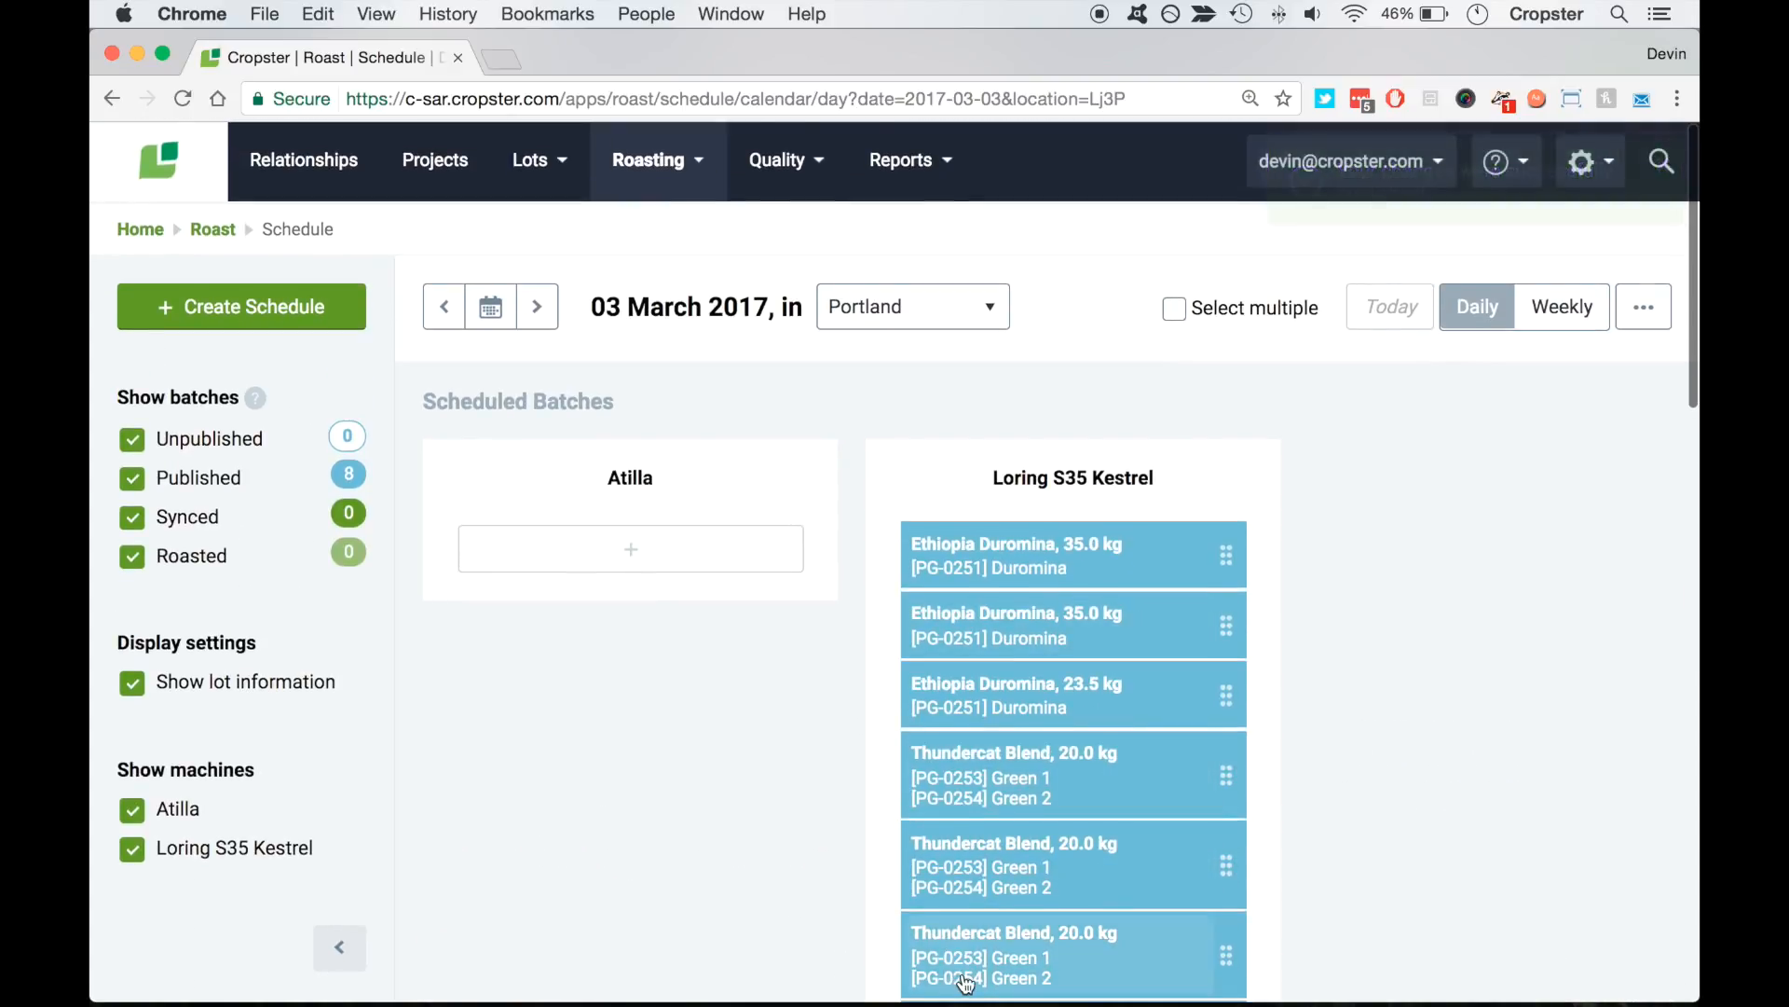
scroll(965, 969, "down", 10)
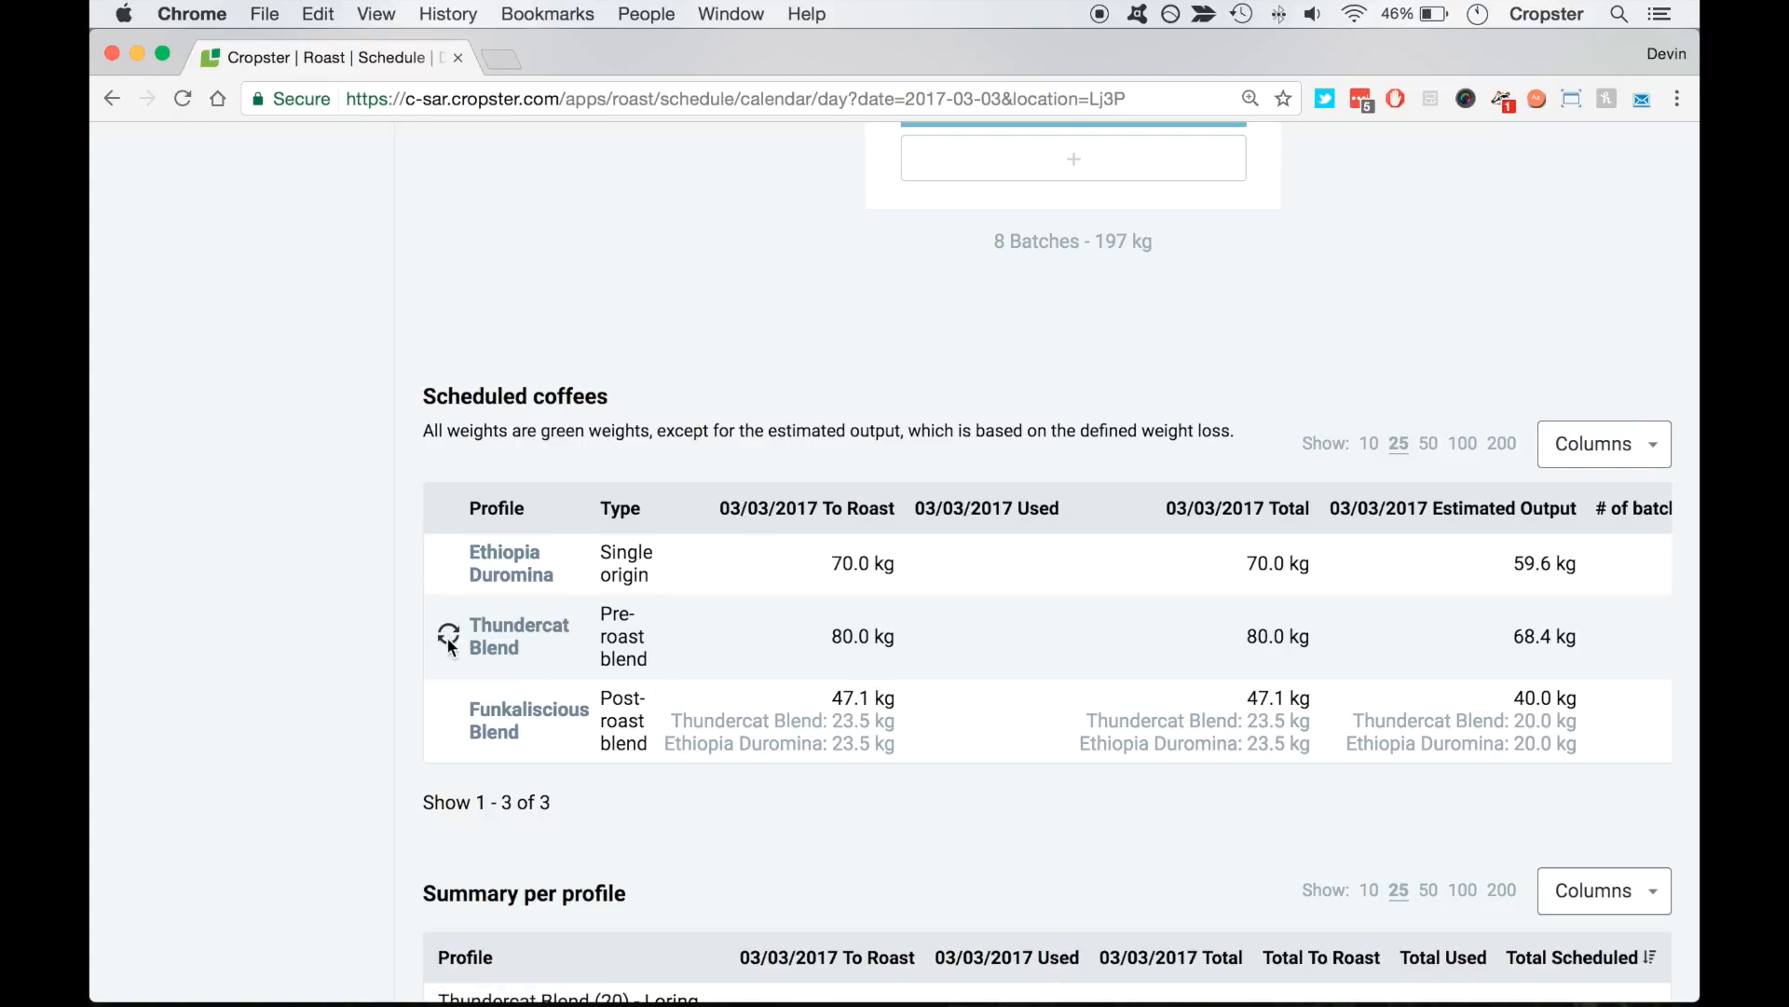
scroll(446, 649, "down", 6)
scroll(445, 651, "up", 15)
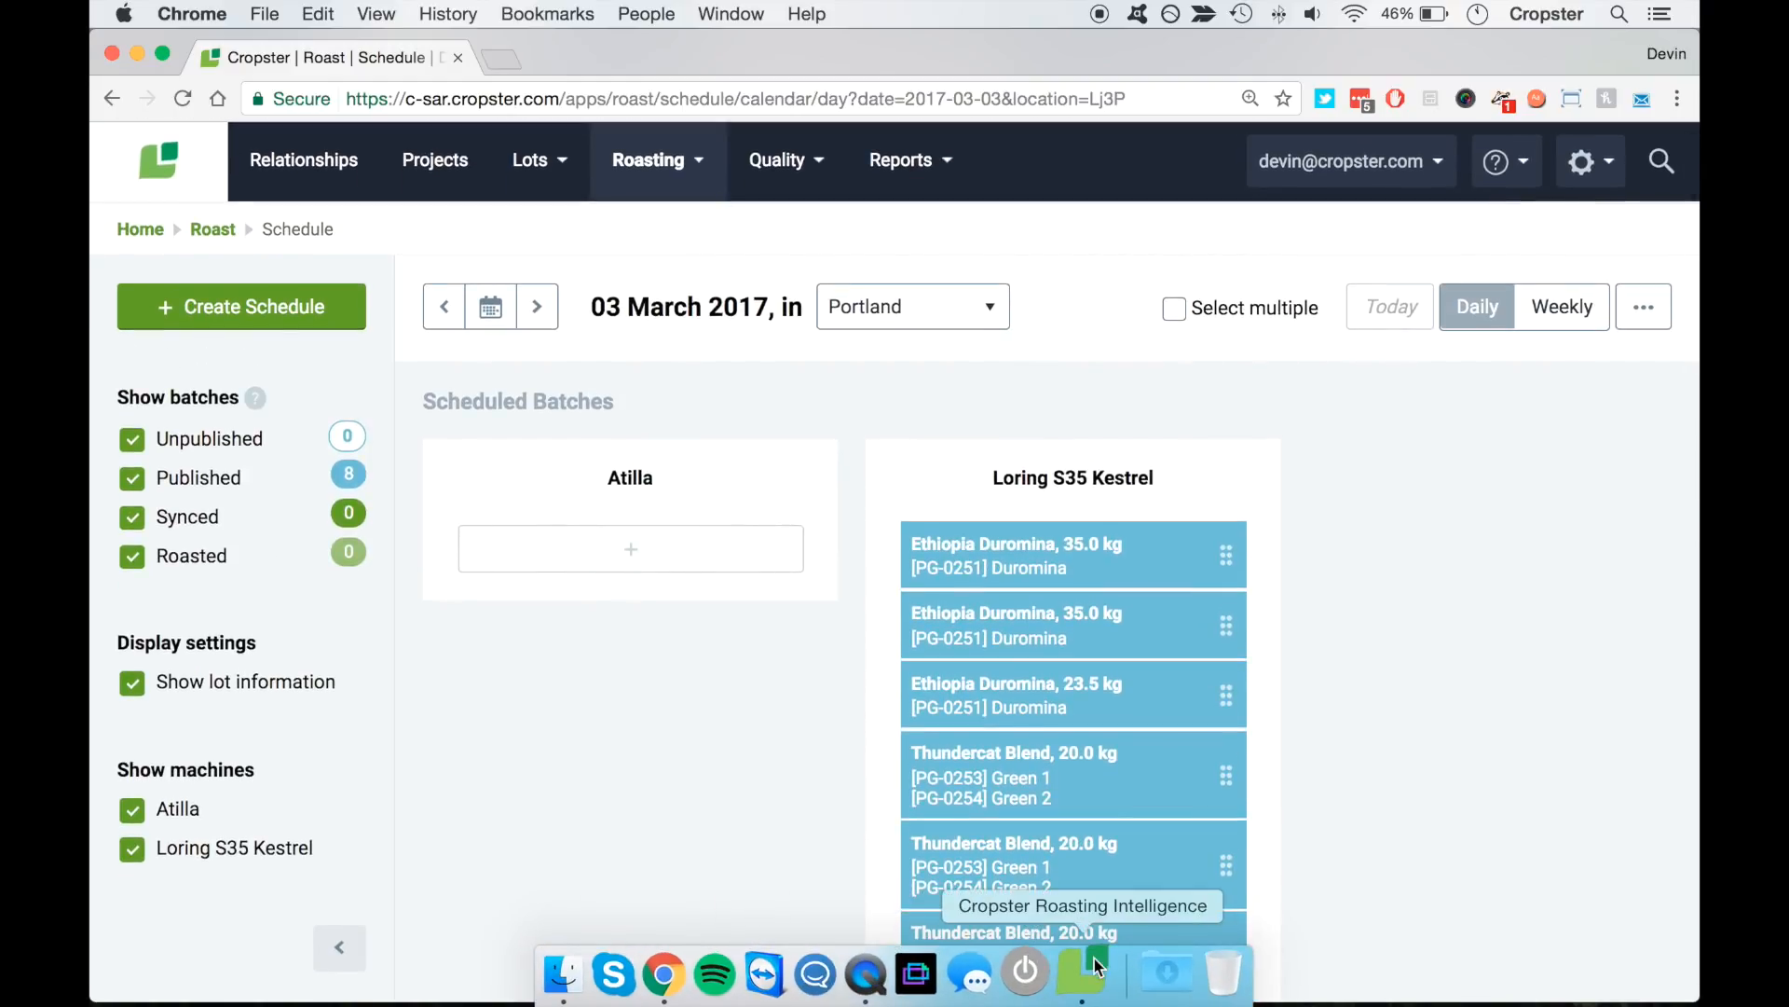
Switch to Cropster Roasting Intelligence and open the list of scheduled roasts
left_click(1084, 972)
left_click_drag(1003, 213, 527, 10)
left_click(553, 76)
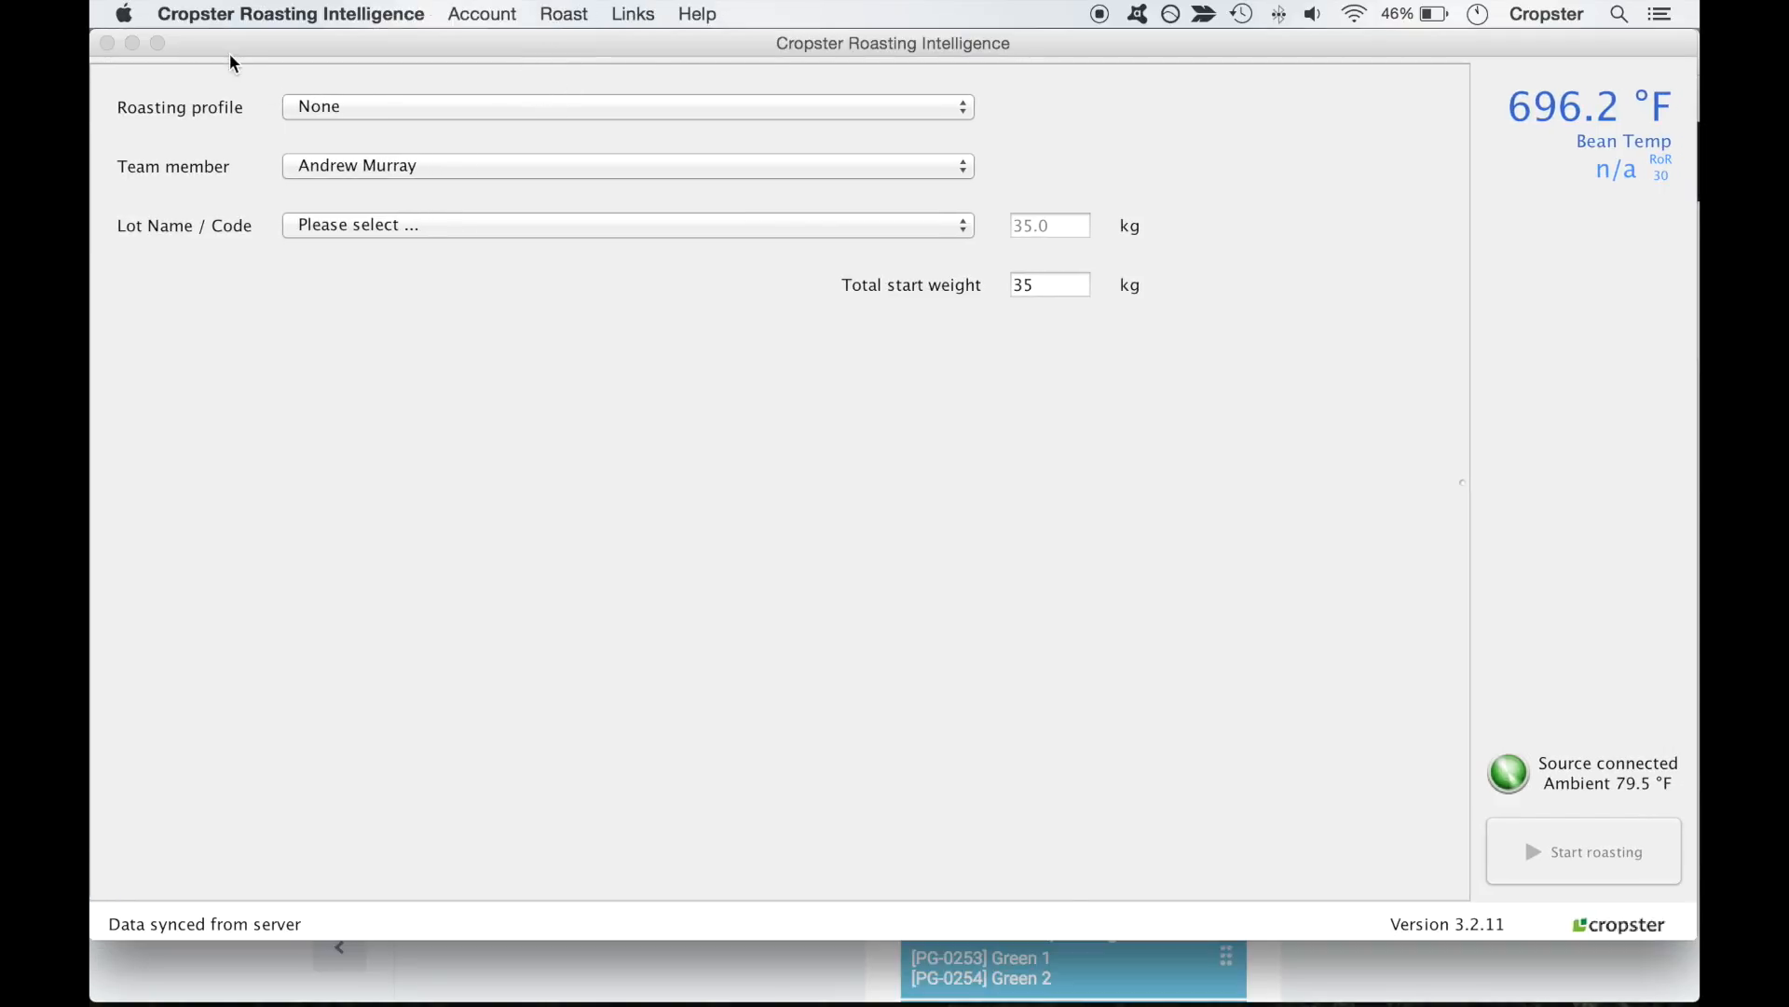
left_click(559, 14)
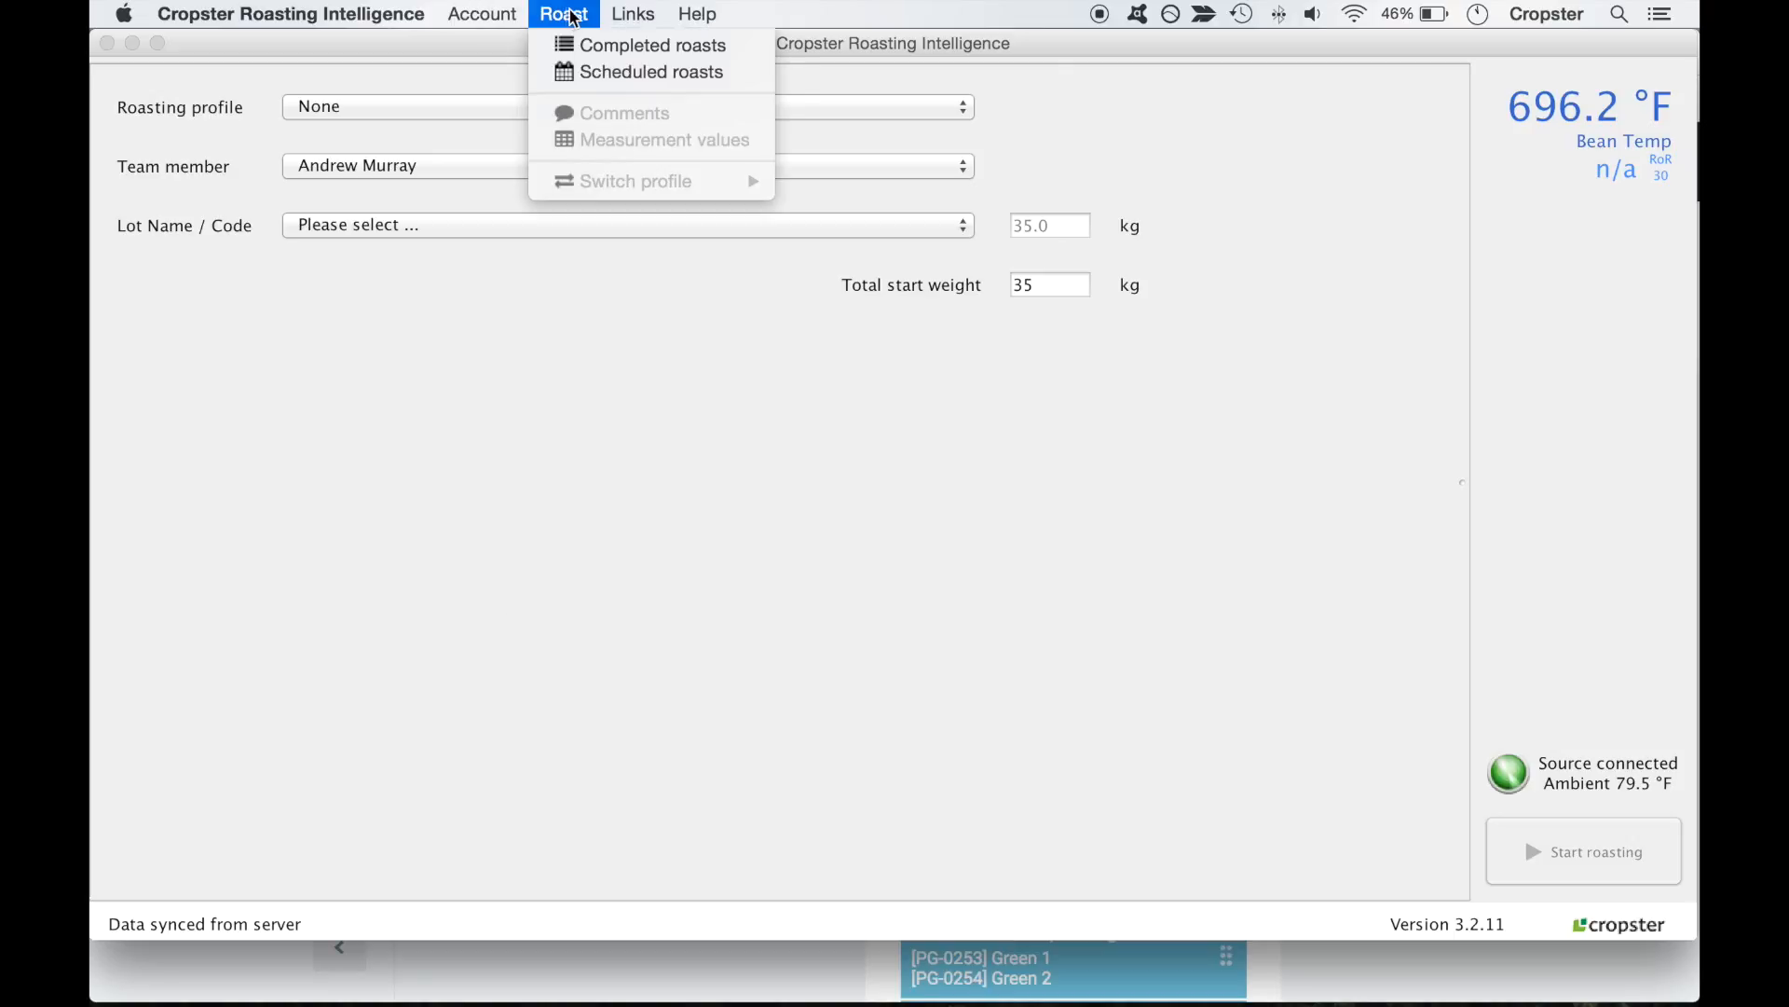
left_click(589, 72)
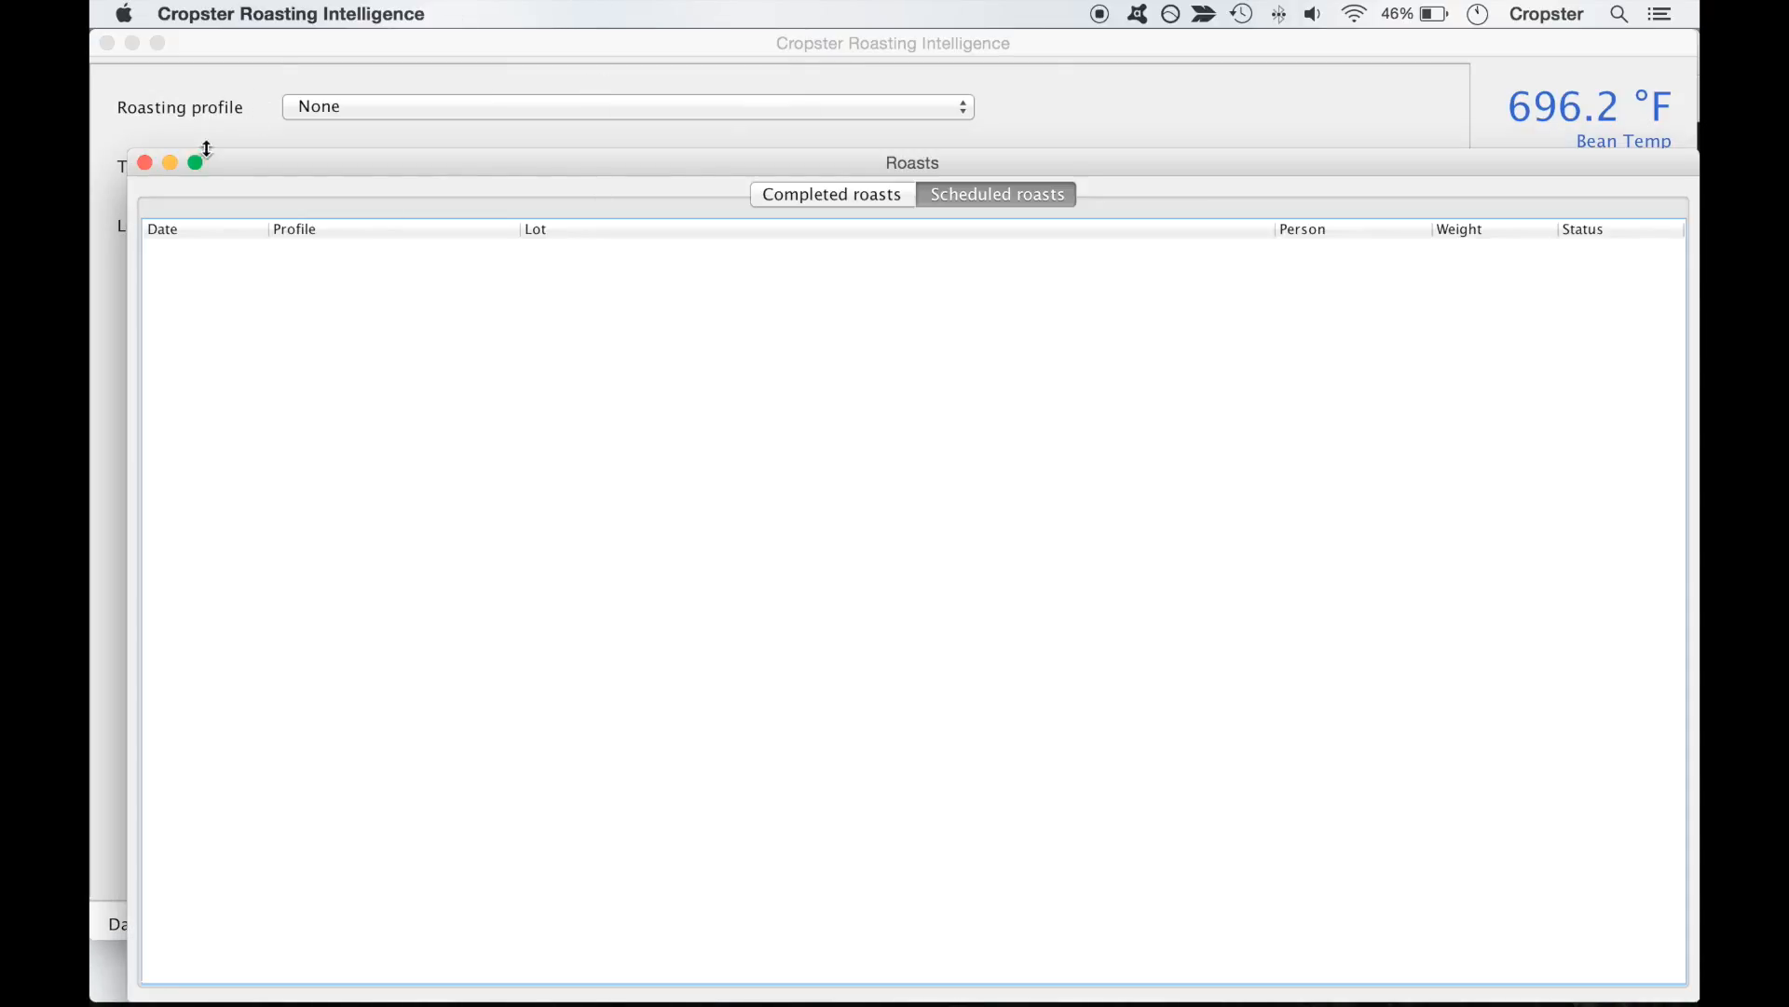
Close the roasts list, synchronize with the server and look through all roasts scheduled for 2017-03-03
left_click(145, 163)
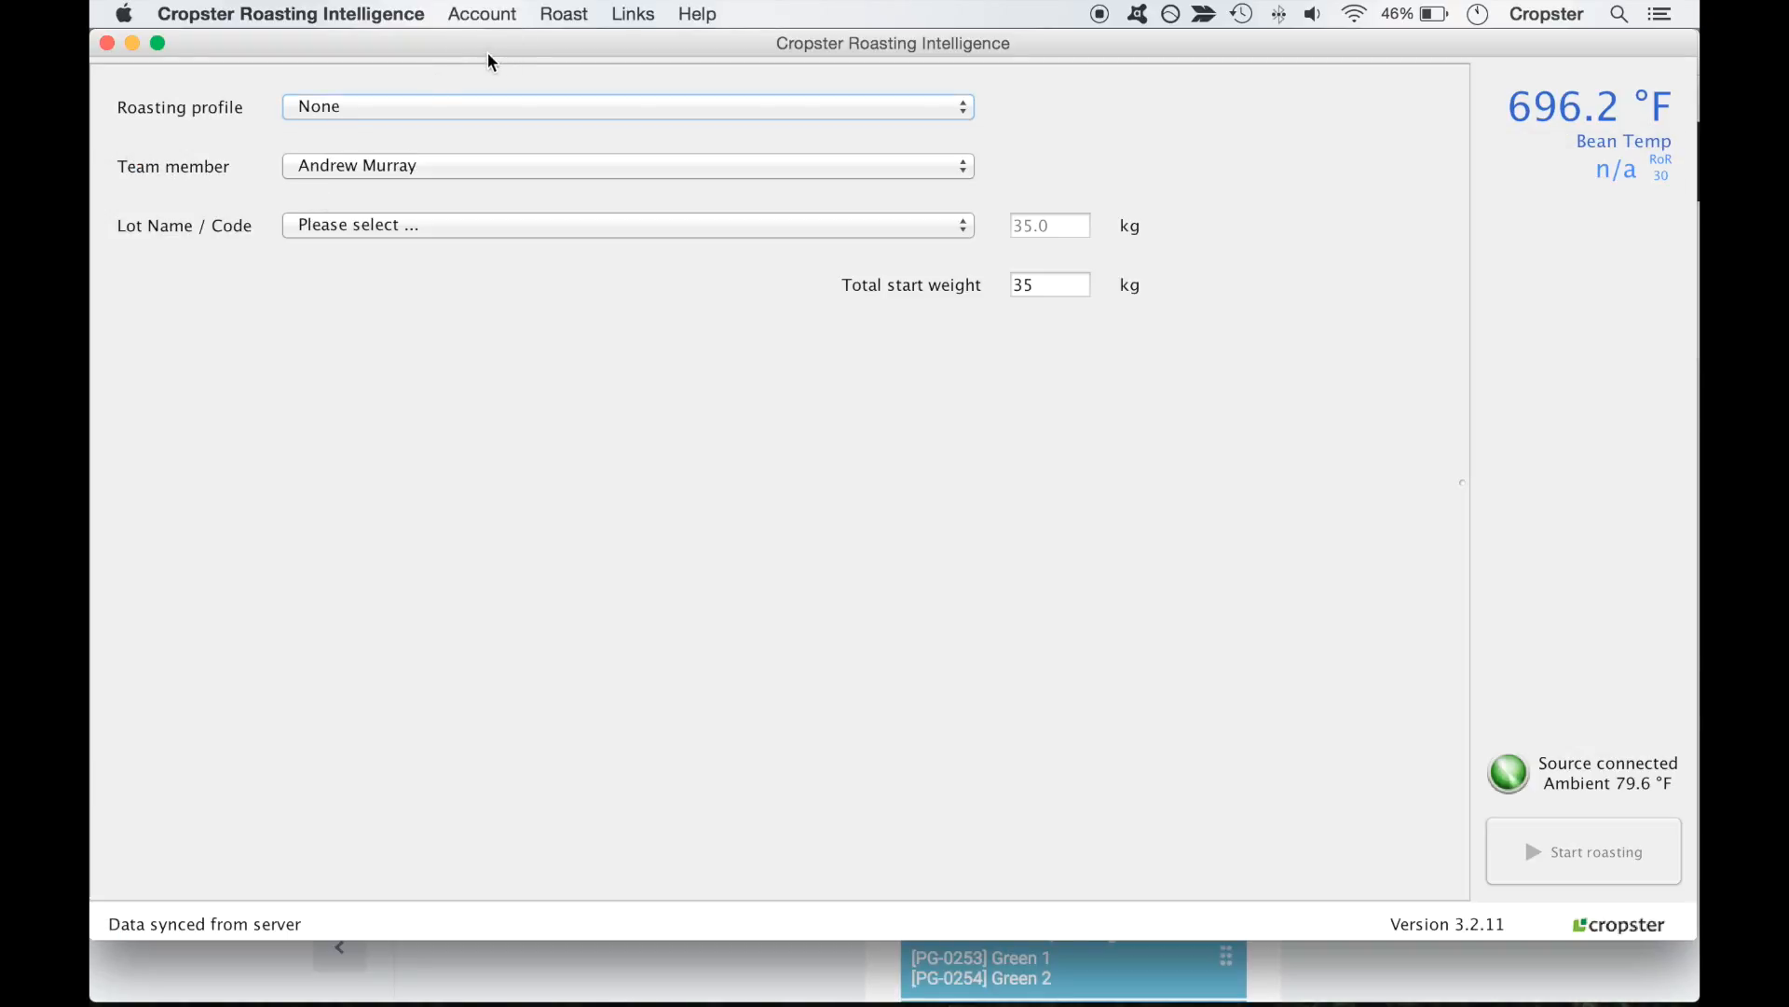
left_click(498, 18)
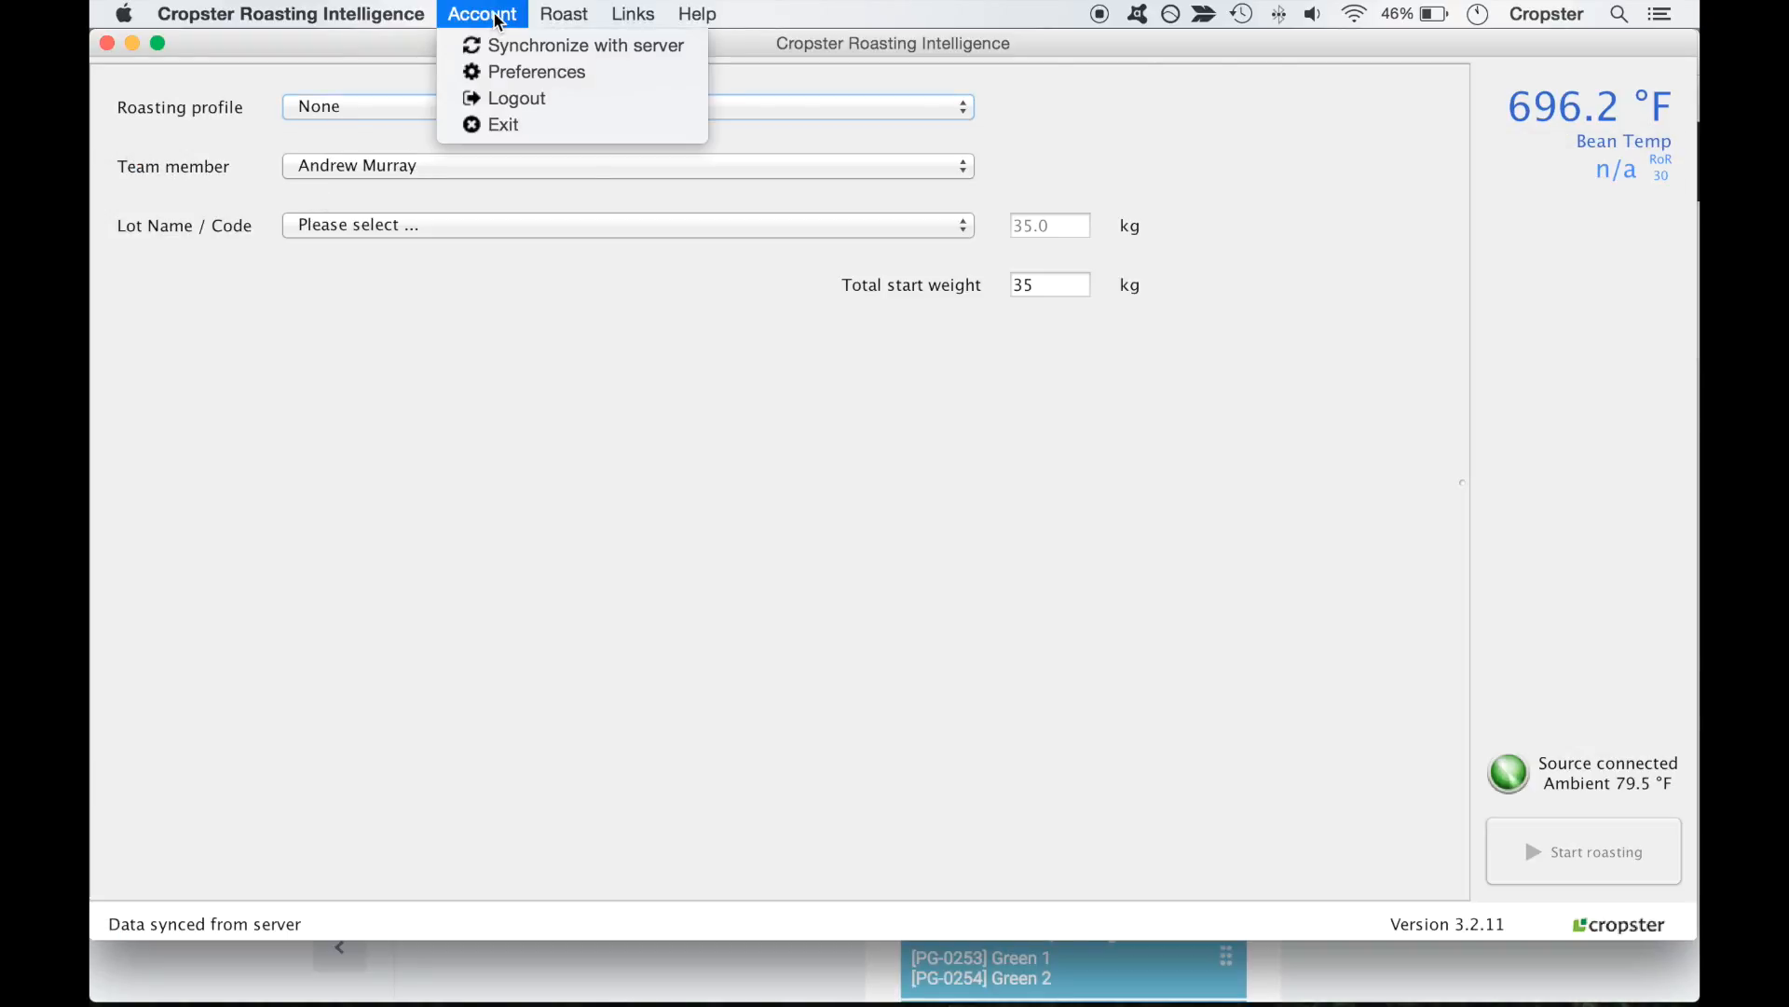
left_click(524, 46)
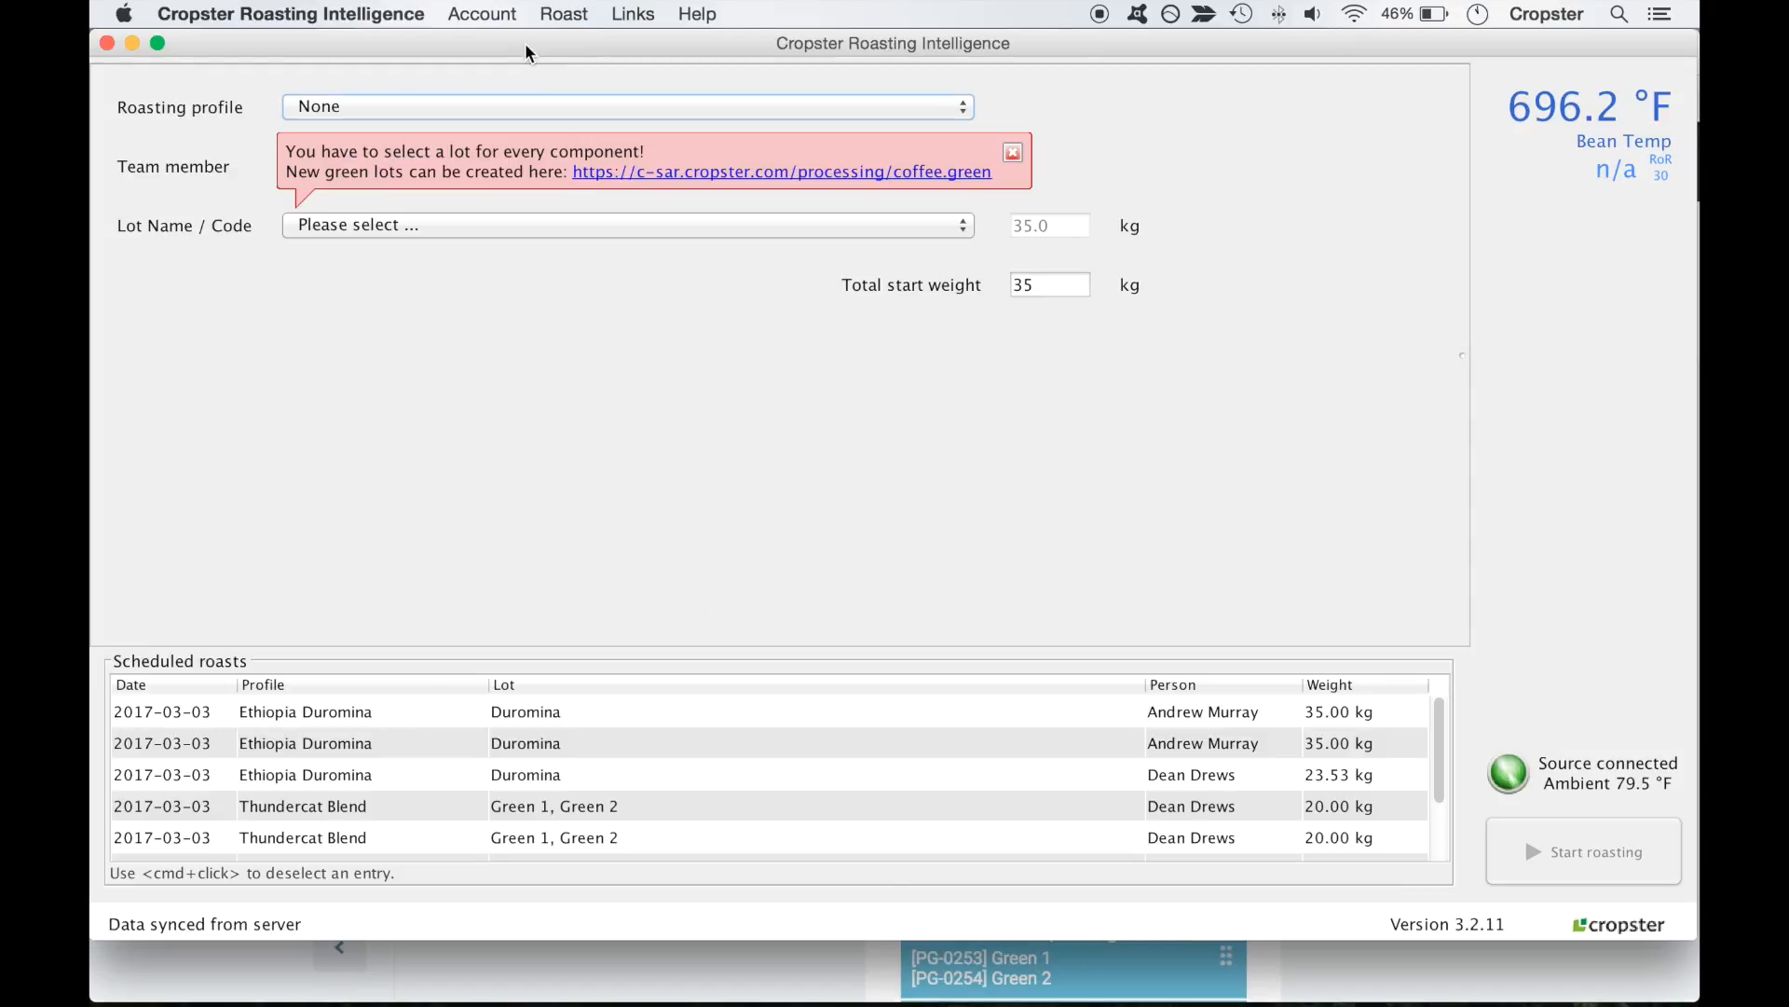
left_click(1013, 153)
scroll(963, 803, "down", 3)
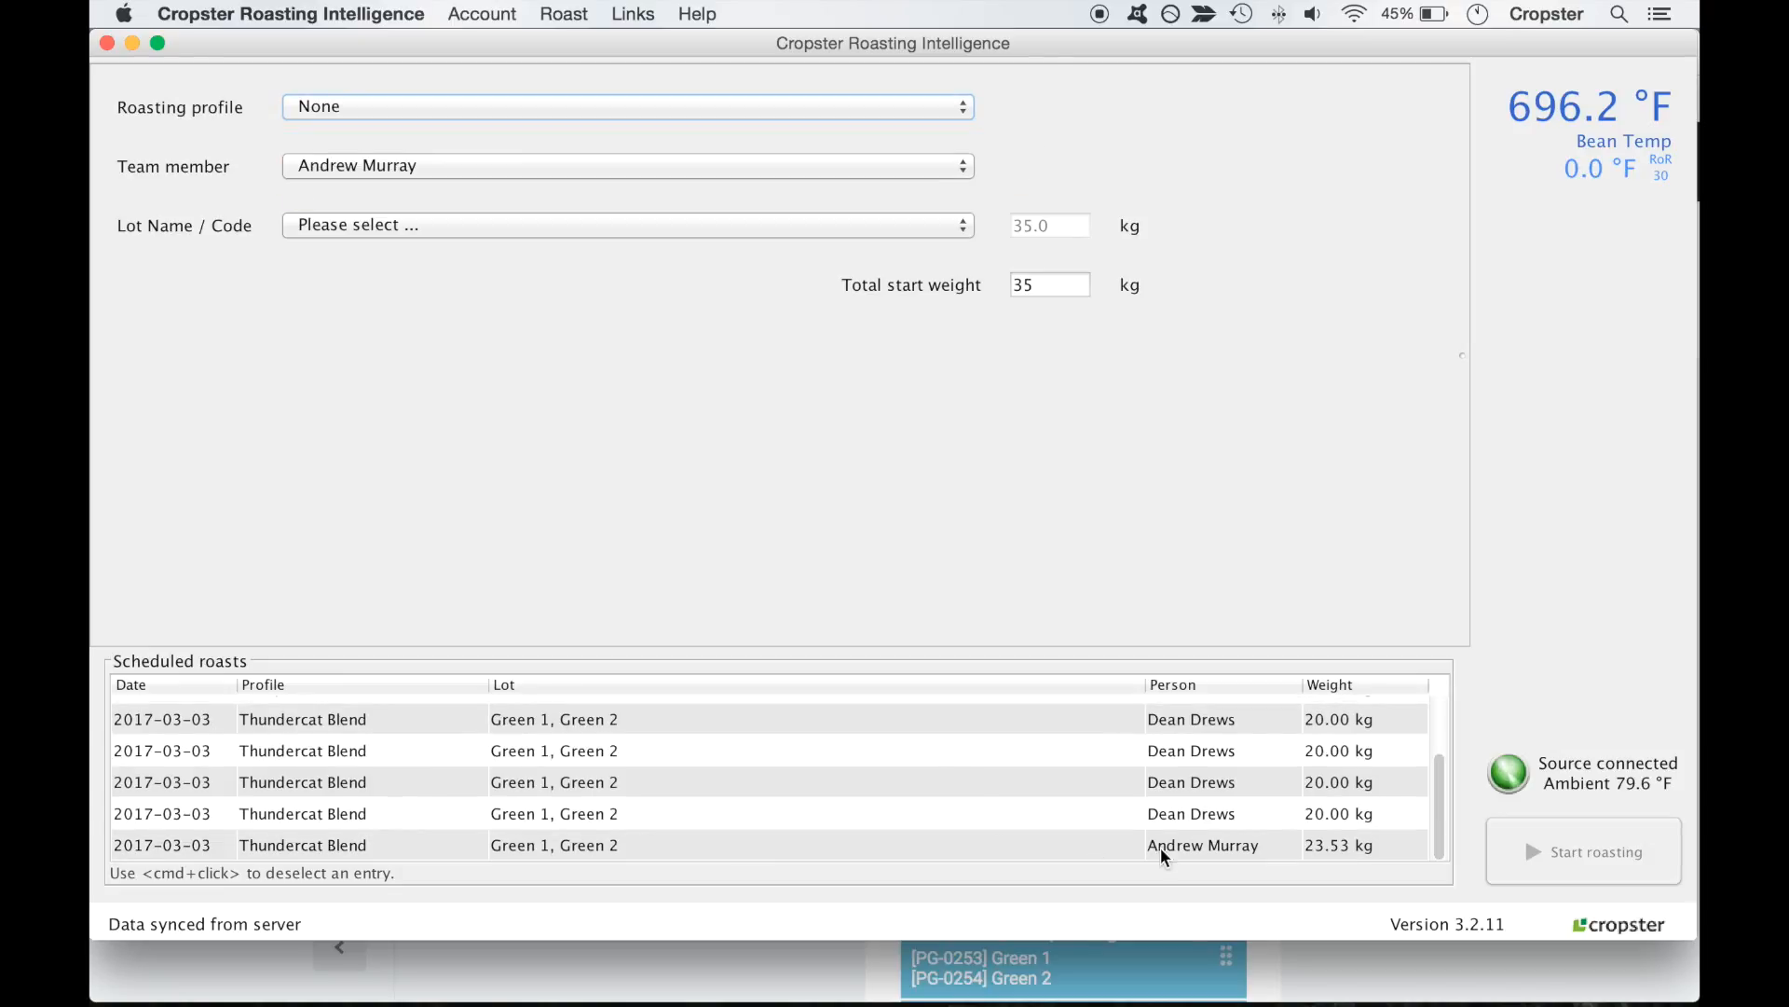
scroll(1193, 825, "up", 3)
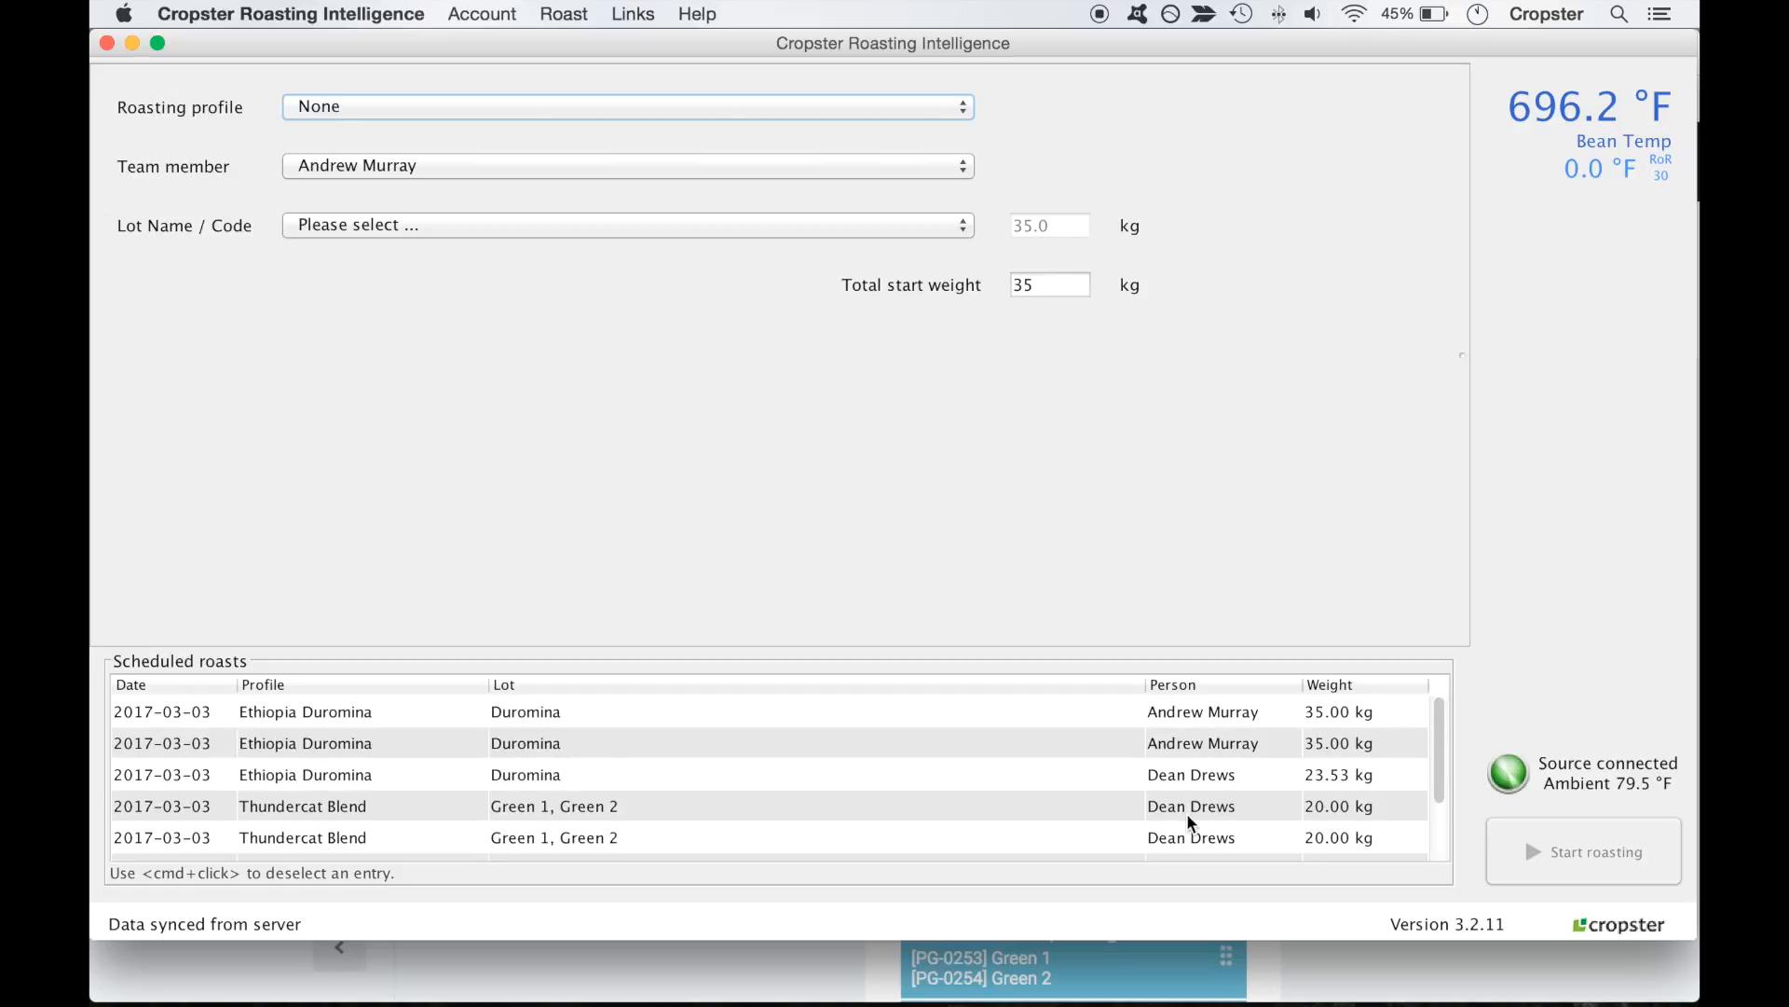
scroll(1193, 825, "down", 3)
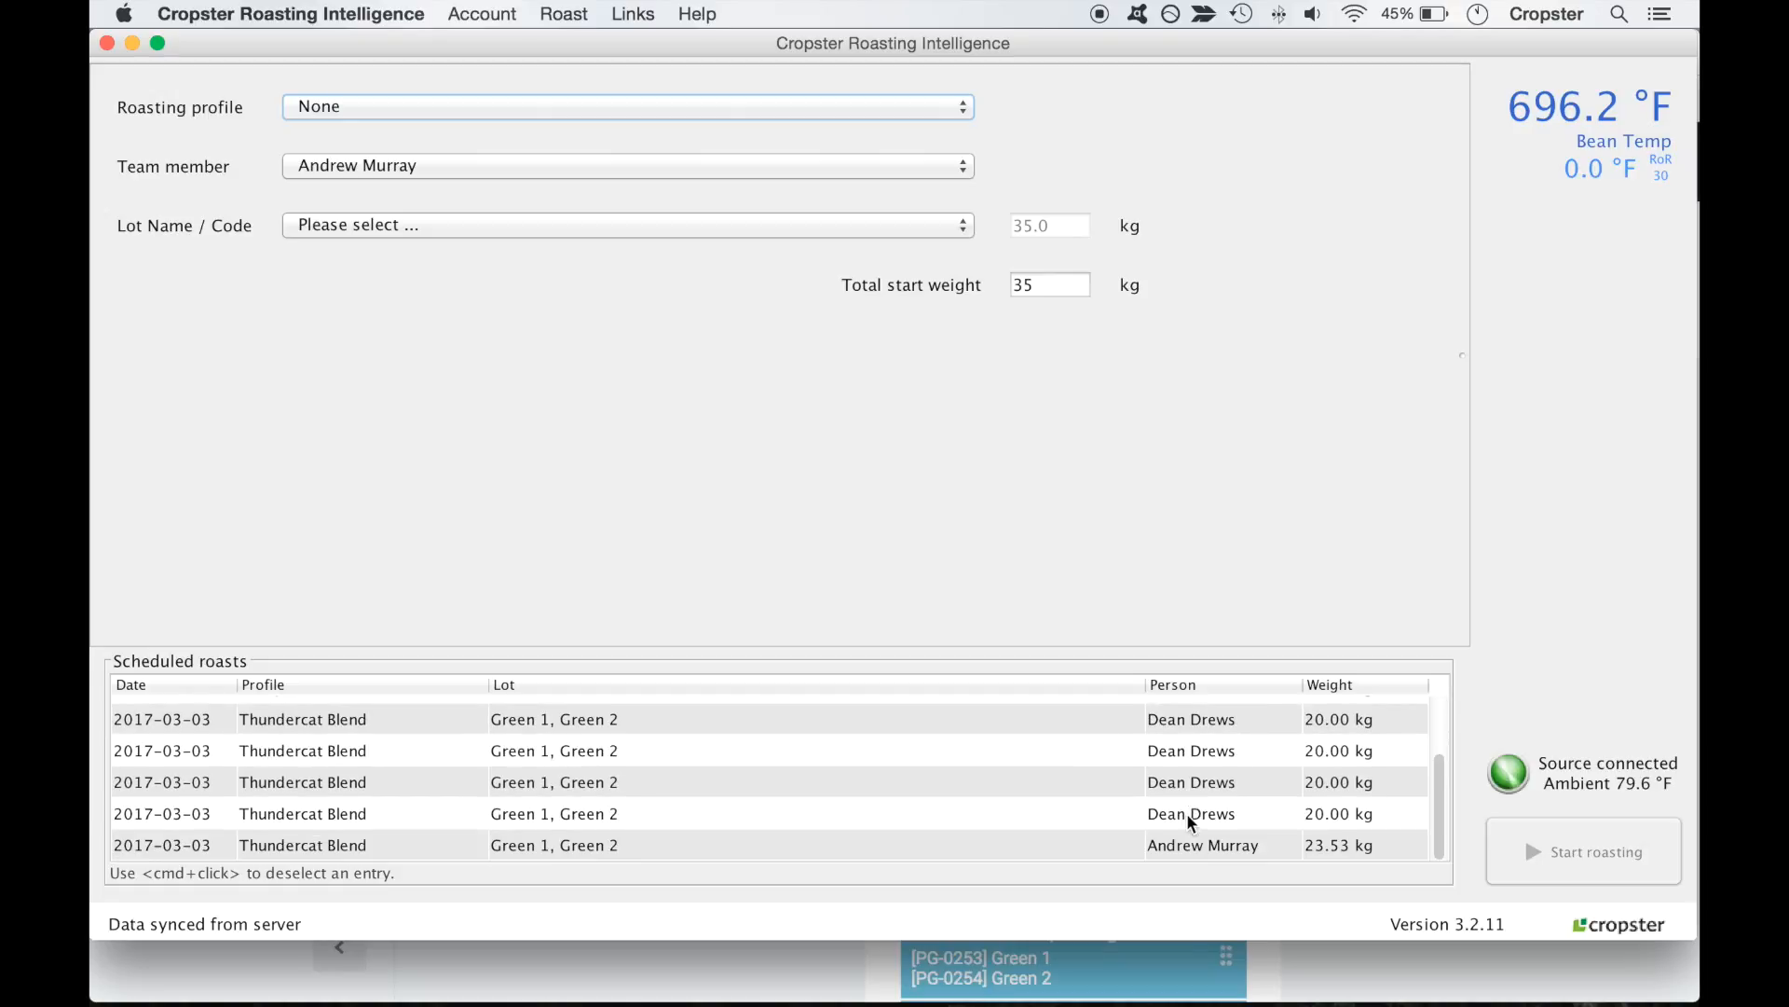
scroll(1191, 820, "up", 3)
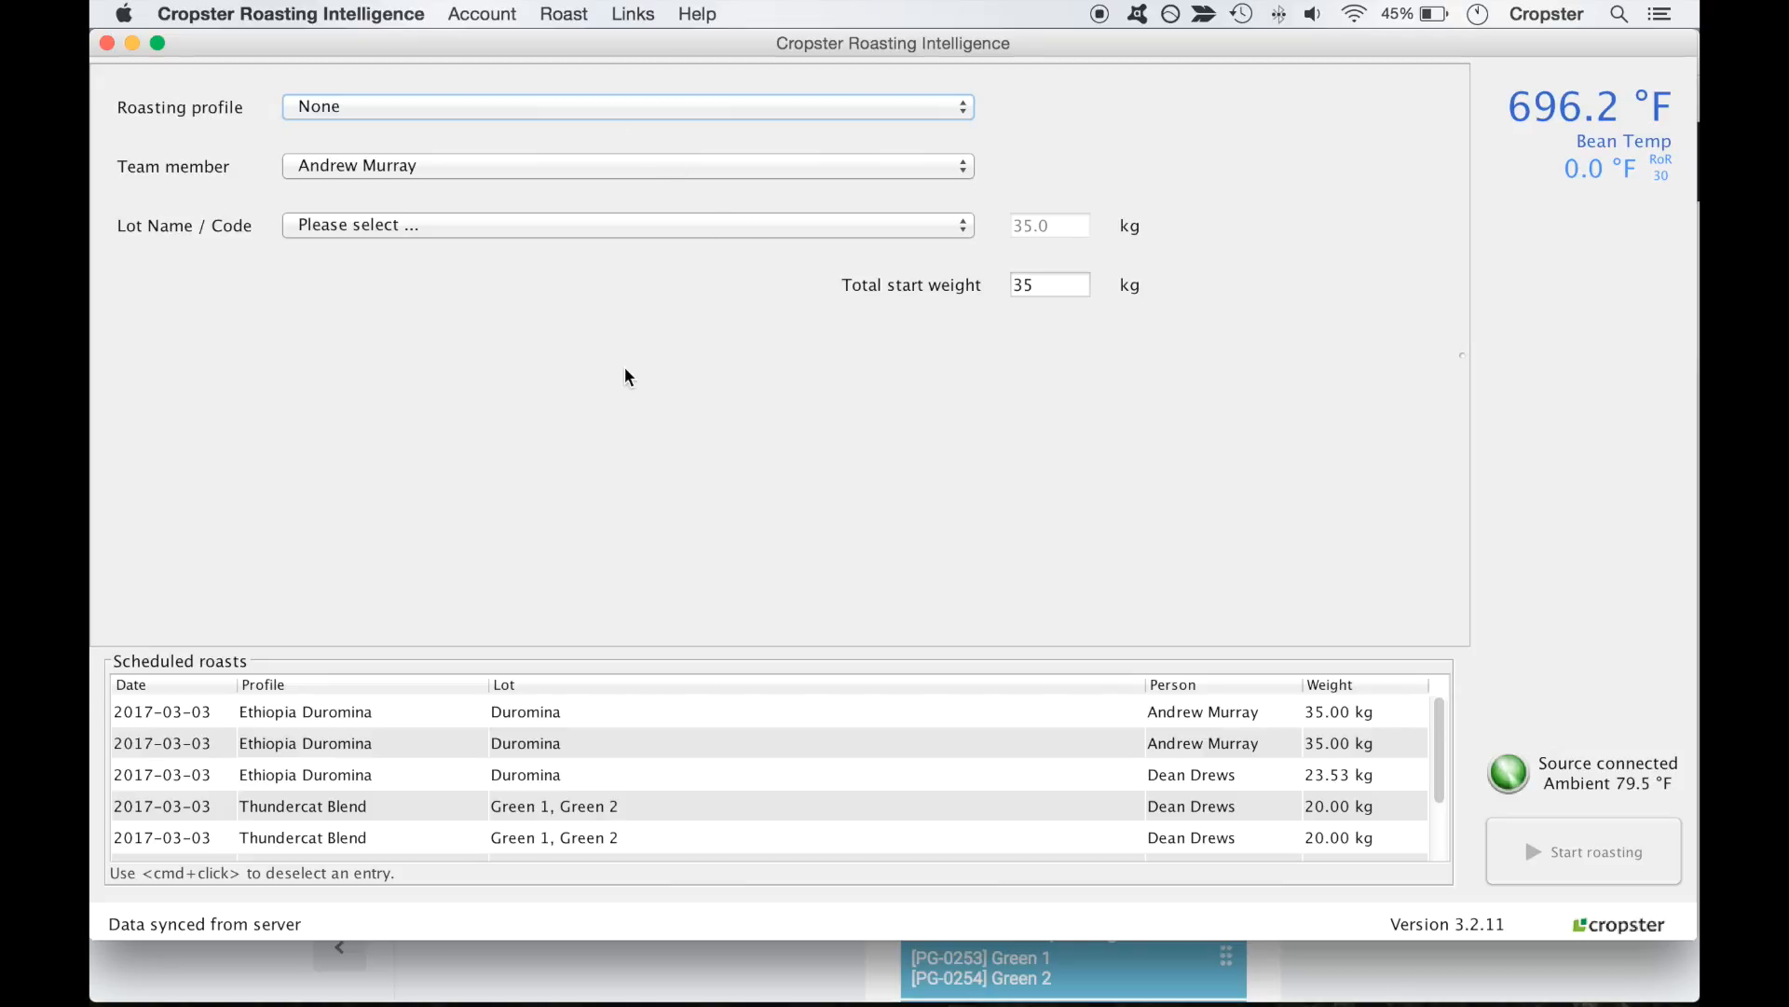
Try the Ethiopia Duromina roasting profile manually and set the roasting profile back to None
left_click(593, 109)
scroll(573, 252, "down", 4)
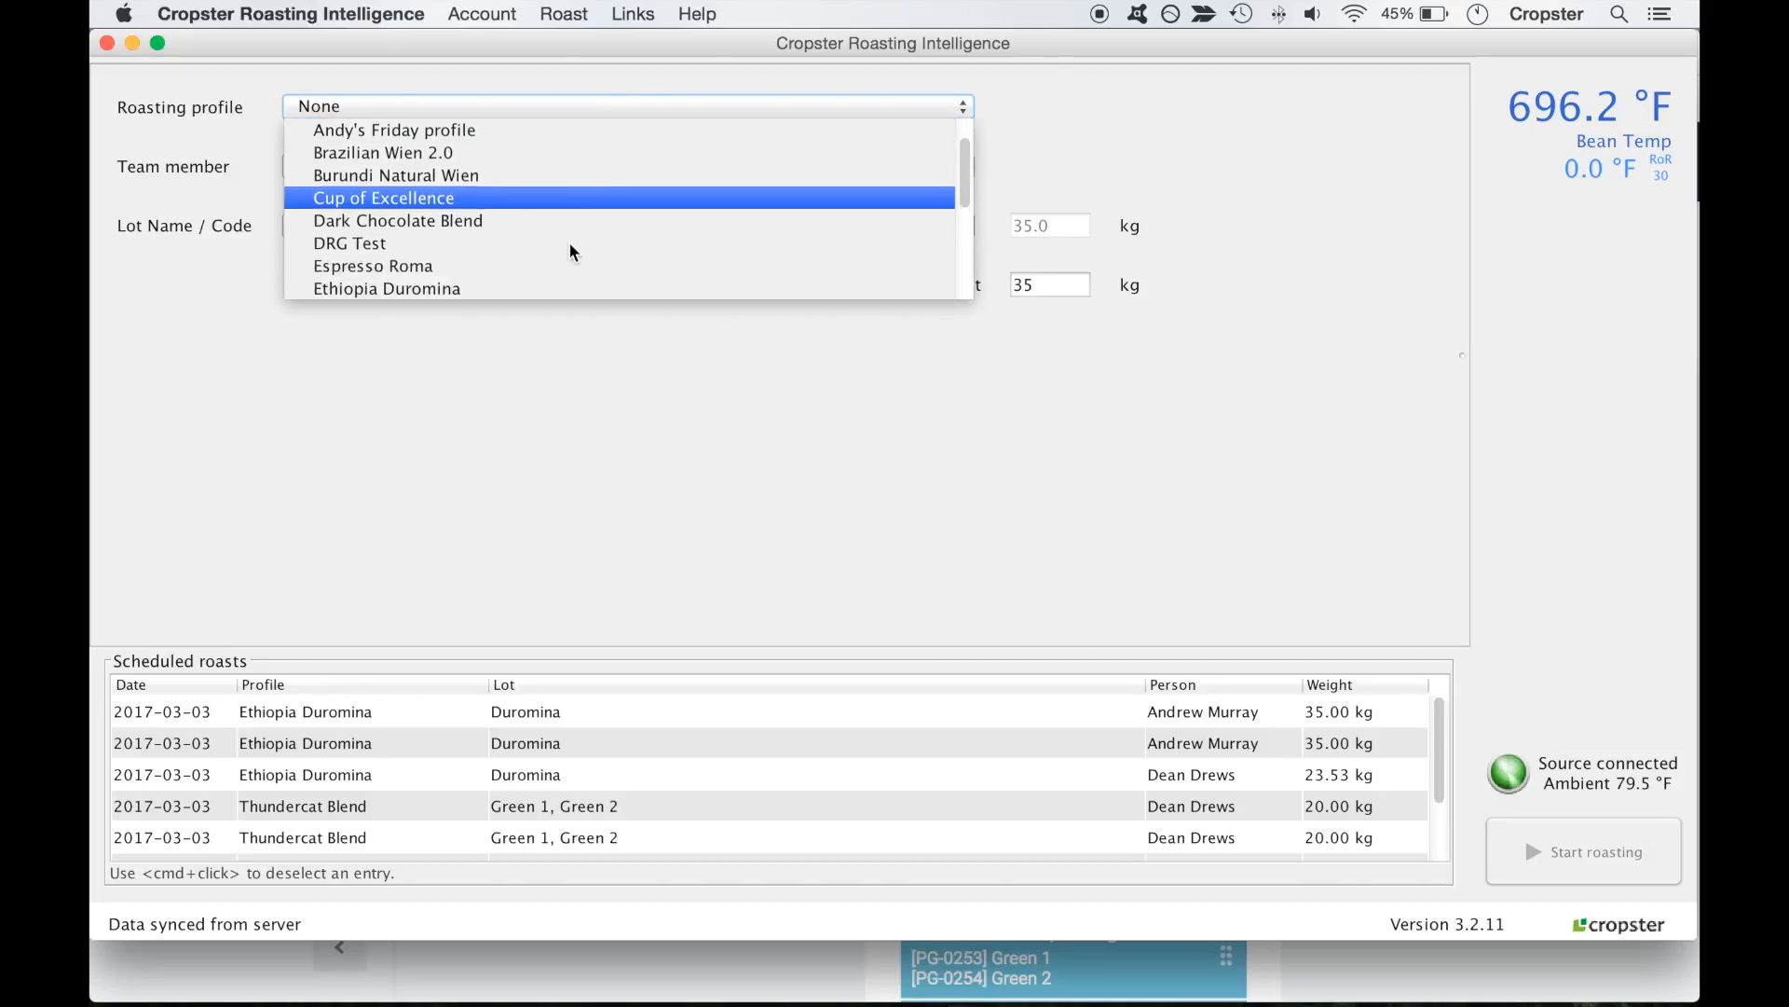
left_click(494, 241)
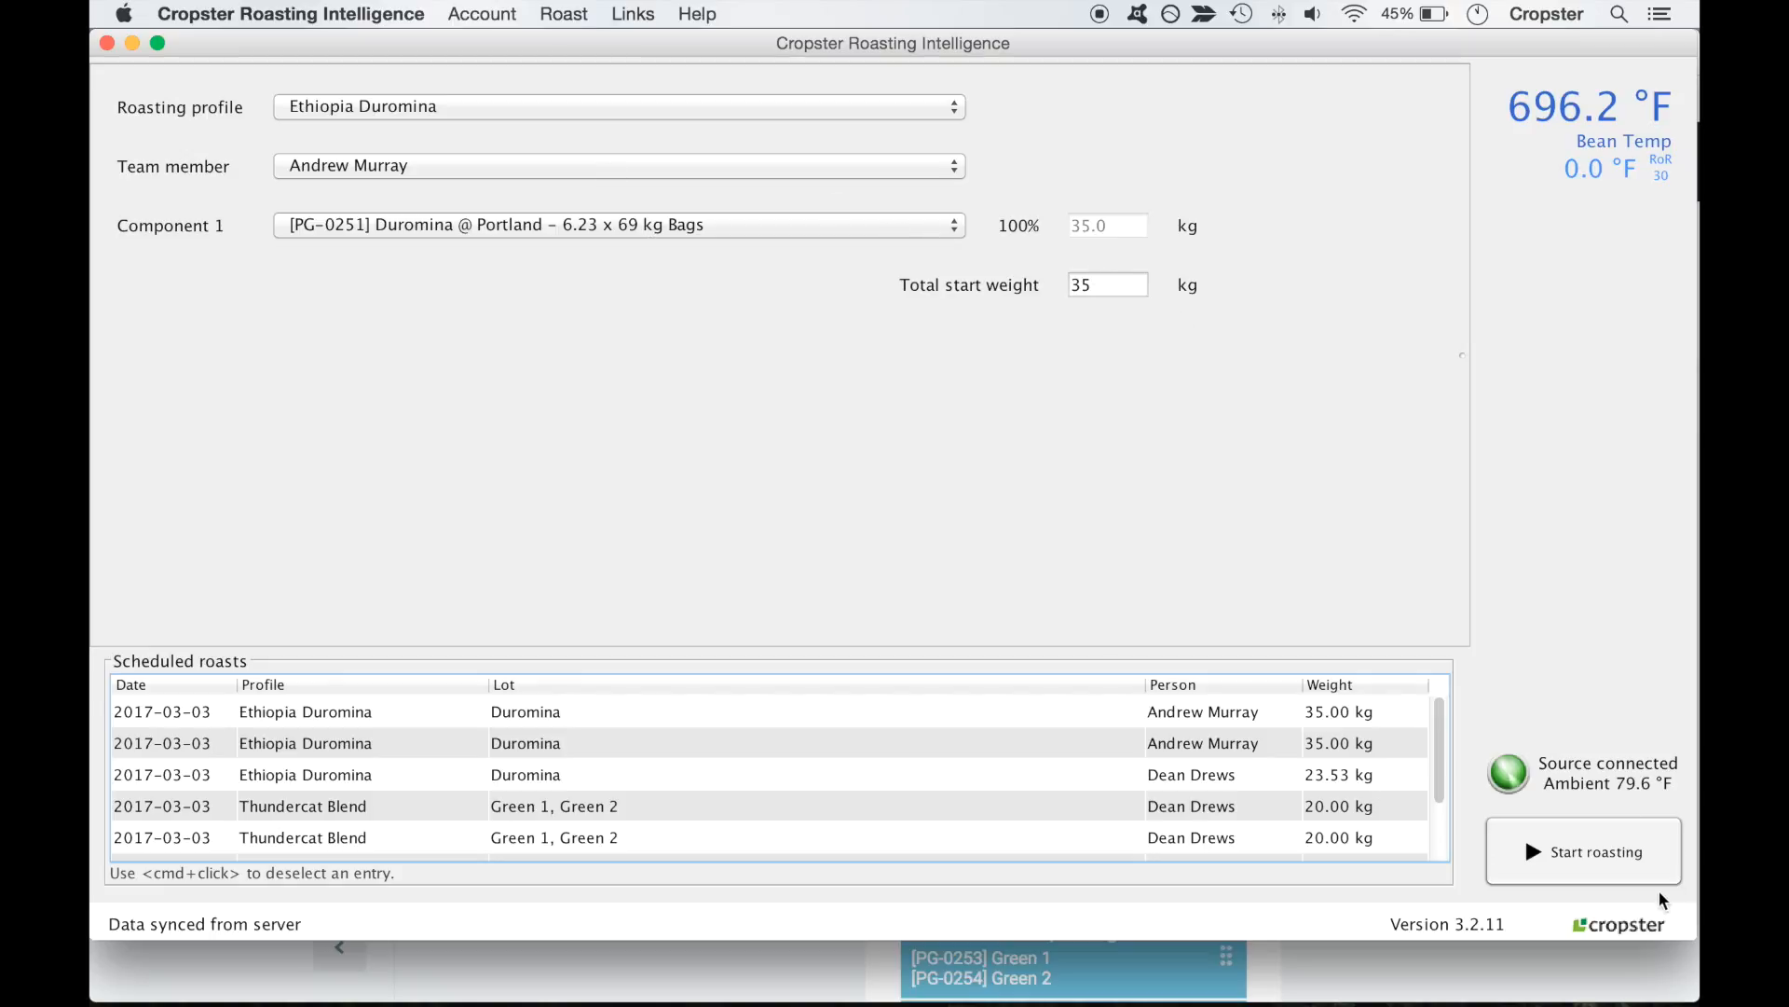
left_click(783, 108)
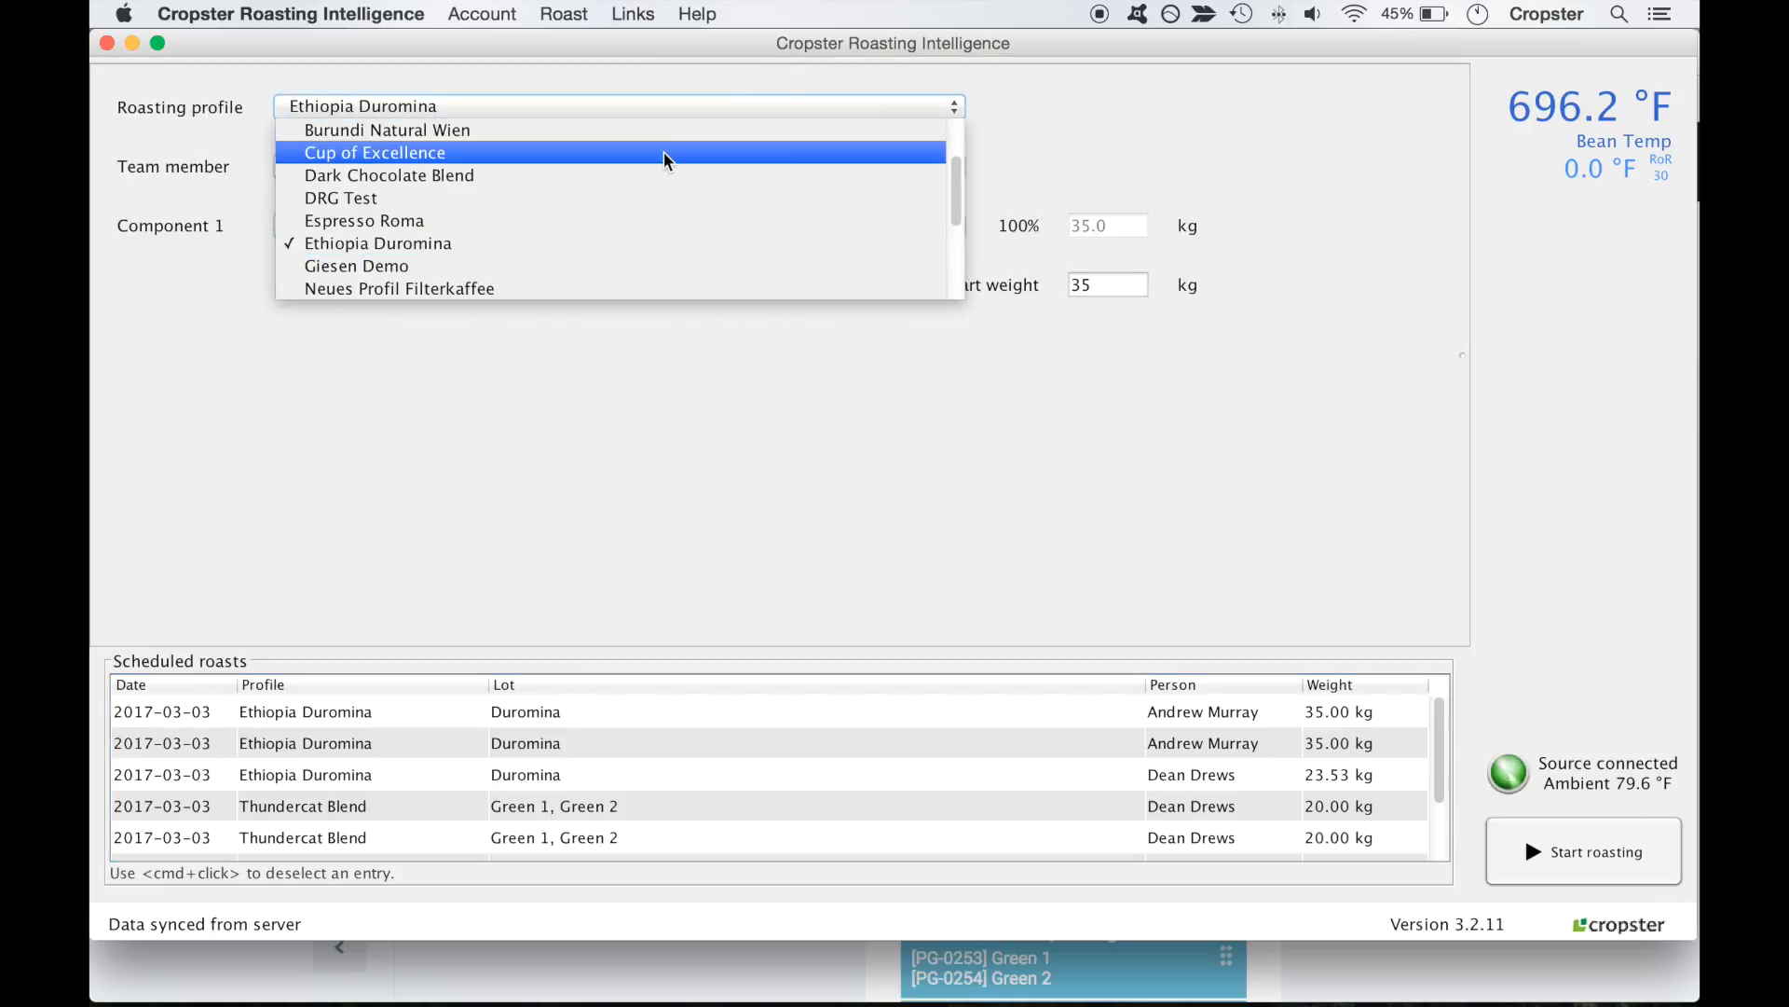
scroll(678, 202, "up", 1)
scroll(651, 158, "up", 1)
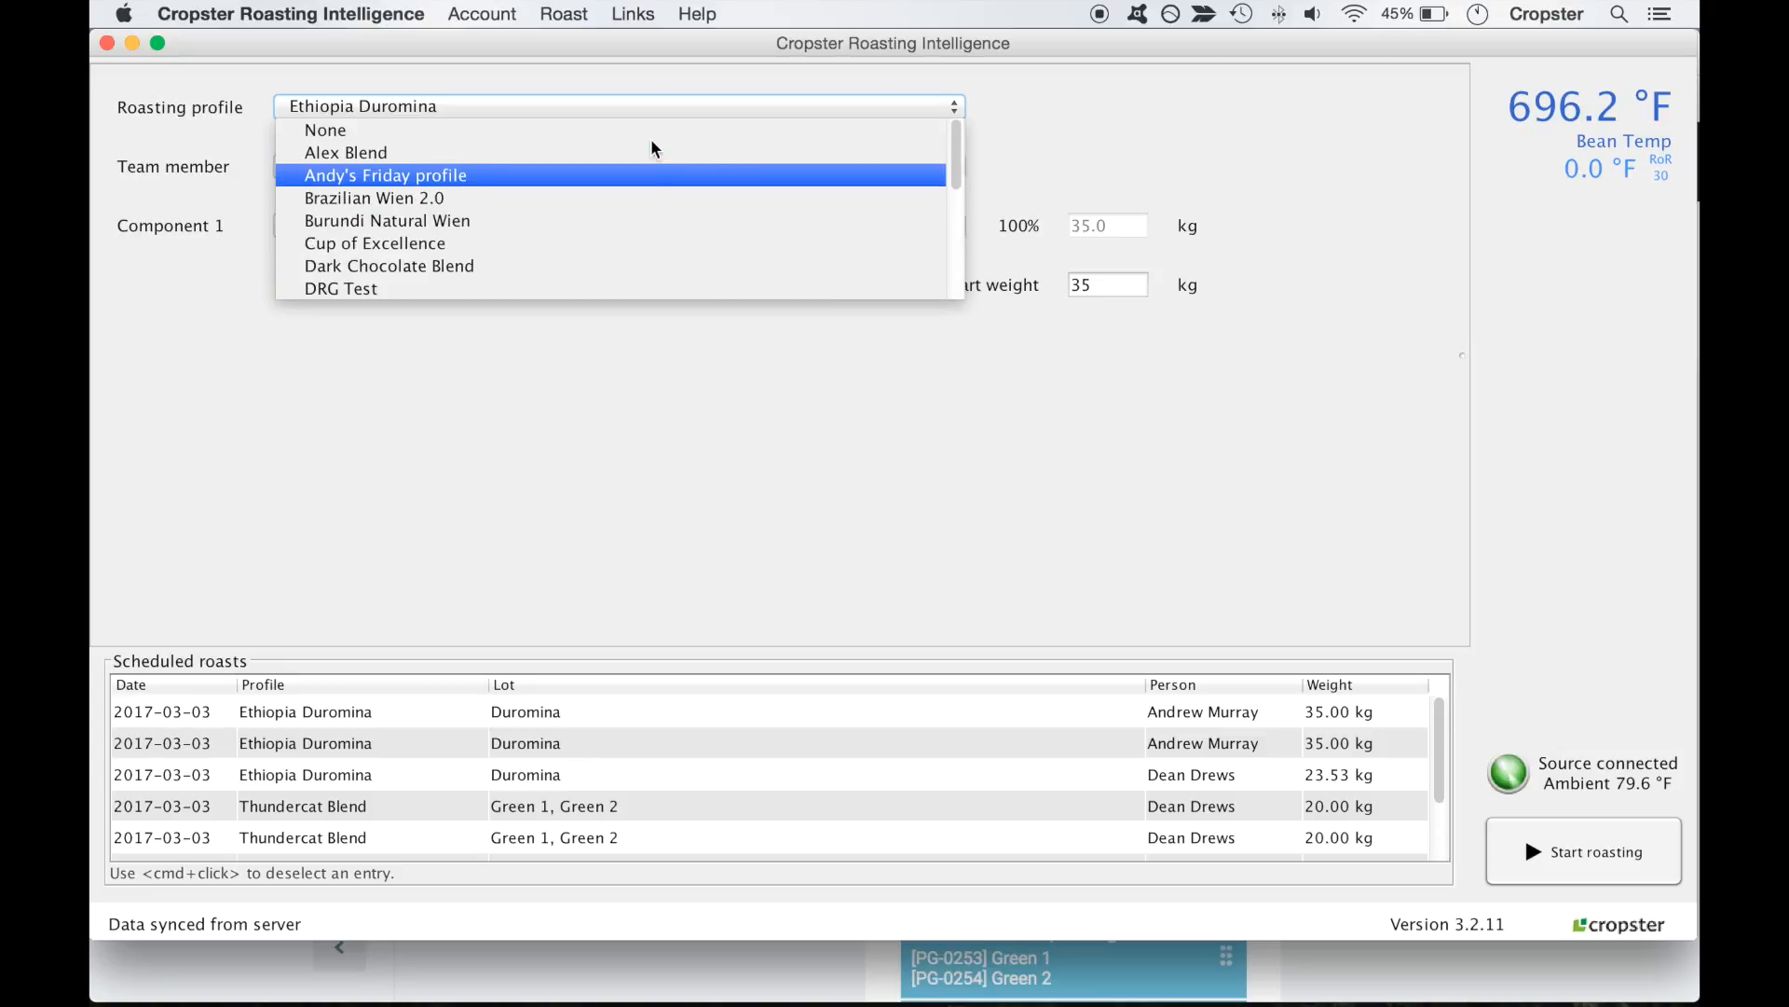
left_click(623, 132)
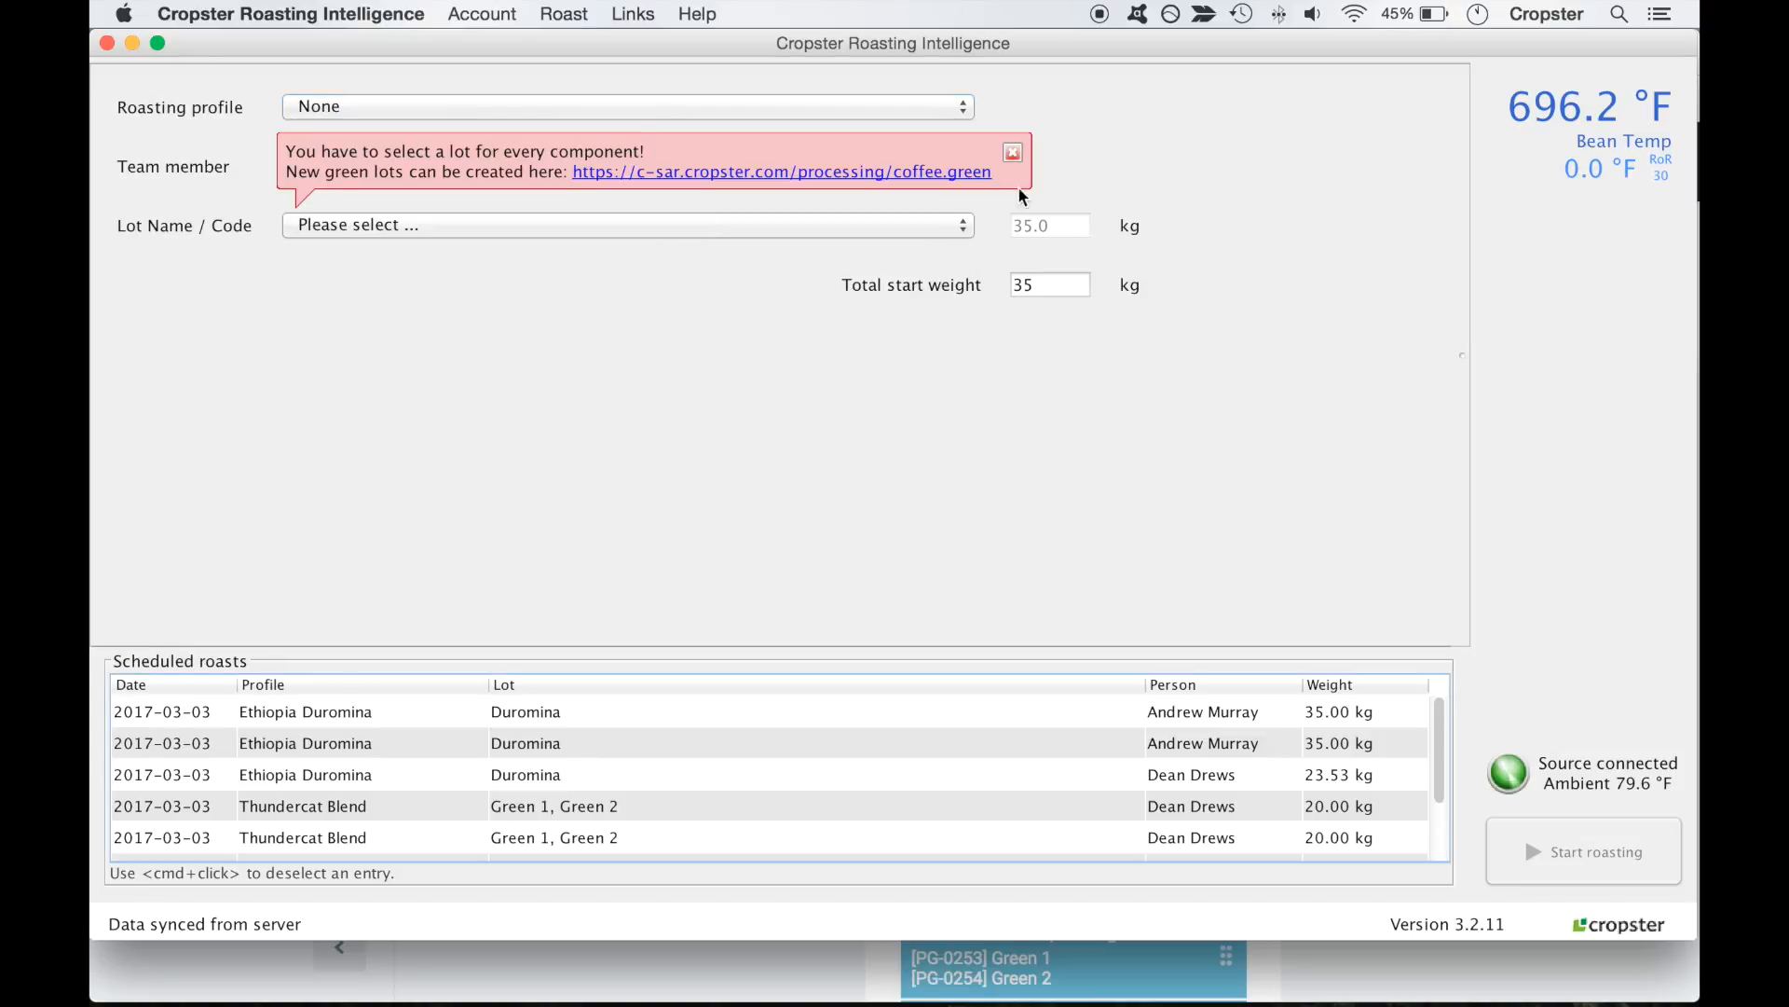
left_click(1012, 153)
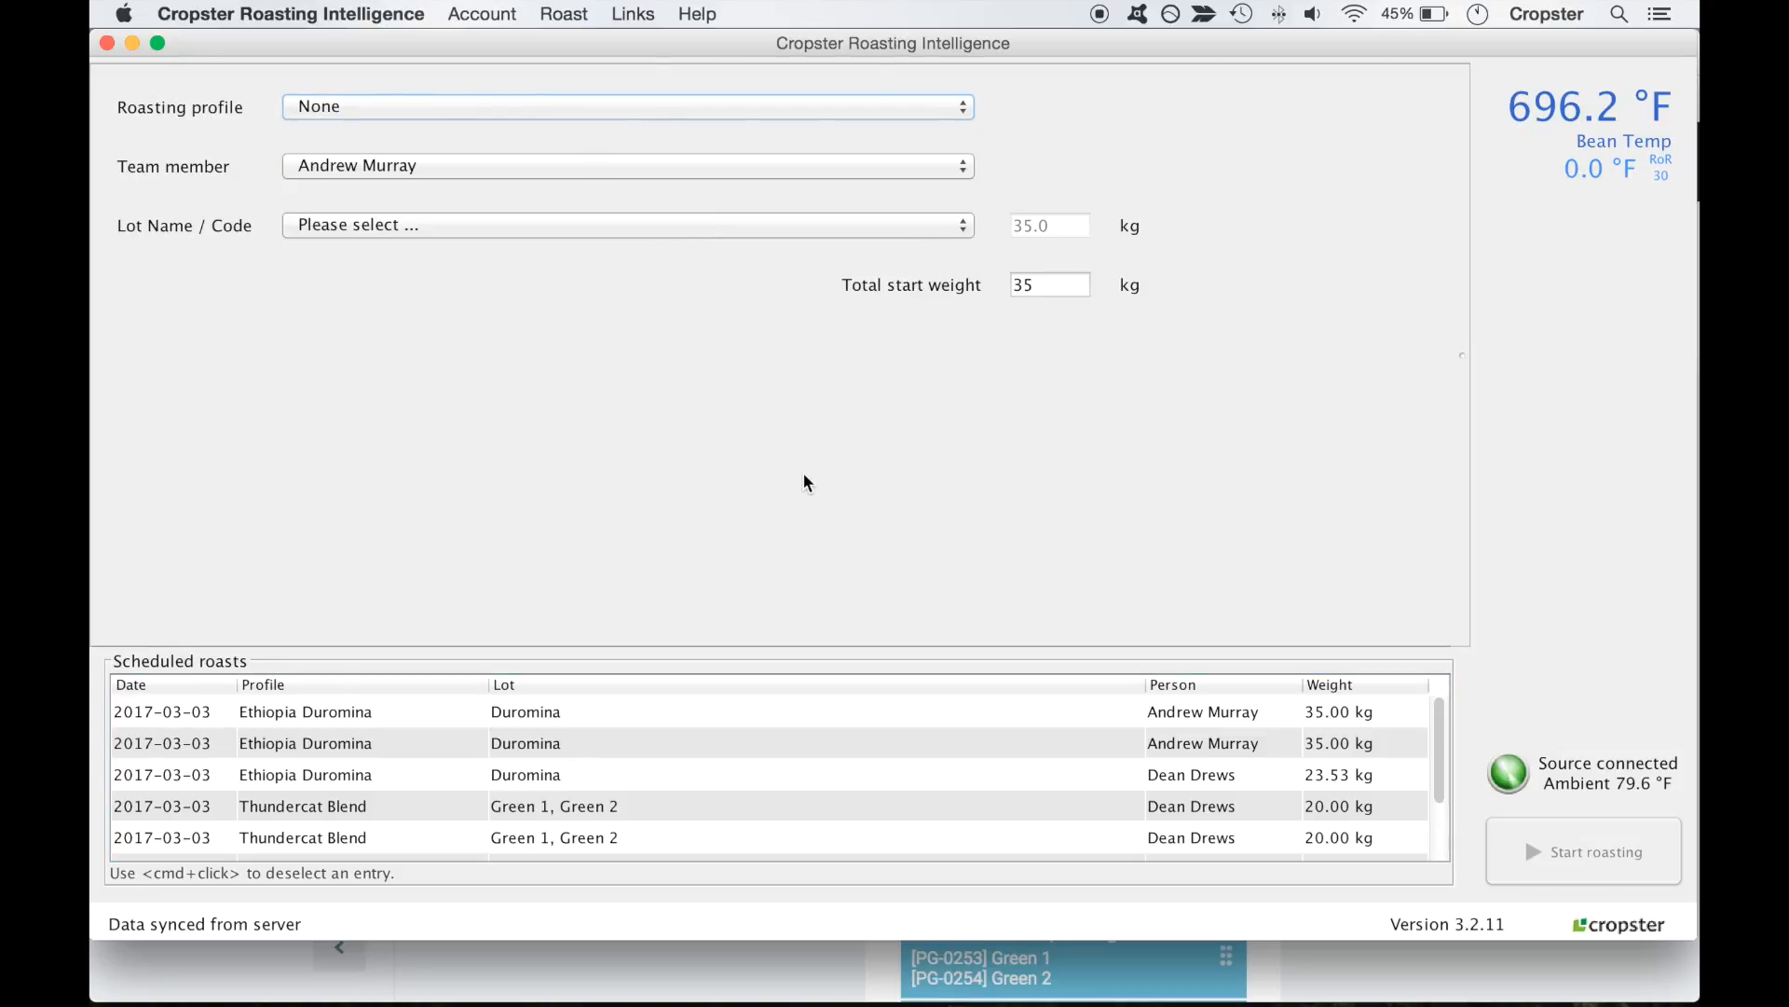
Run the first scheduled 35 kg Ethiopia Duromina roast with a forced start, stop it and finish it
left_click(597, 714)
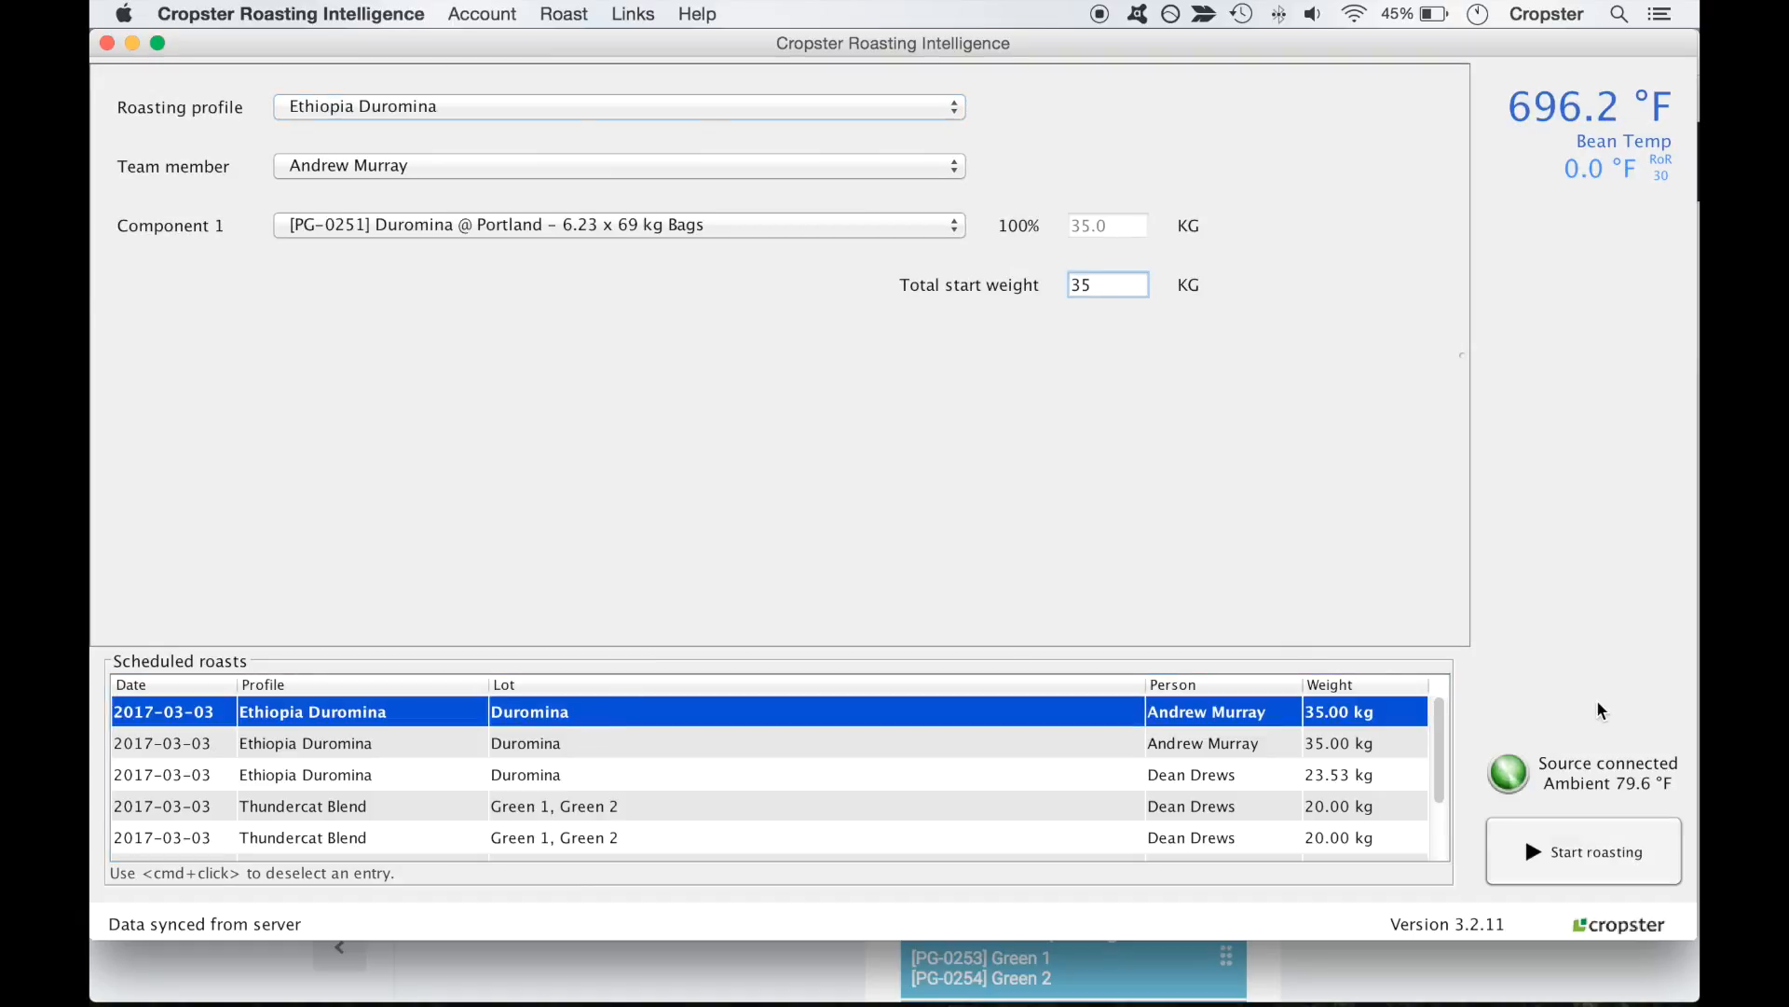
left_click(1572, 850)
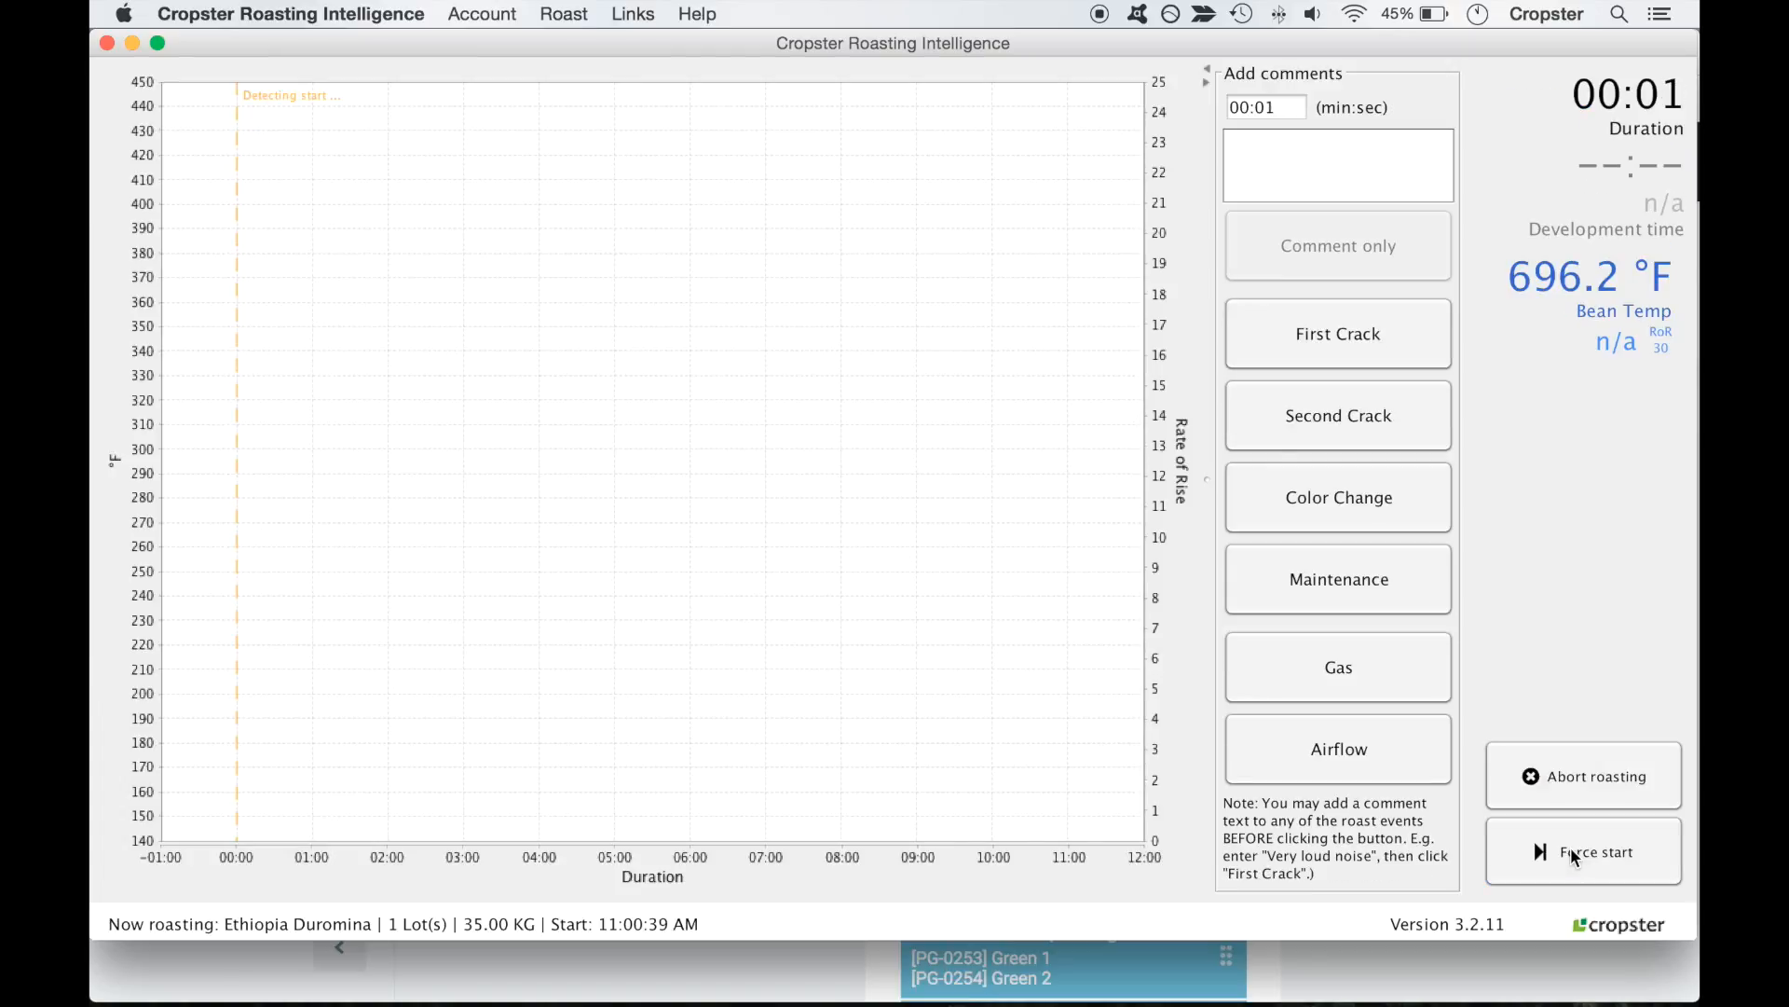
left_click(1570, 847)
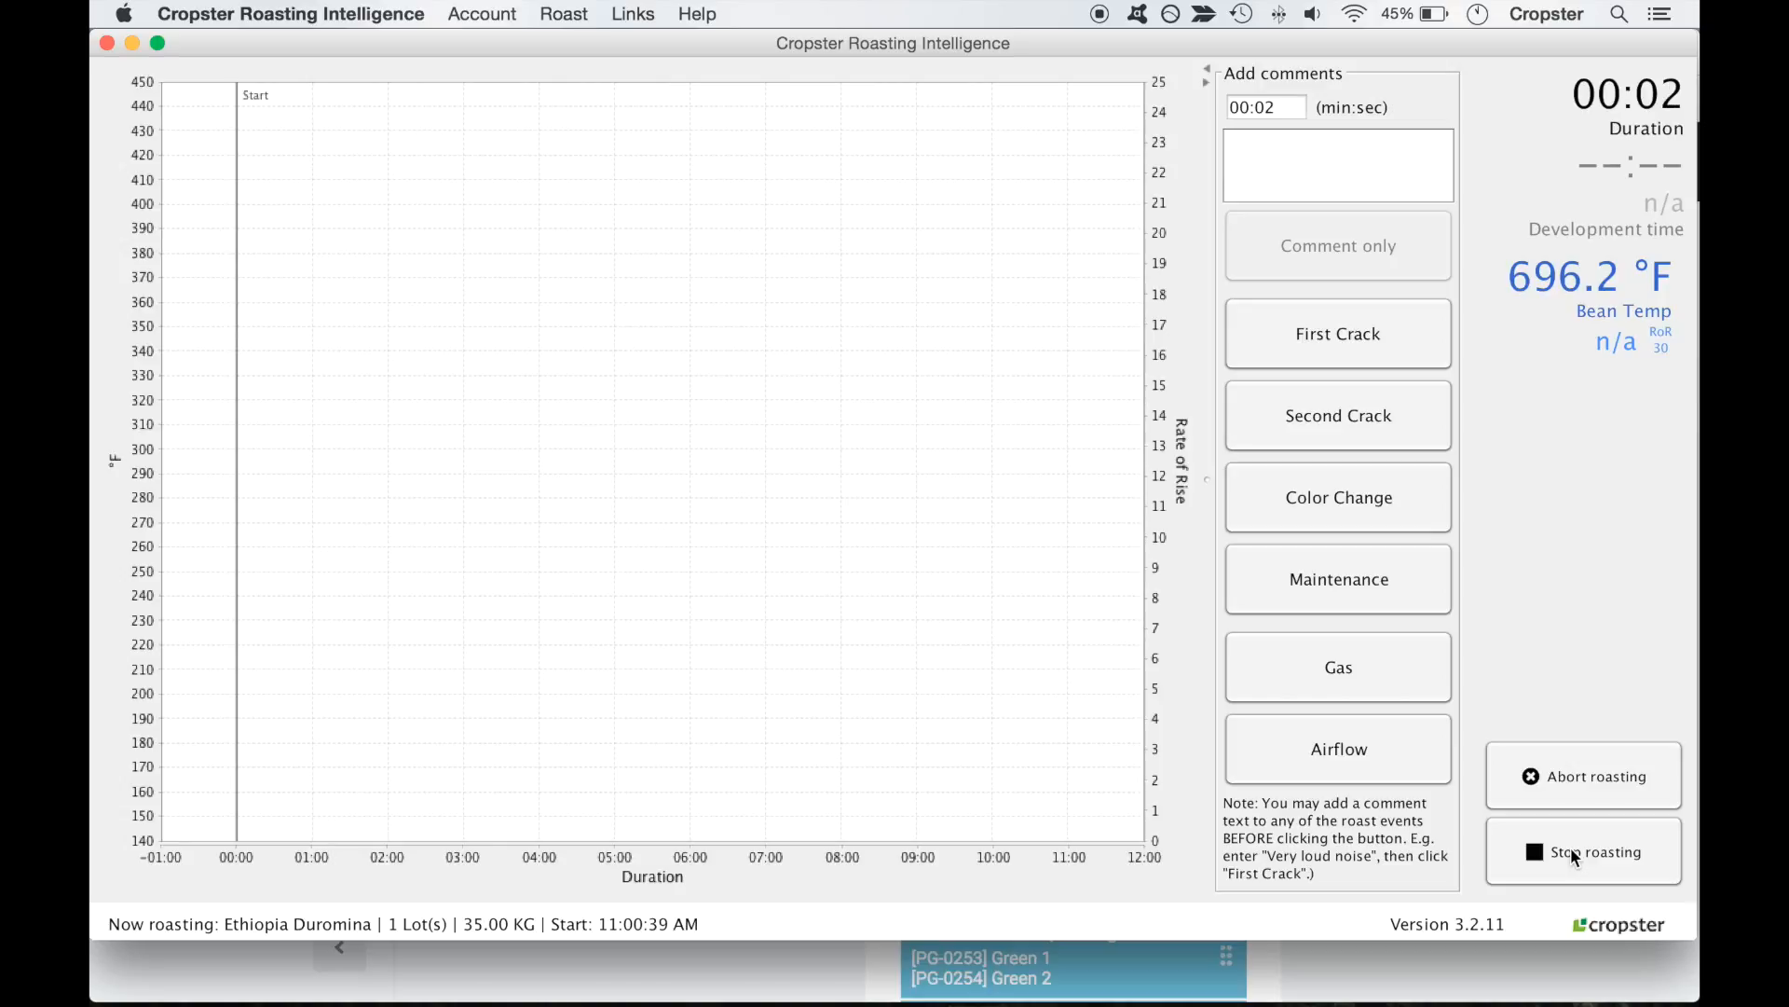
left_click(1570, 847)
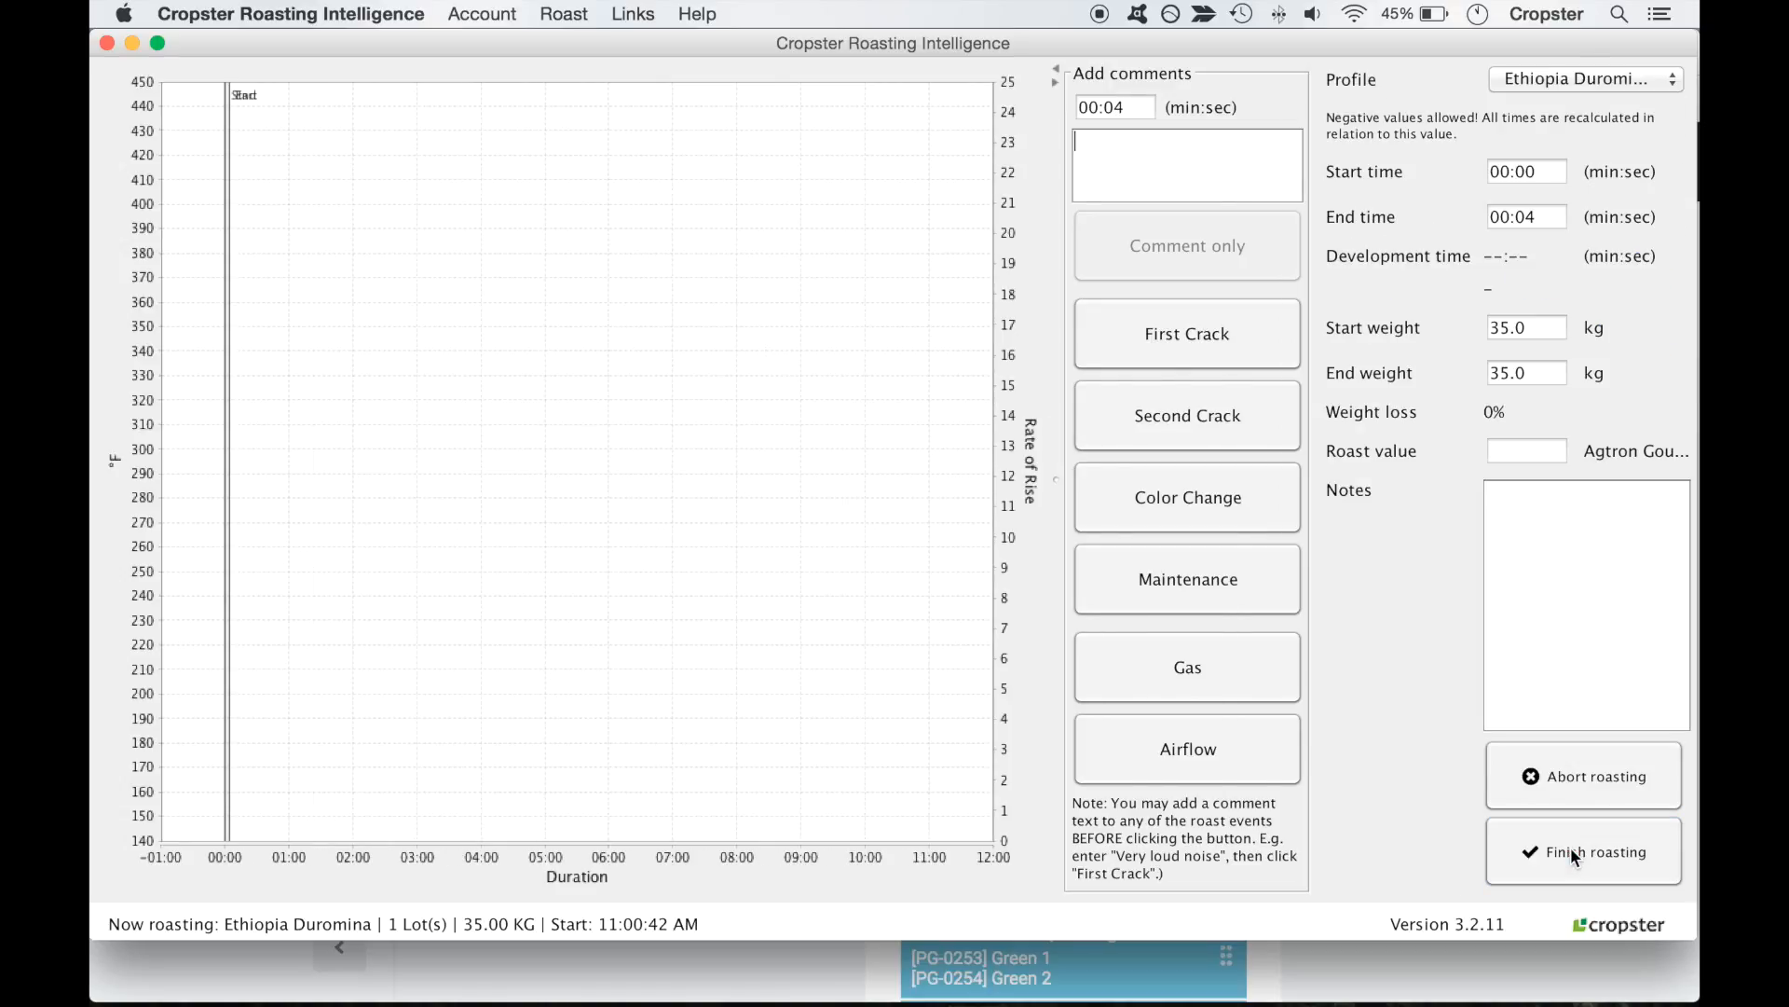
left_click(1569, 847)
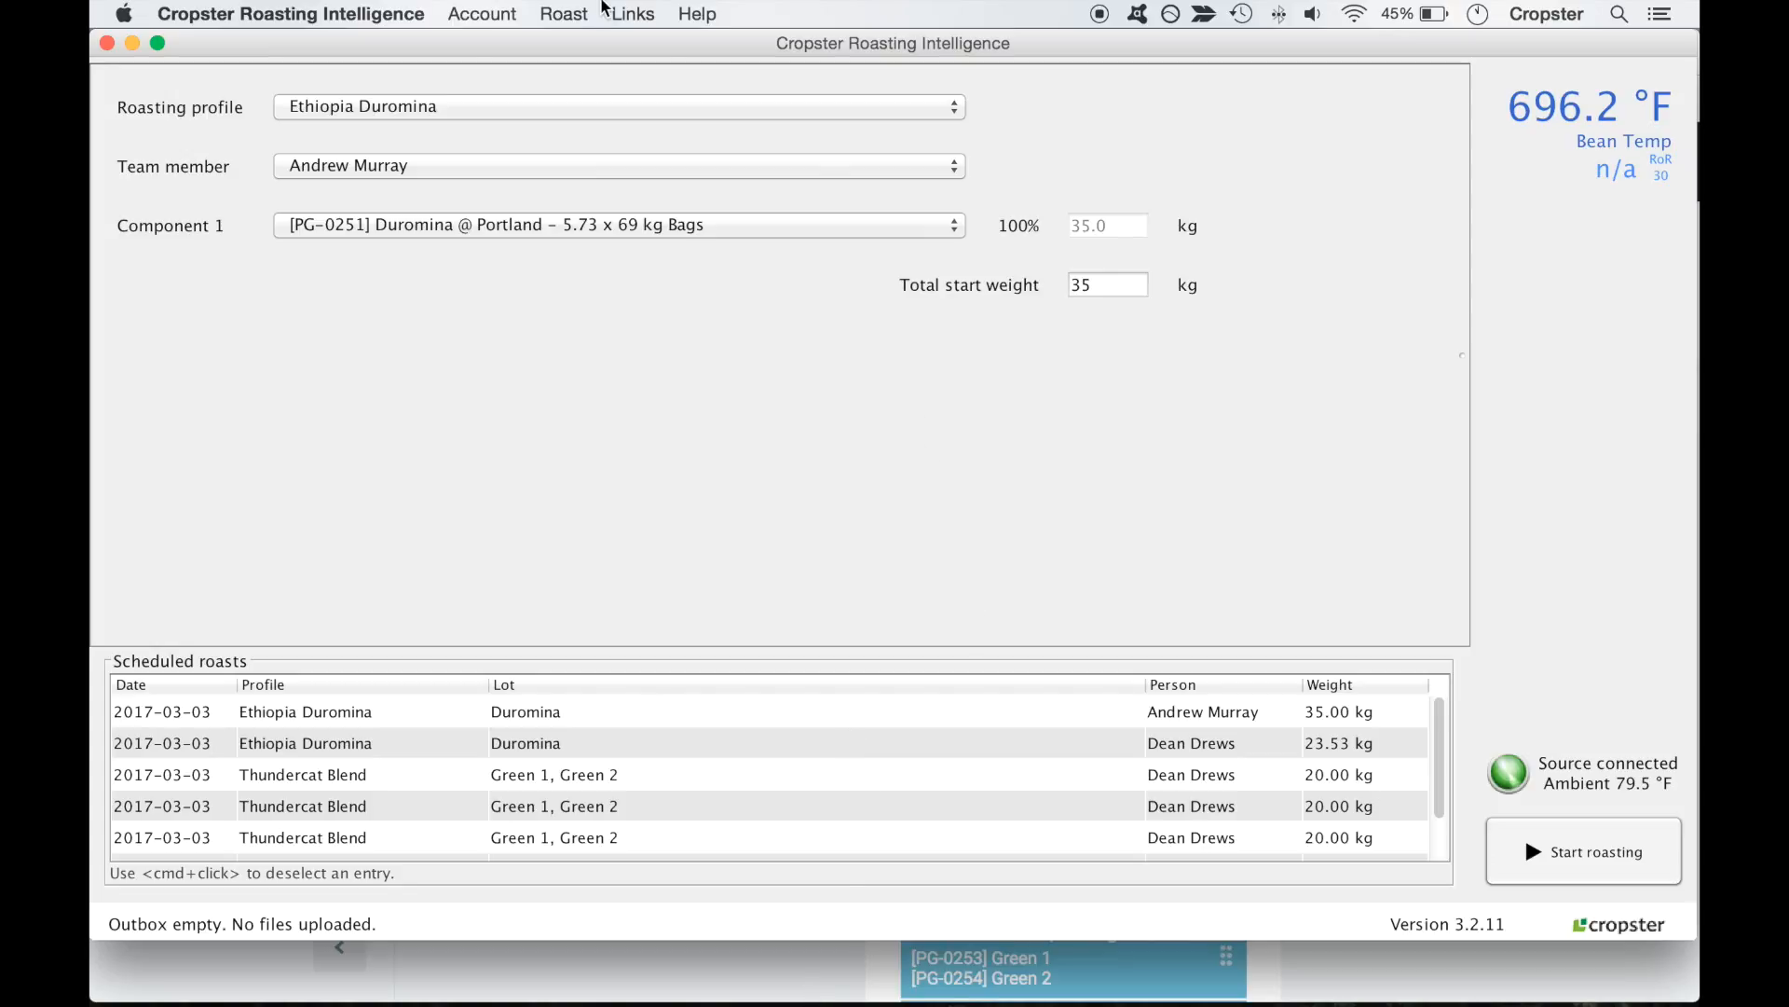
Check the statuses in the scheduled roasts and completed roasts lists, closing each list again
left_click(566, 14)
left_click(619, 75)
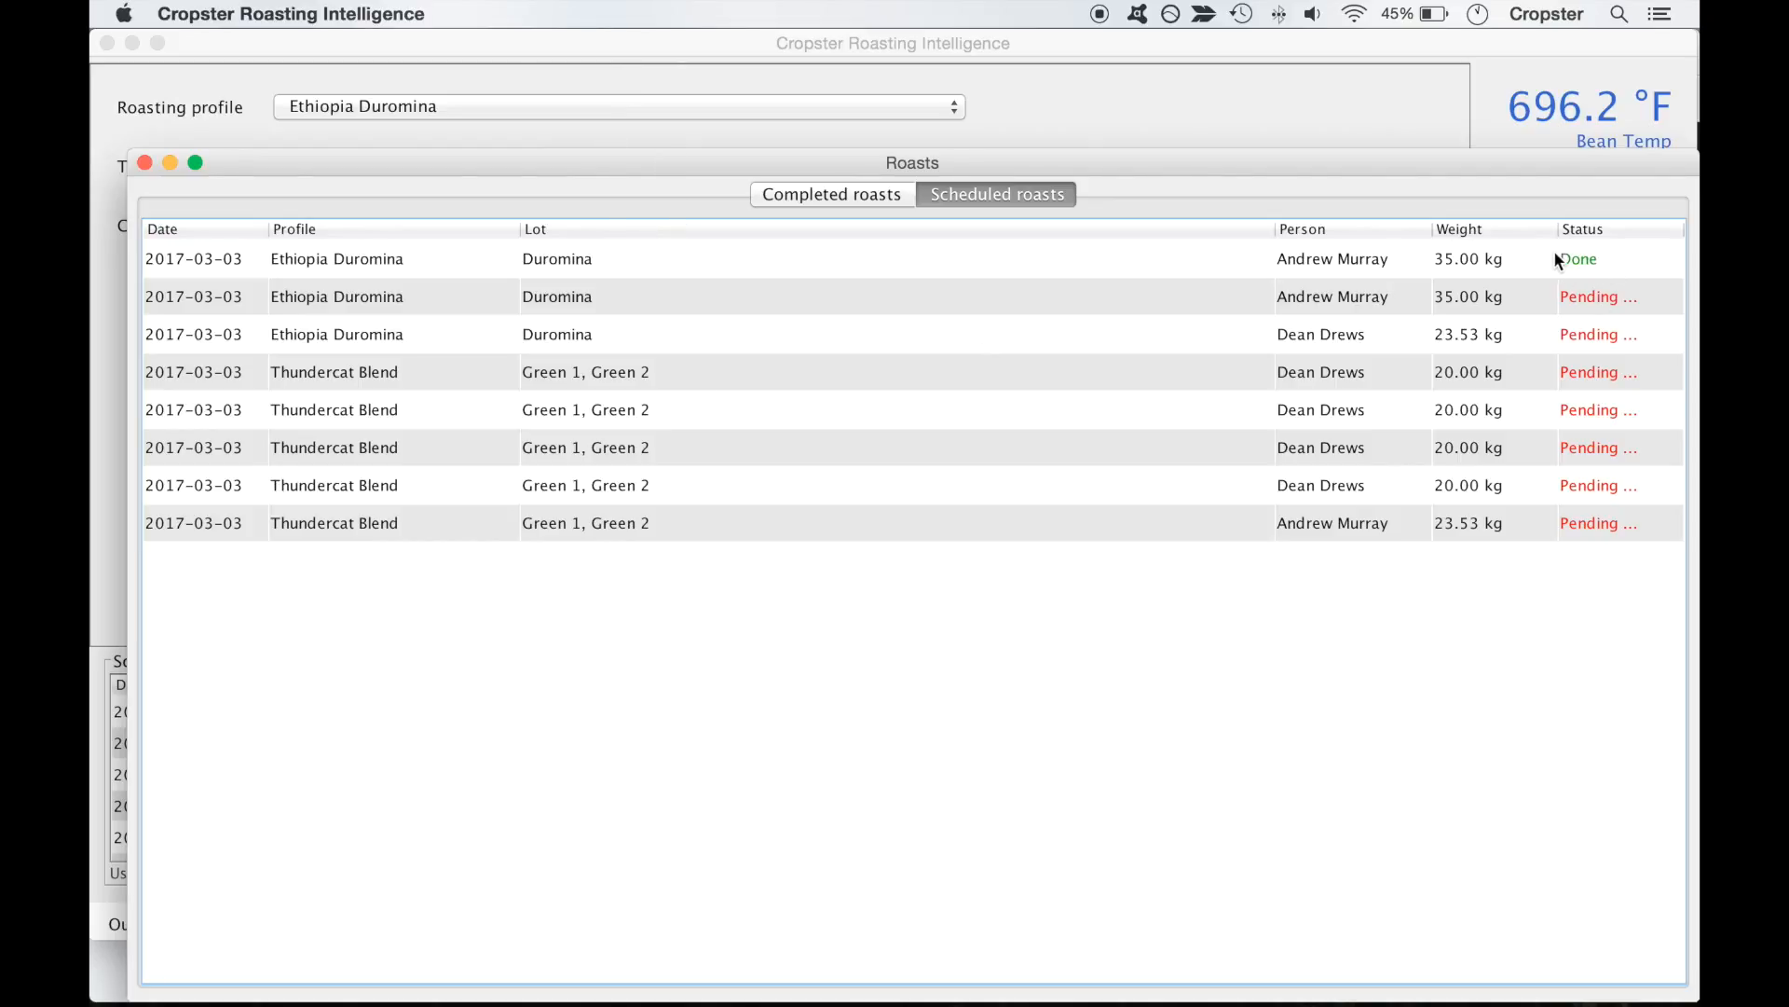
left_click(146, 164)
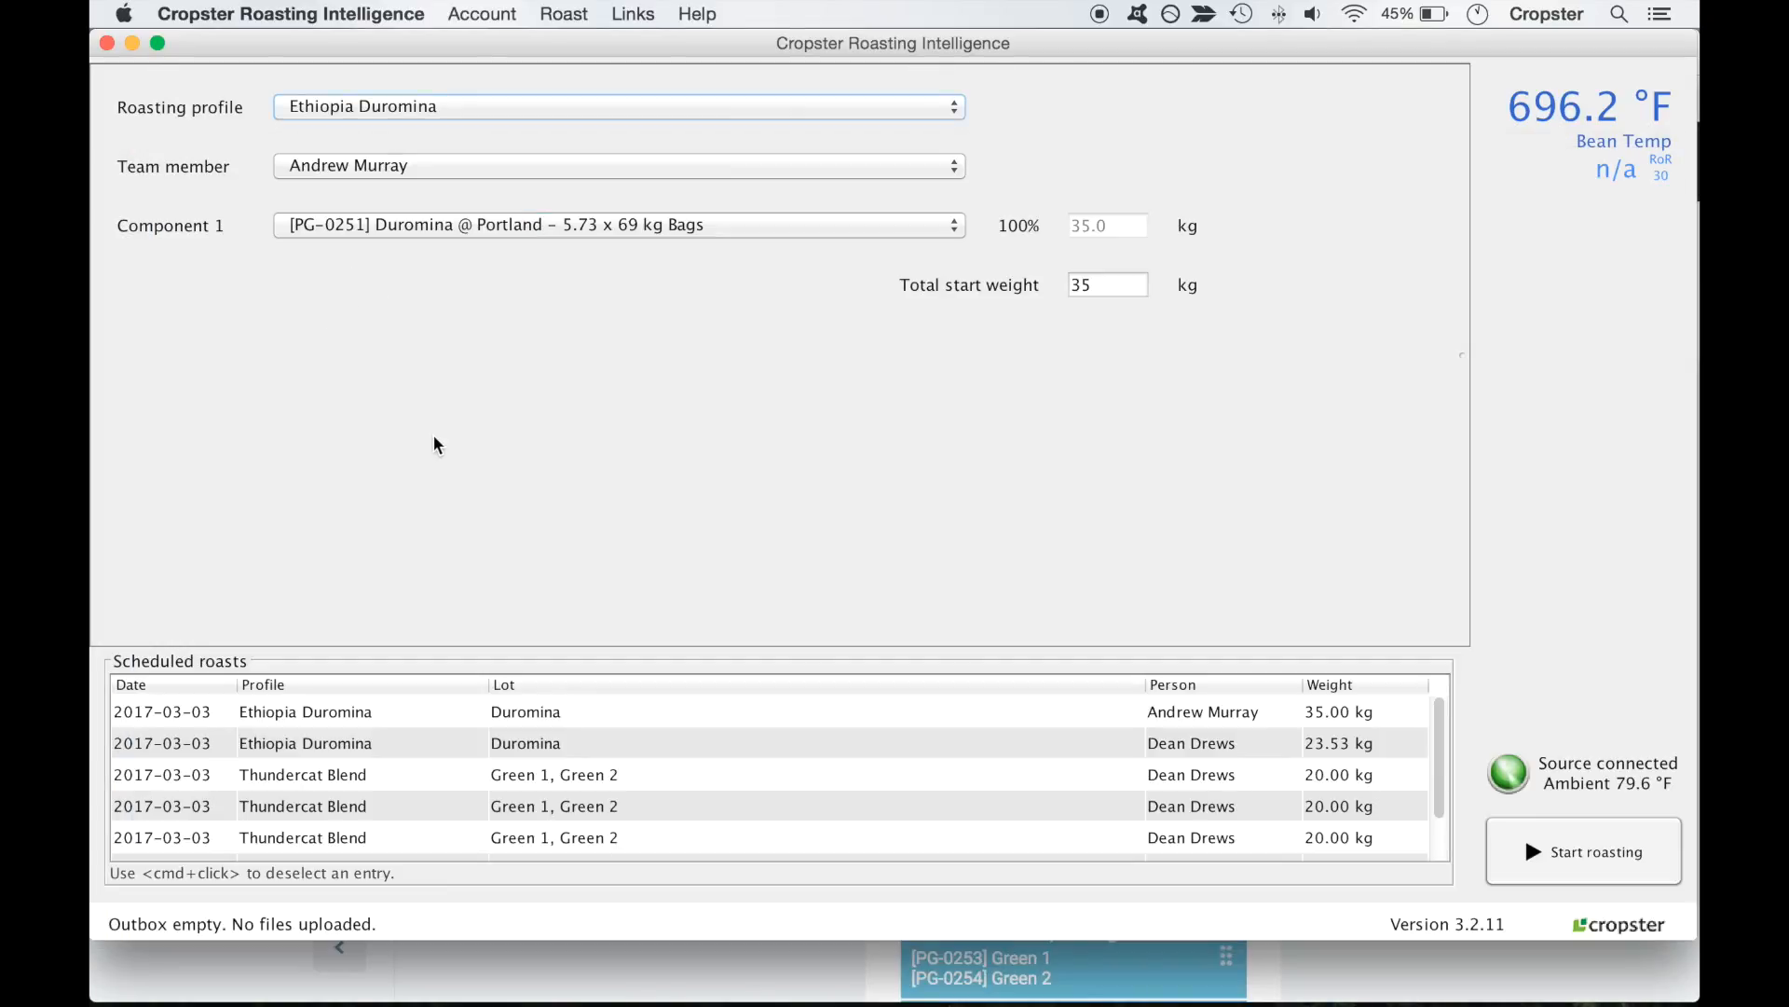
left_click(564, 15)
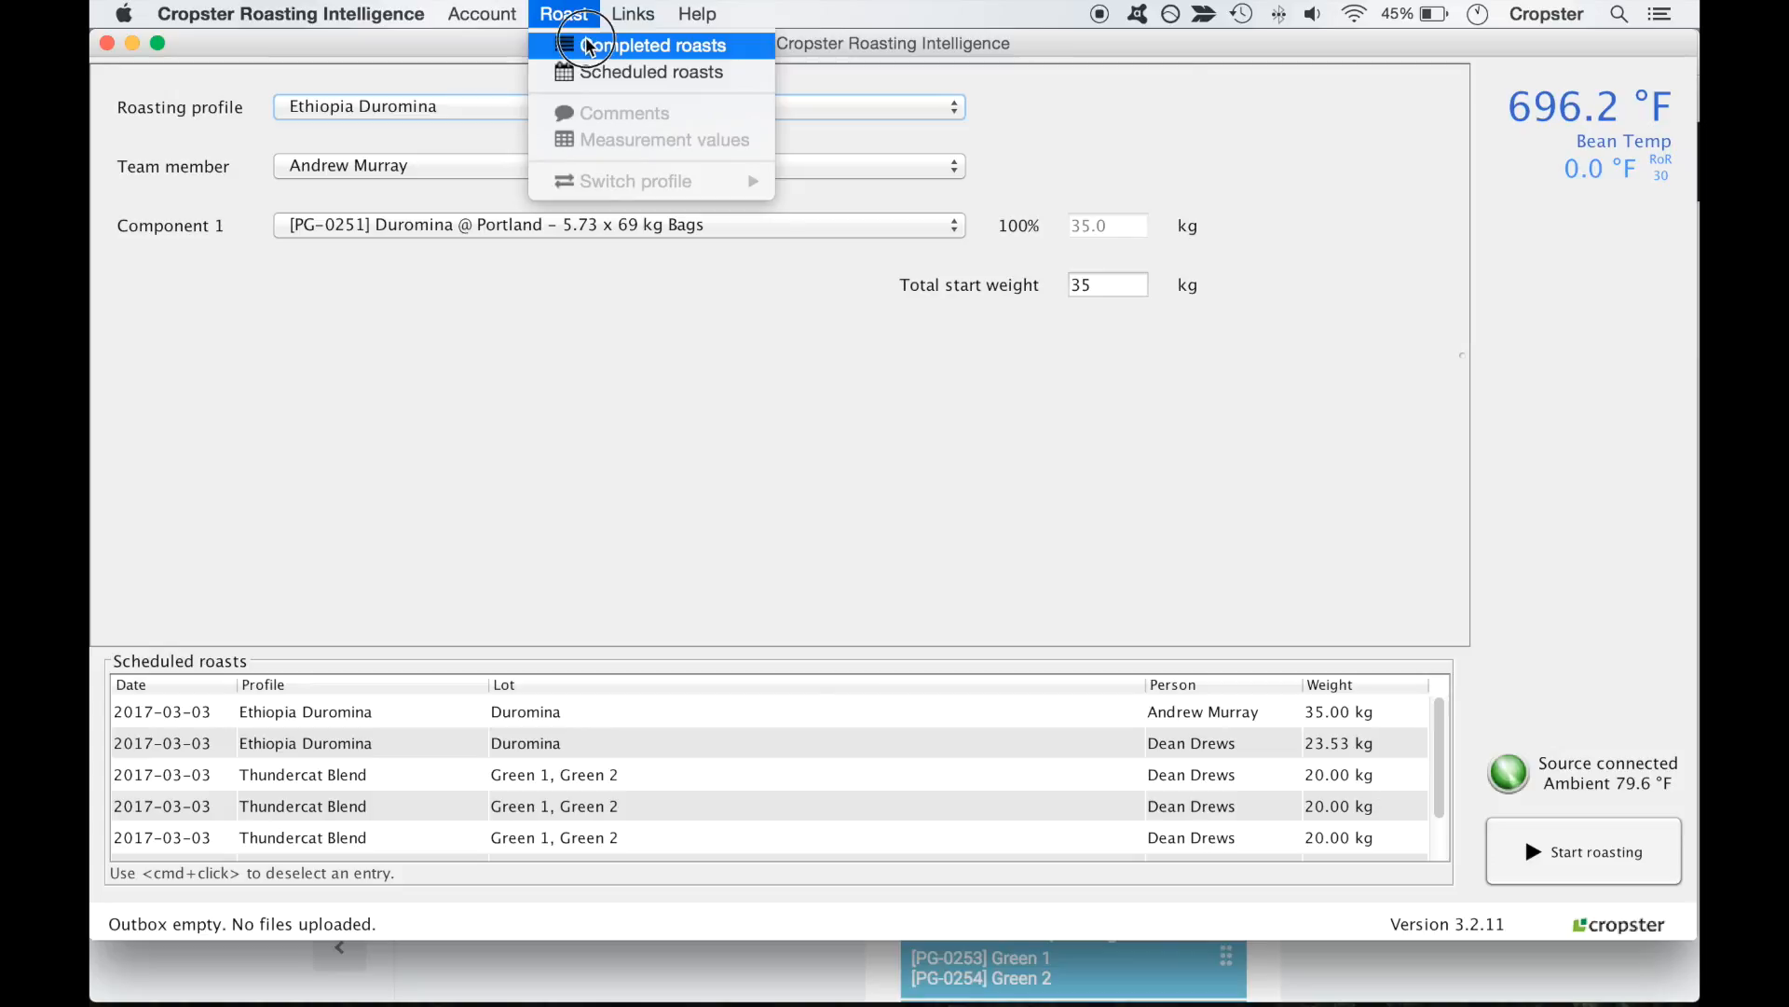
left_click(585, 45)
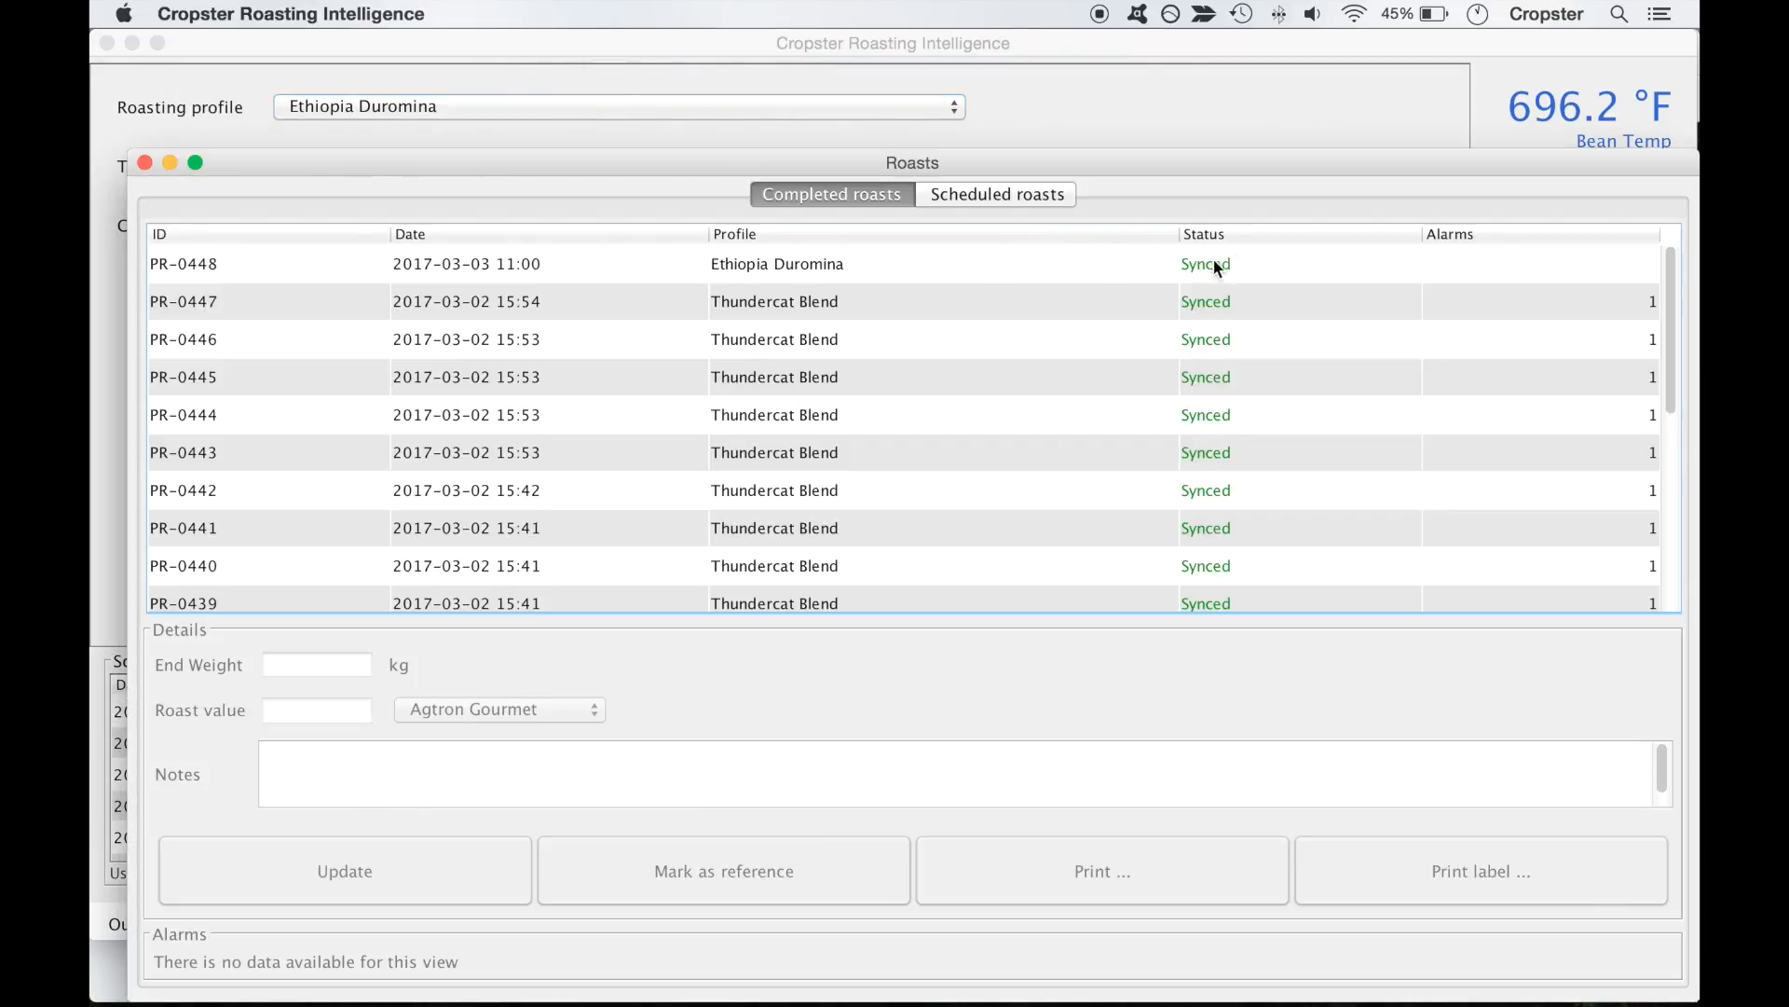
left_click(145, 164)
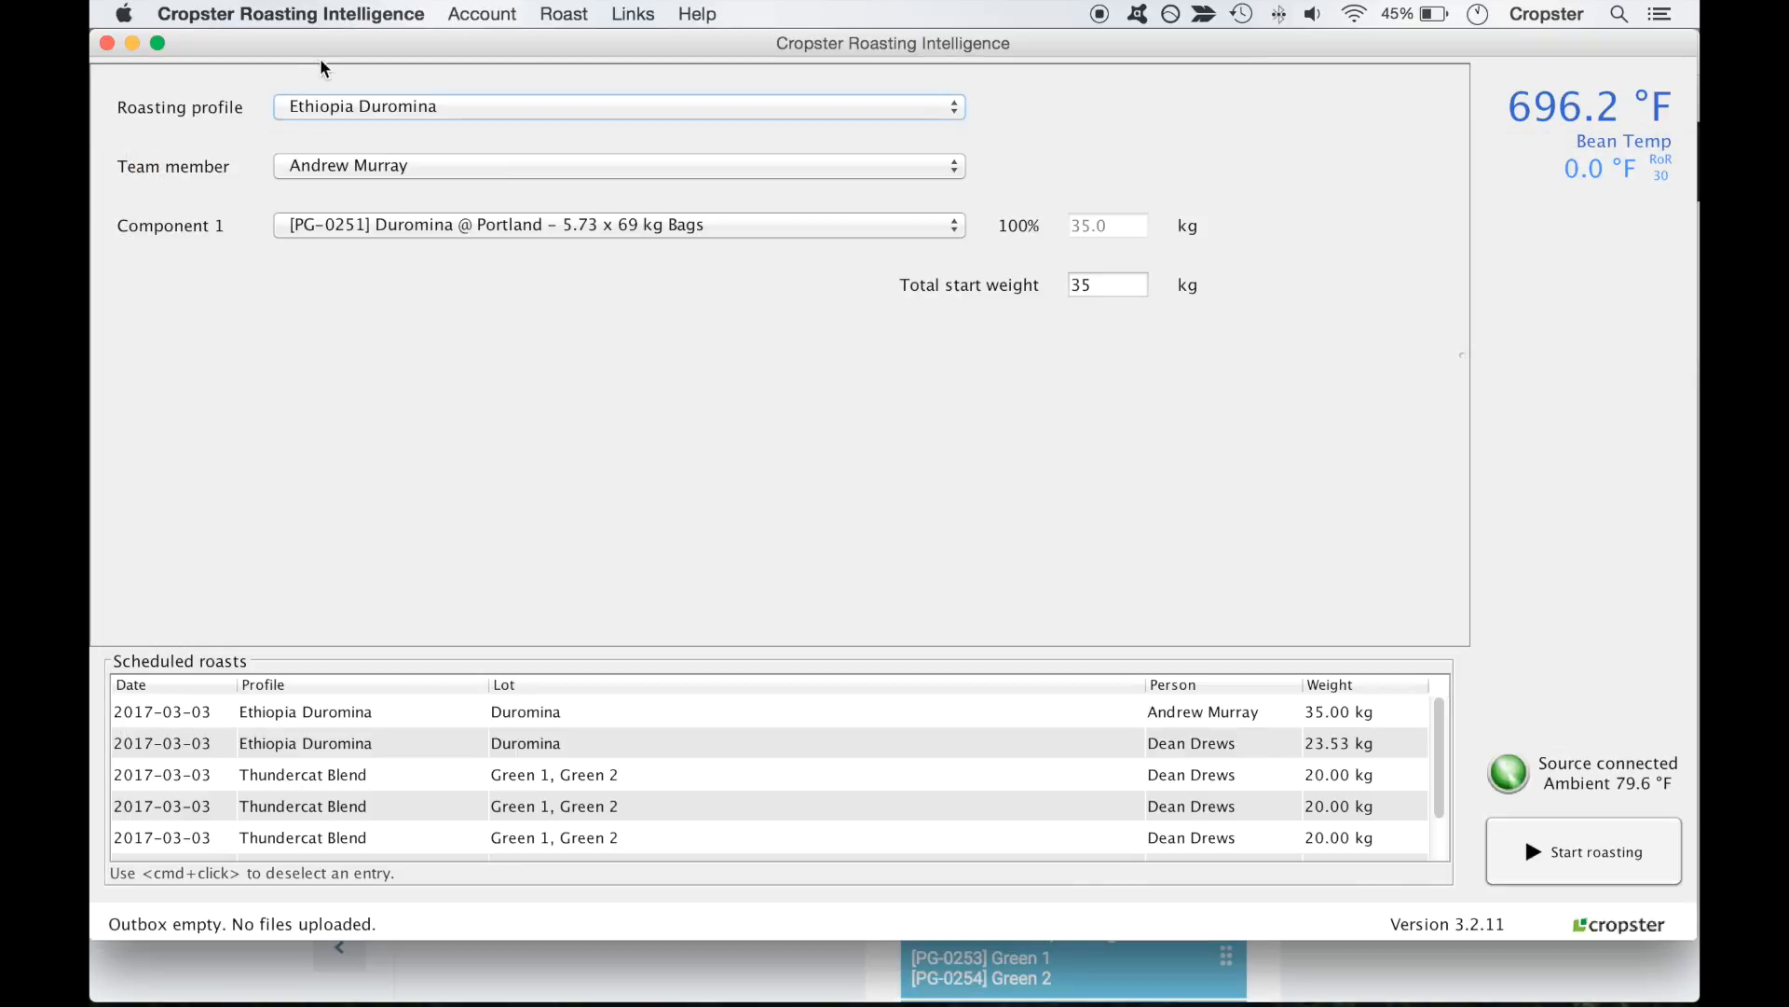
Synchronize with the server, switch to the Cropster schedule in Chrome and reload it to review the Loring S35 Kestrel batches
left_click(480, 14)
left_click(492, 47)
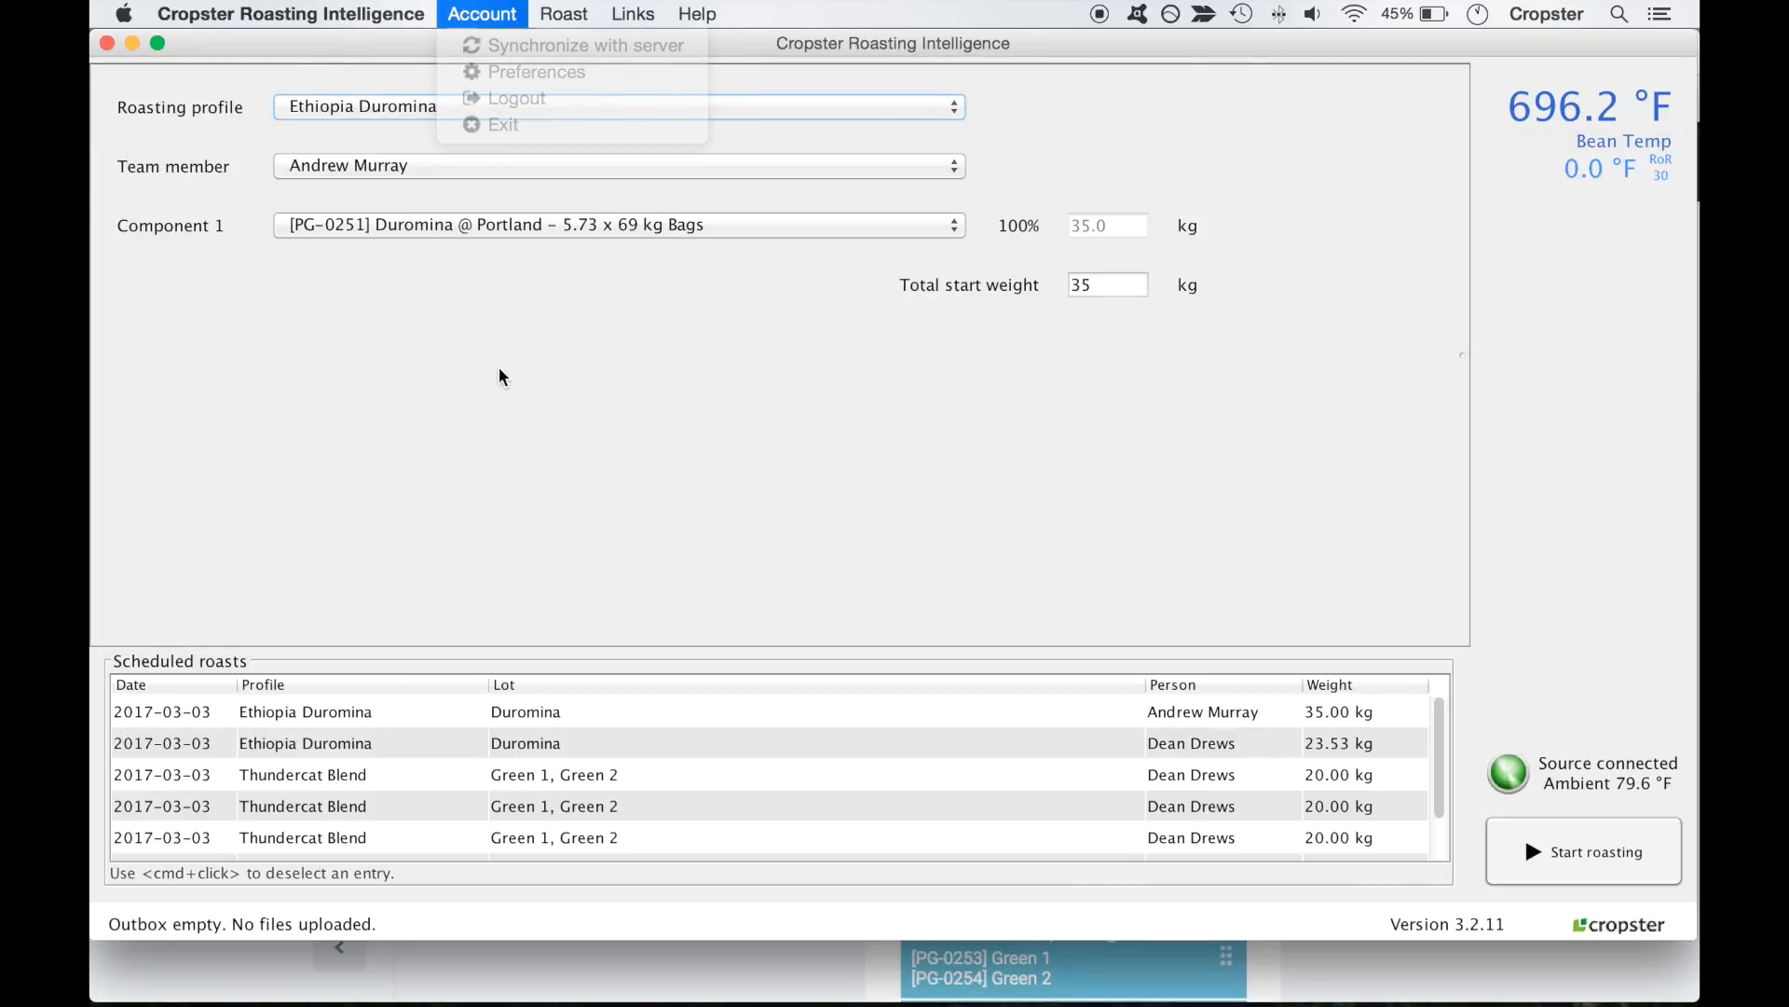
left_click(682, 974)
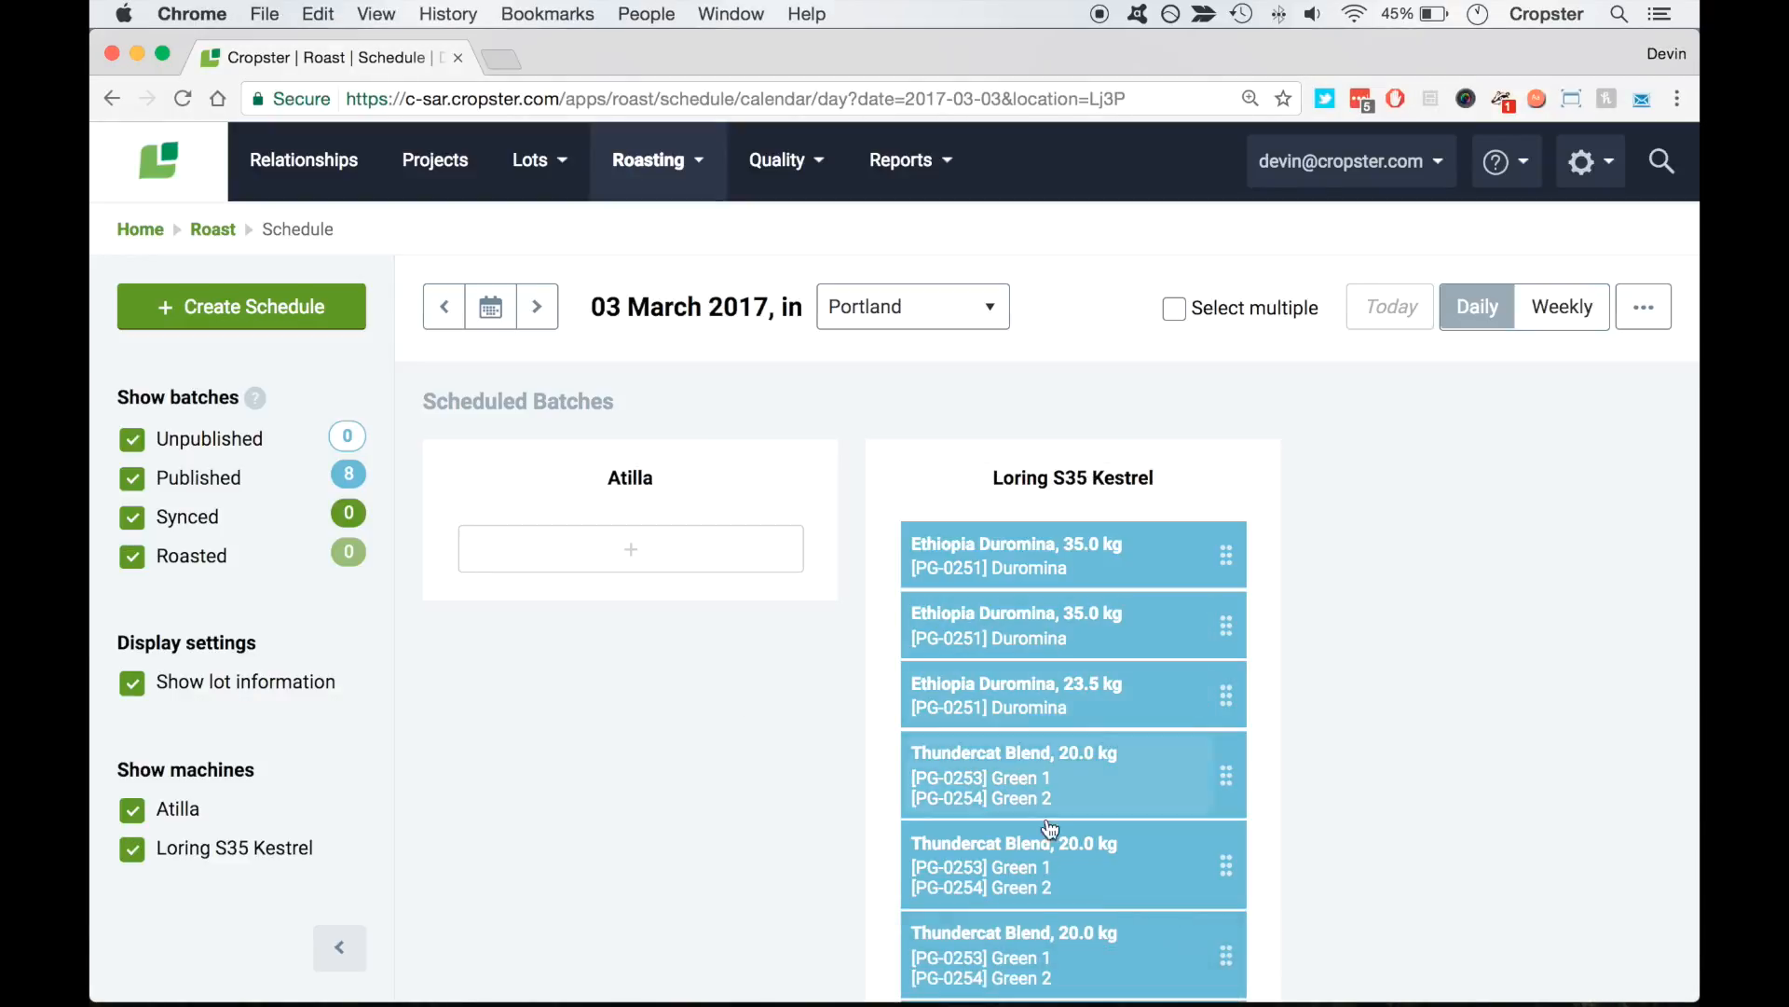
scroll(965, 476, "down", 1)
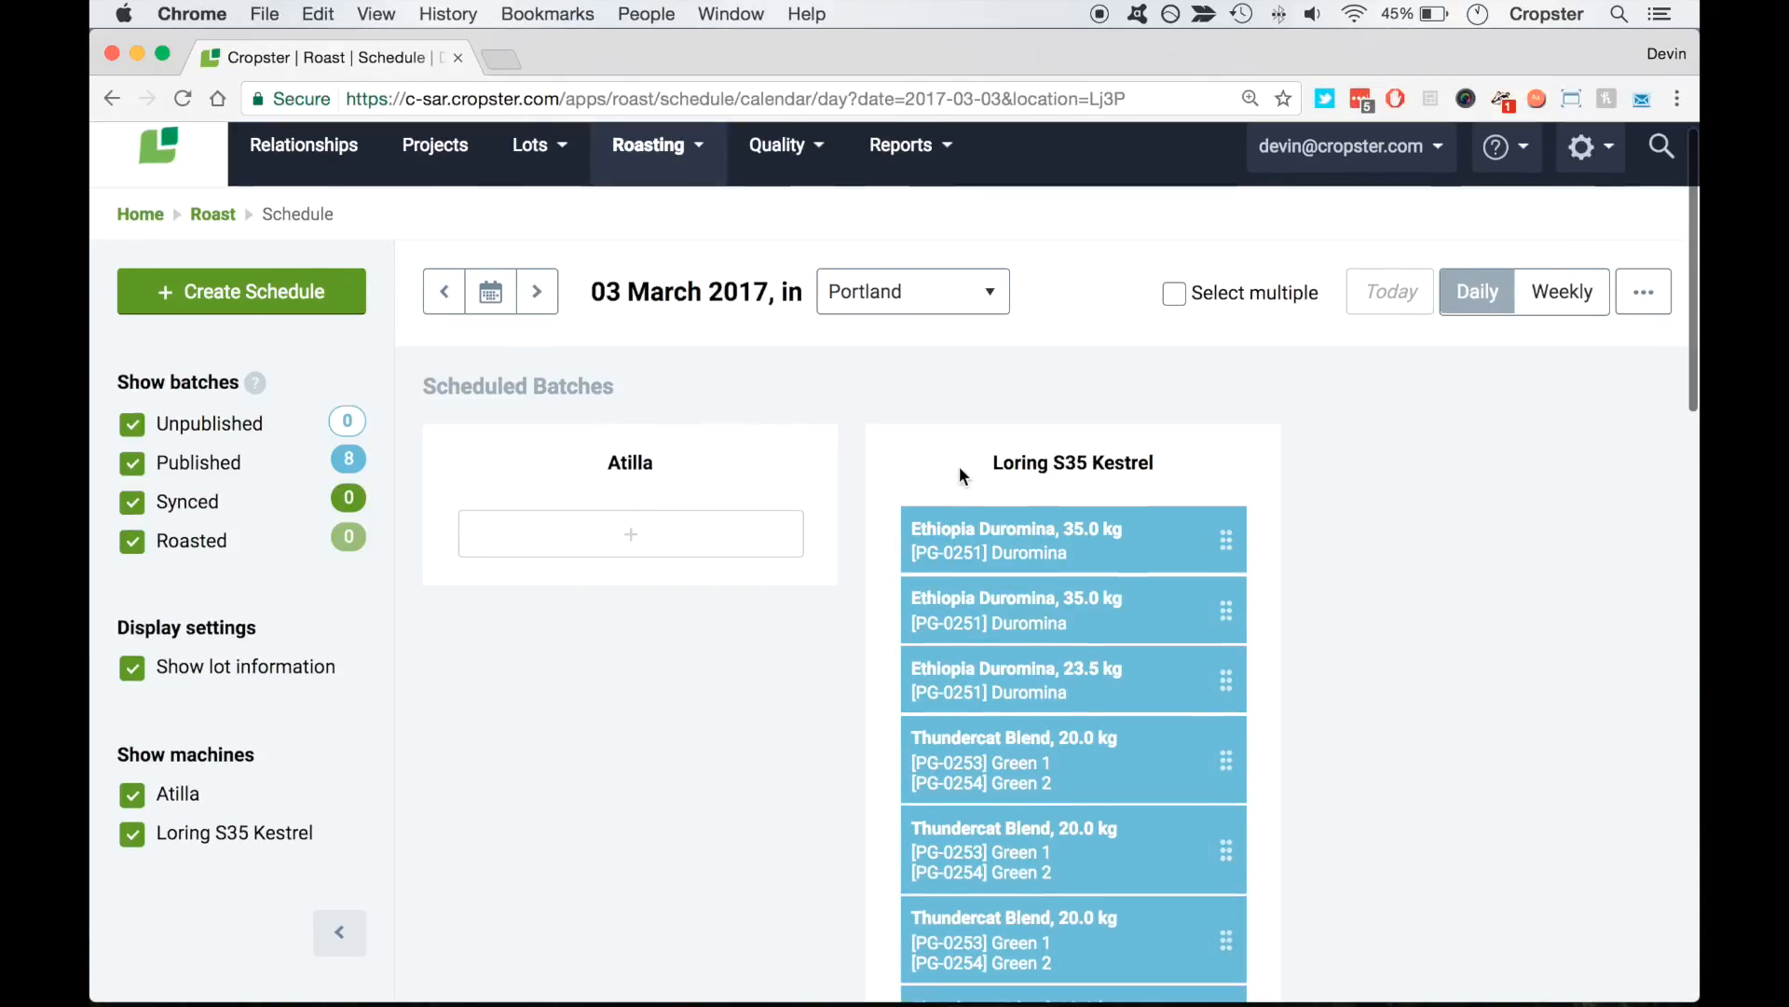
left_click(183, 99)
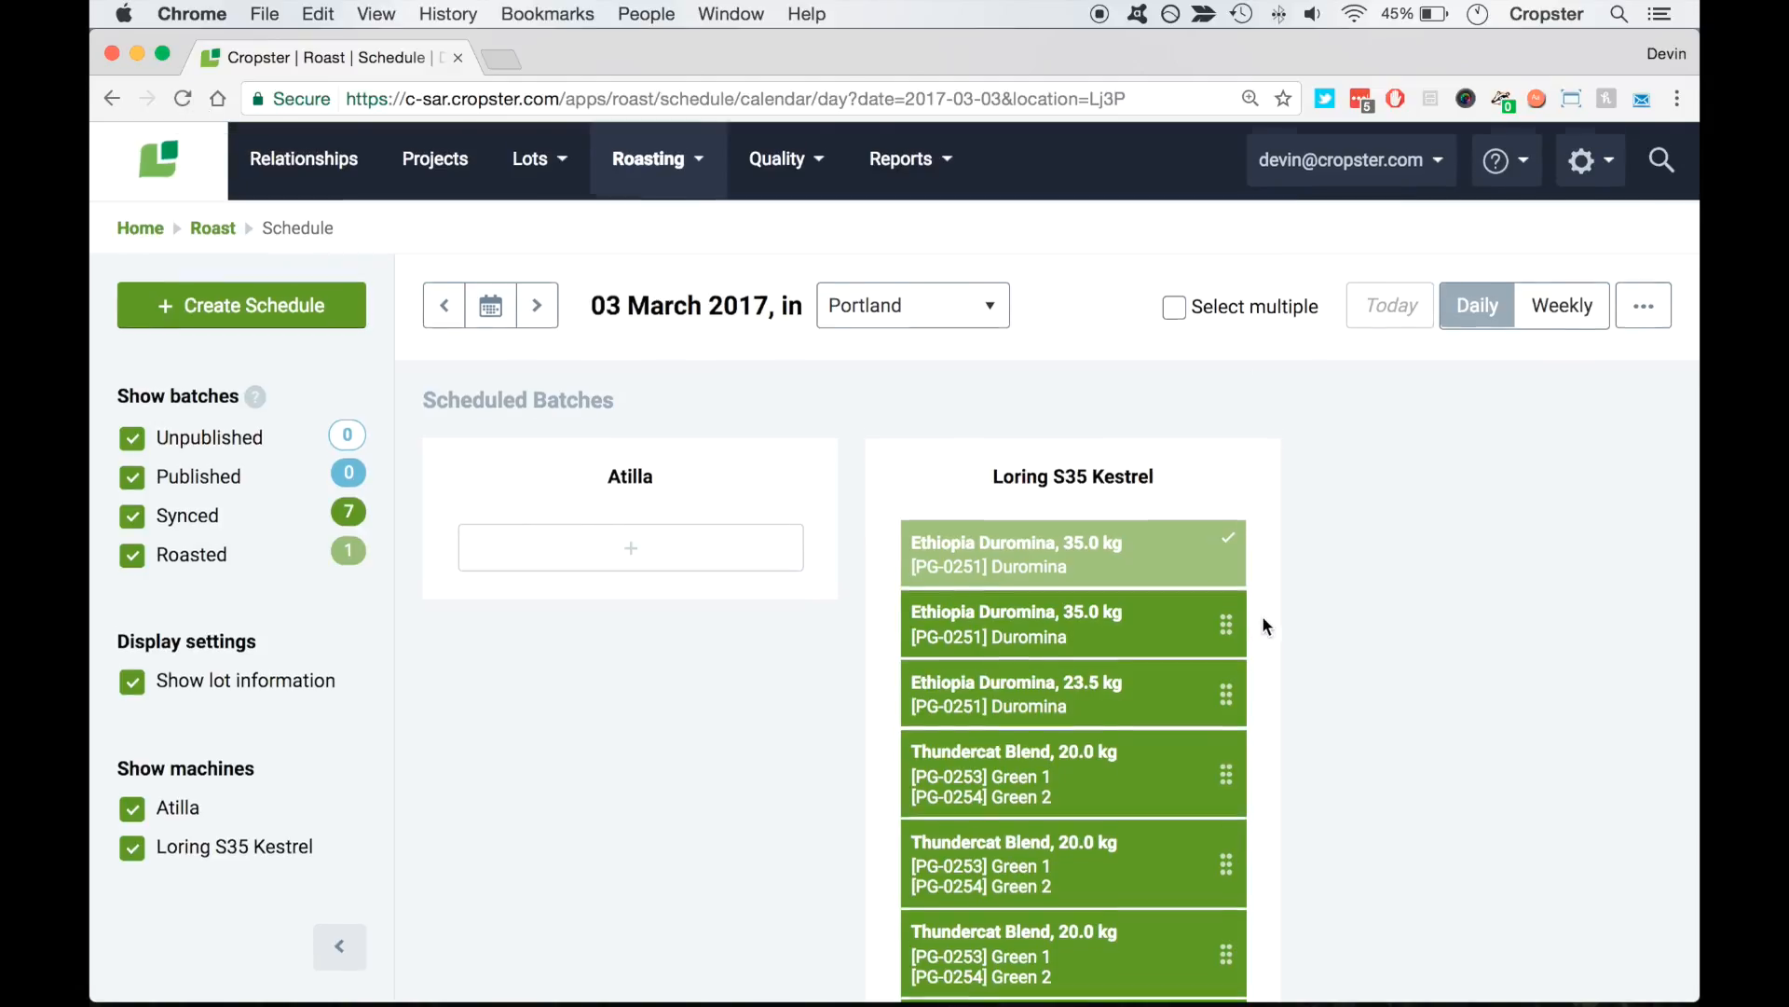
scroll(1262, 615, "down", 5)
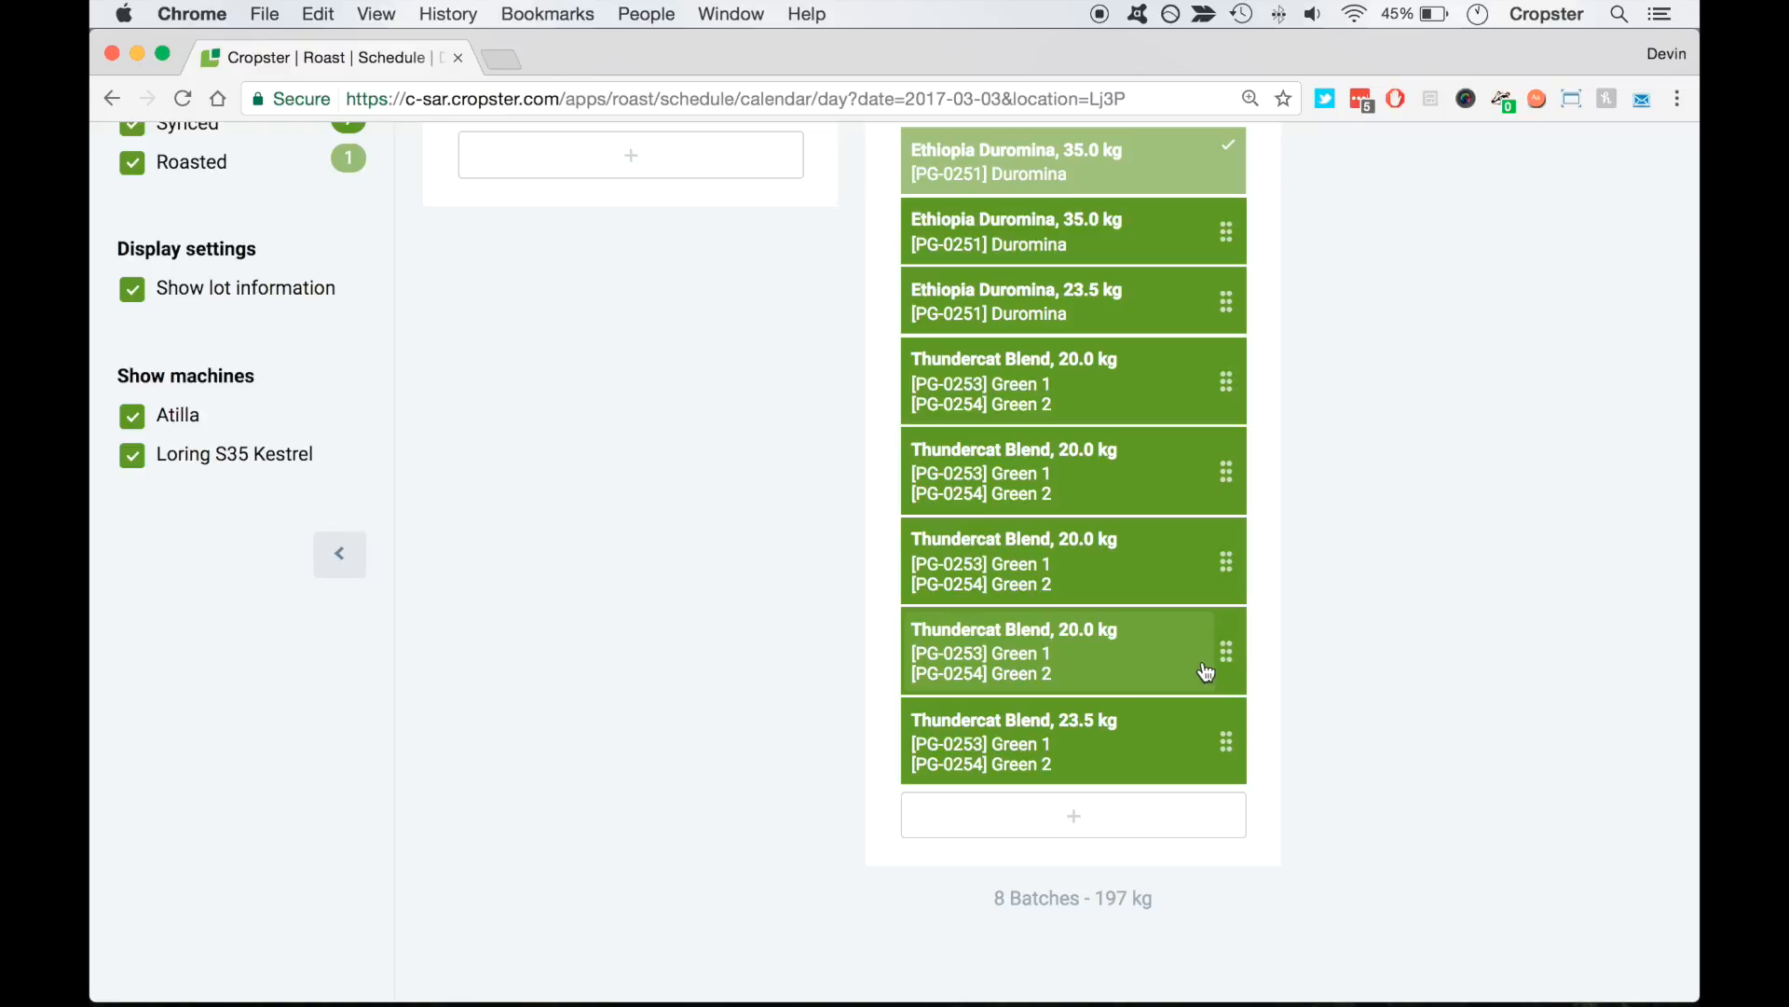
scroll(1211, 657, "up", 4)
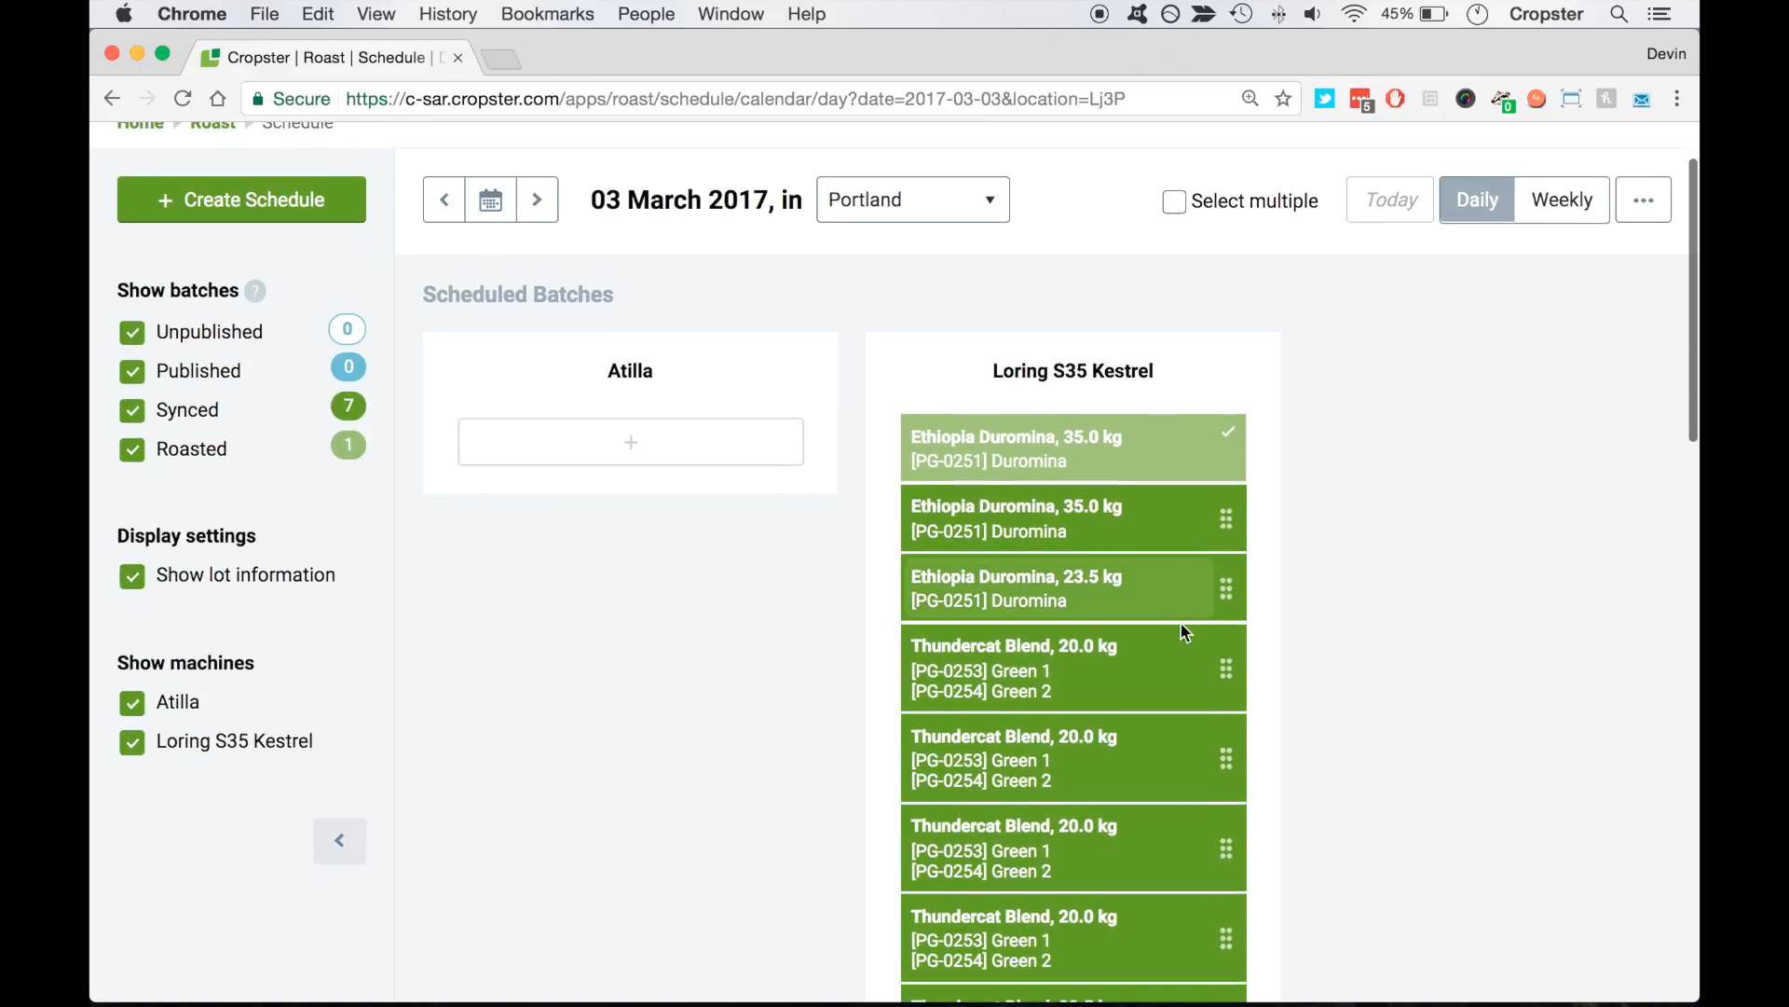
left_click_drag(1138, 647, 767, 449)
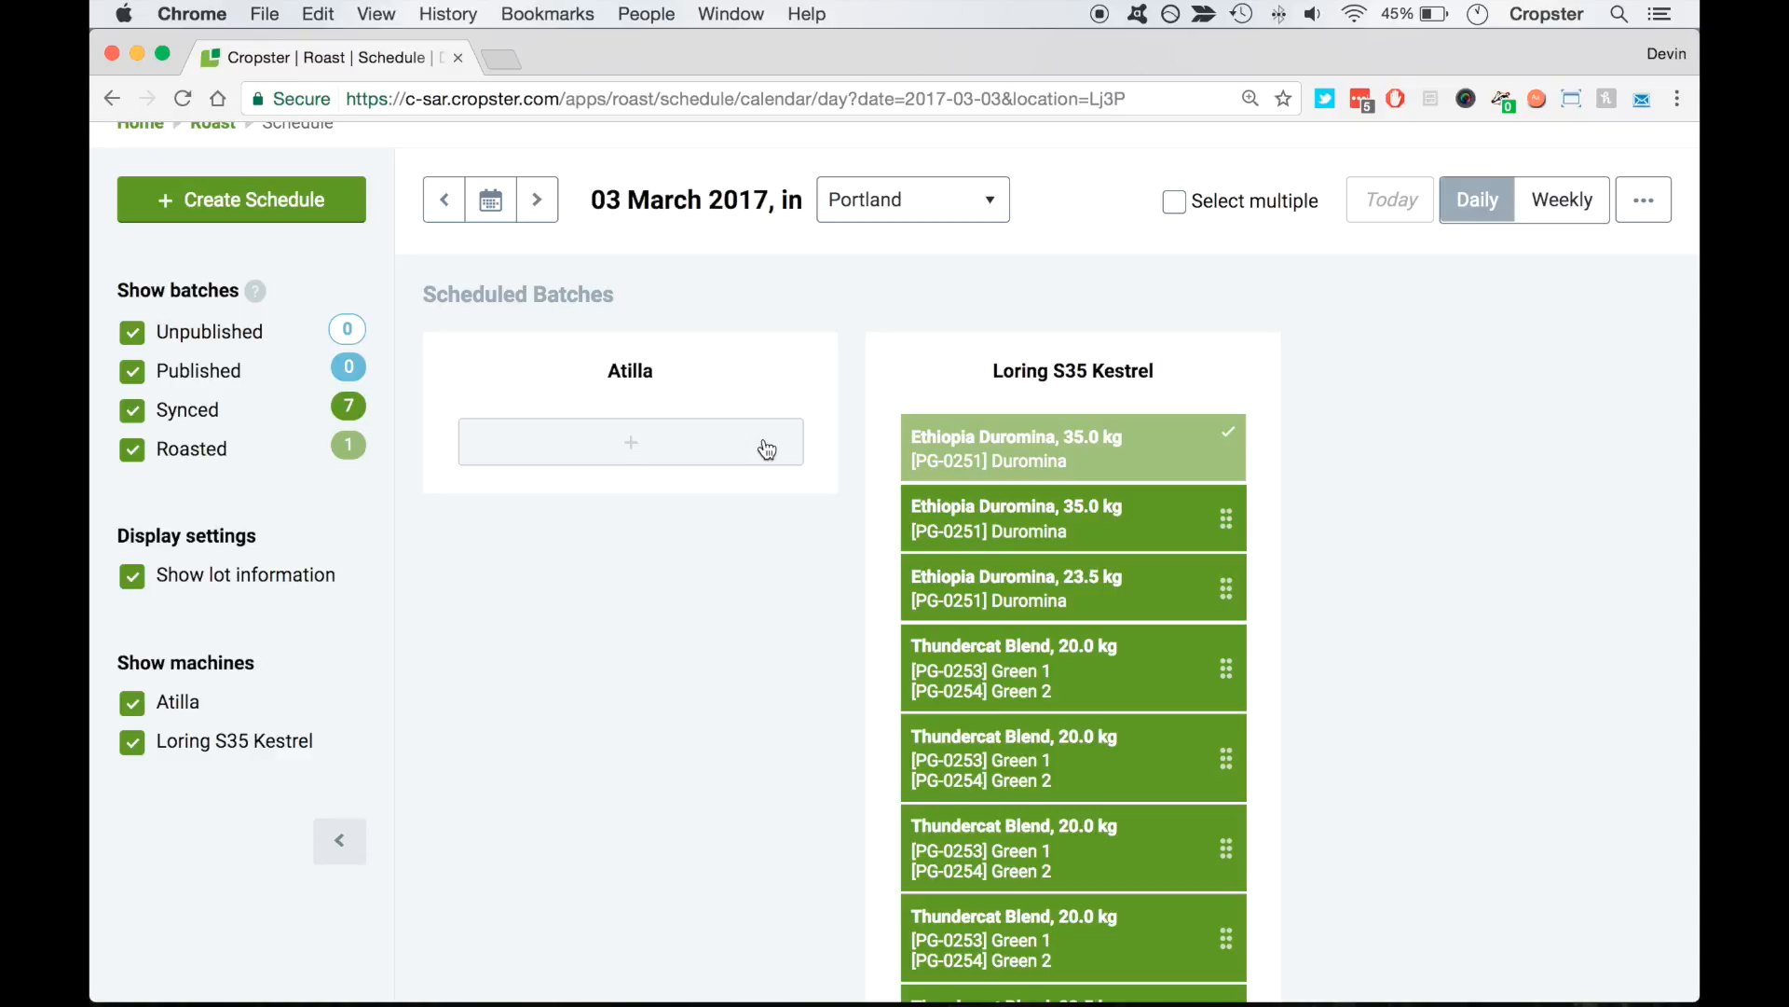
scroll(1055, 717, "up", 2)
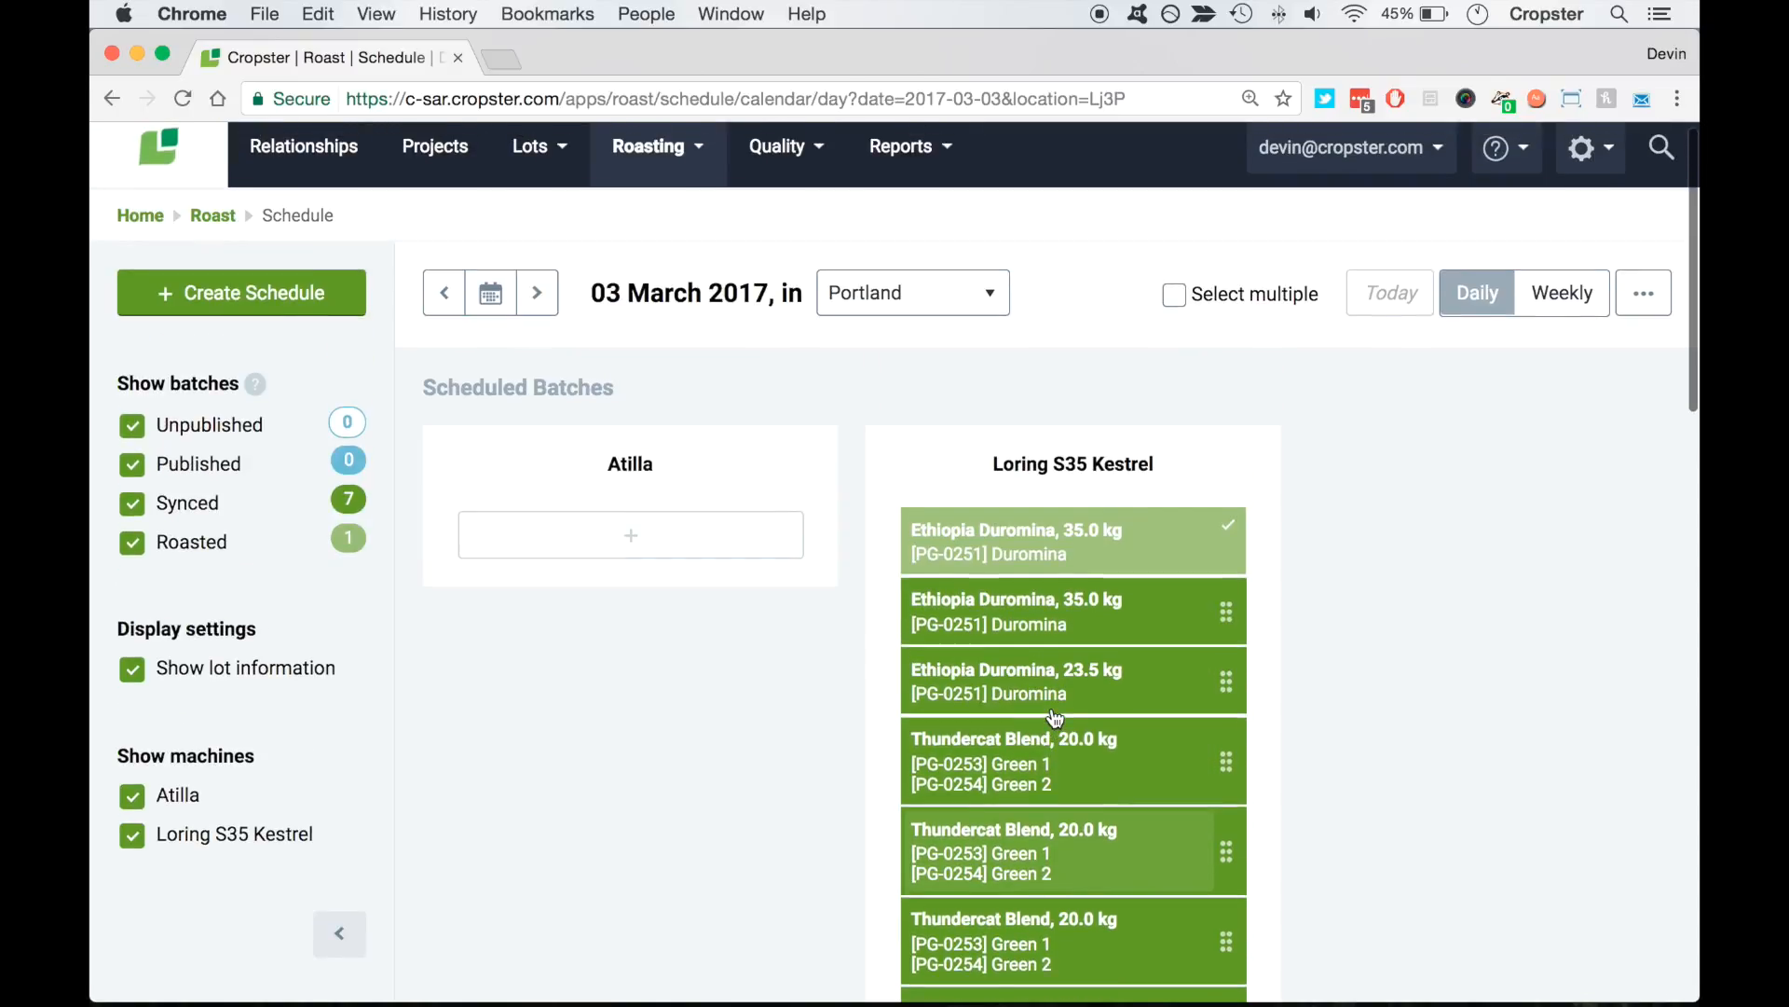
Start a new 03/03/2017 schedule entry for the Loring S35 Kestrel using the Ethiopia Duromina 35 kg profile
scroll(1055, 717, "down", 5)
scroll(1055, 718, "down", 10)
left_click(1076, 531)
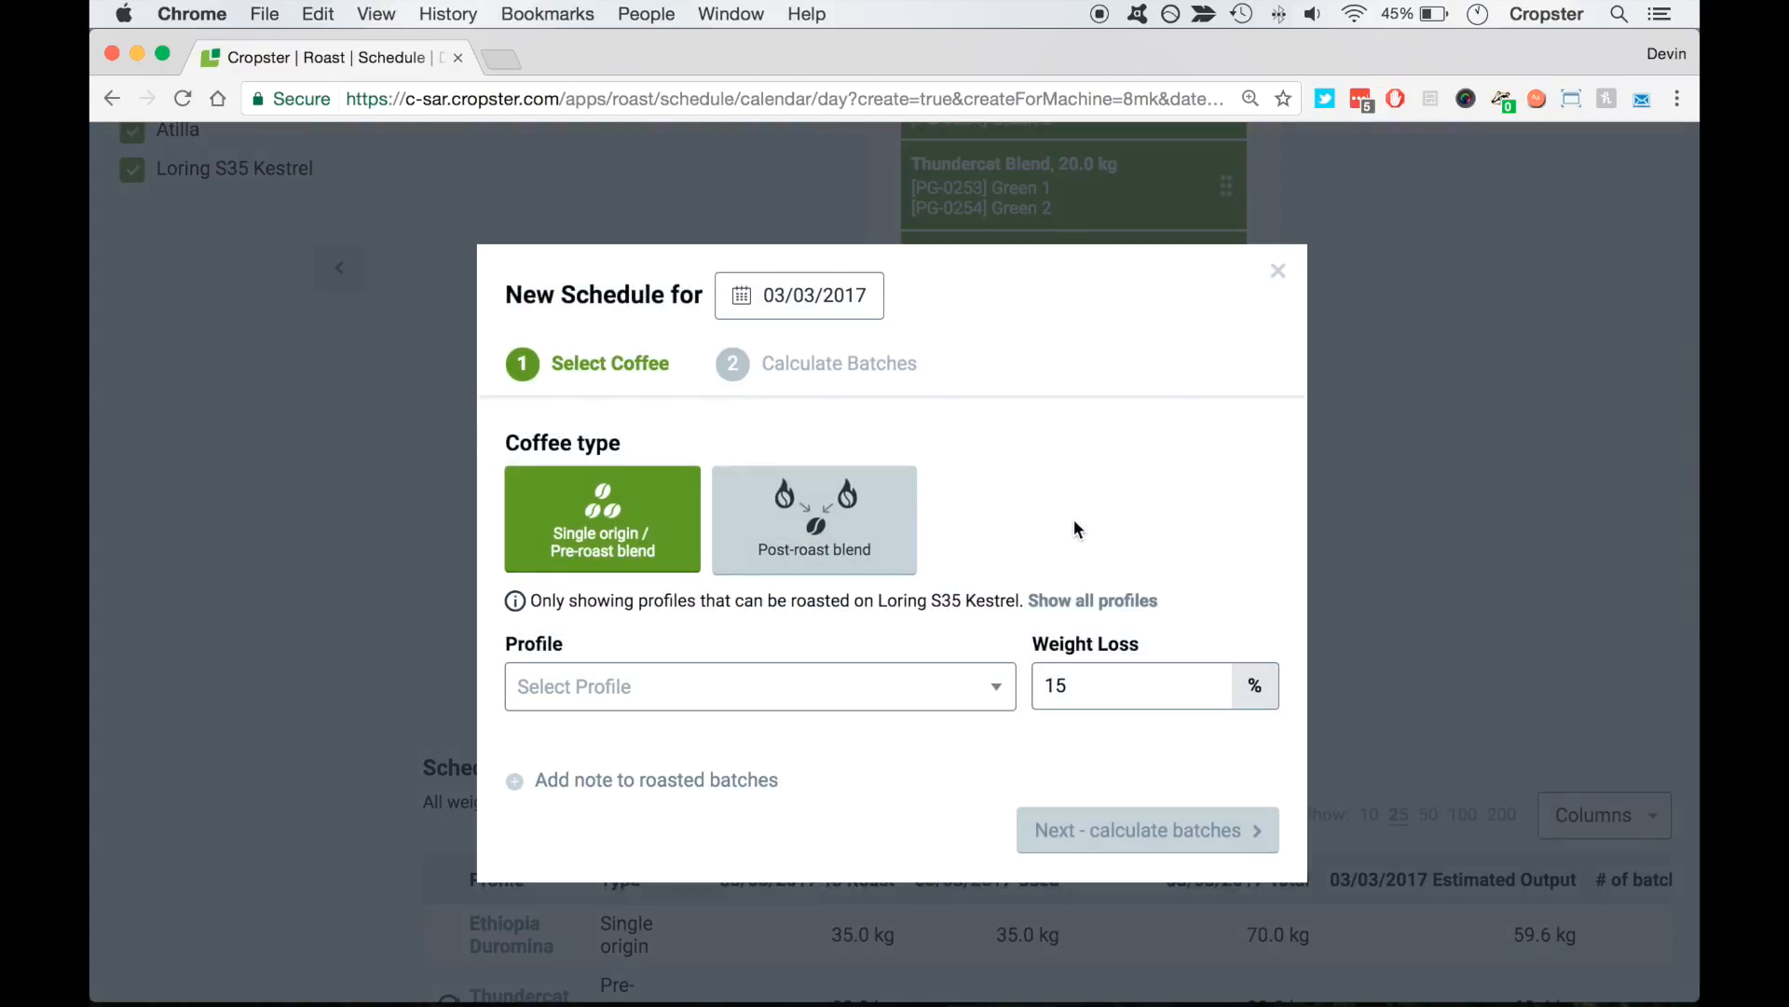
left_click(867, 690)
scroll(708, 542, "down", 3)
left_click(682, 551)
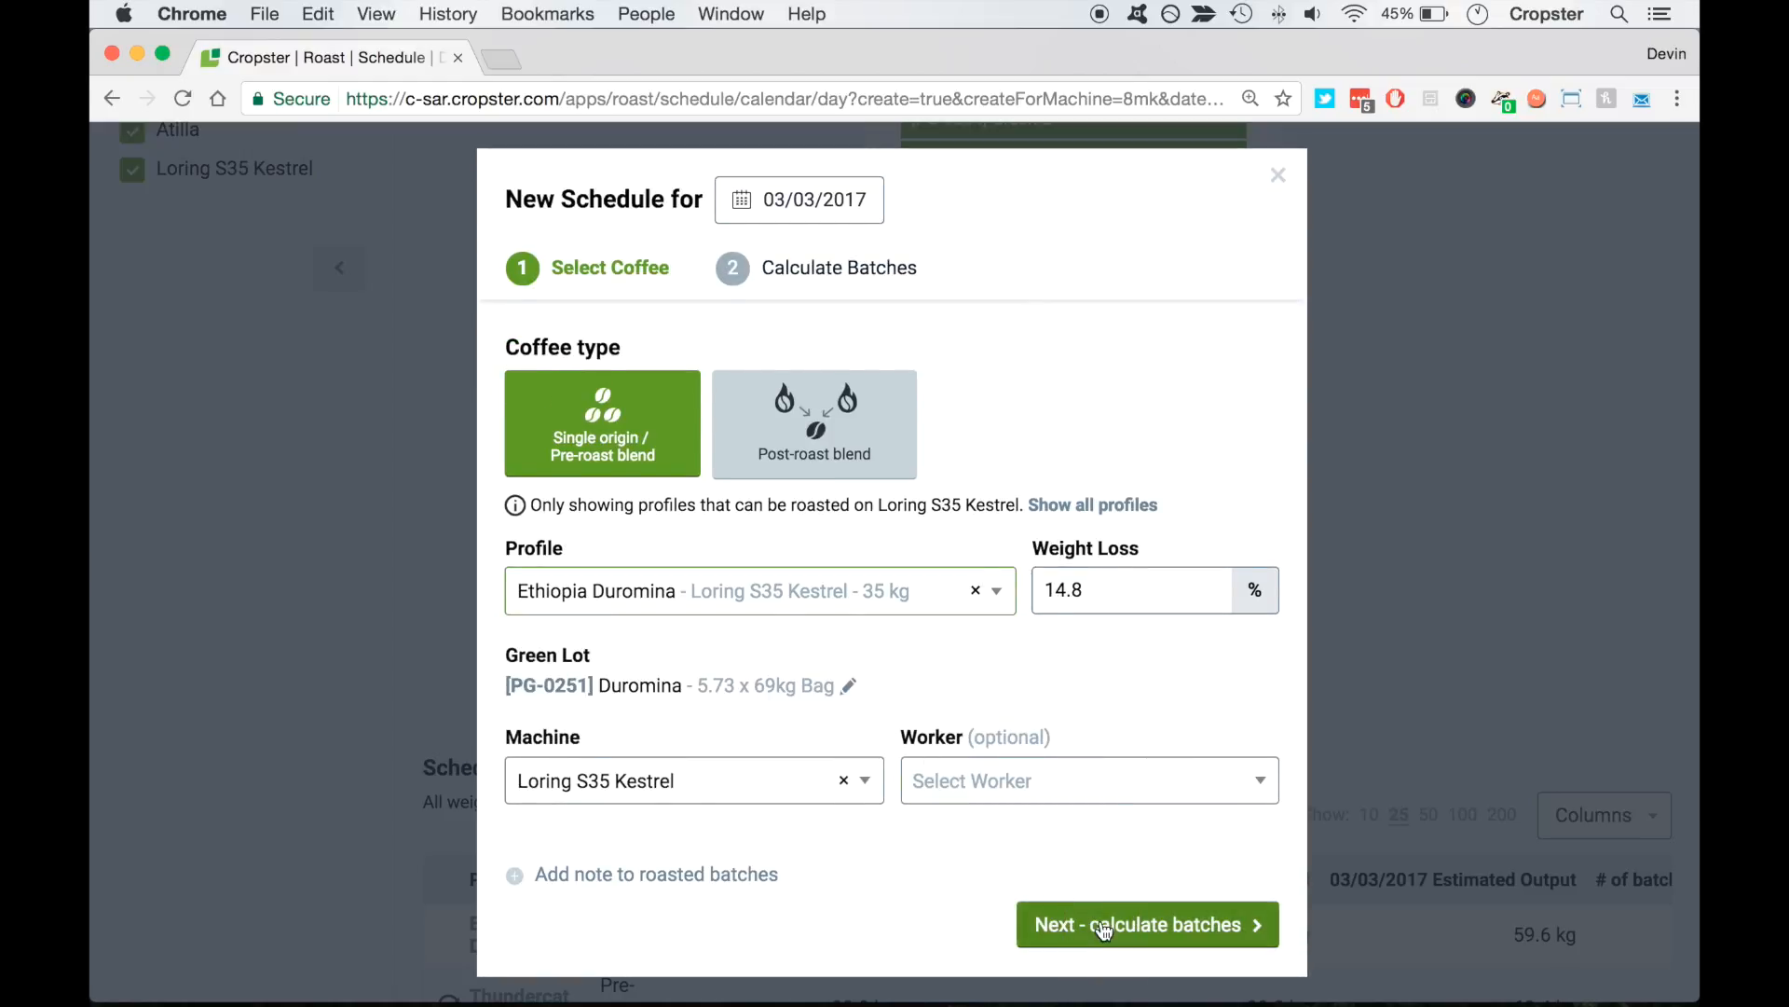
Calculate the Ethiopia Duromina batches for 15 kg of roasted coffee and add the resulting batch to the schedule
left_click(1103, 928)
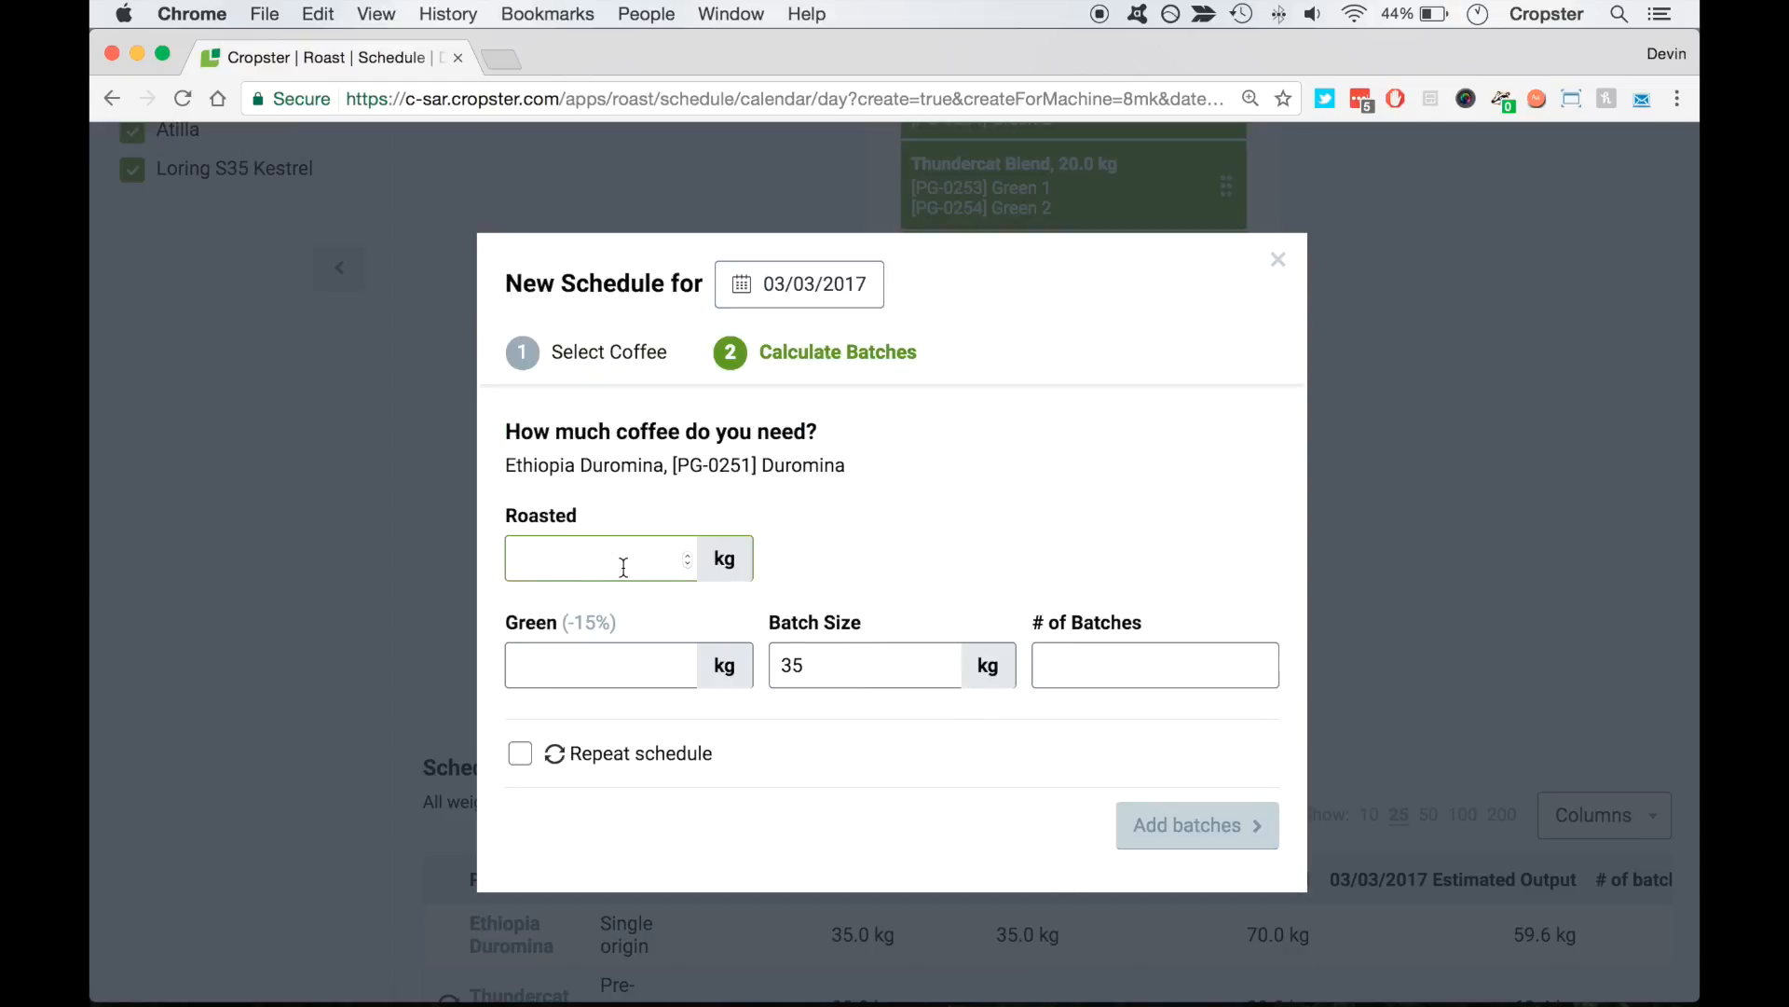
left_click(832, 579)
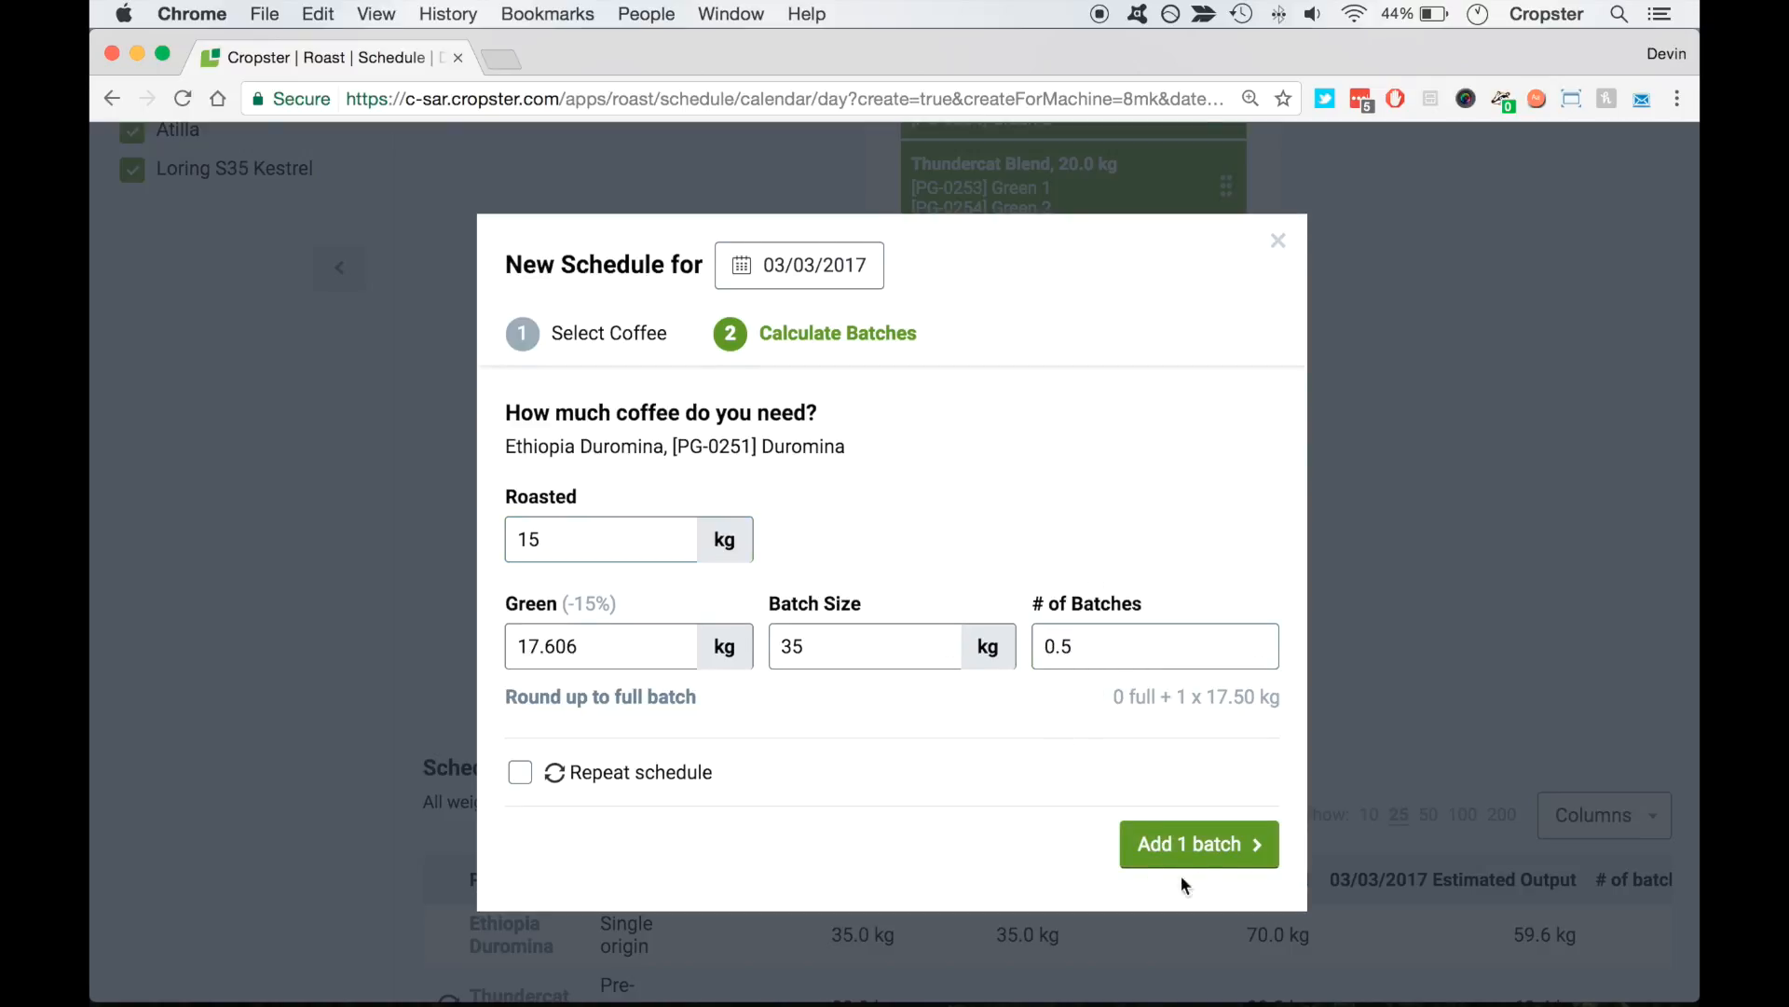
left_click(1226, 848)
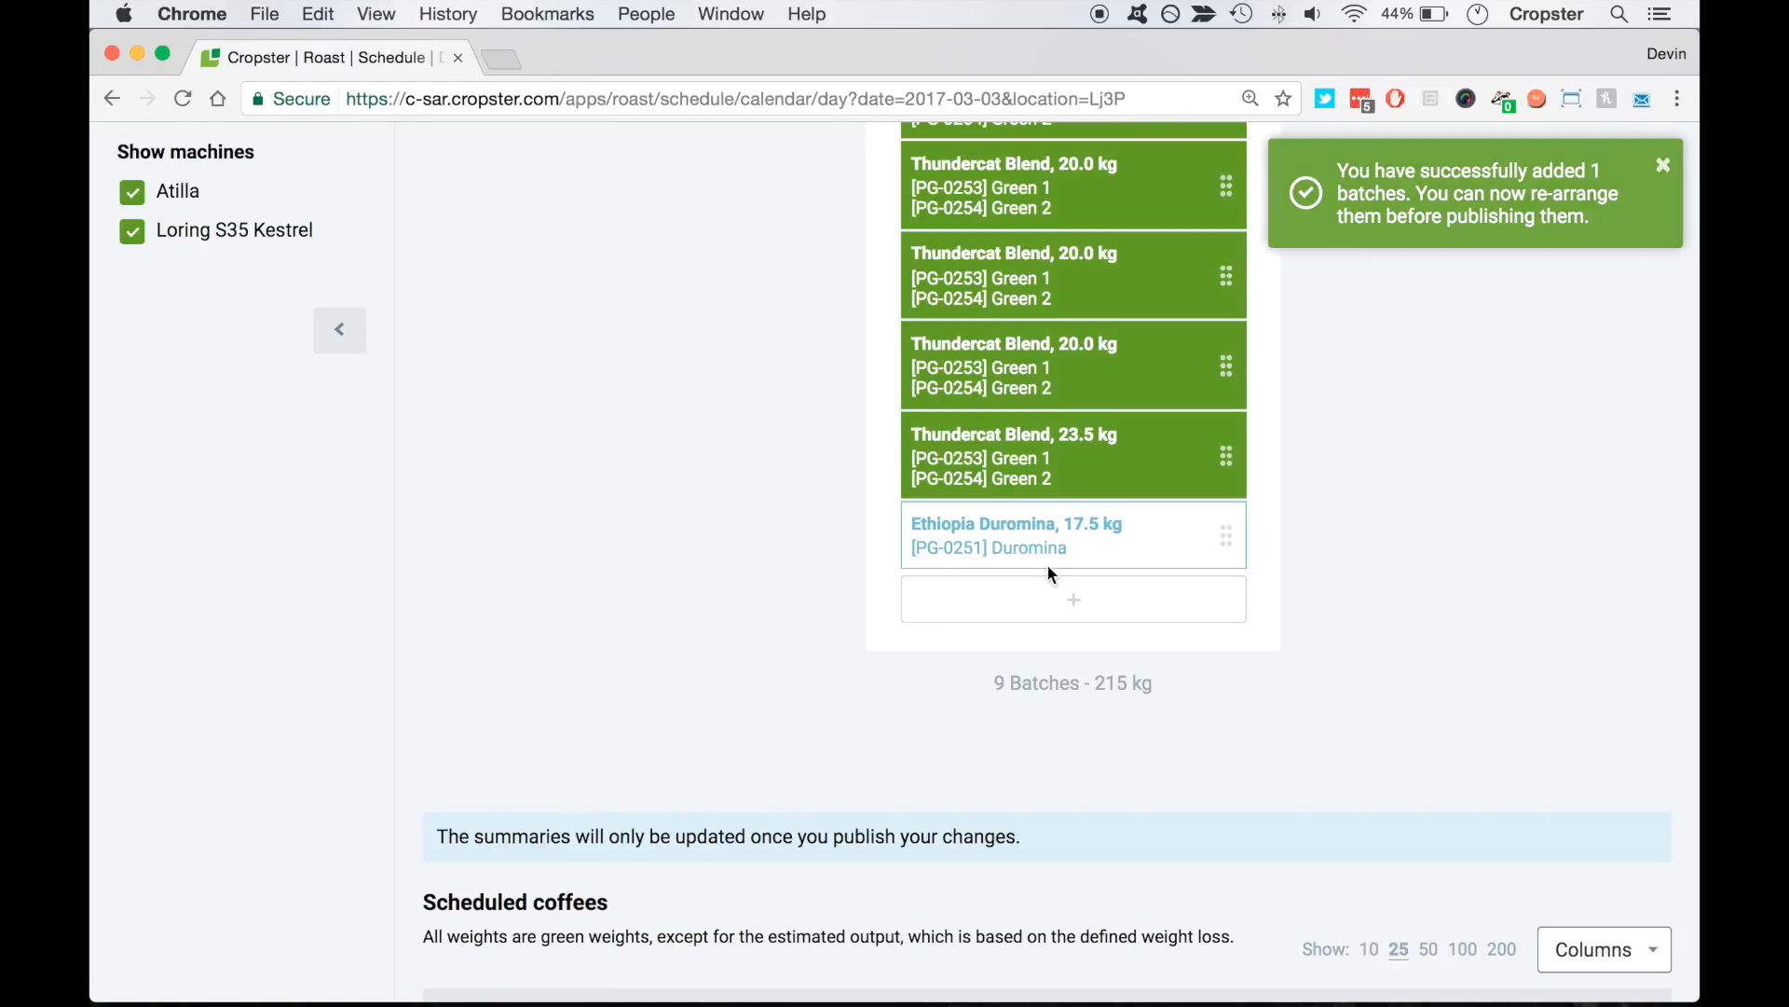
scroll(1050, 573, "up", 2)
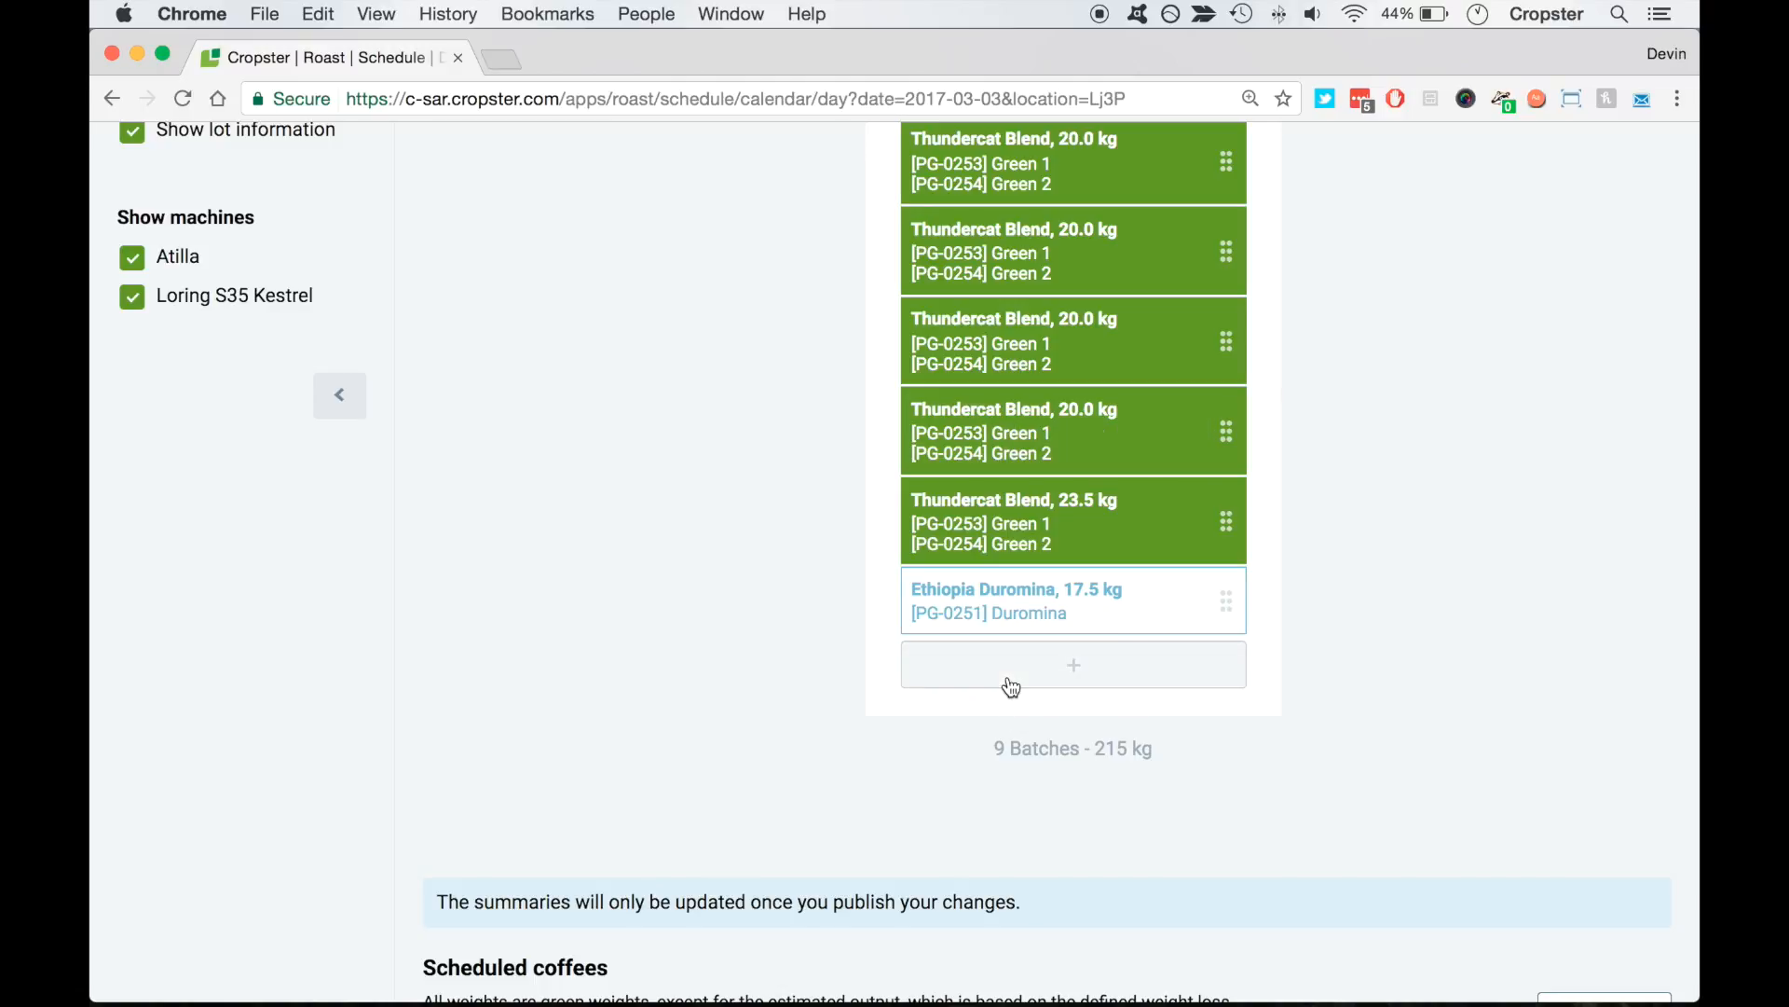
scroll(1011, 687, "up", 10)
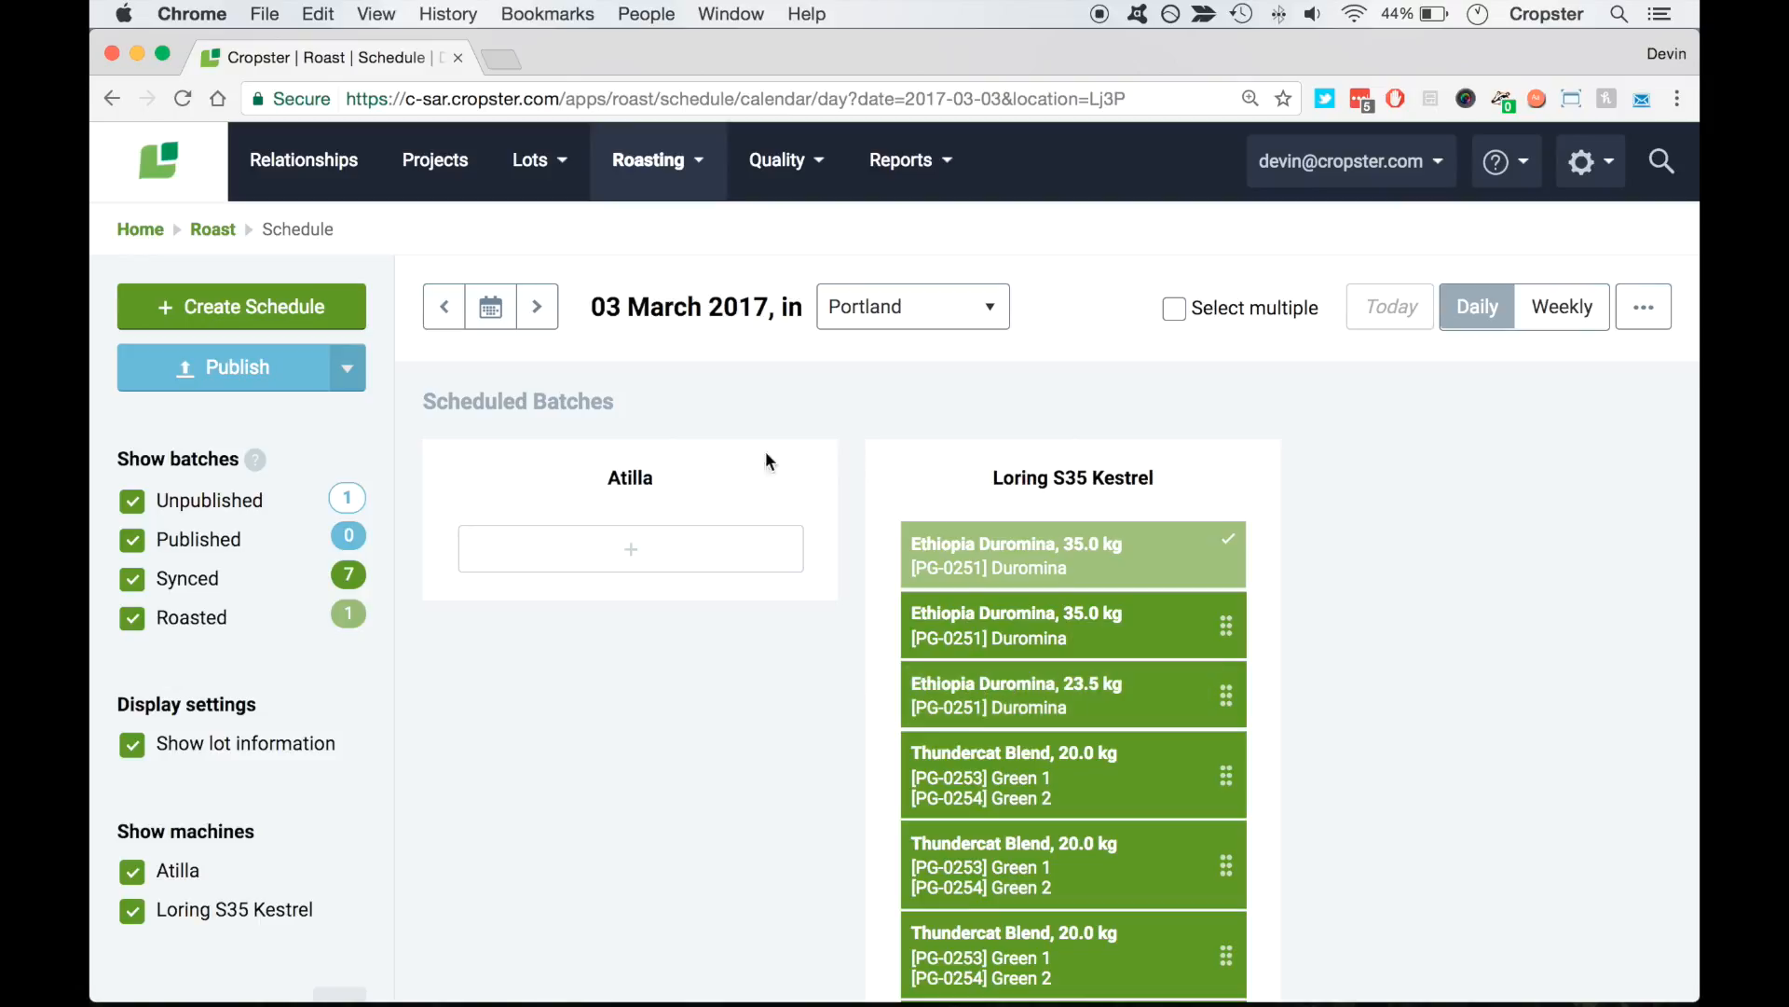
left_click(1649, 334)
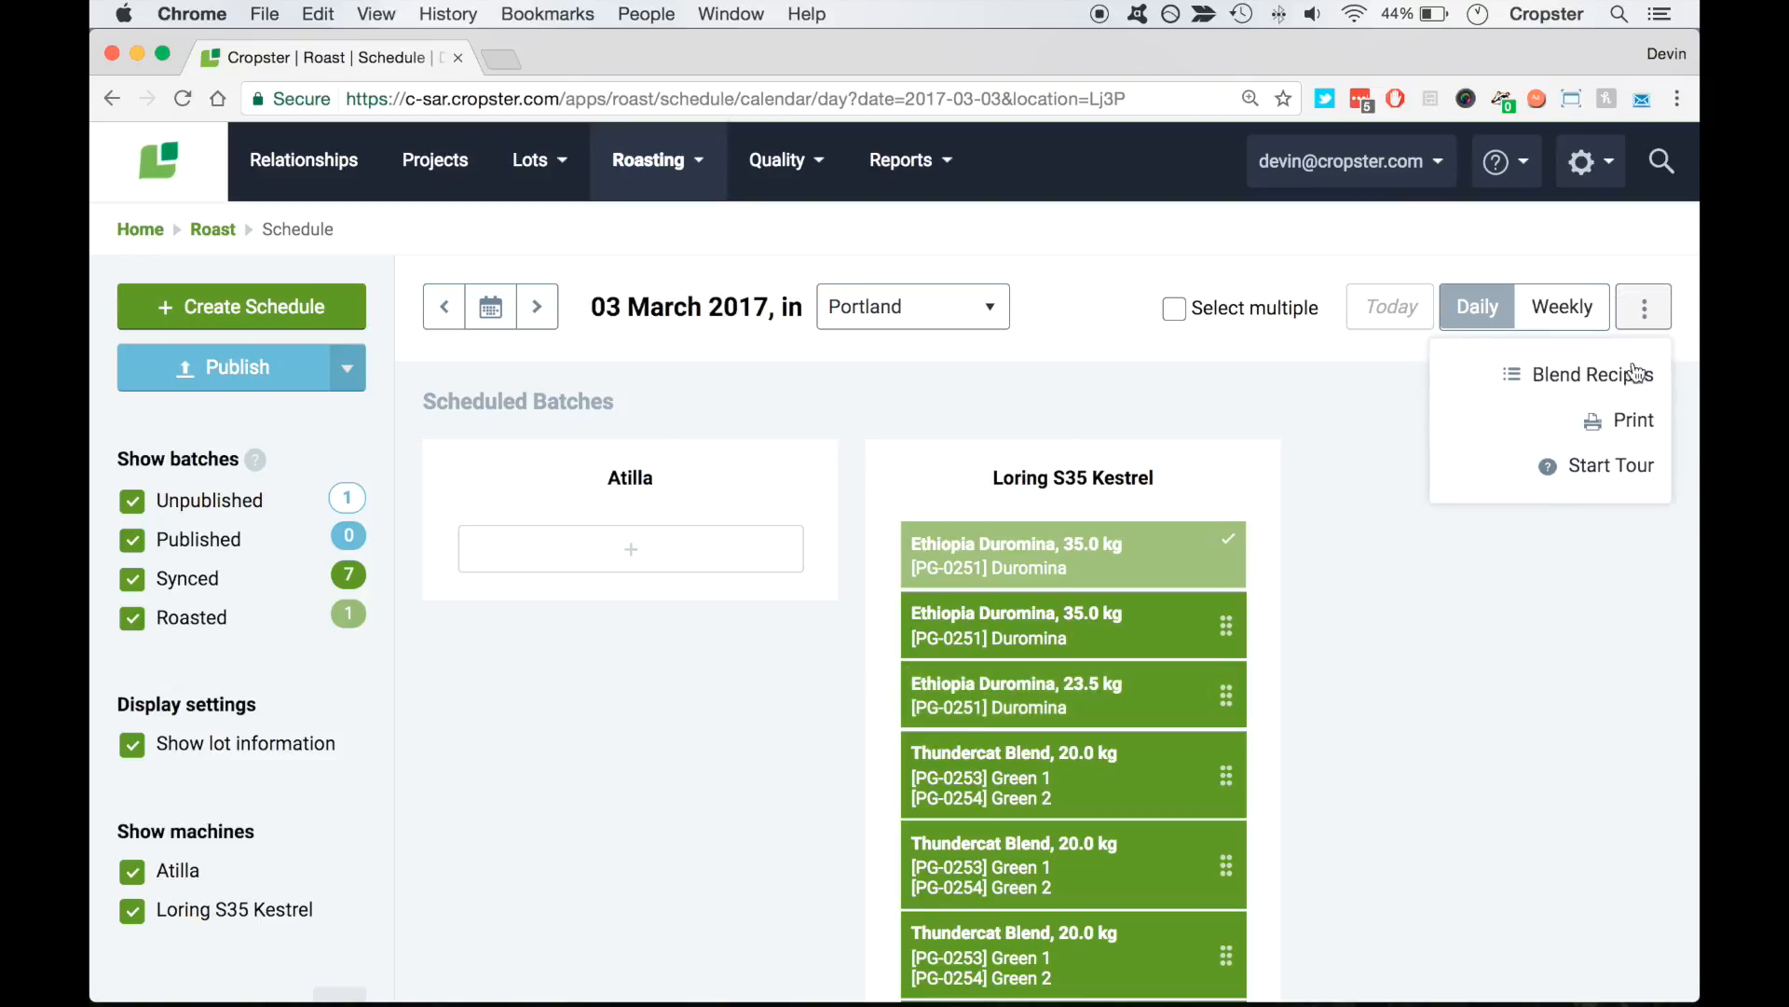
left_click(1622, 471)
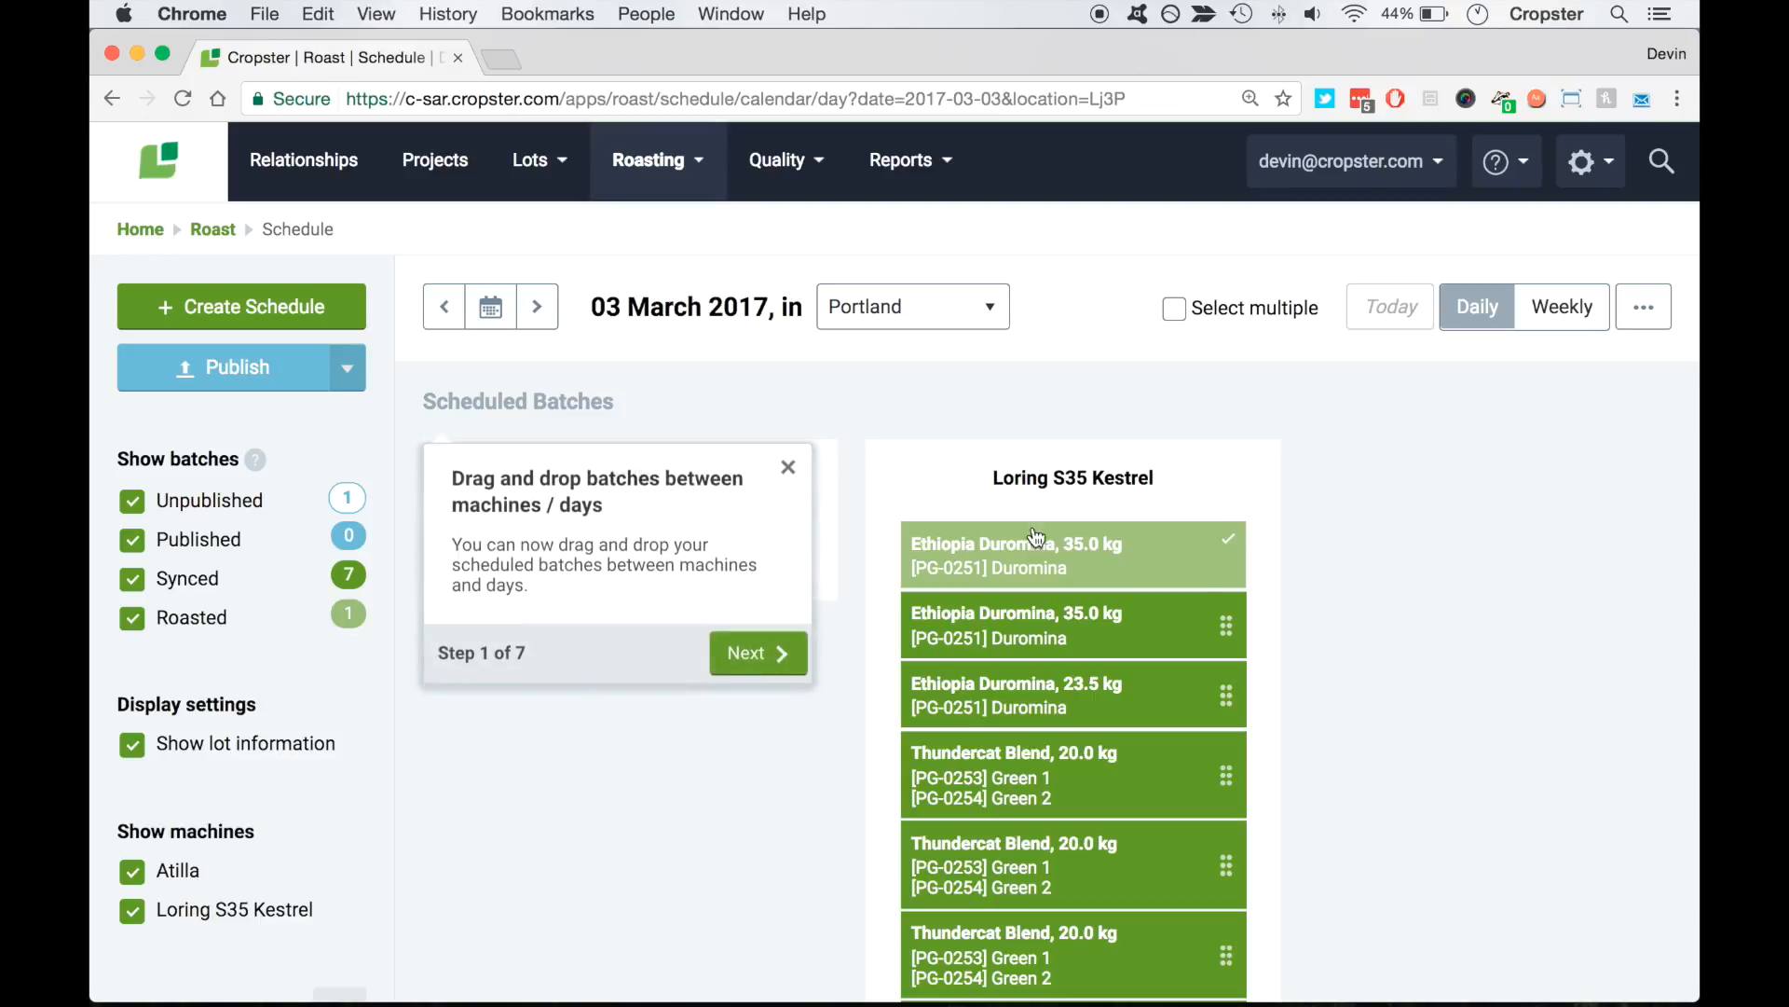
left_click(789, 467)
Enable selection of multiple batches and switch the Portland schedule from the daily to the weekly view
left_click(1176, 307)
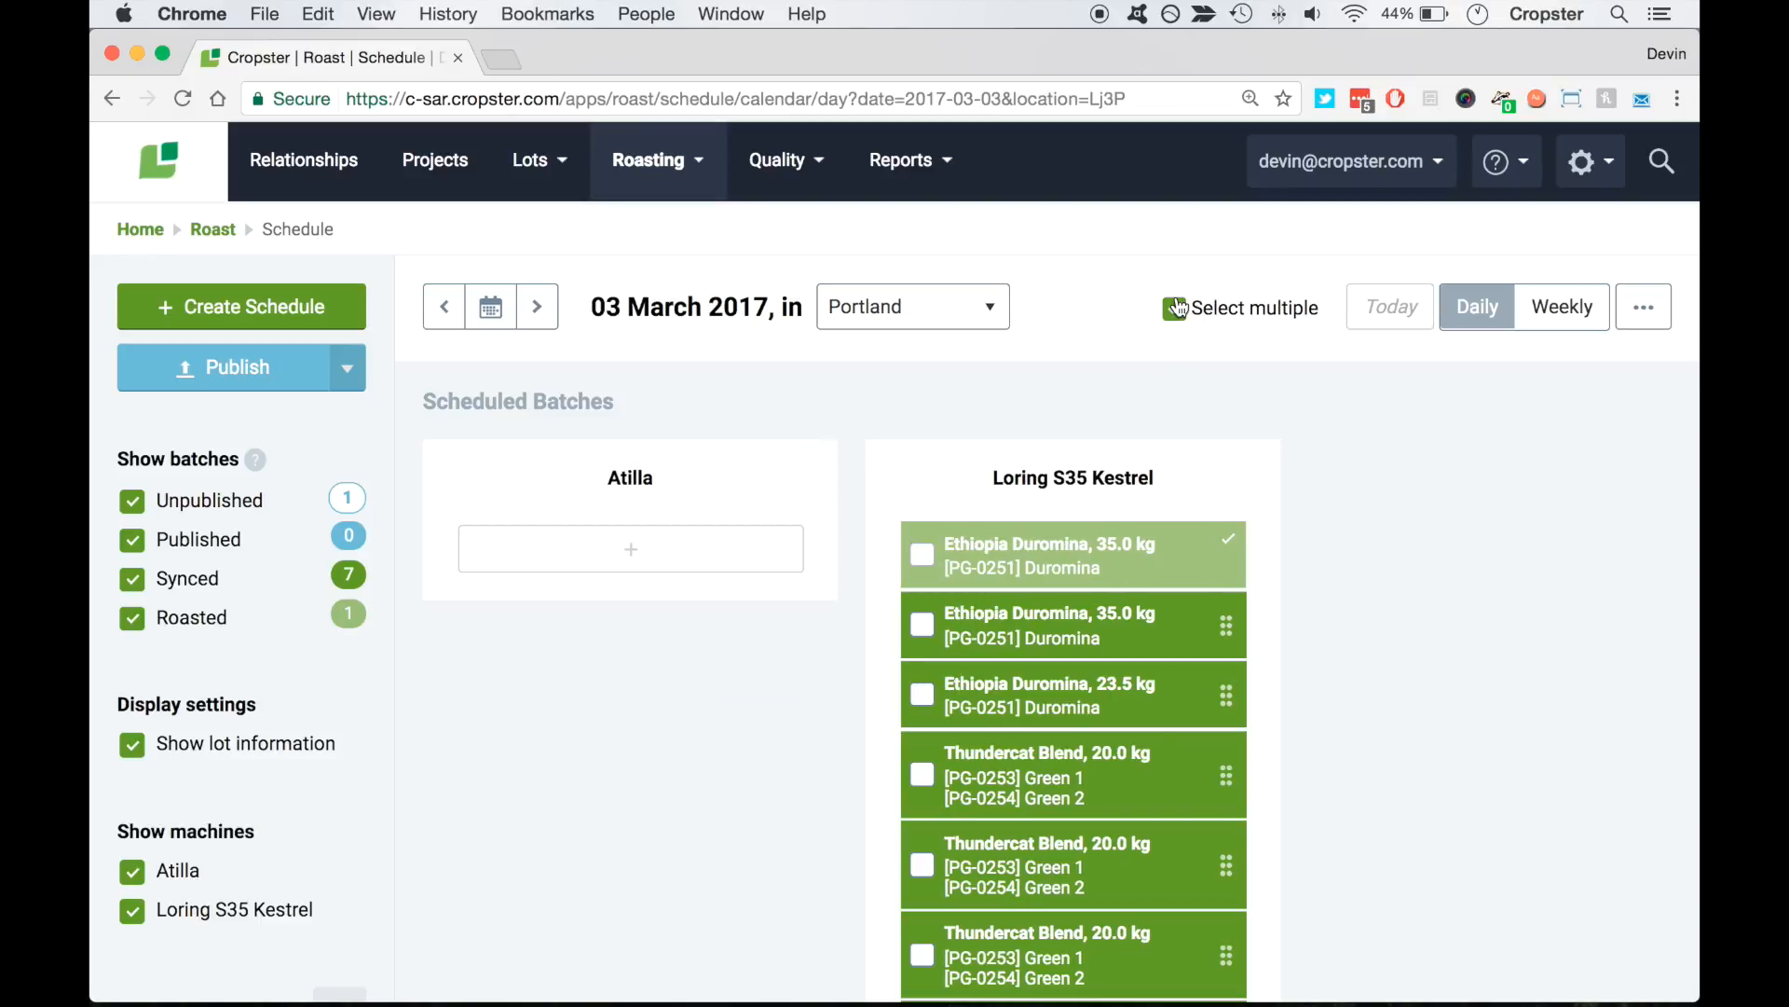
scroll(1077, 548, "down", 3)
scroll(1077, 547, "up", 2)
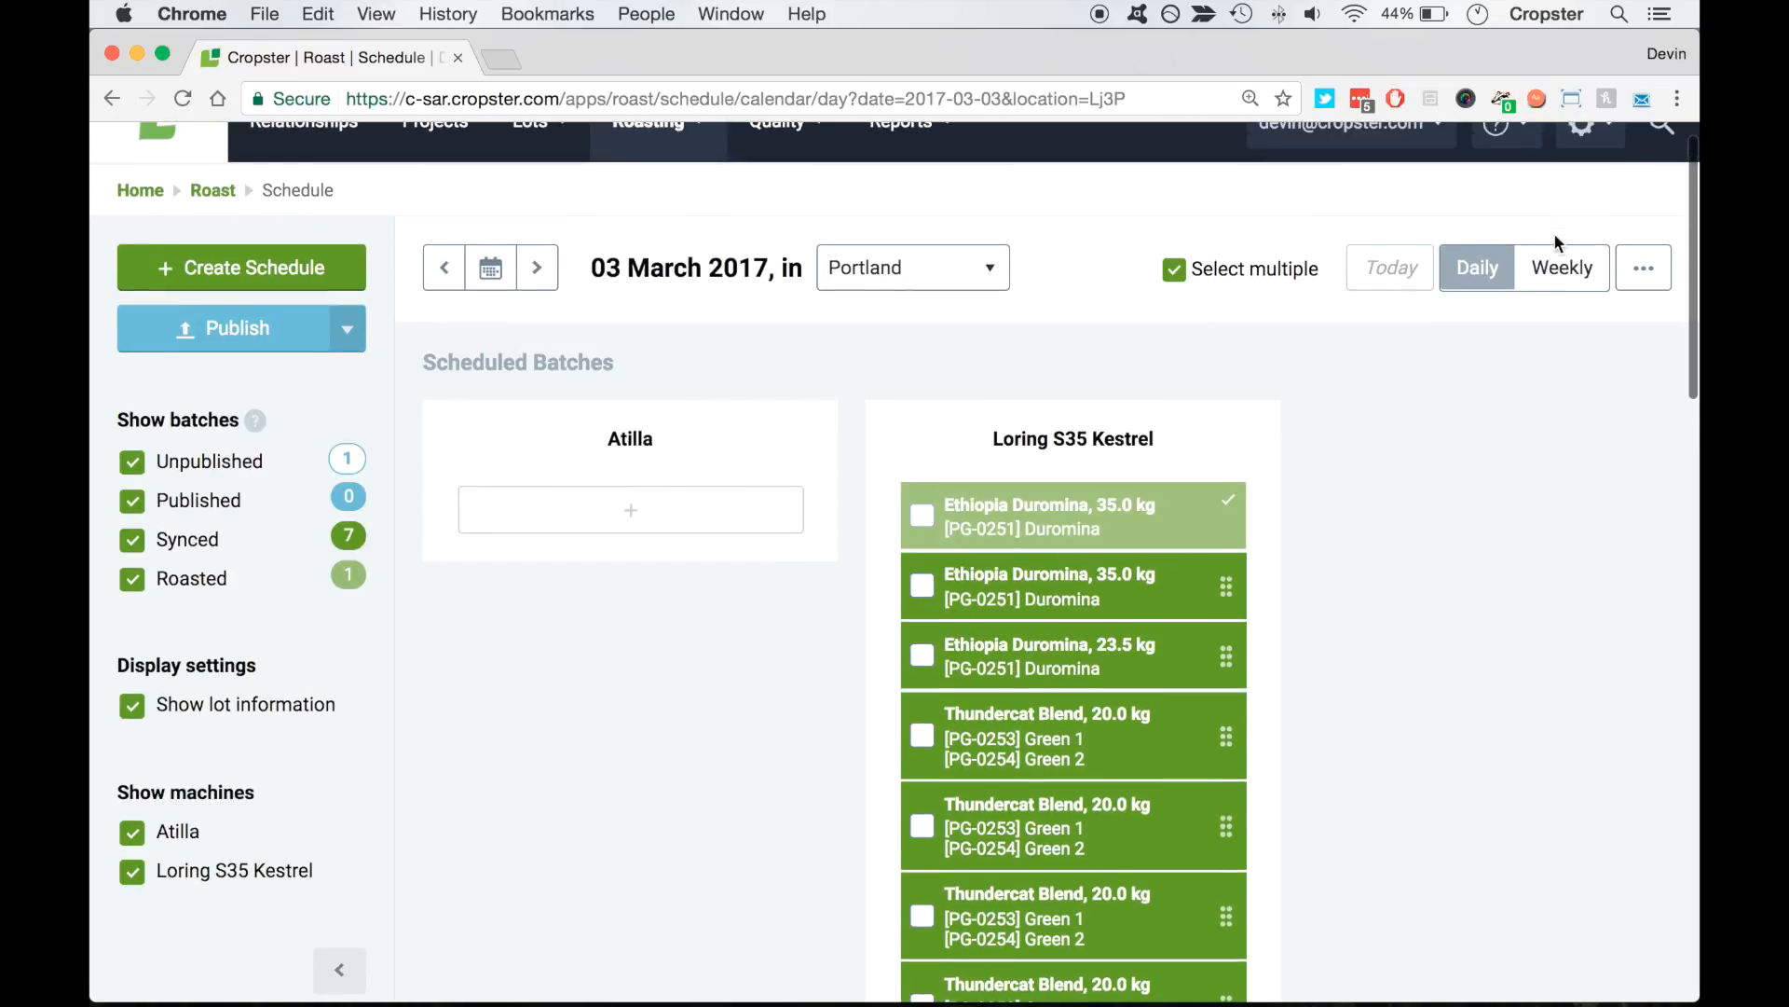
left_click(1552, 267)
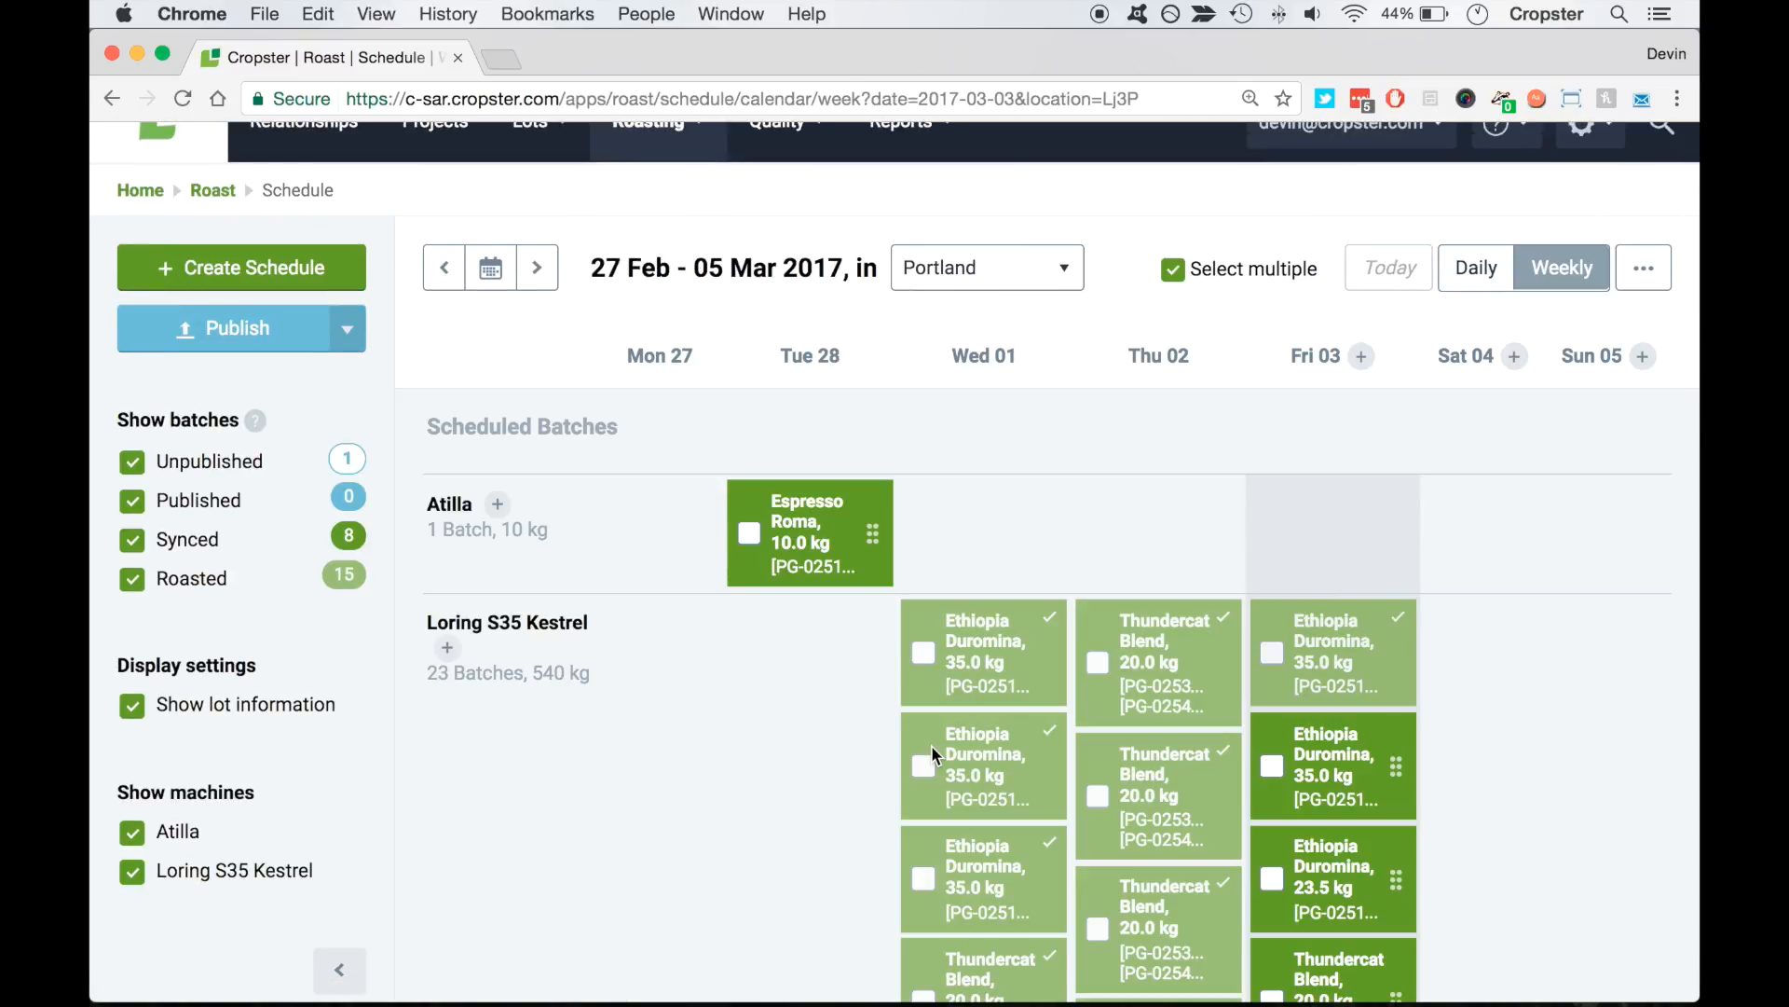
Delete the 10.0 kg Espresso Roma batch scheduled on the Atilla for Tuesday 28
scroll(931, 745, "down", 2)
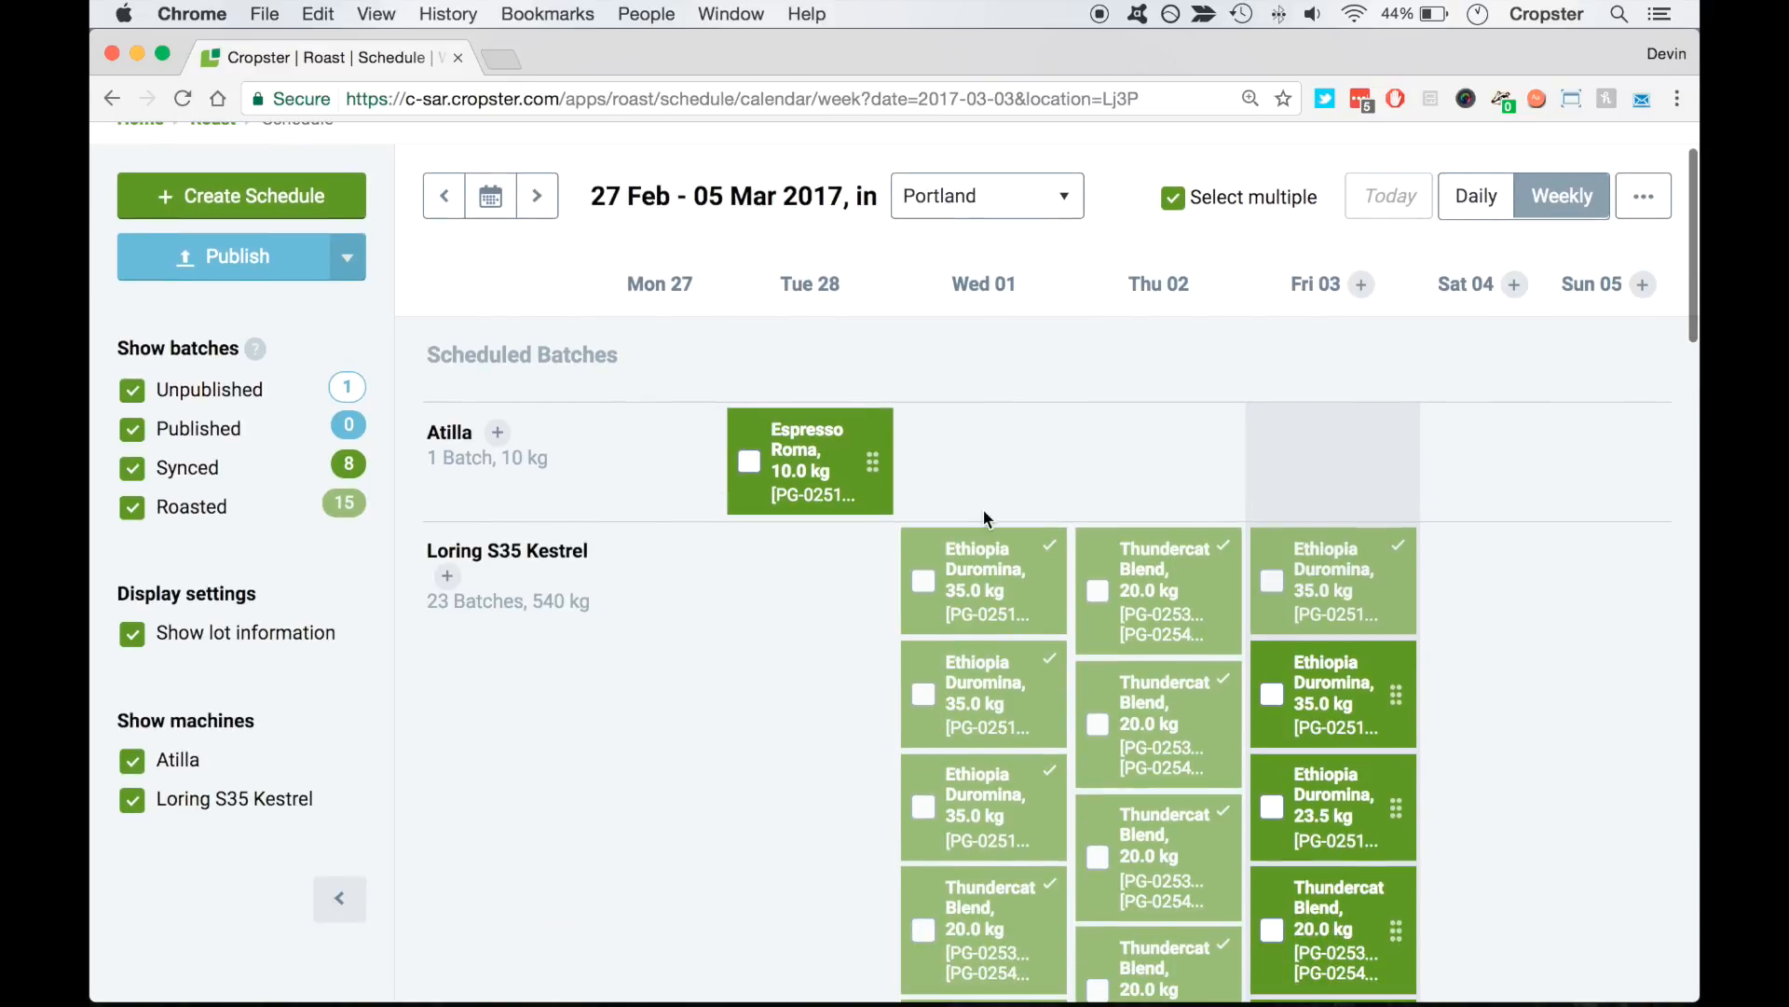
left_click(771, 507)
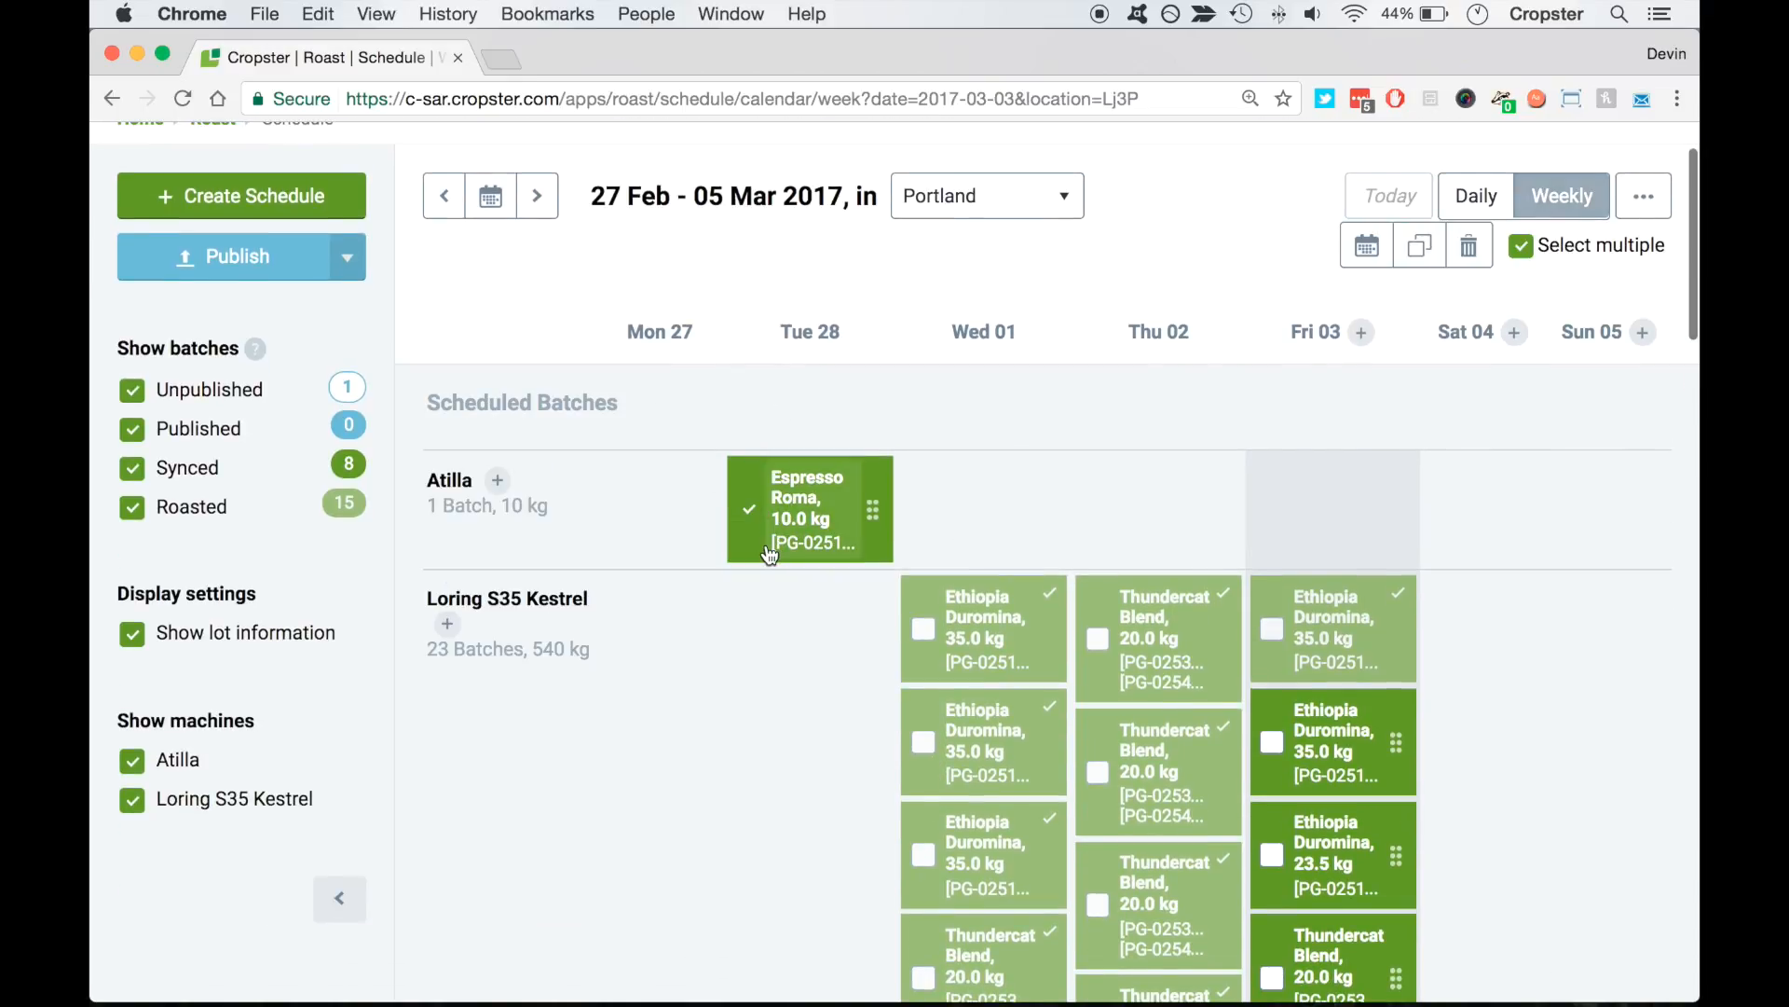
left_click(1468, 247)
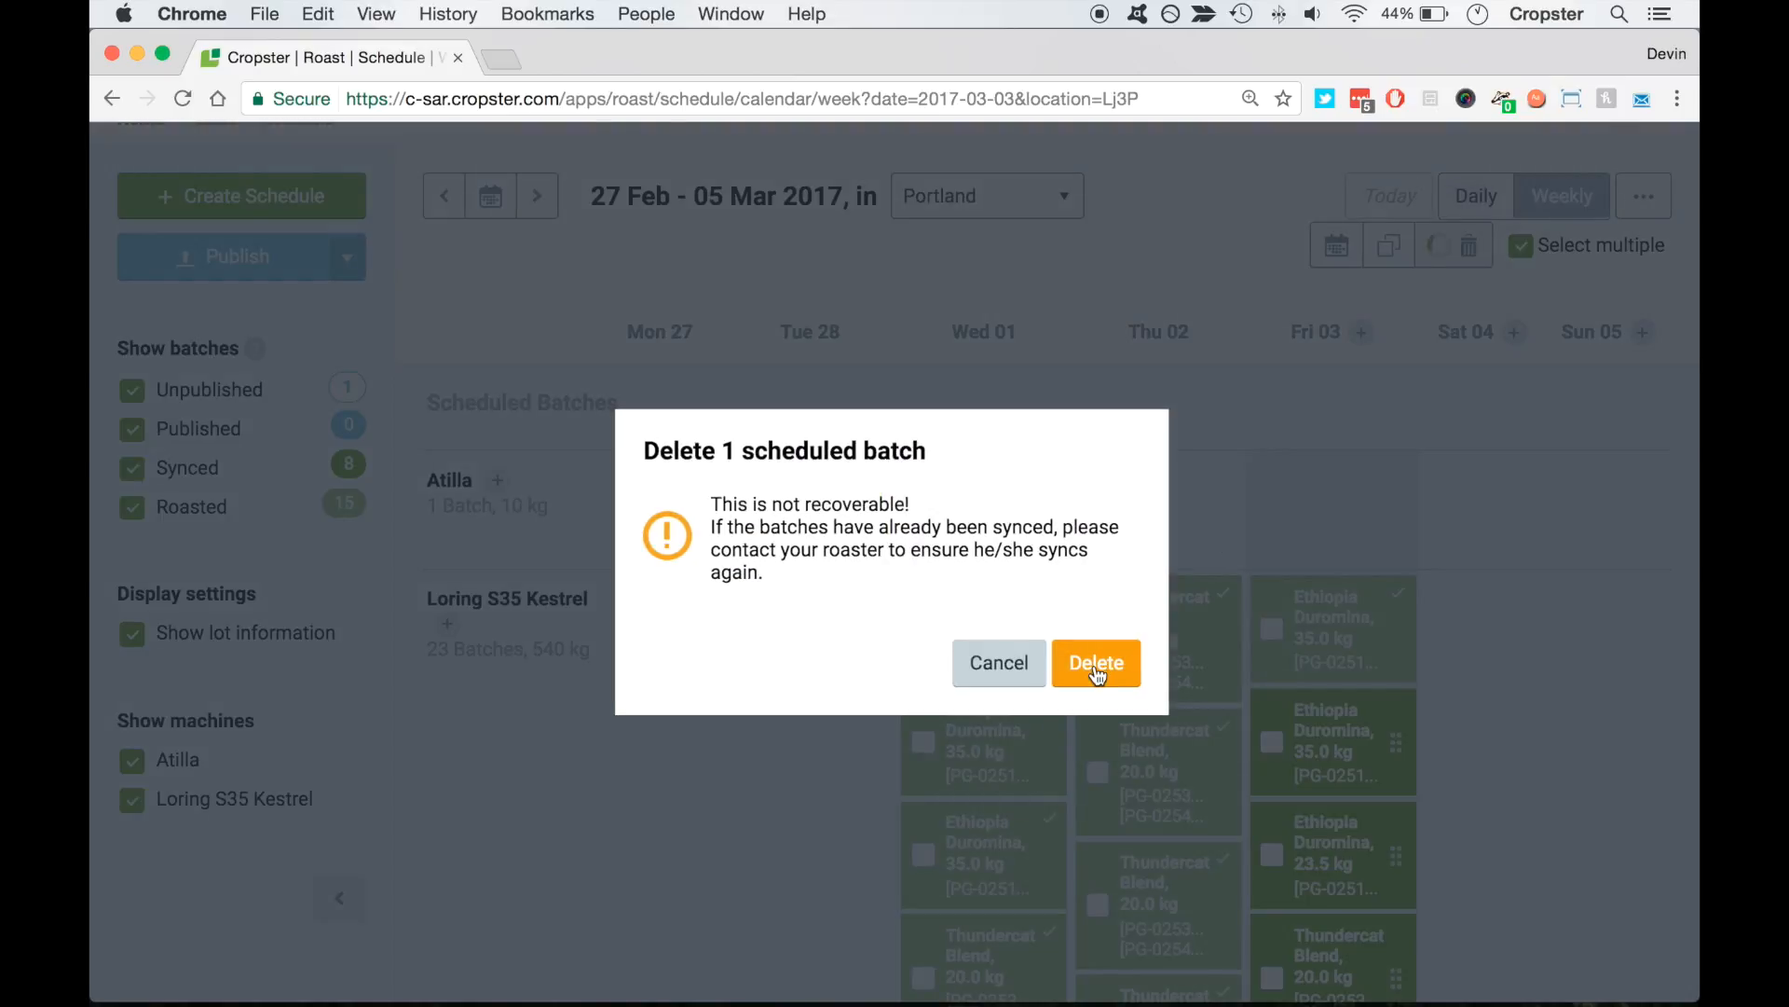
left_click(1096, 667)
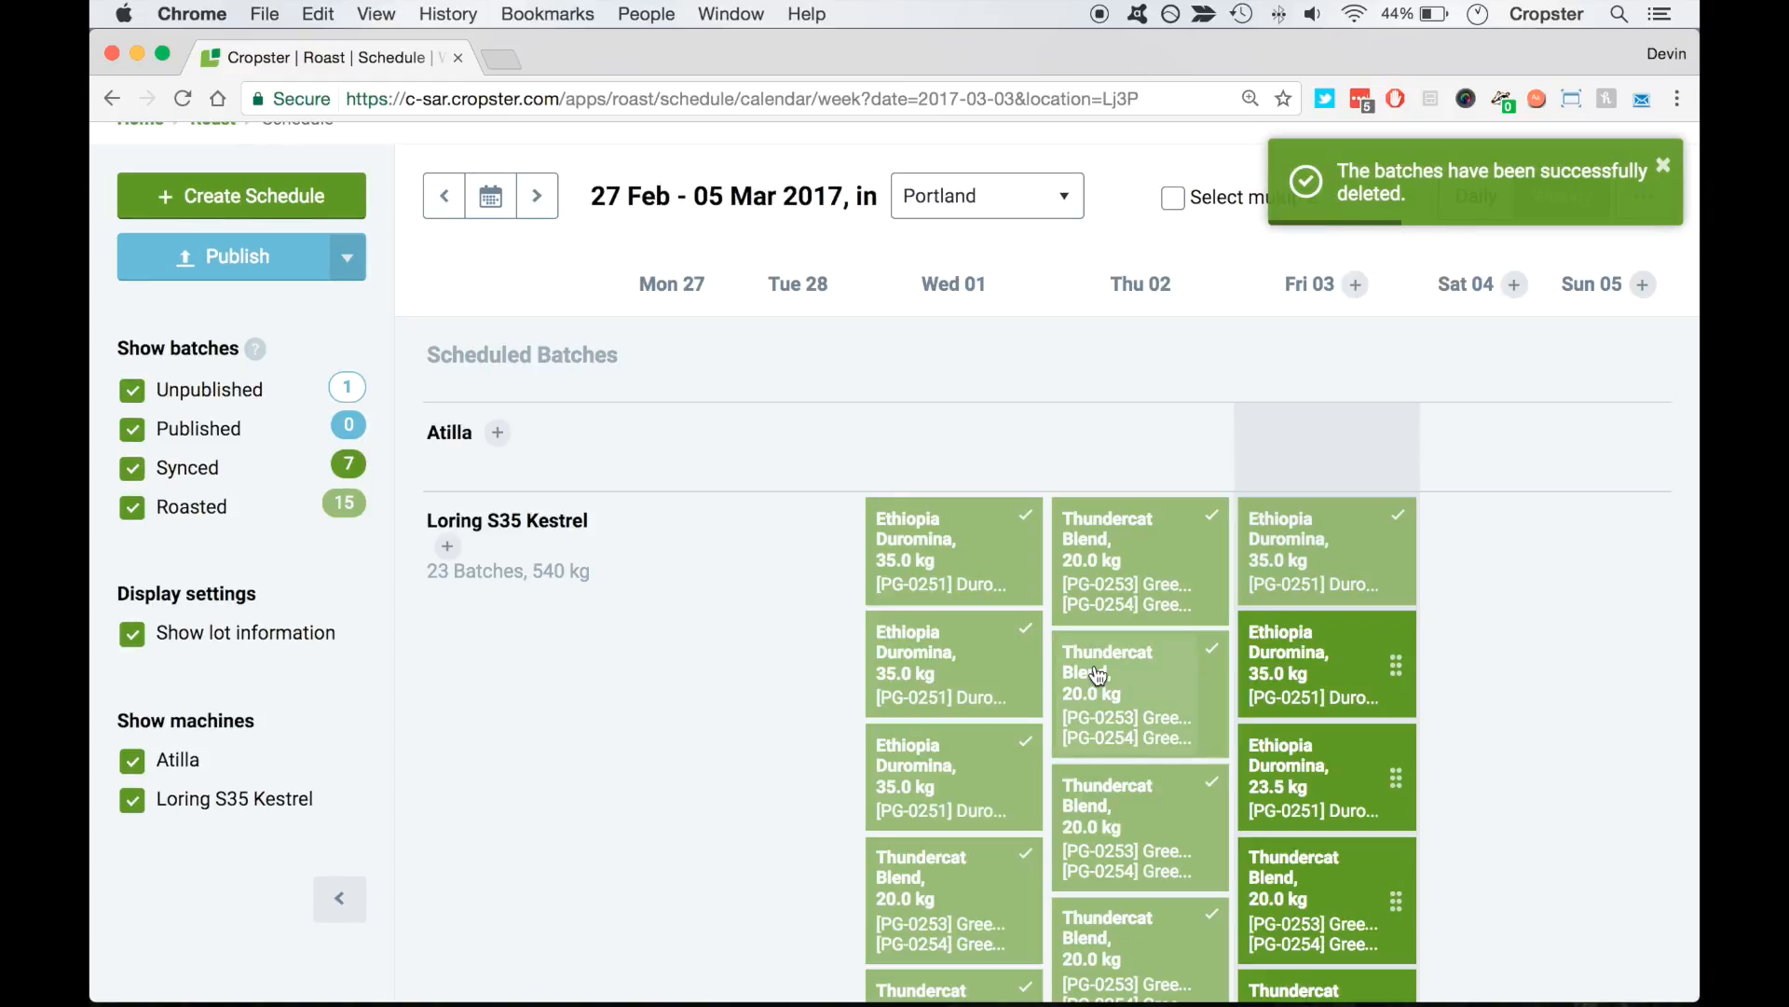
Move the 35.0 kg and 23.5 kg Ethiopia Duromina batches and two 20.0 kg Thundercat Blend batches from Friday 03 to Saturday 04
scroll(1095, 666, "down", 3)
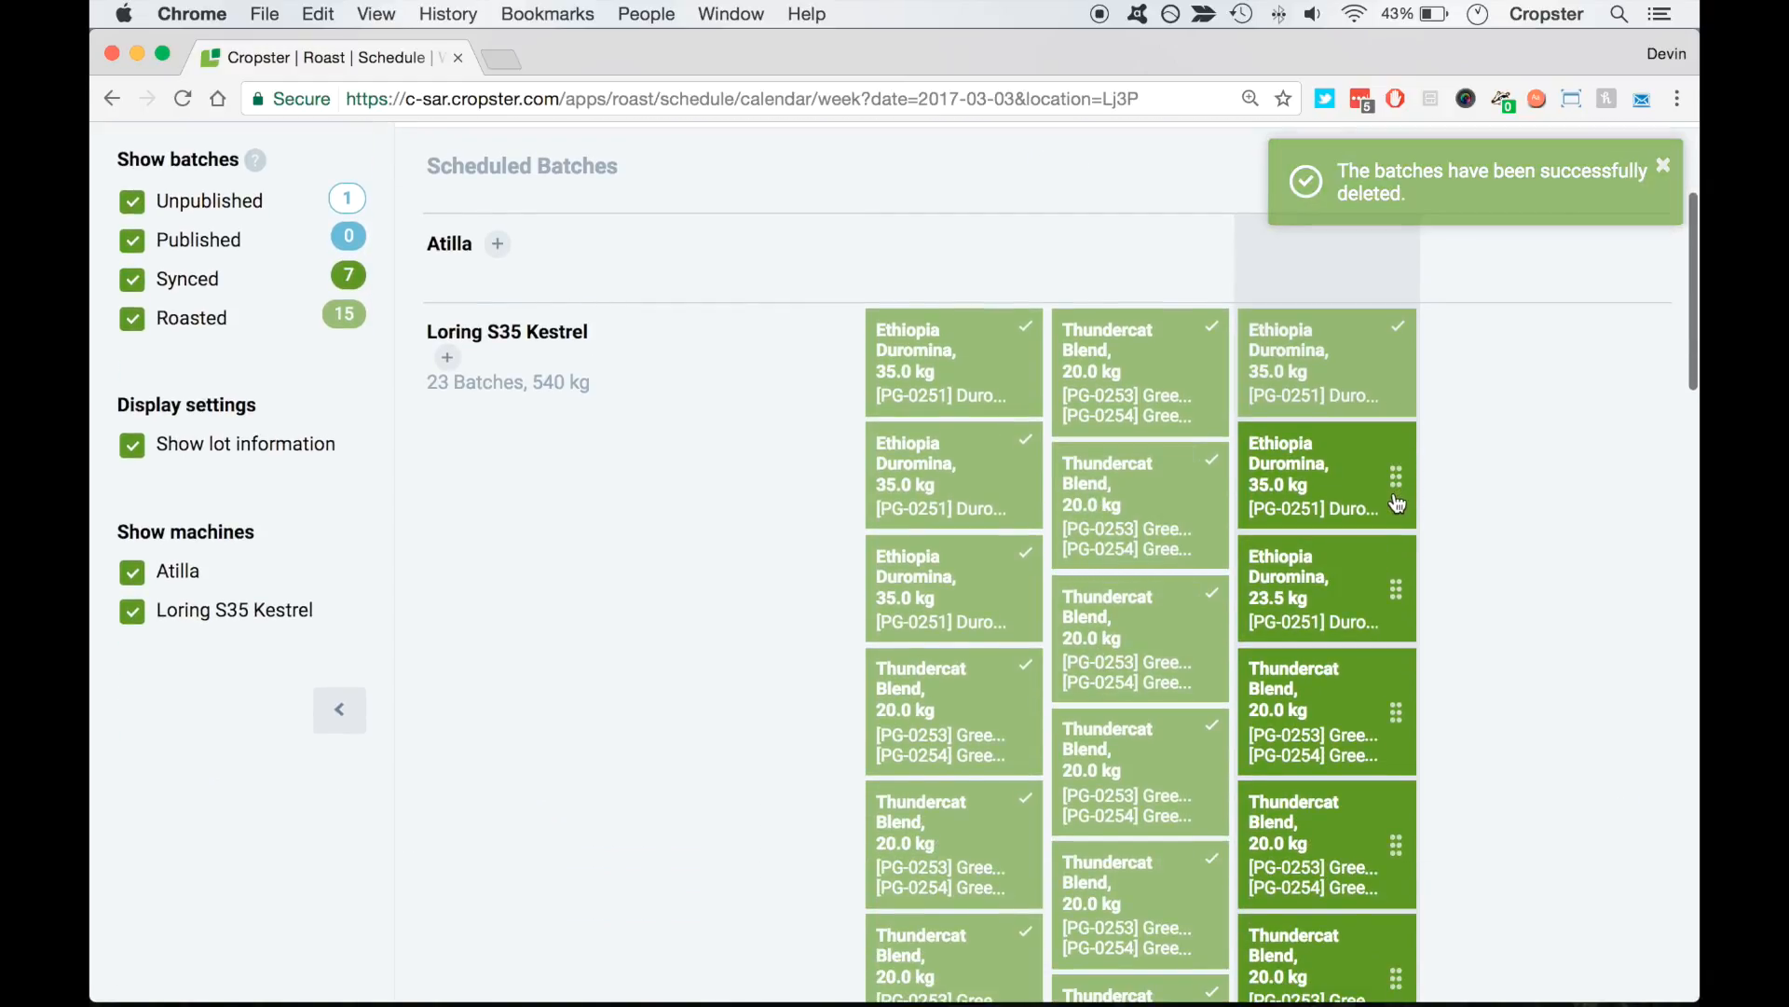
scroll(1412, 358, "up", 3)
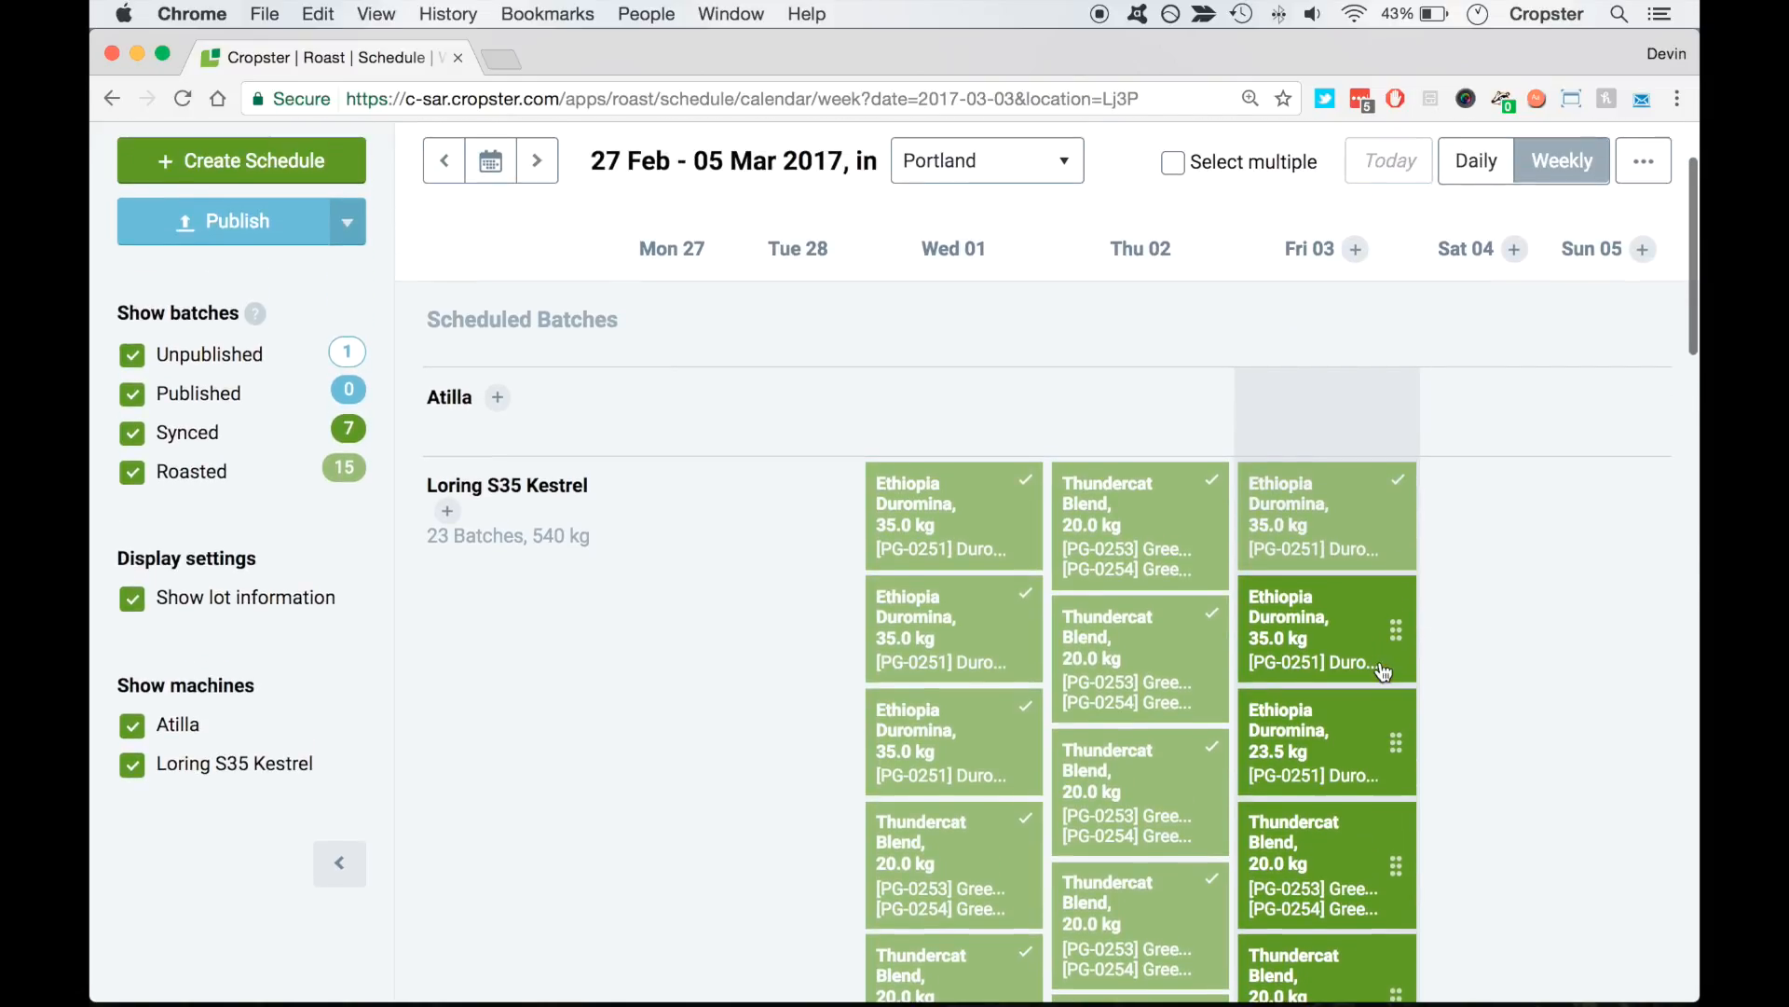
left_click(1397, 632)
left_click_drag(1397, 632, 1525, 635)
left_click_drag(1366, 632, 1502, 630)
left_click(1347, 658)
left_click_drag(1347, 658, 1501, 739)
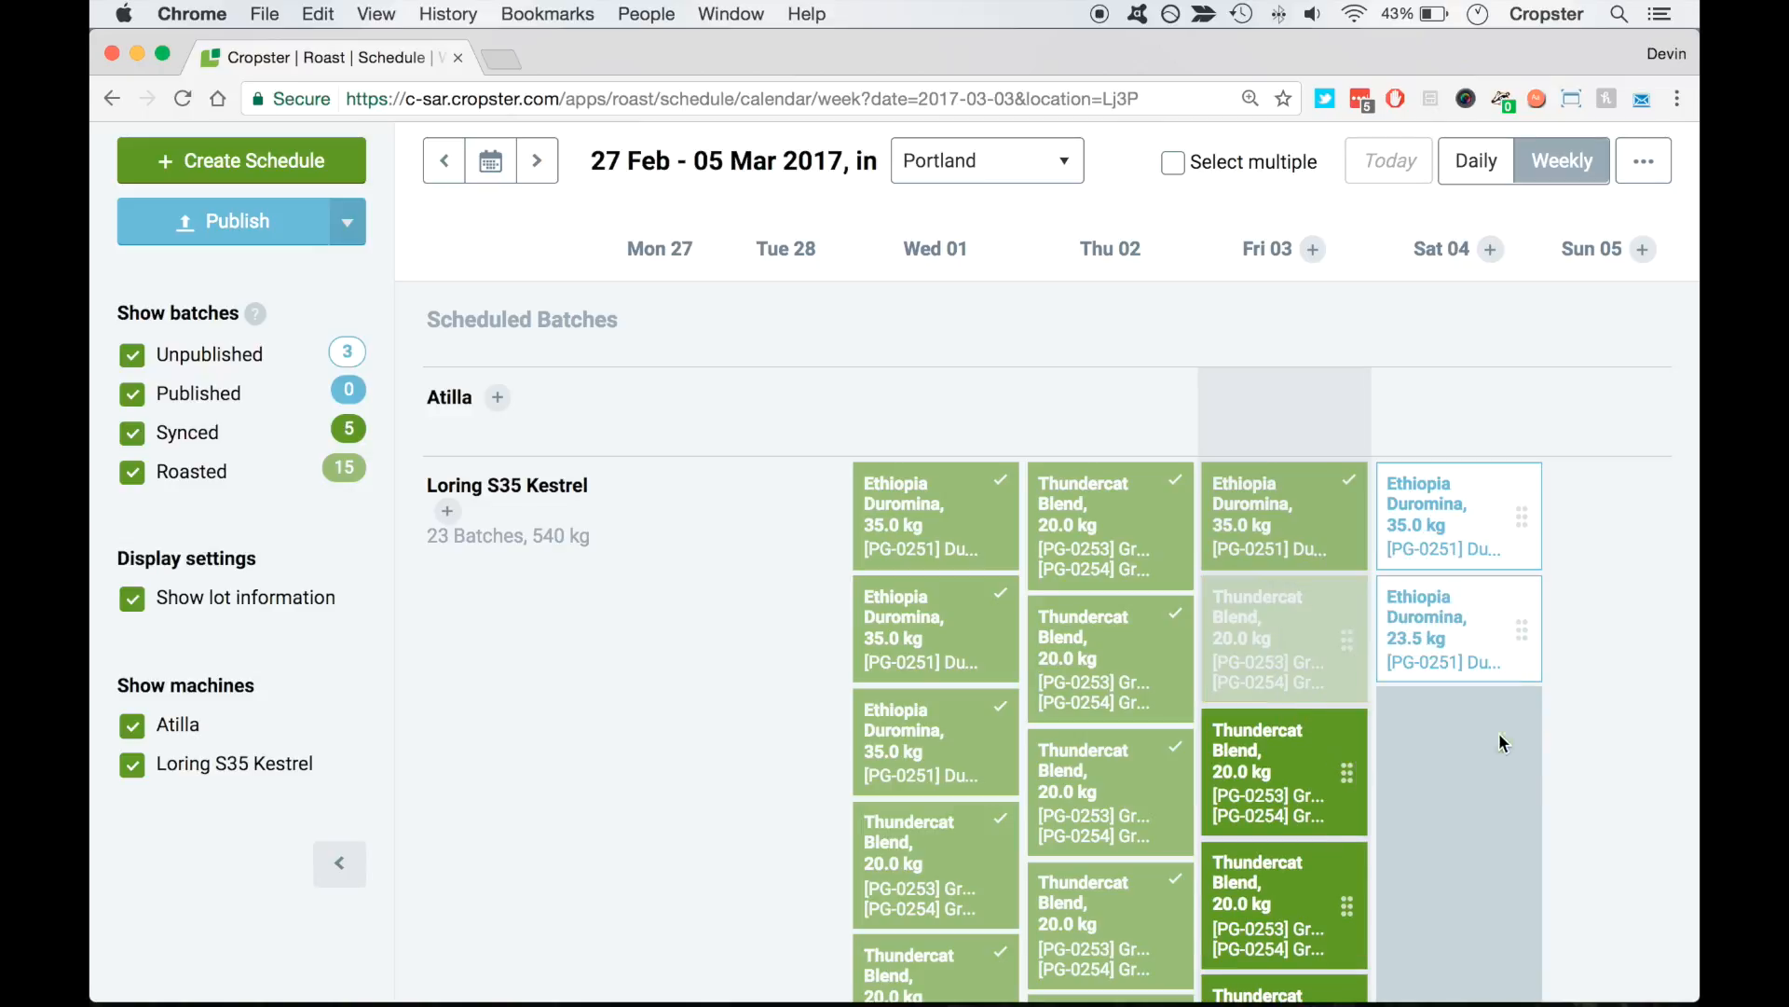
left_click_drag(1349, 646, 1530, 850)
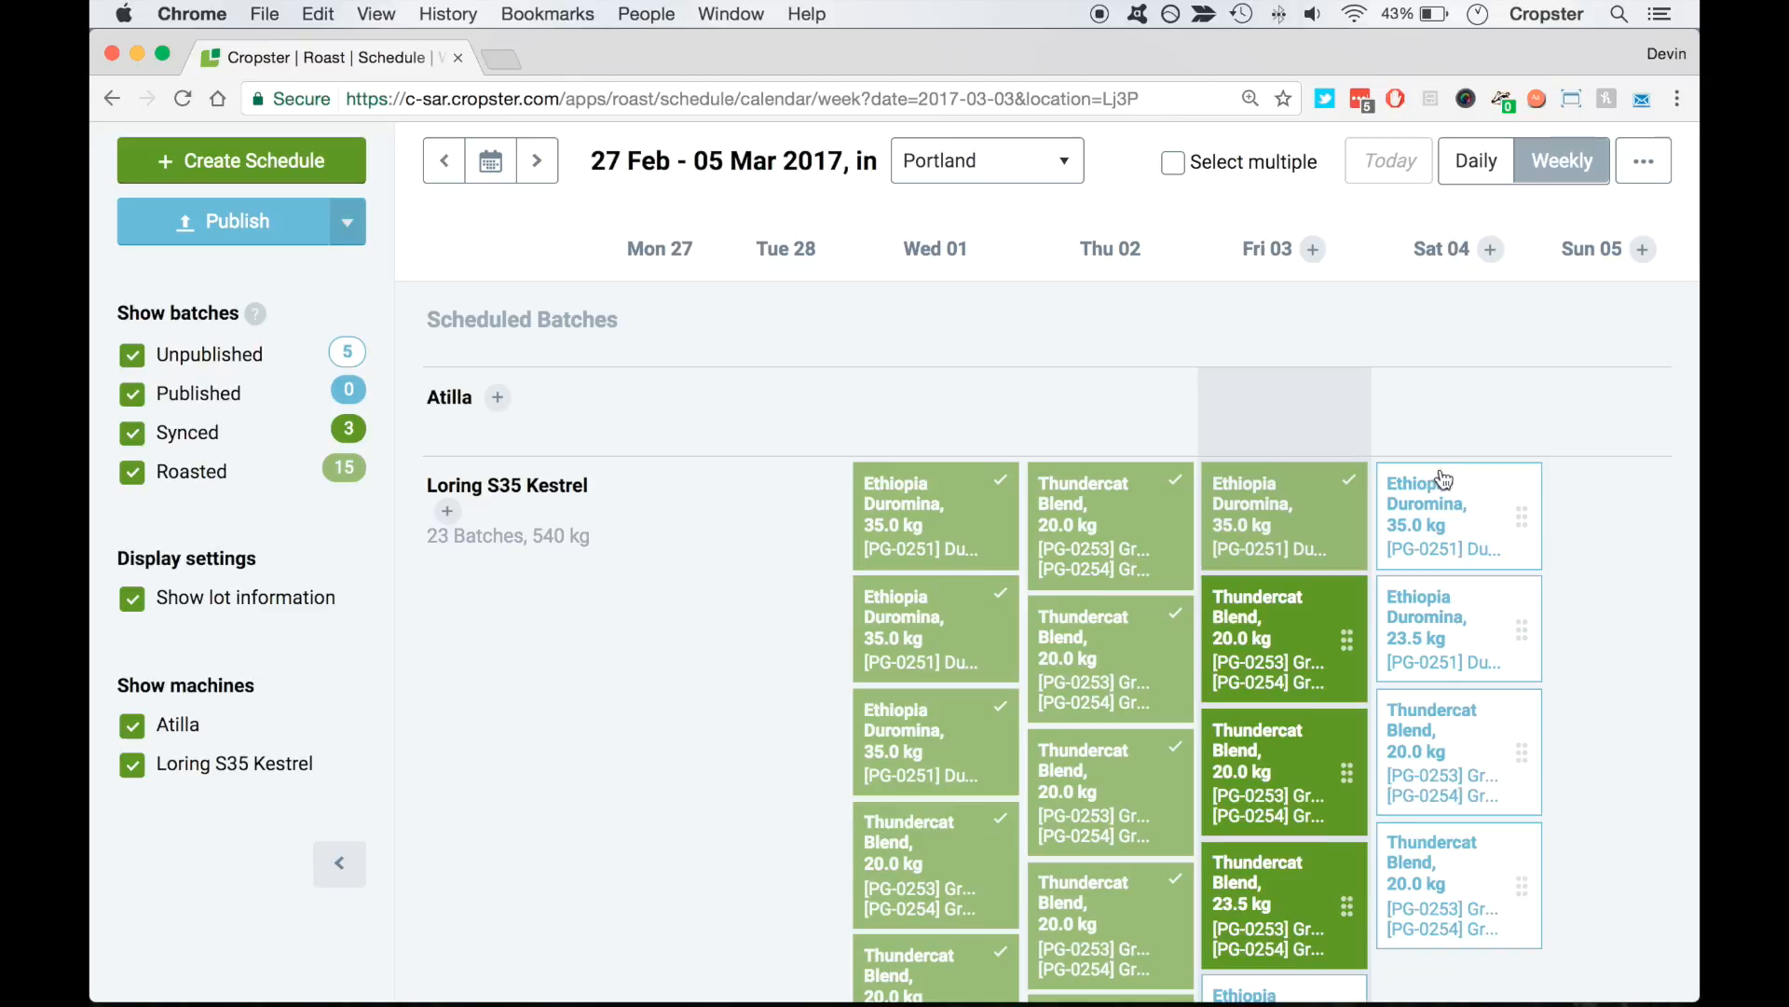
Publish the schedule changes, acknowledge the synced-batch notice for the Loring S35 Kestrel, and review the weekly batches
left_click(288, 228)
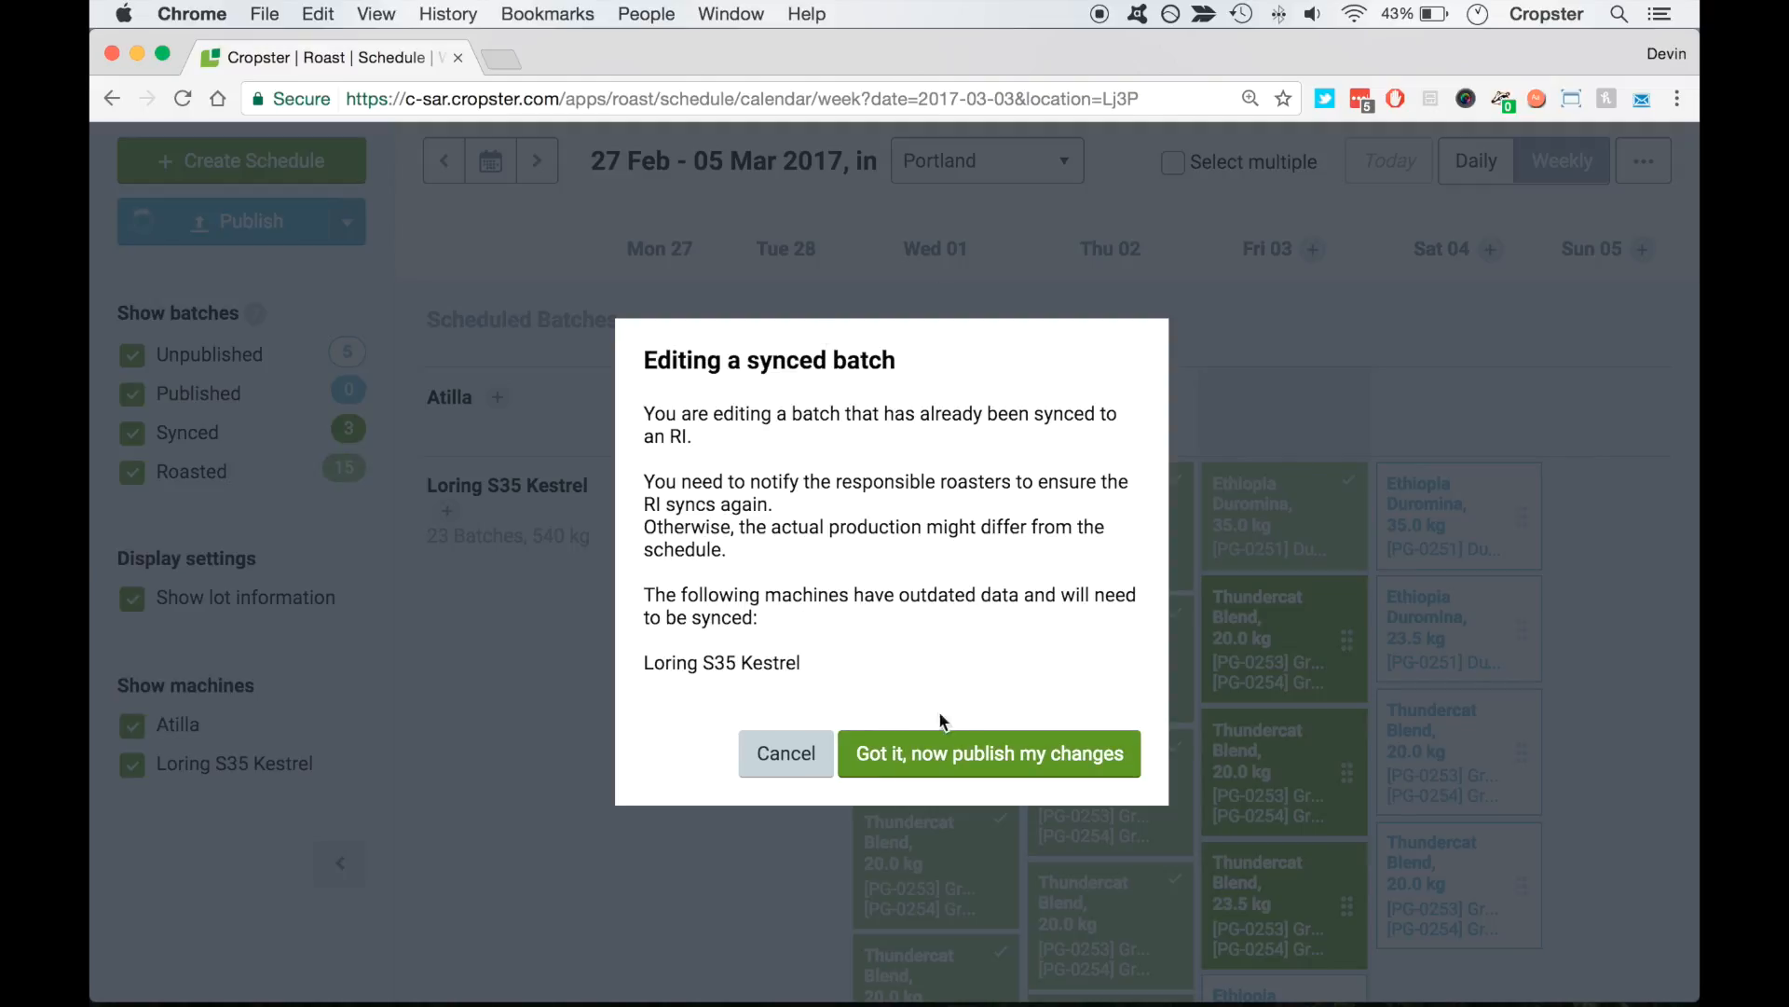
left_click(963, 755)
mouse_move(978, 974)
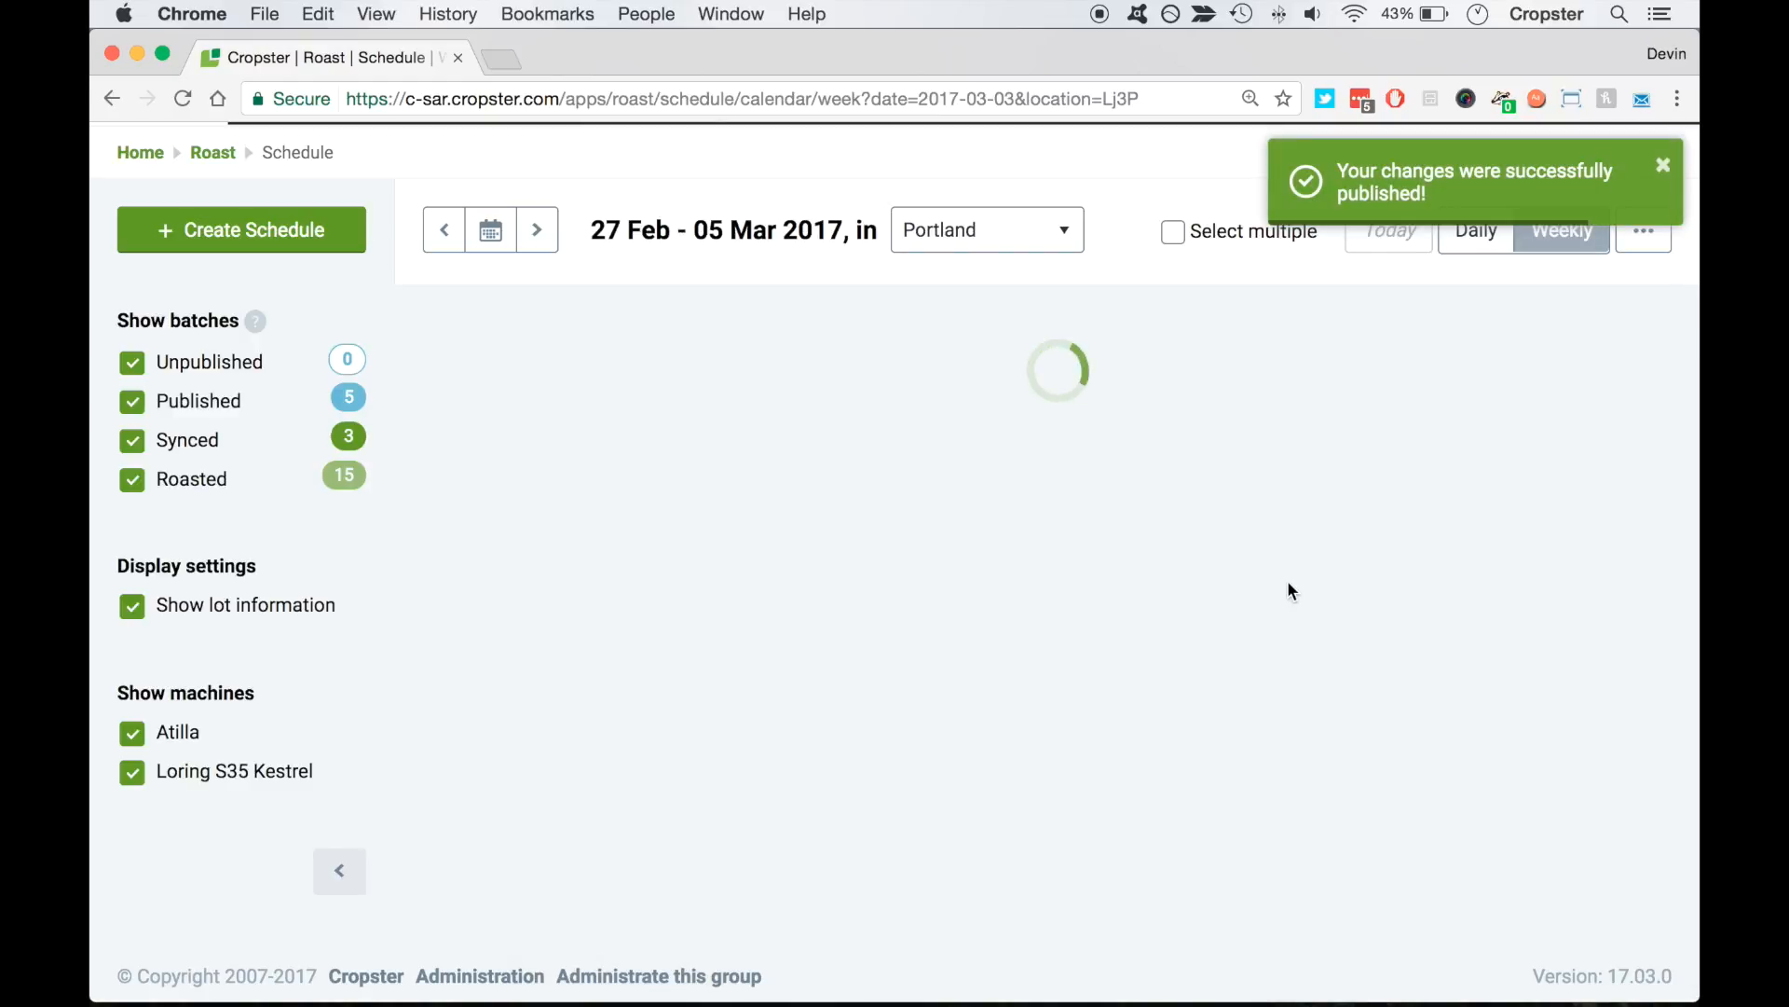
scroll(1291, 594, "down", 5)
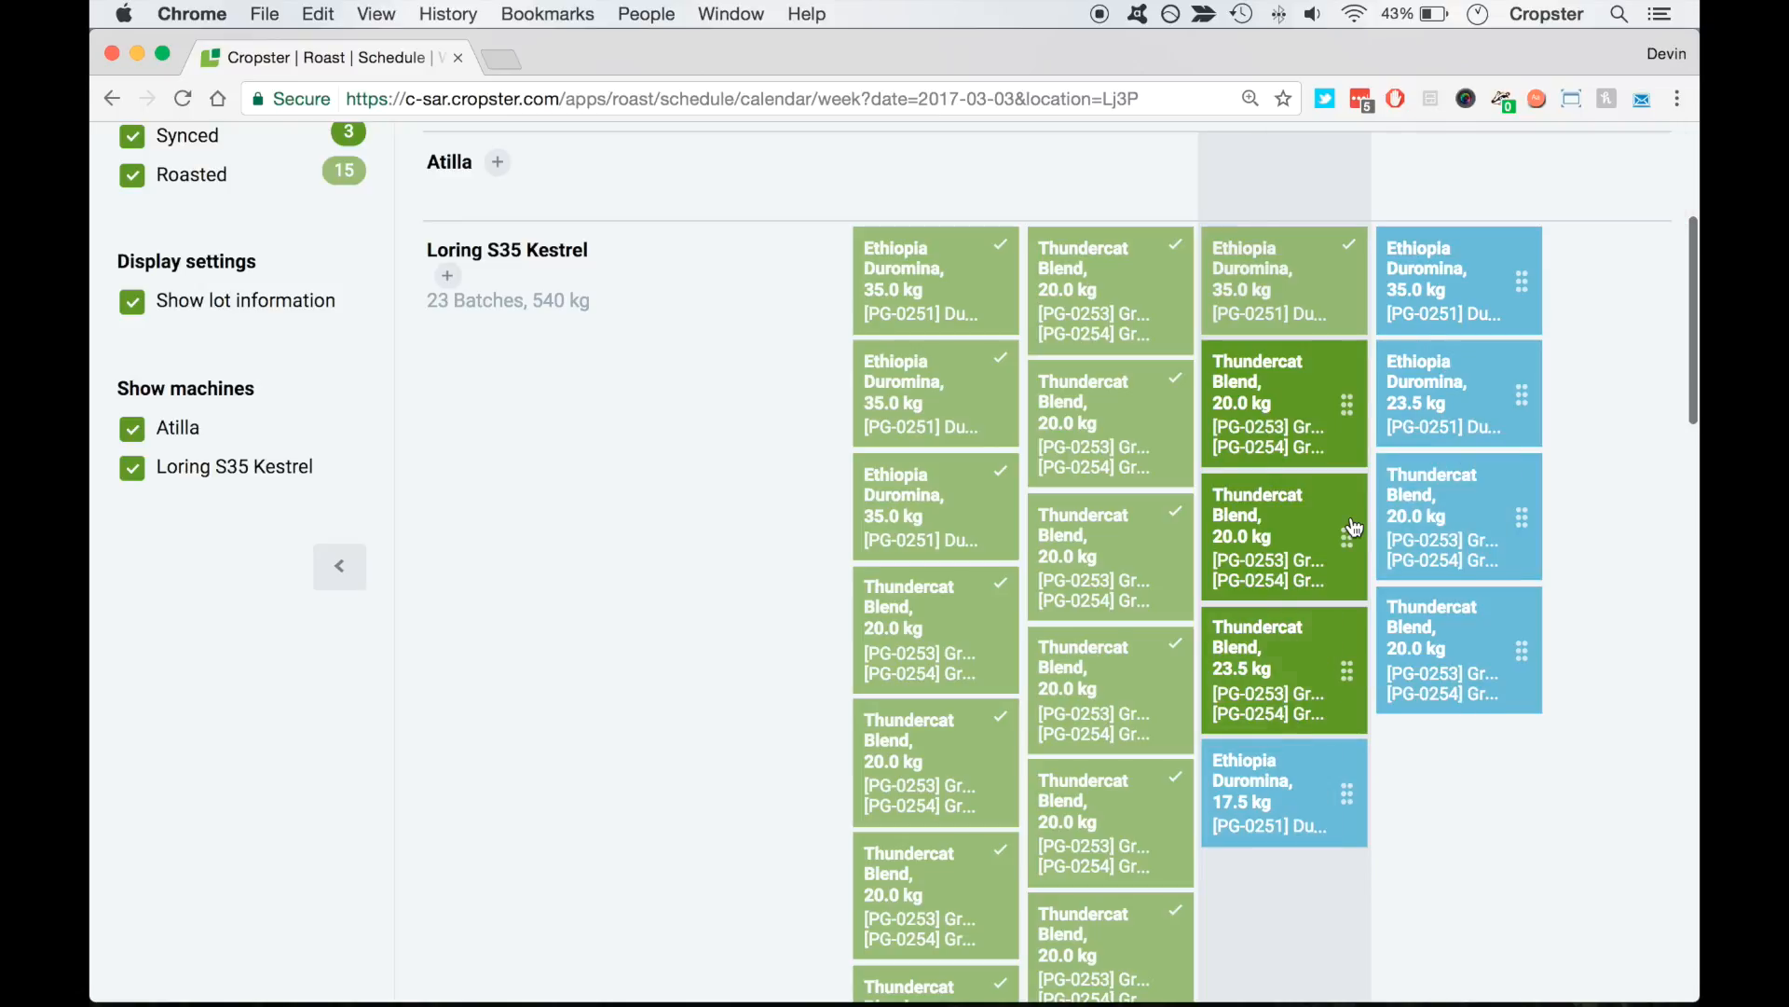
scroll(1355, 528, "down", 5)
scroll(1354, 528, "up", 10)
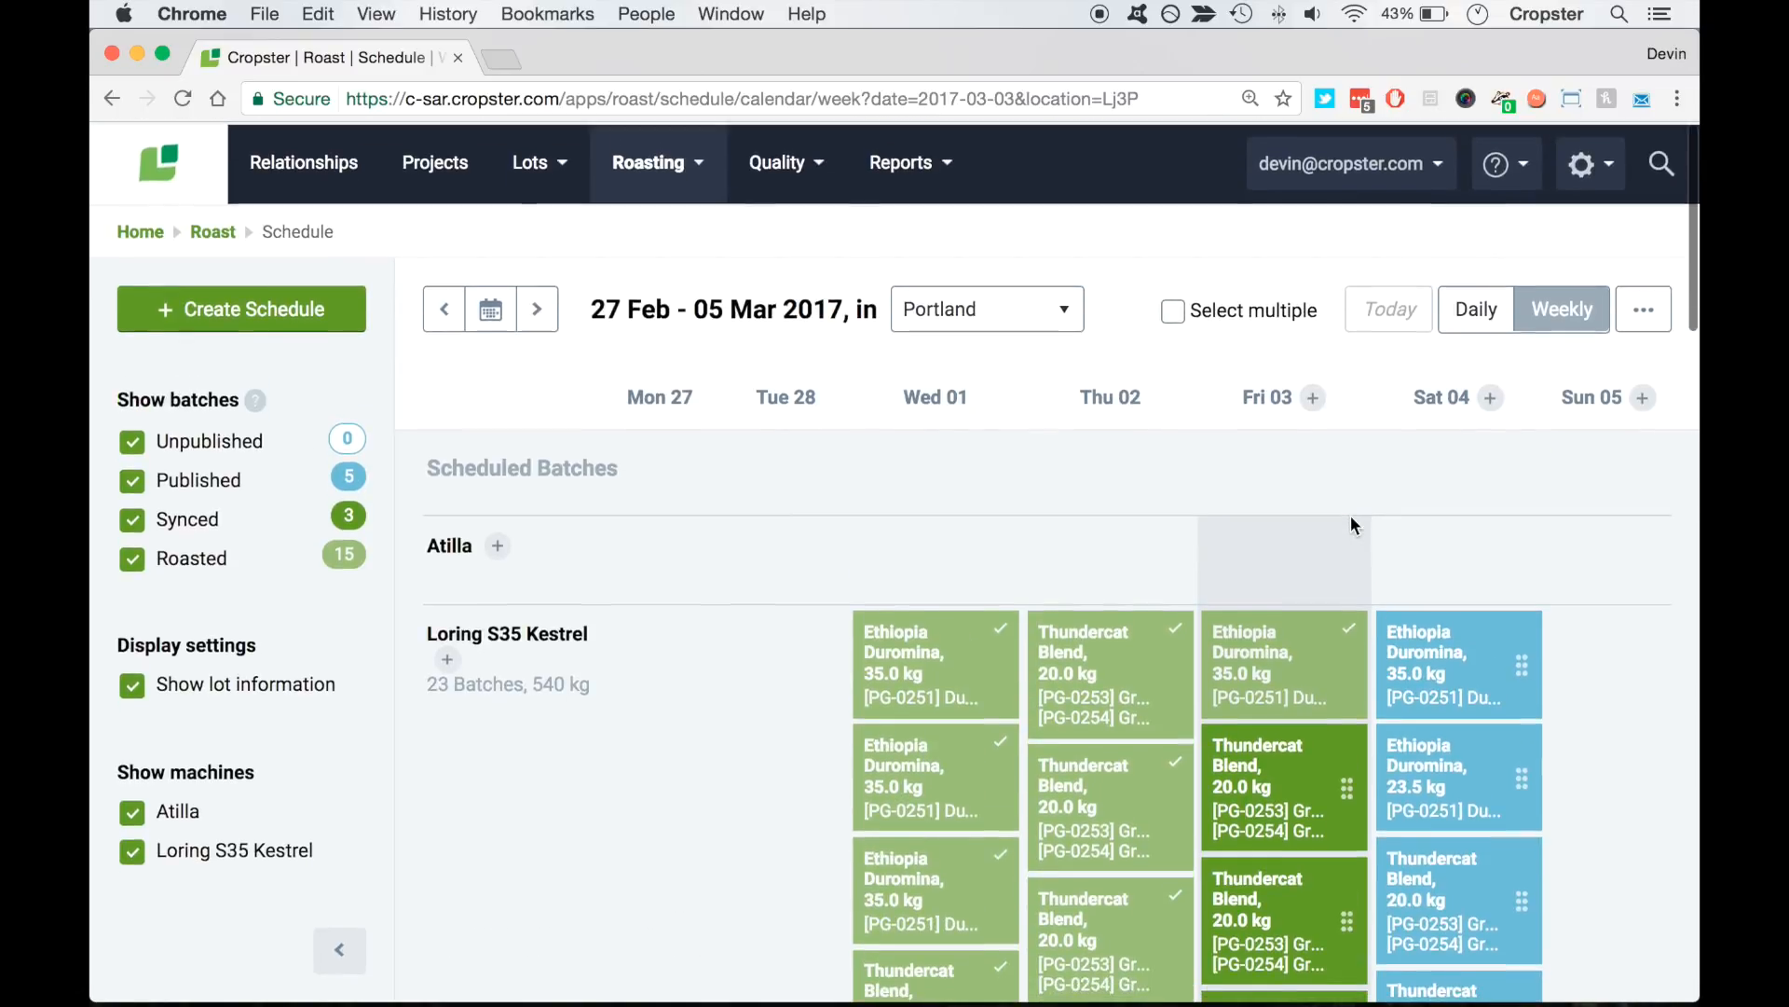
Start the schedule feature tour, step through to the tip on selecting multiple batches, and close the tour
left_click(1639, 315)
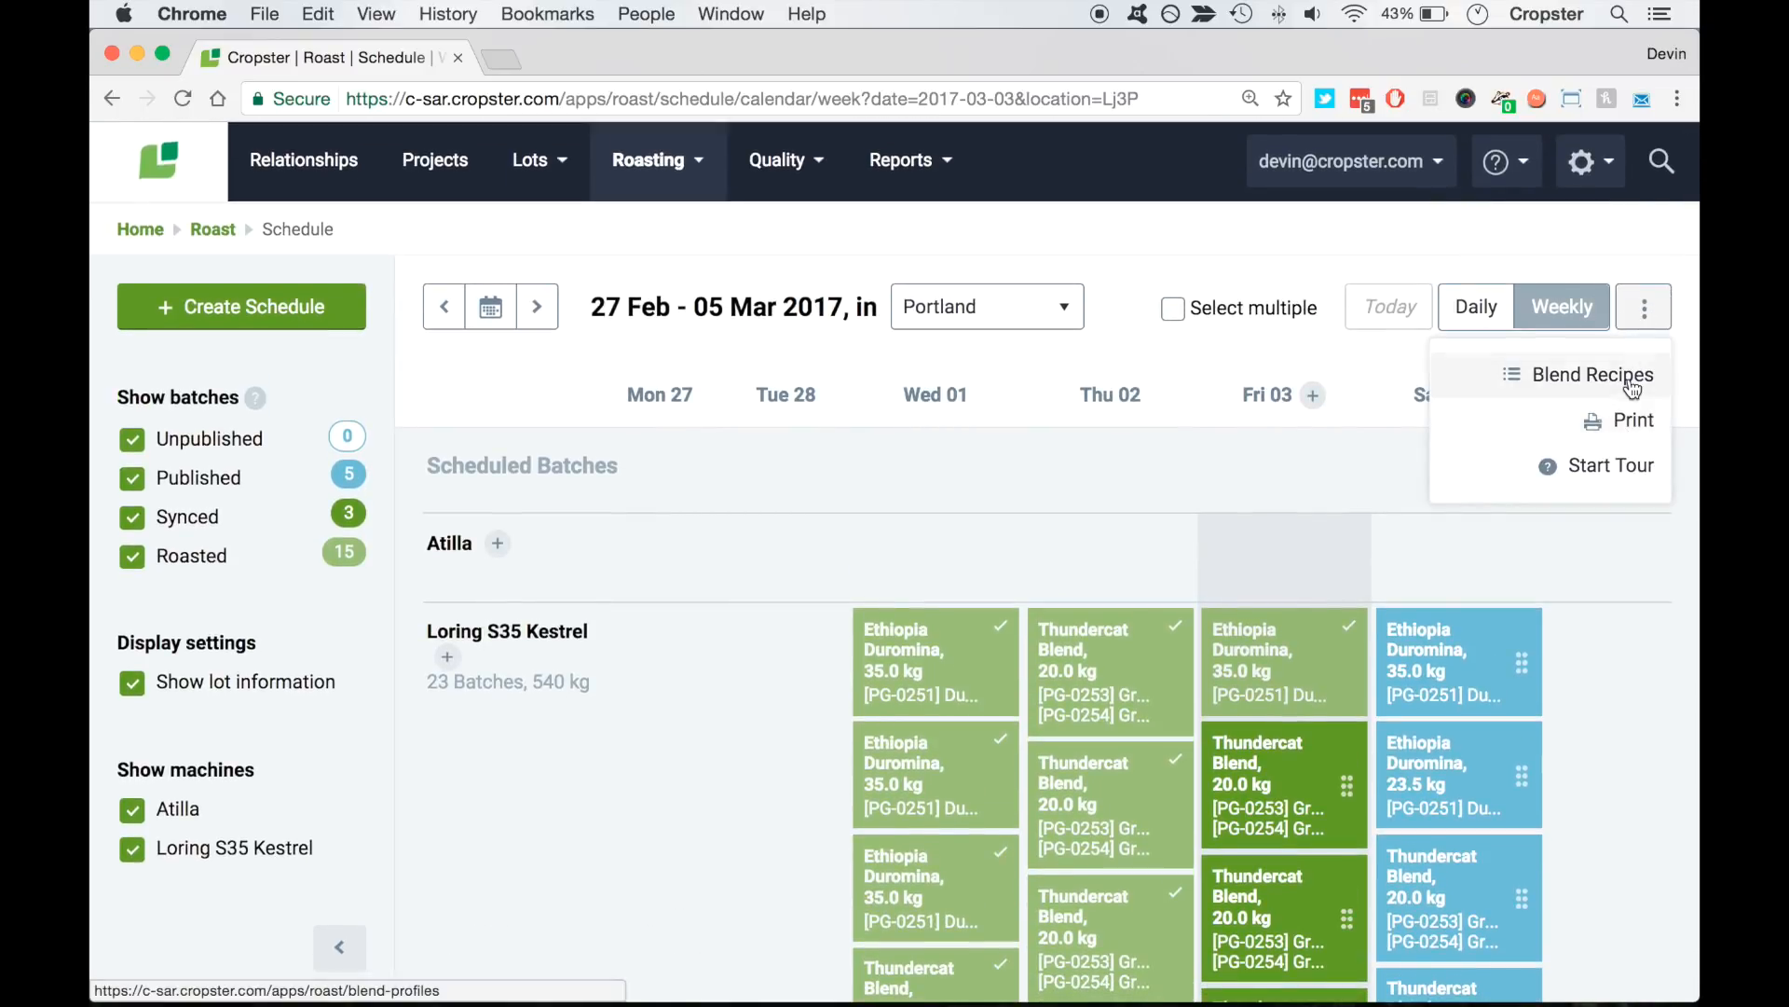
left_click(1610, 474)
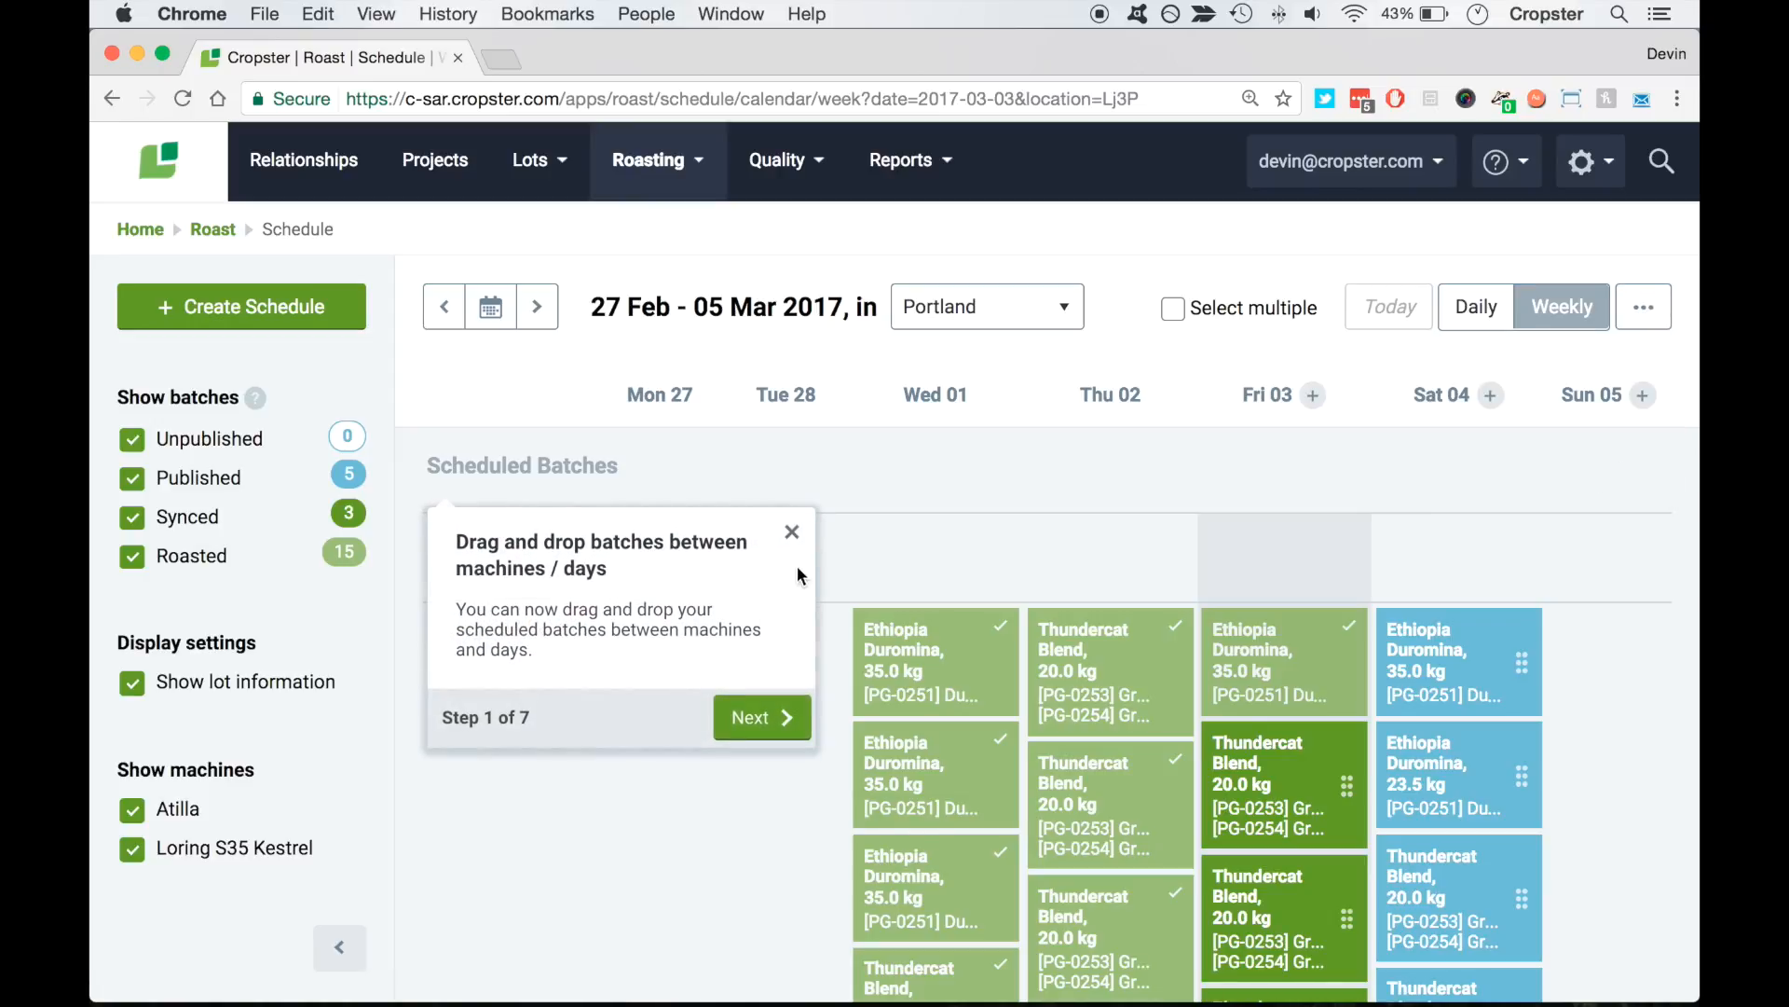
left_click(757, 723)
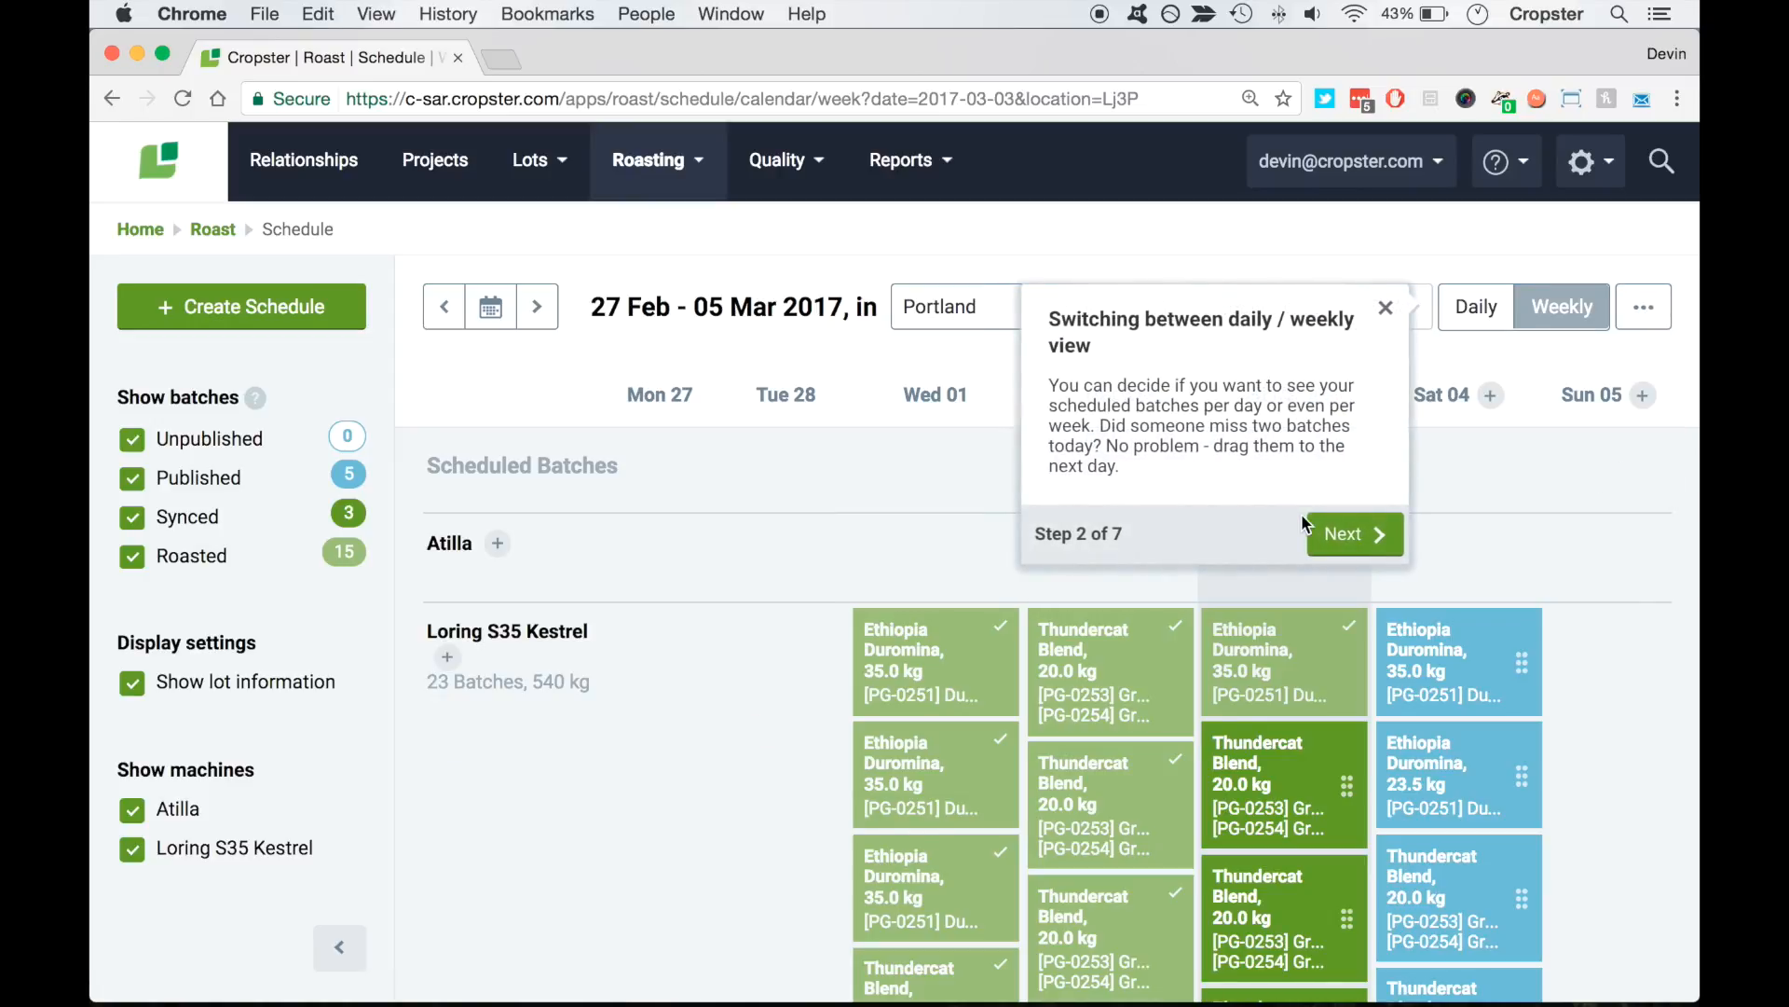
left_click(1347, 527)
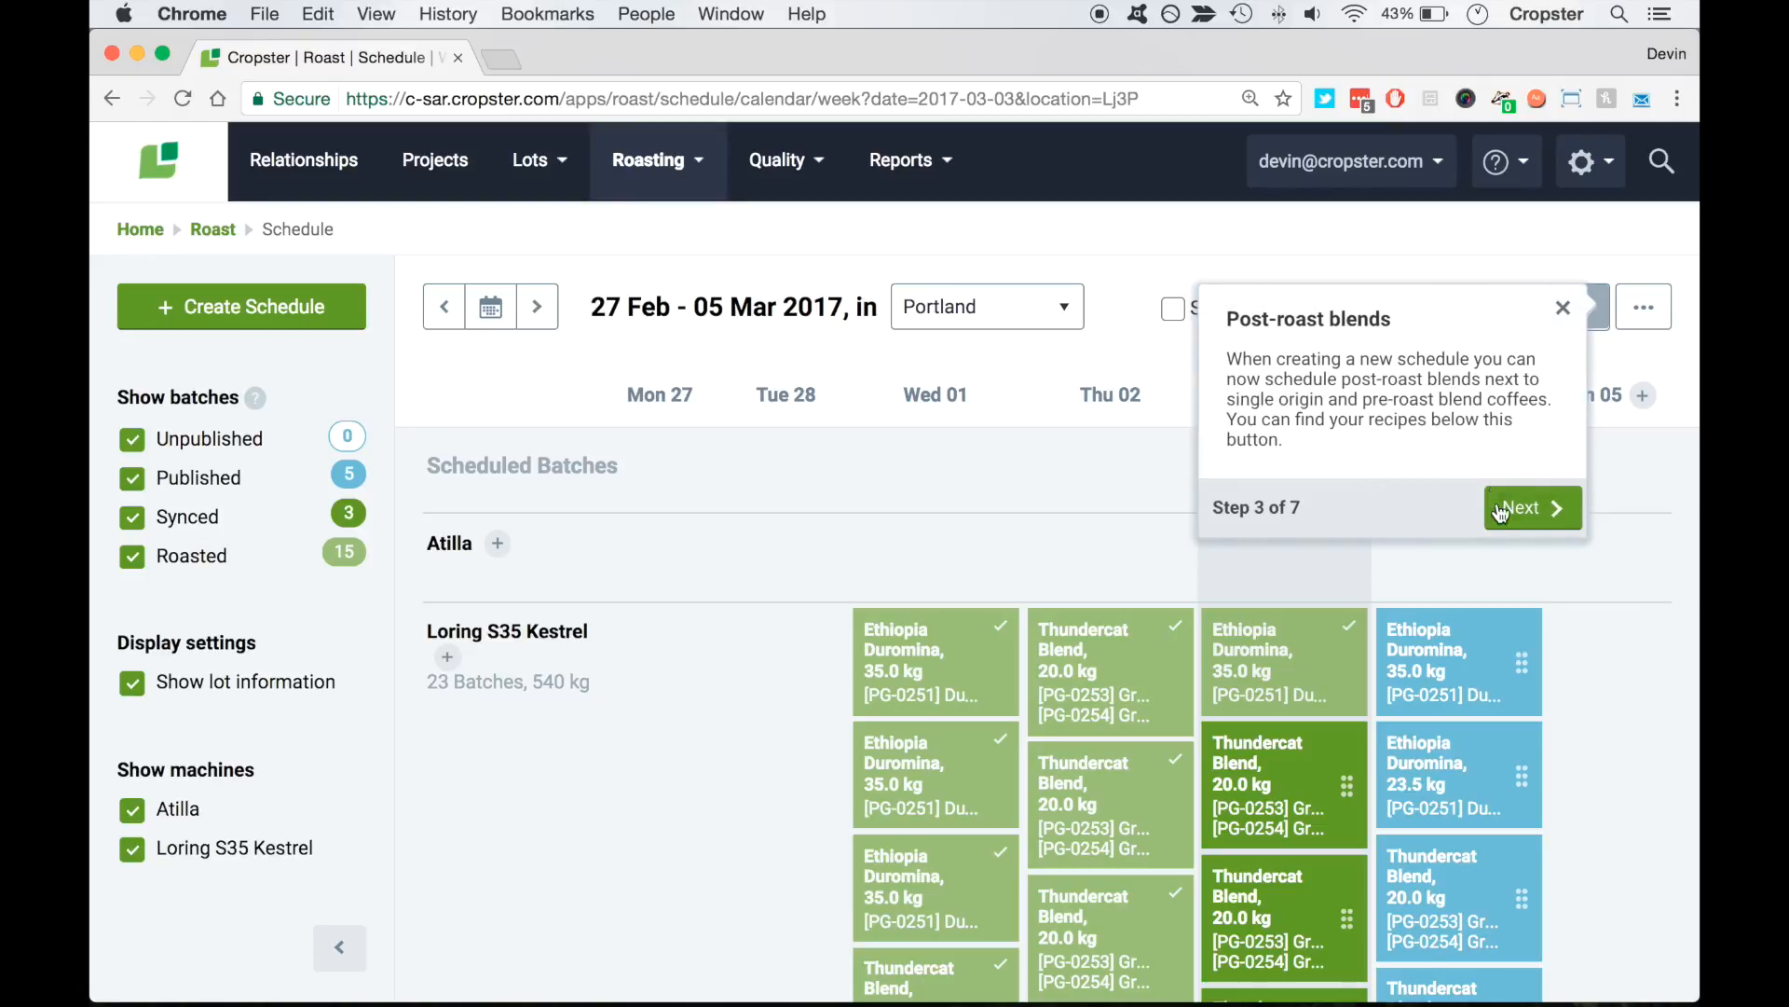
left_click(1519, 505)
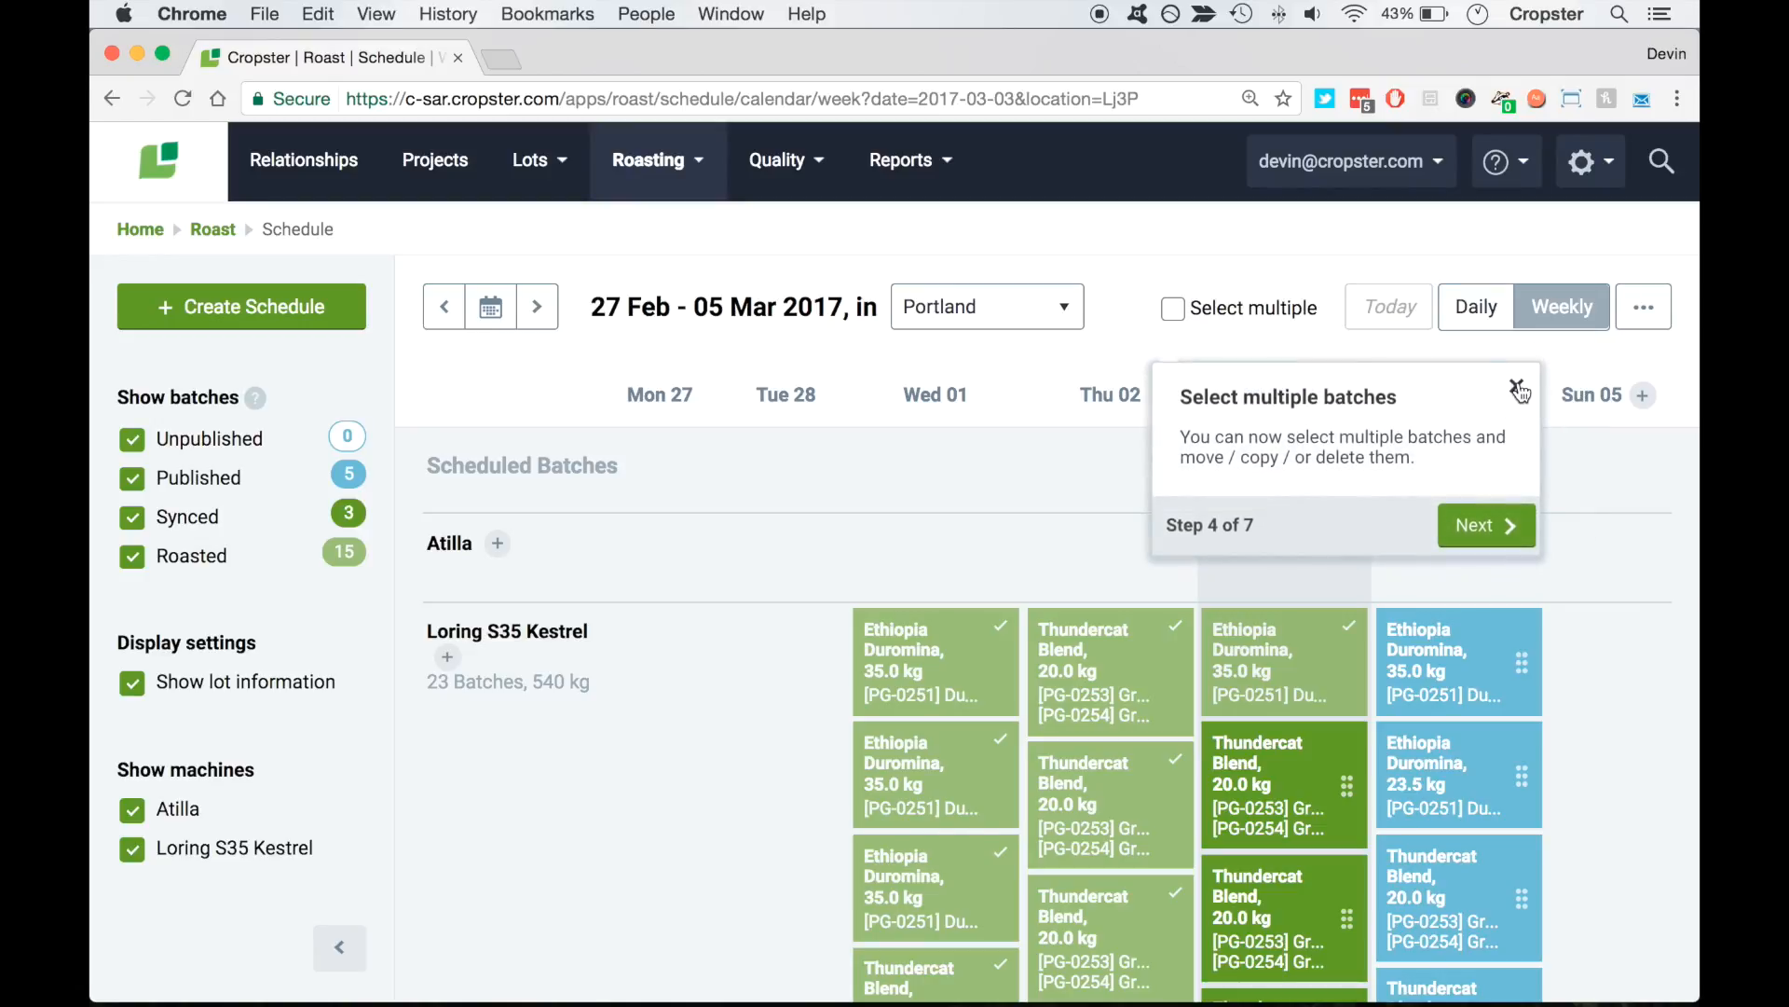
left_click(1519, 389)
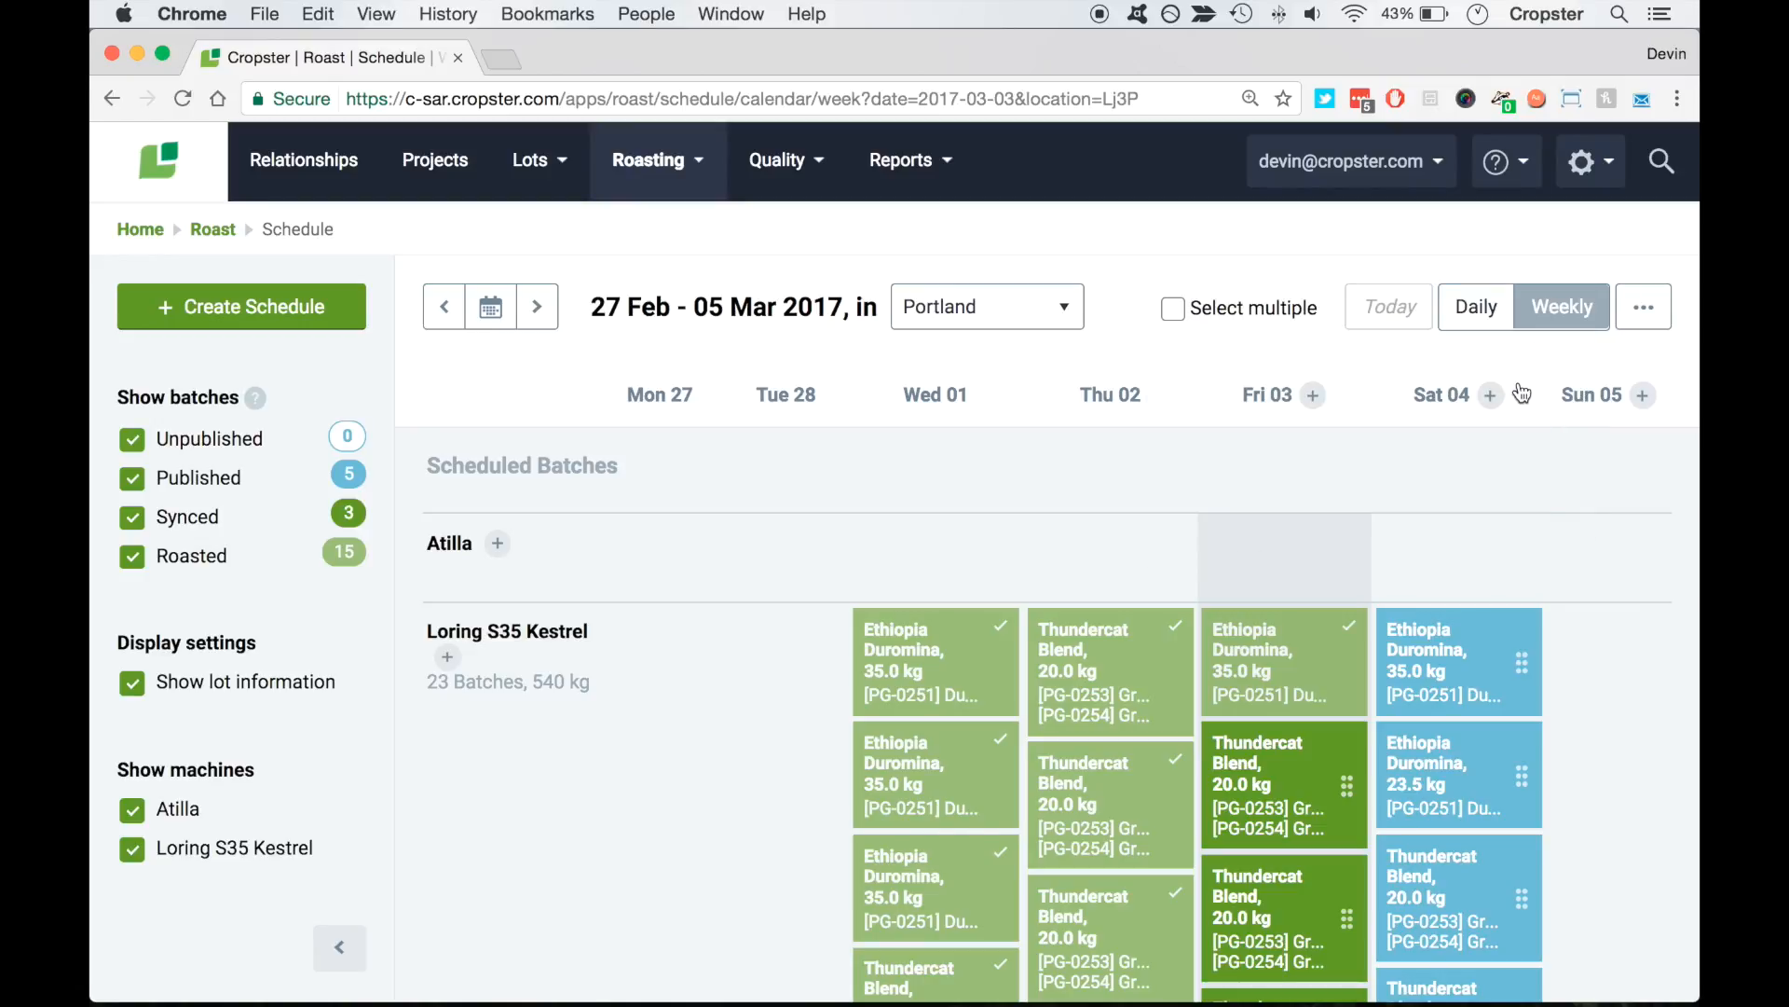
Open the blend recipes list from the weekly schedule and review the components of each recipe
left_click(1643, 308)
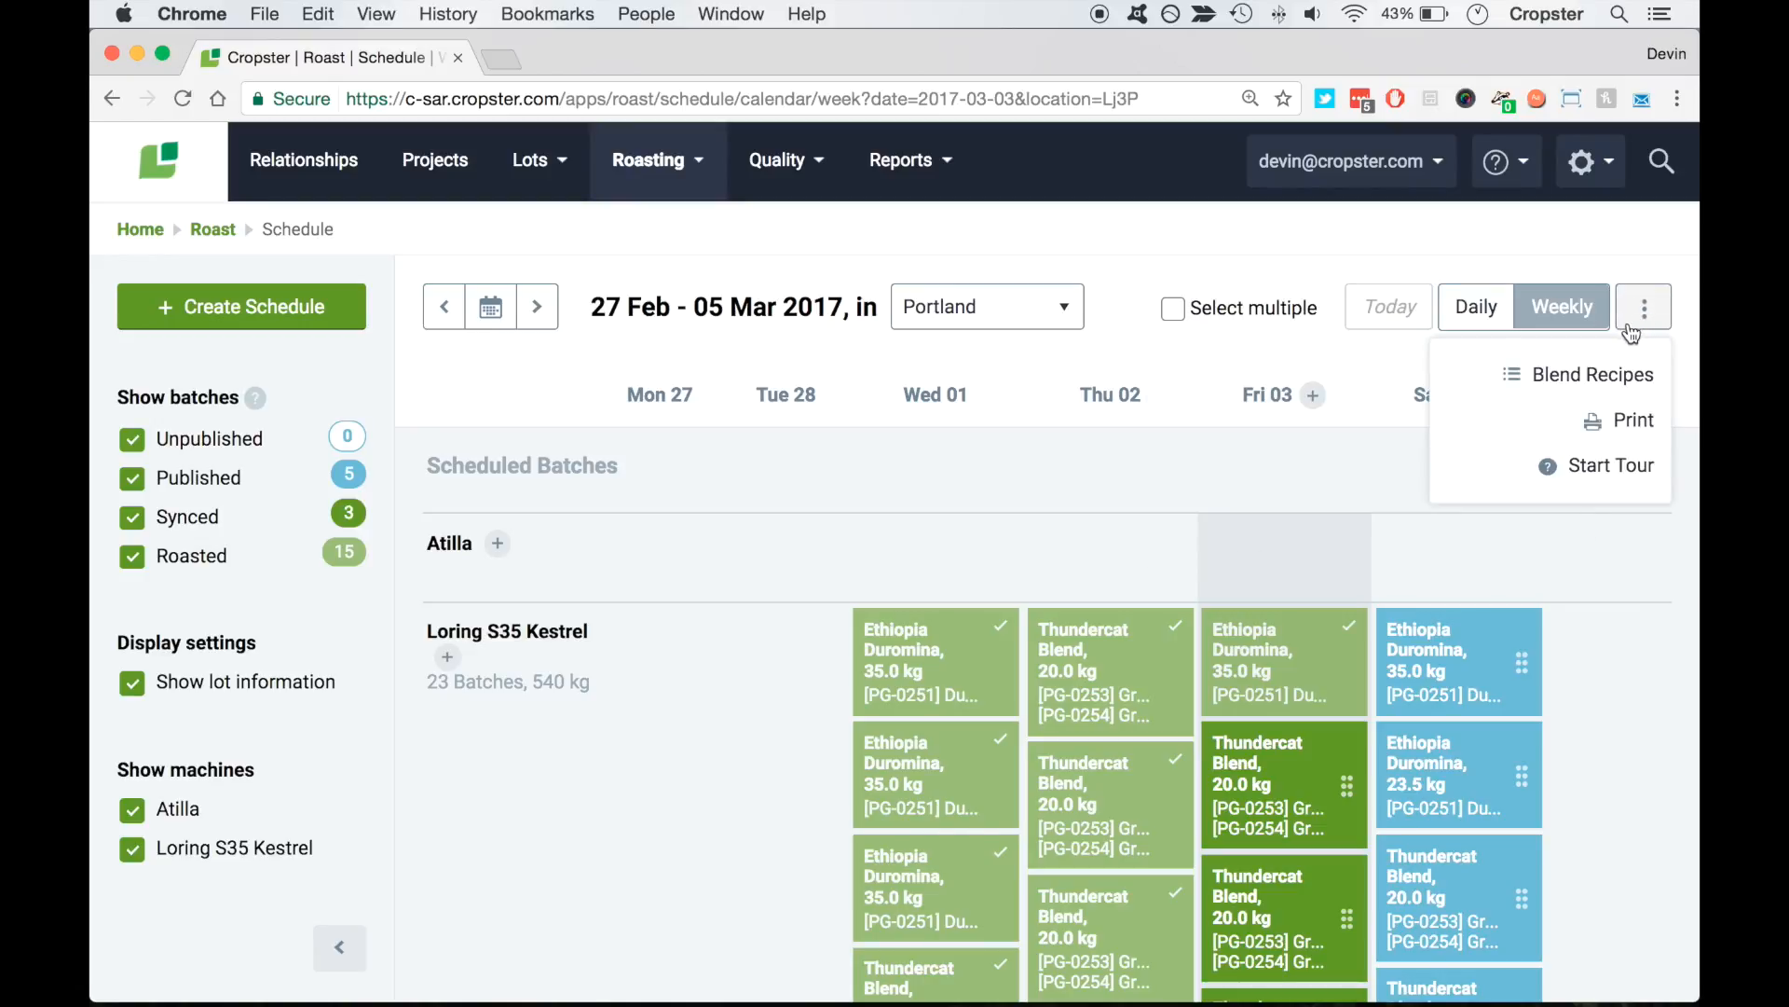
left_click(1526, 377)
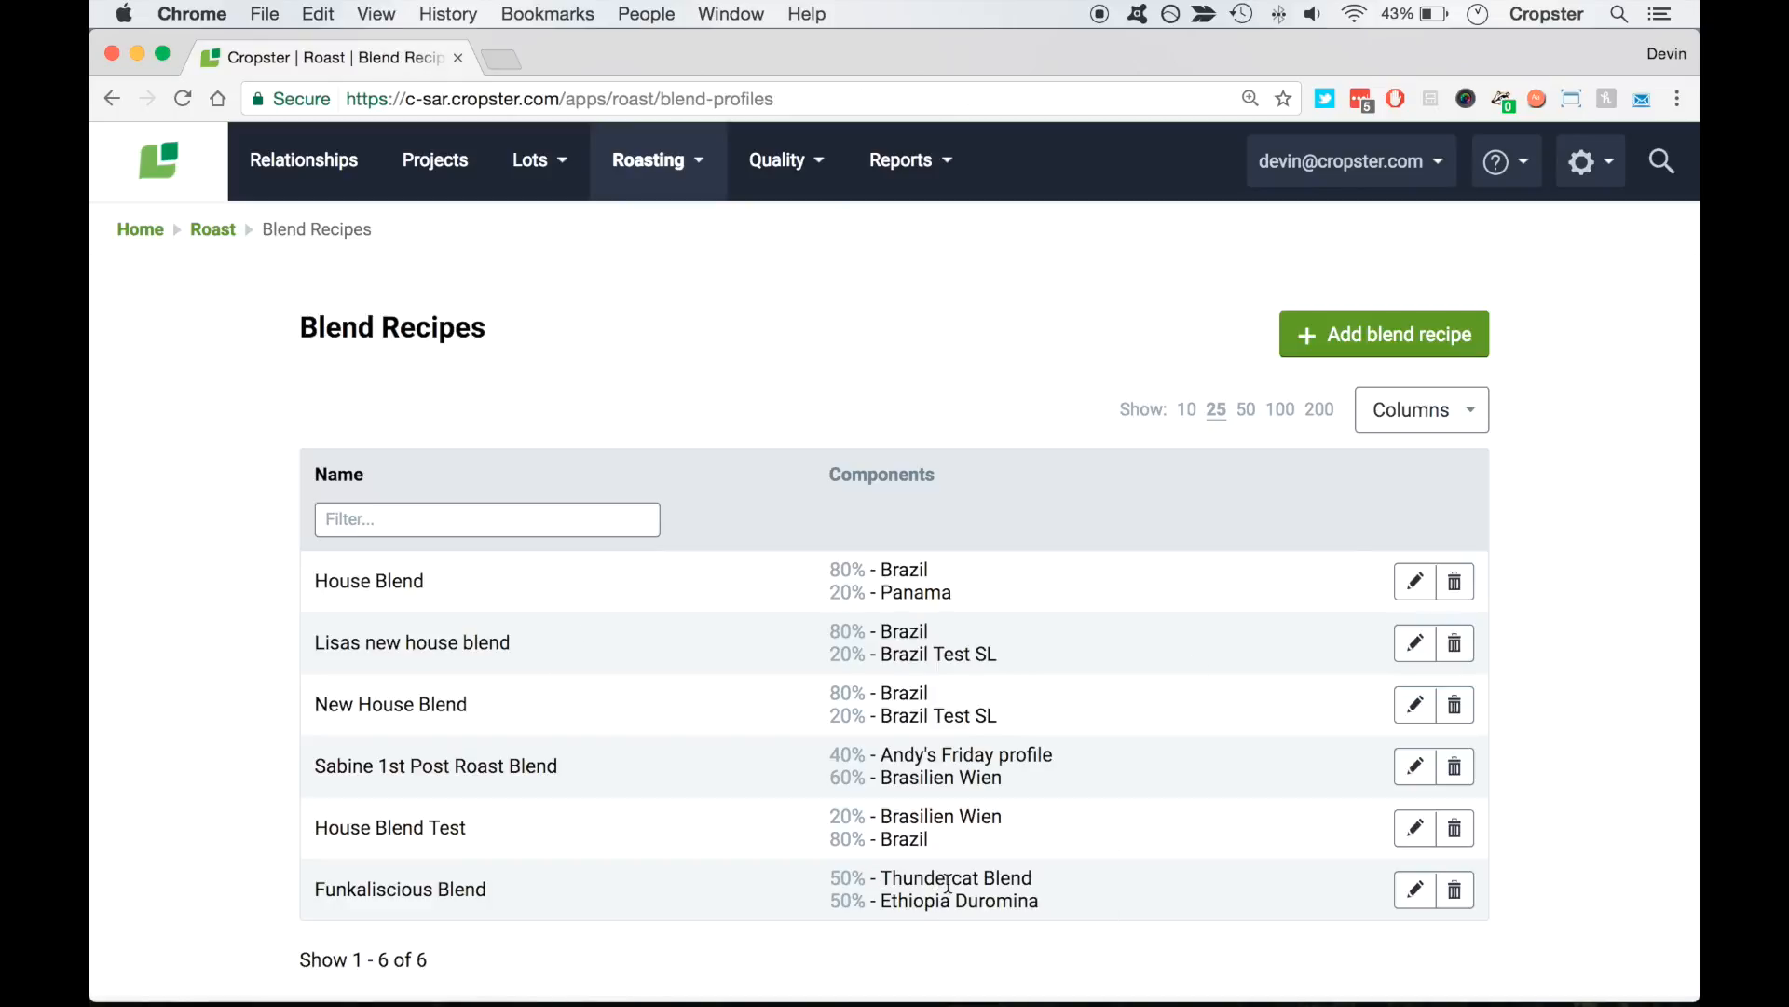
scroll(1058, 937, "down", 1)
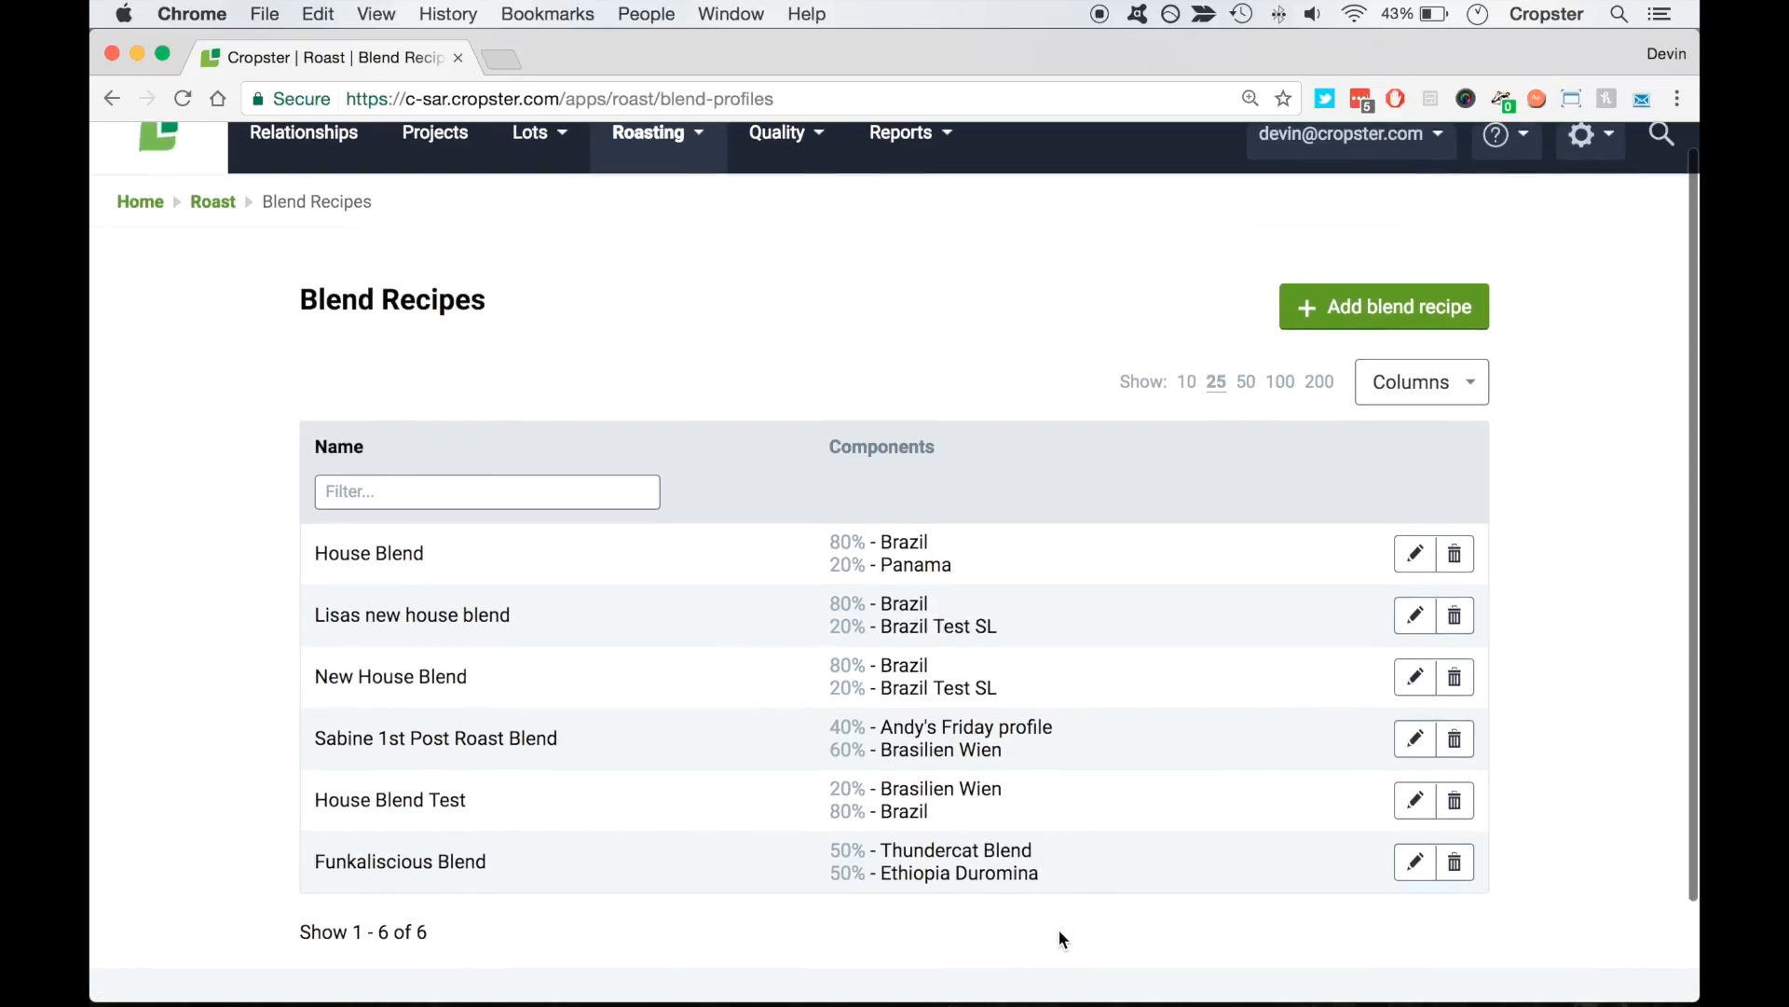
Open the form for creating a blend recipe, view the profiles available for Component 1, and return to the recipe list
left_click(1380, 303)
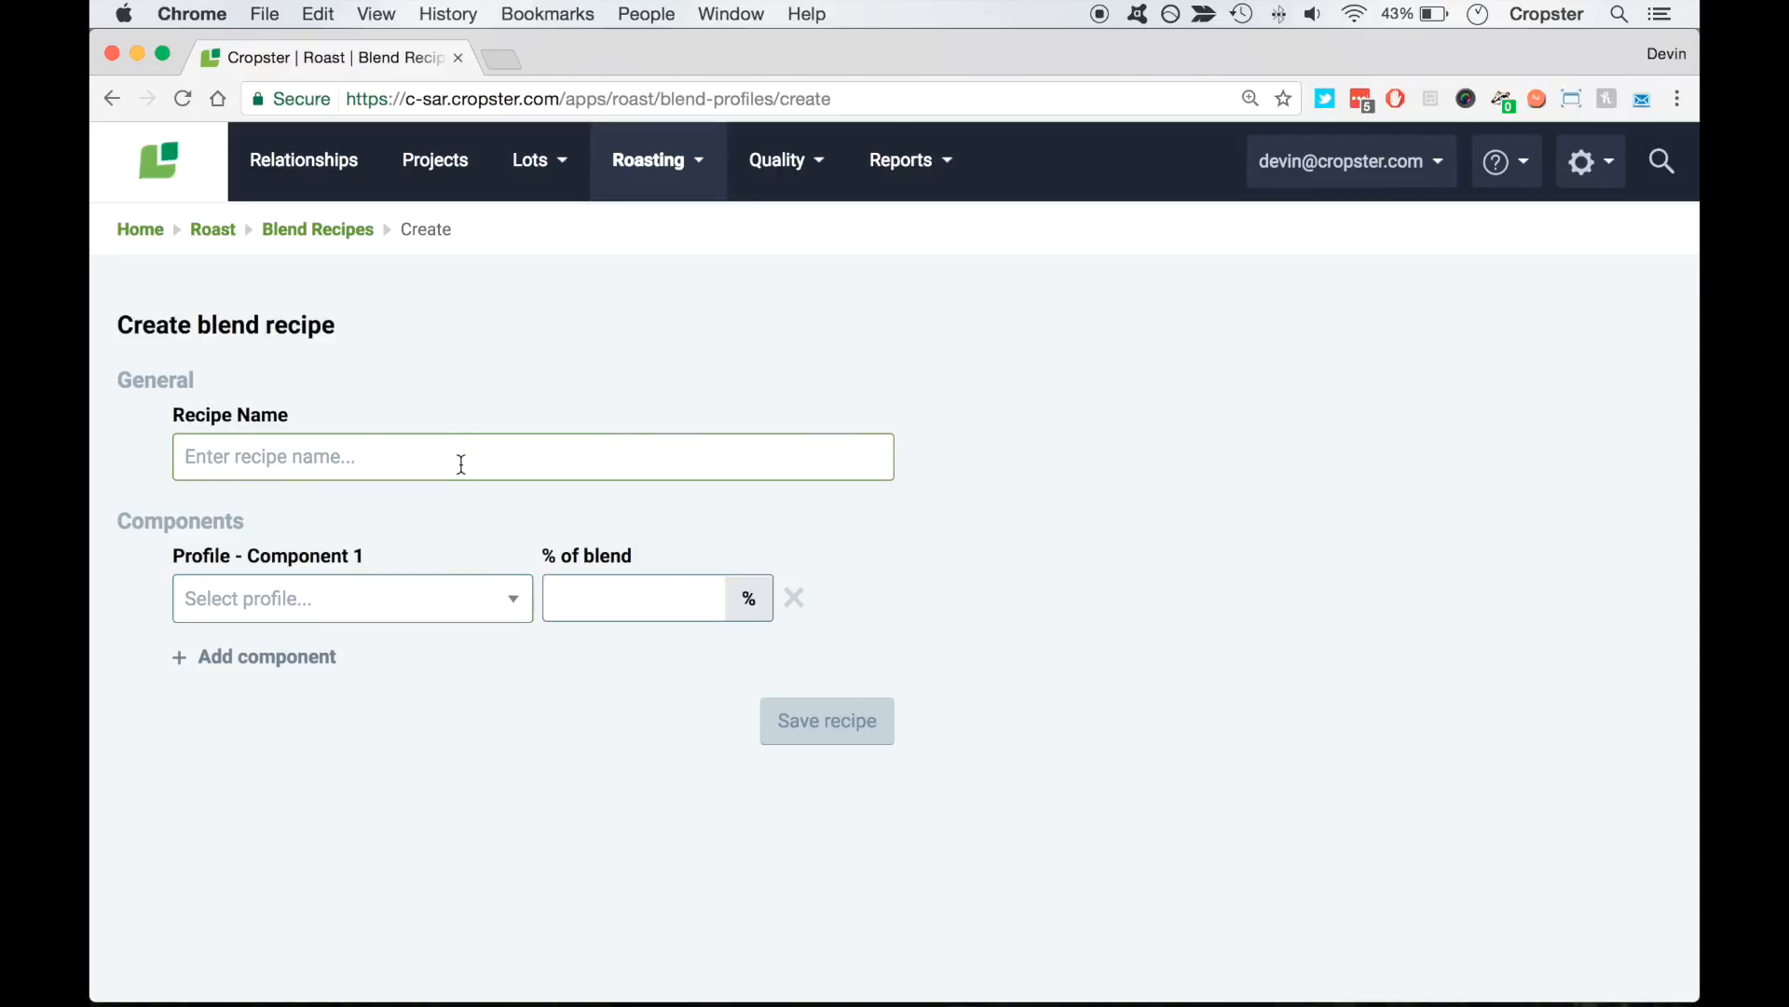
left_click(406, 606)
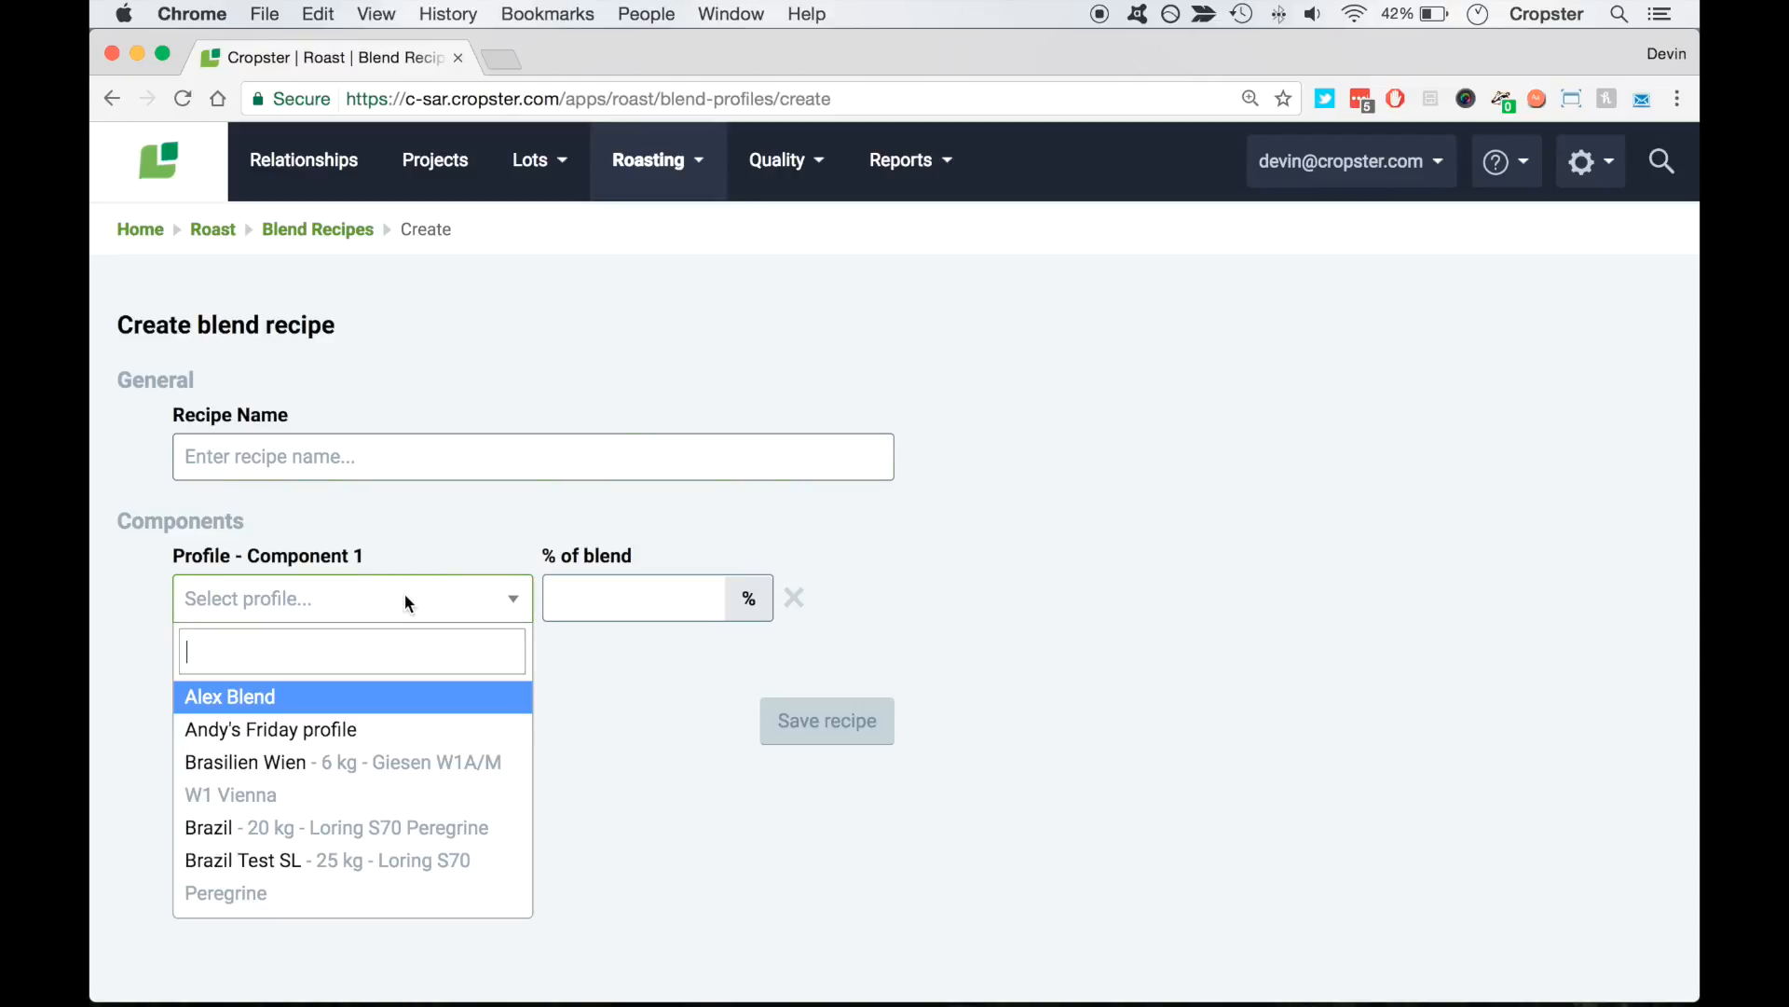
right_click(576, 679)
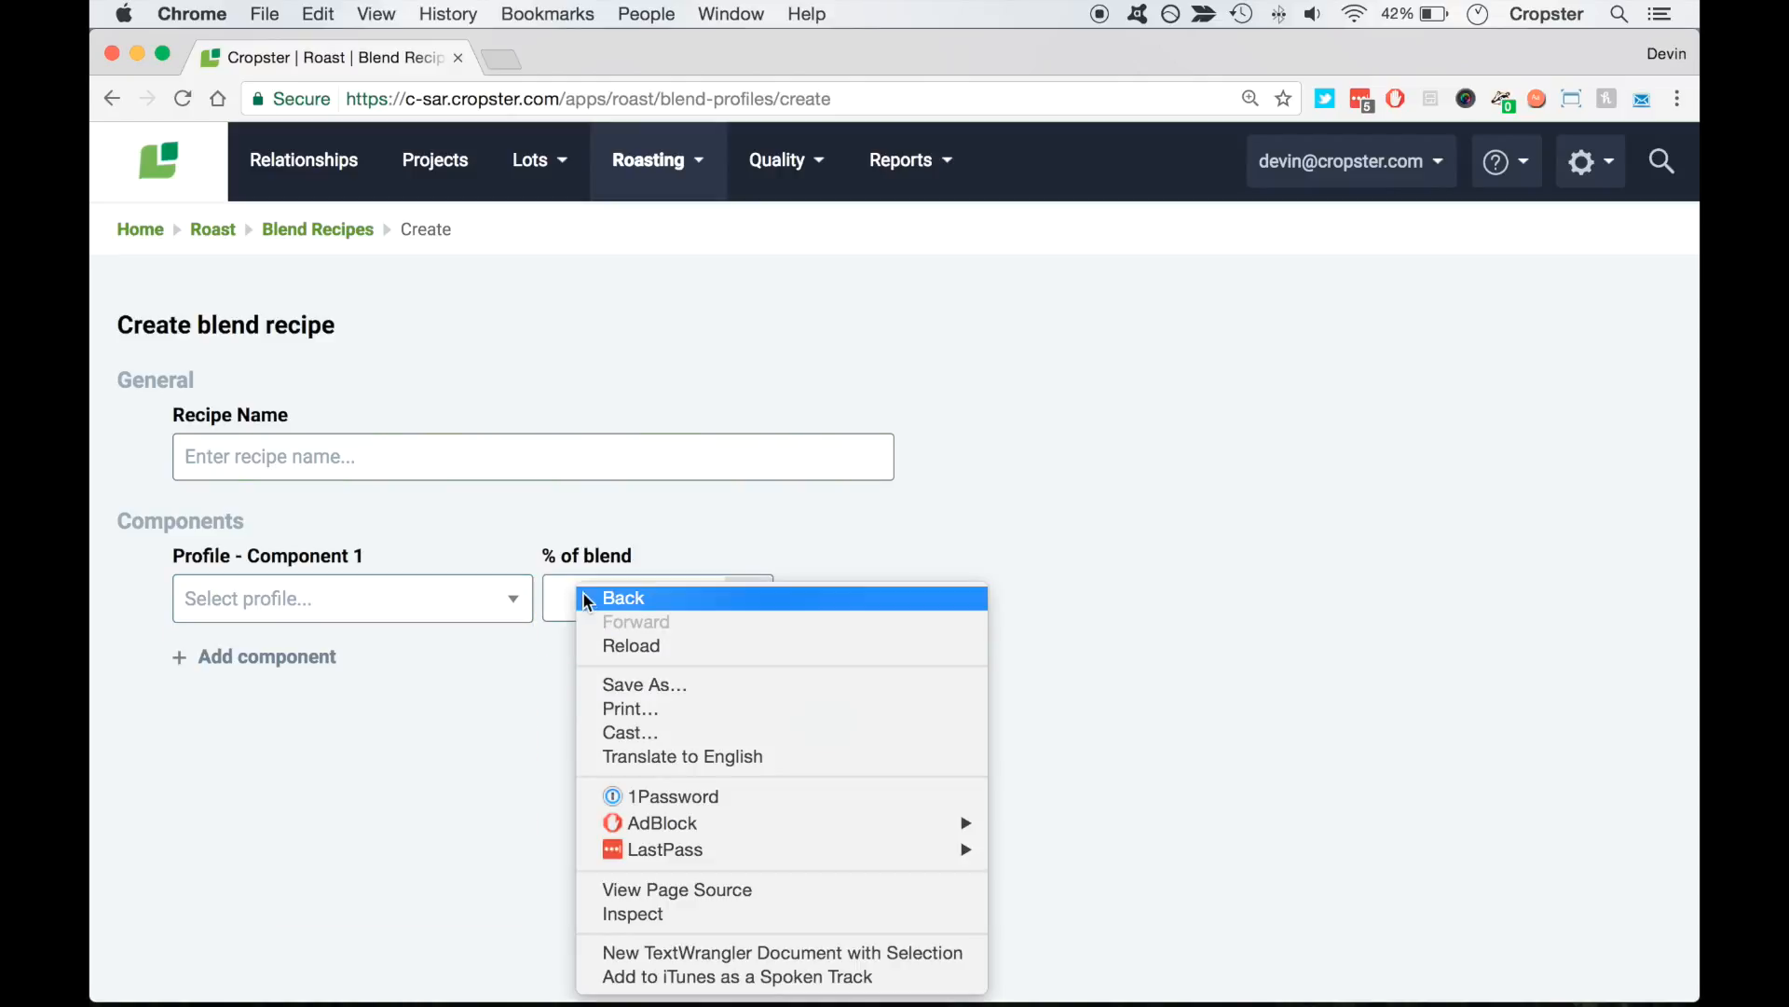
left_click(542, 626)
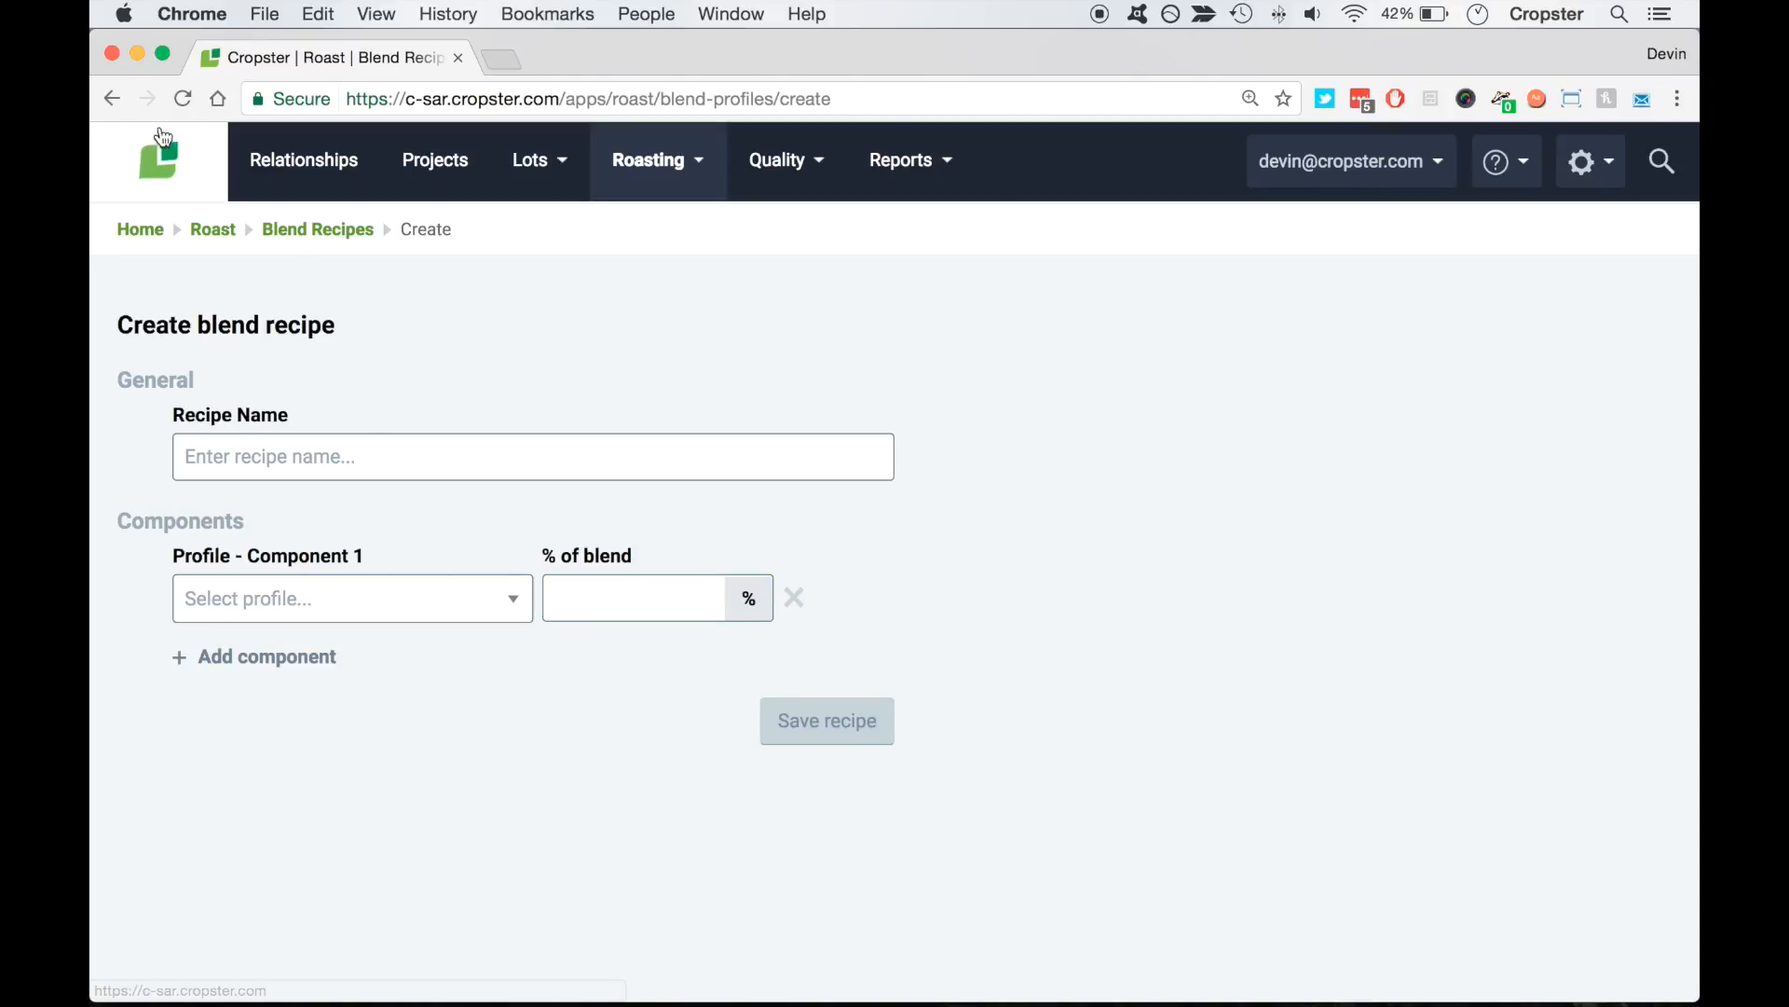
left_click(114, 101)
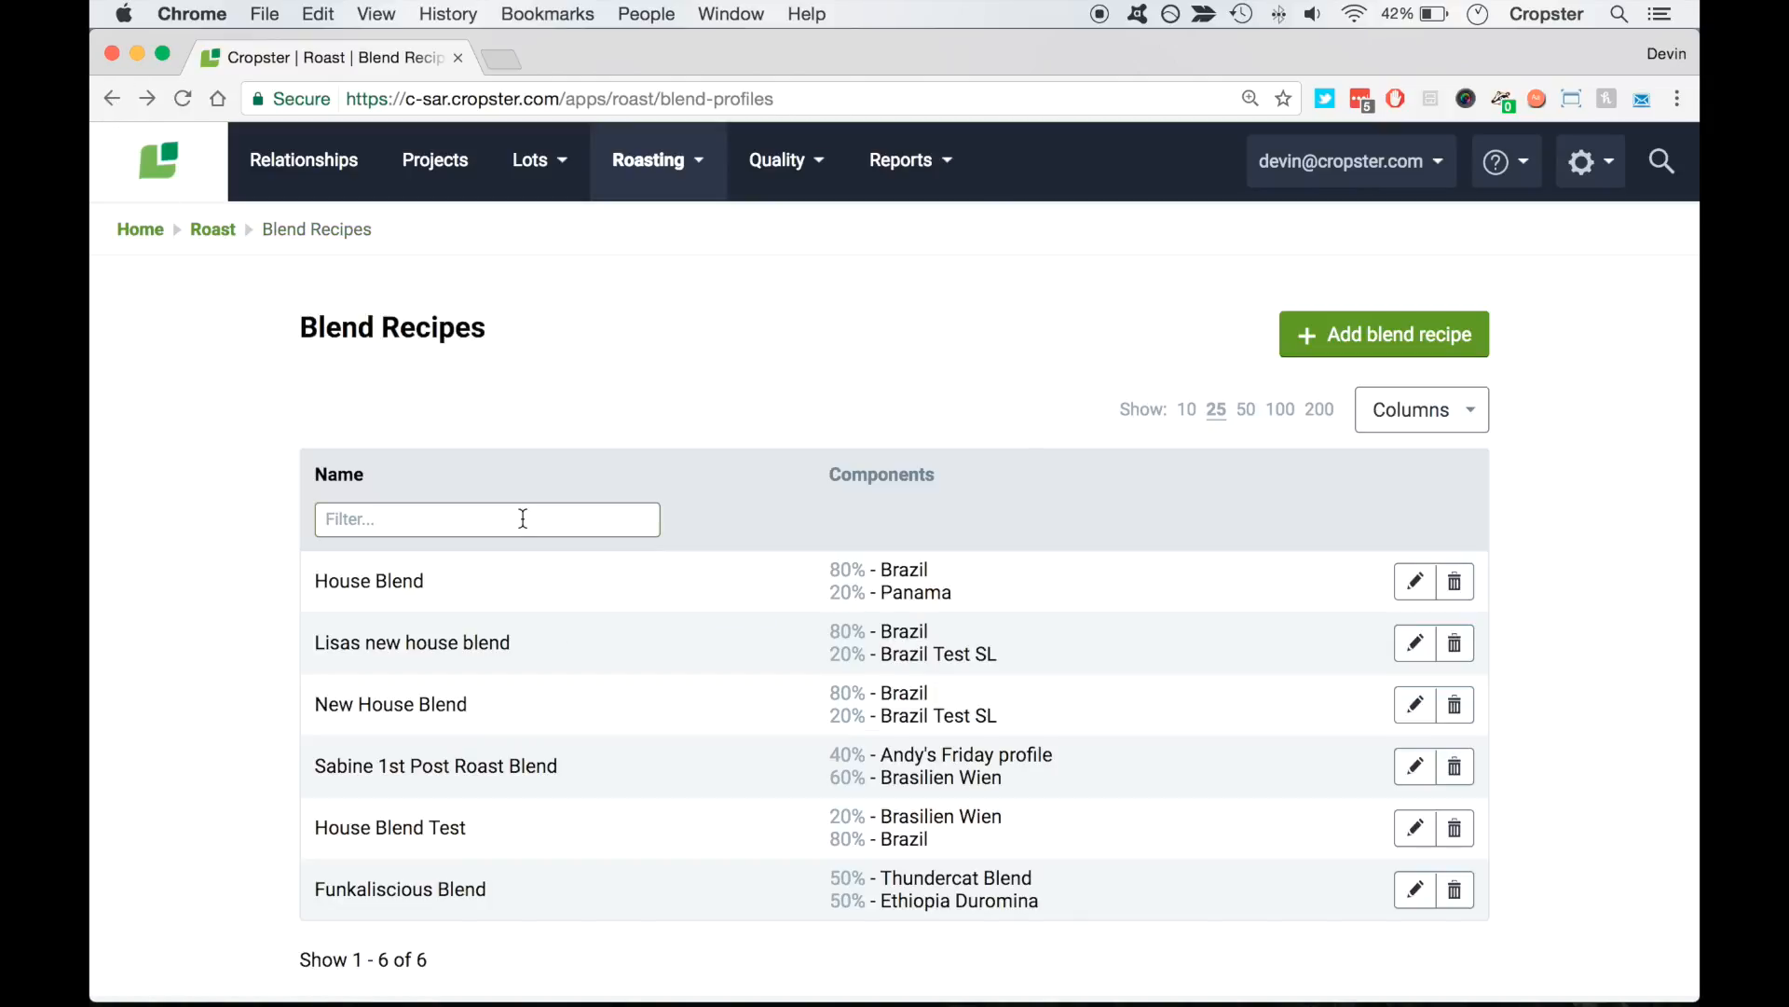
Open the Funkaliscious Blend recipe for editing, save it, and return to the weekly schedule
left_click(1410, 888)
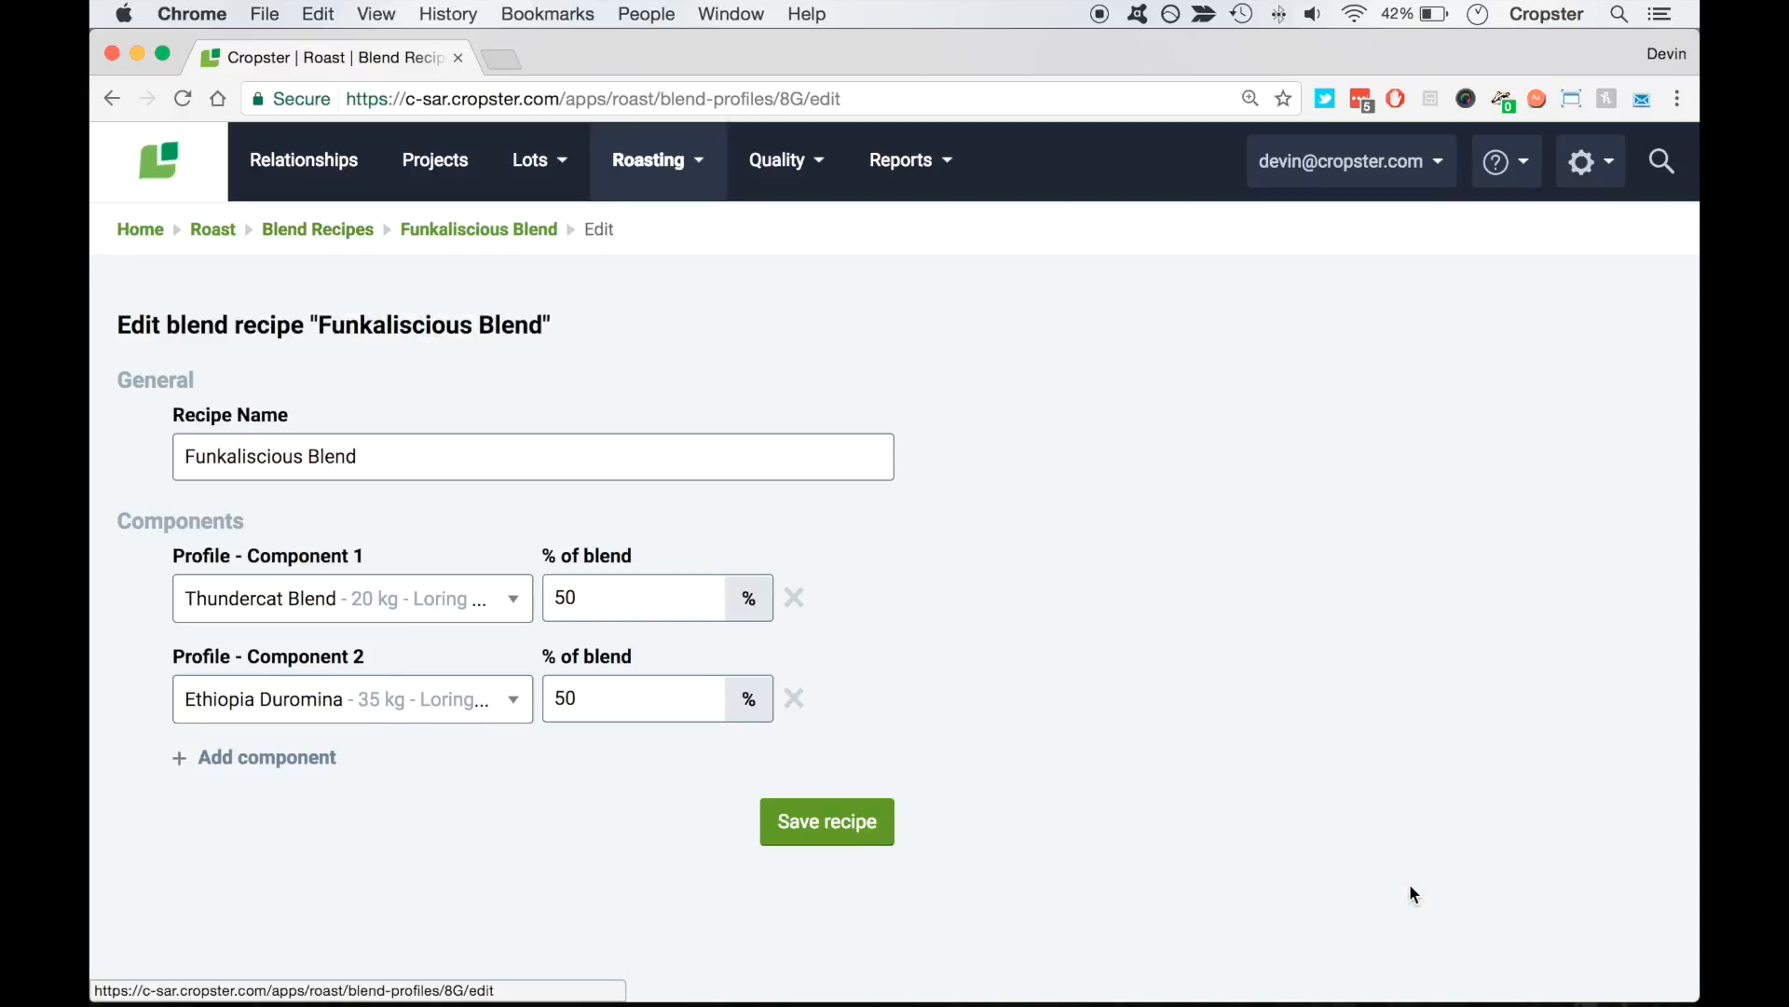
left_click(832, 824)
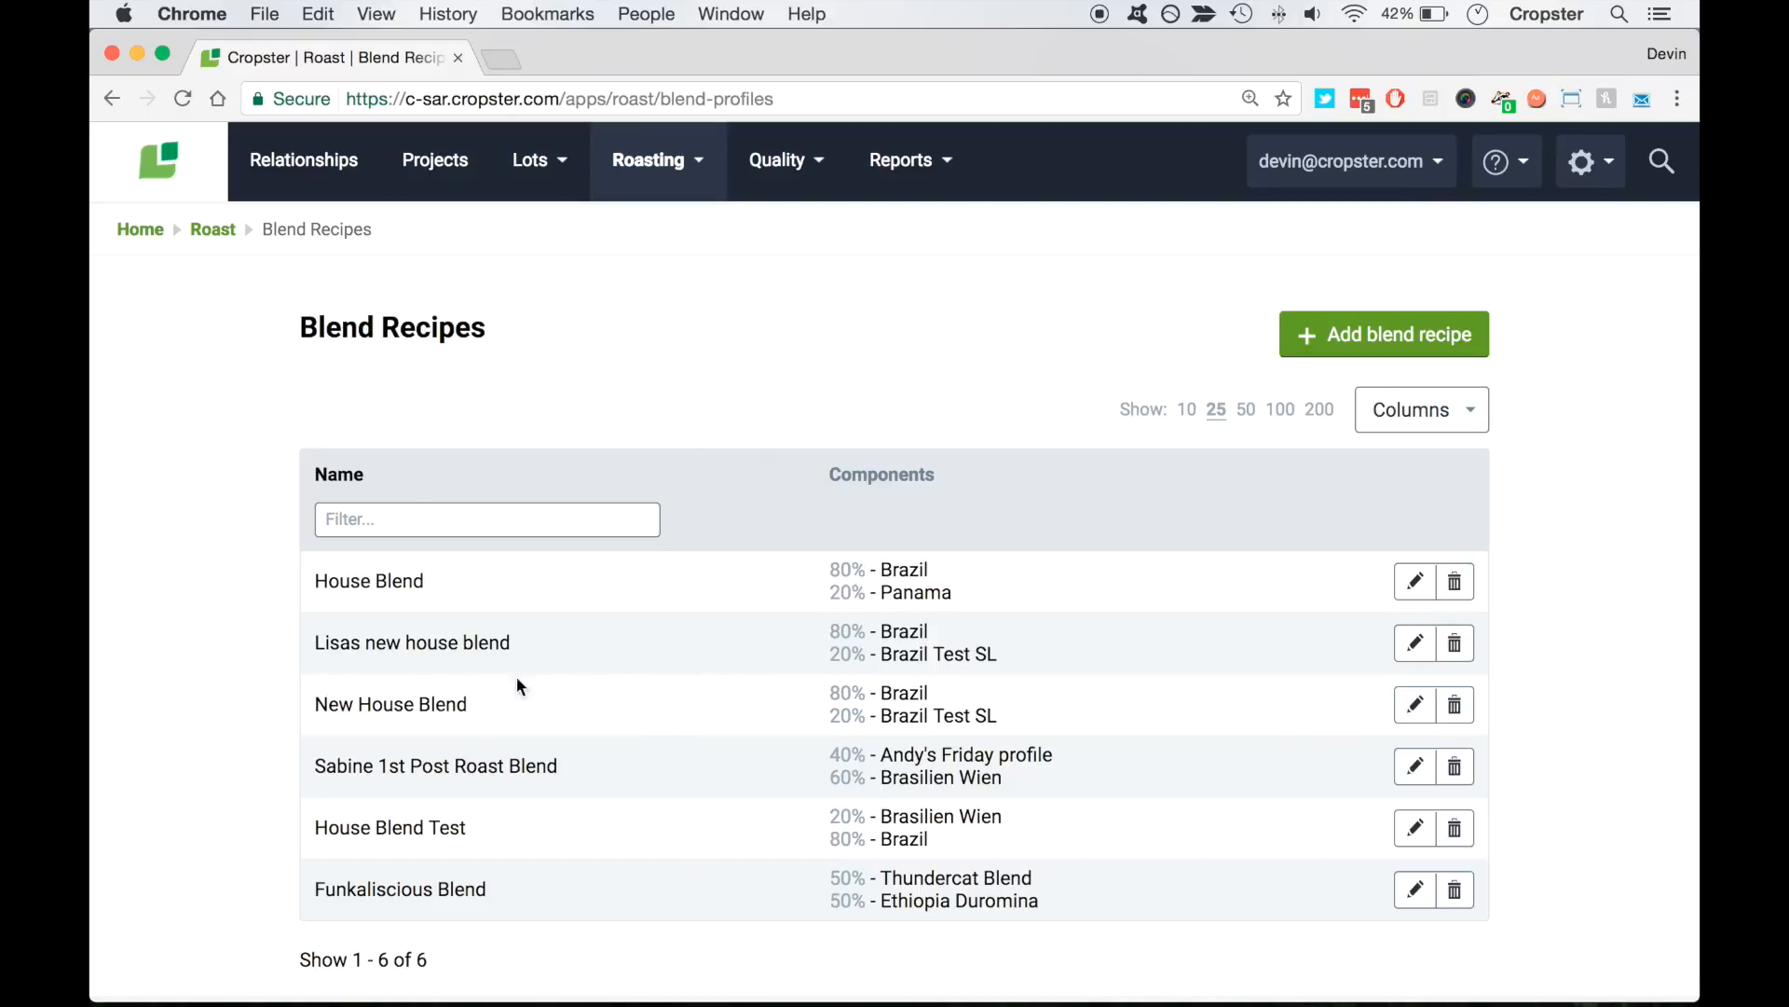
left_click(111, 99)
left_click(112, 99)
left_click(112, 99)
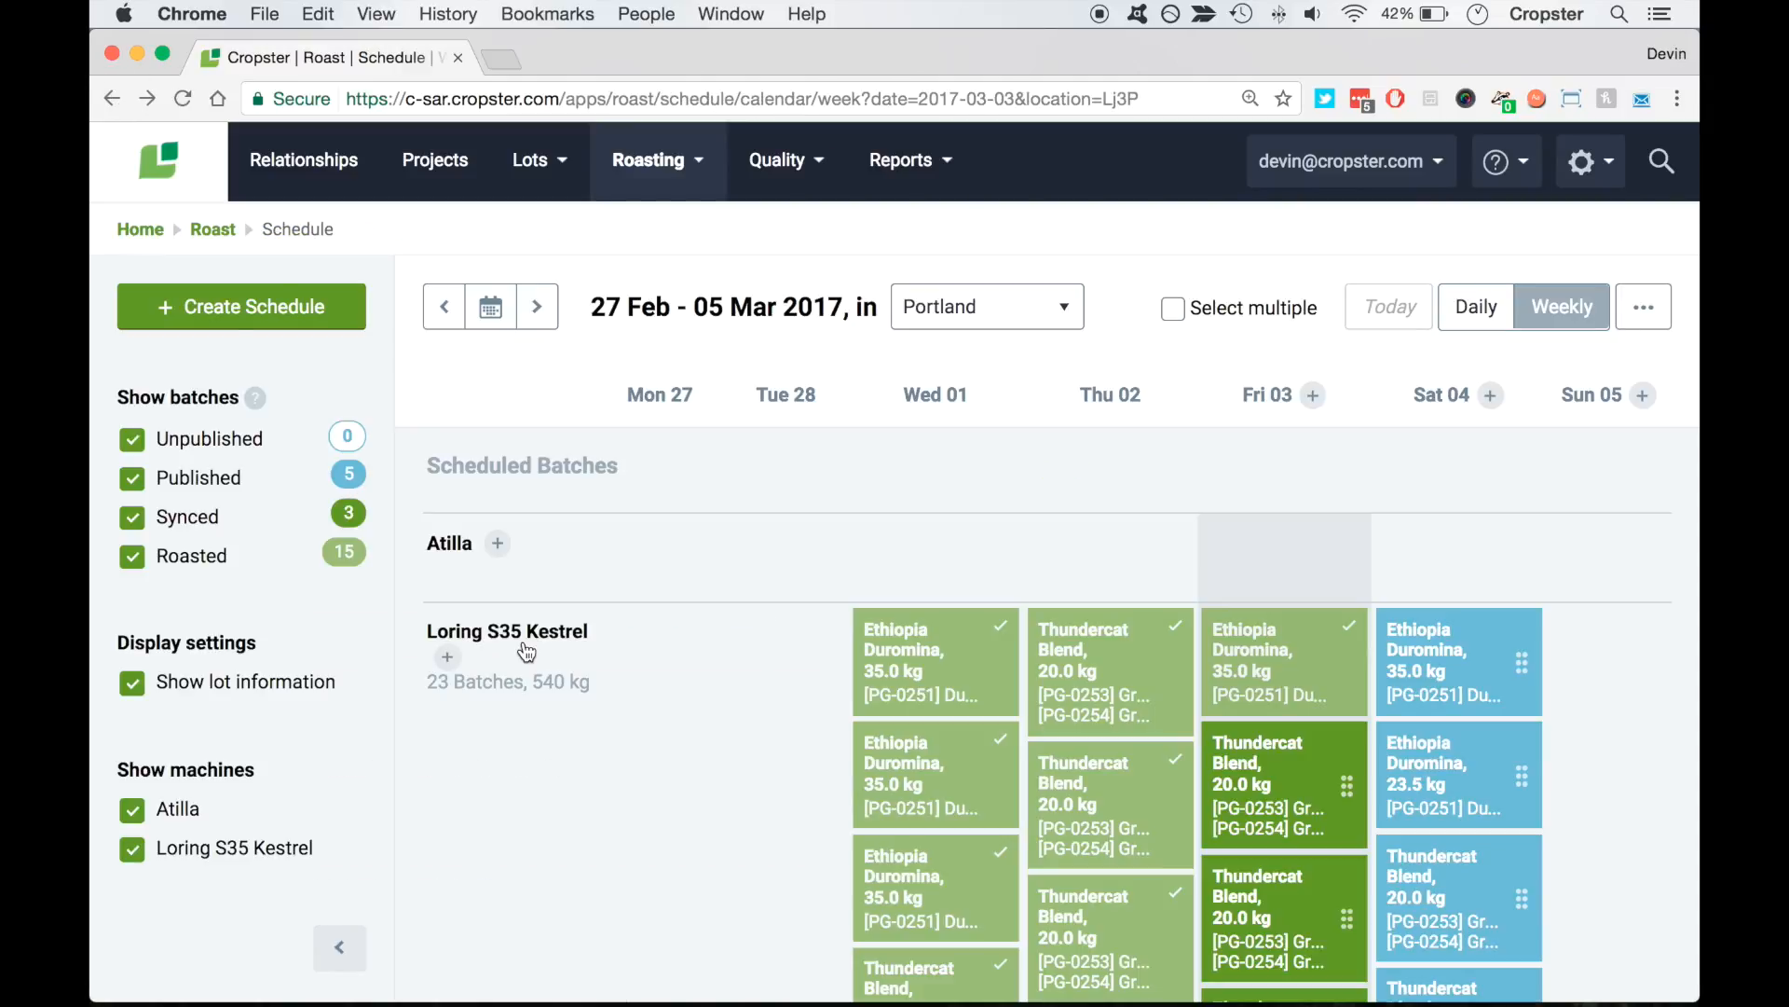
Start the schedule tour, advance past the post-roast blends tip to the multiple-selection tip, and close the tour
left_click(1645, 308)
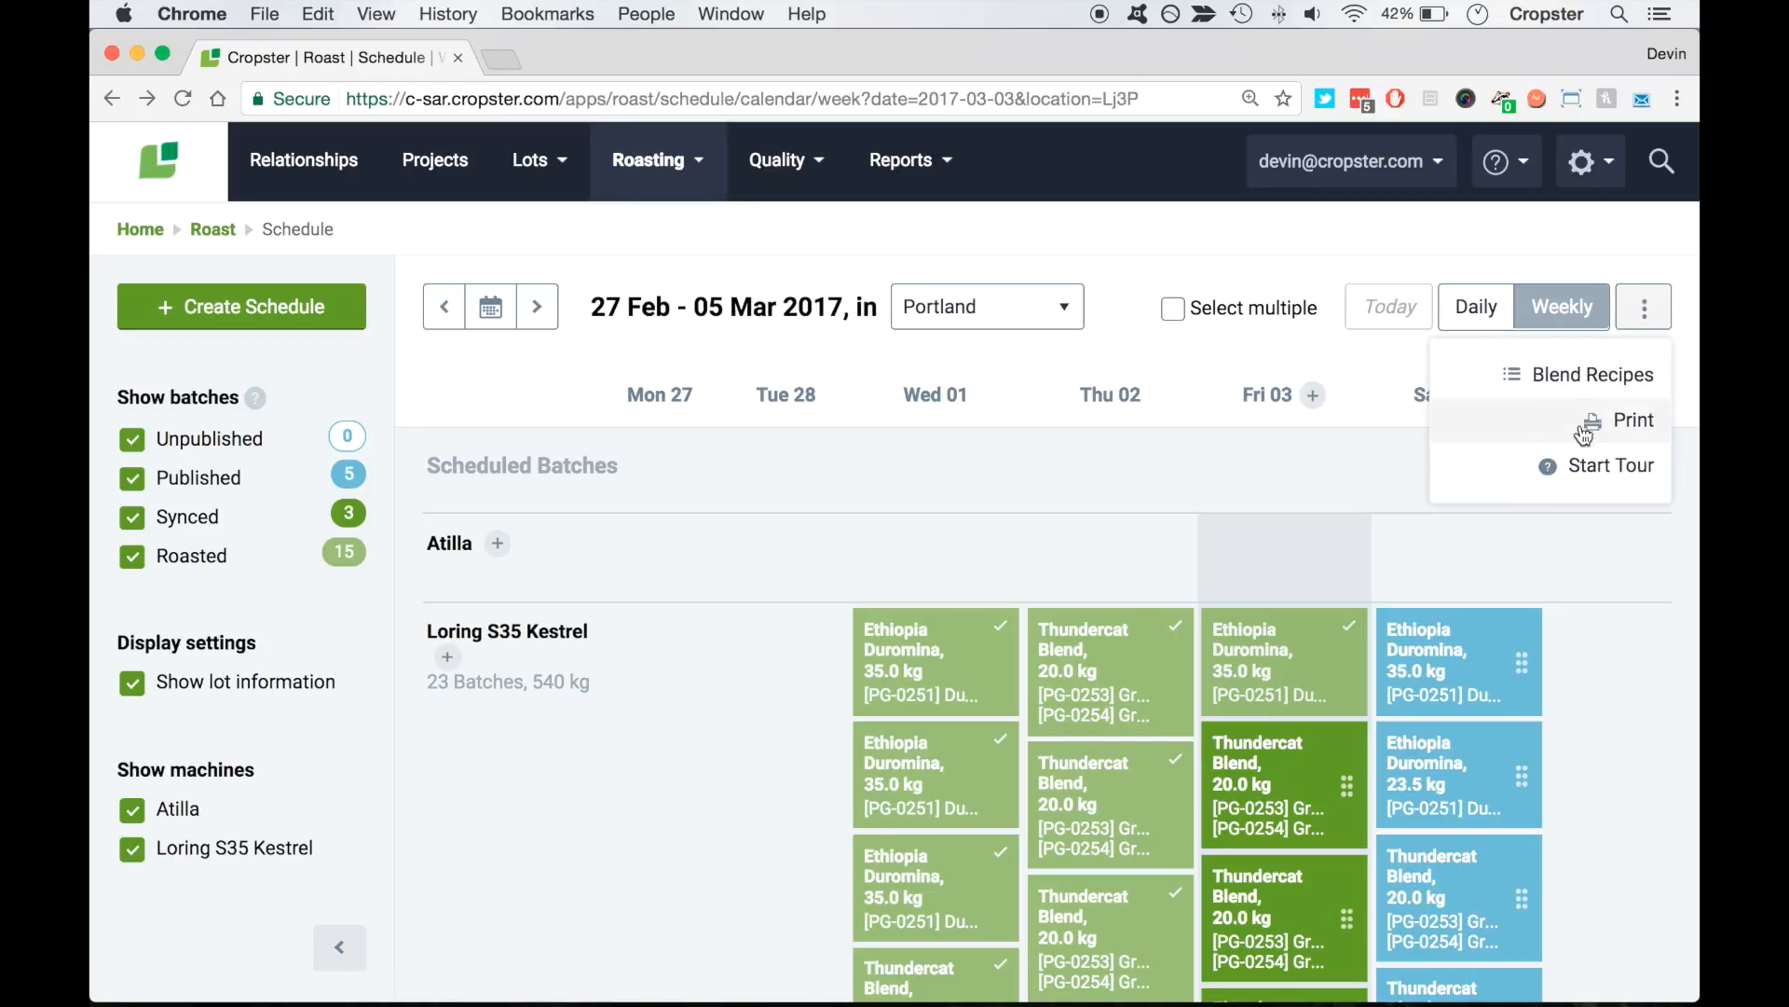
left_click(1581, 466)
left_click(755, 716)
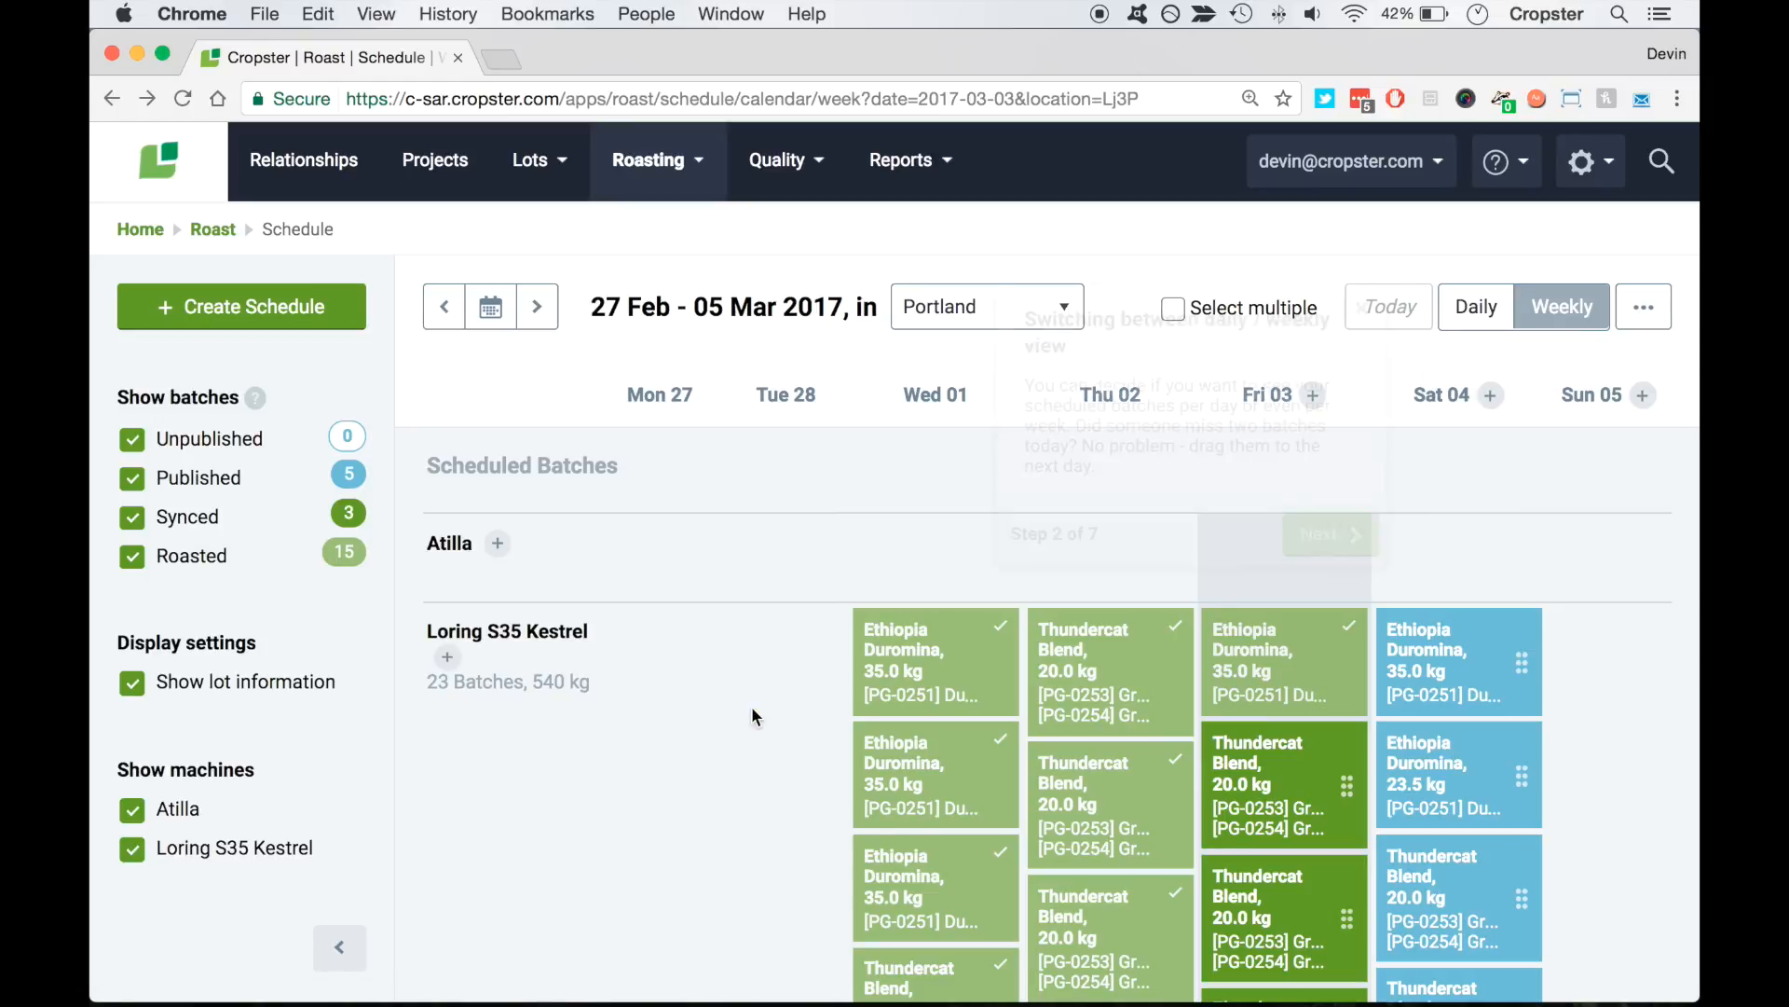
left_click(1361, 533)
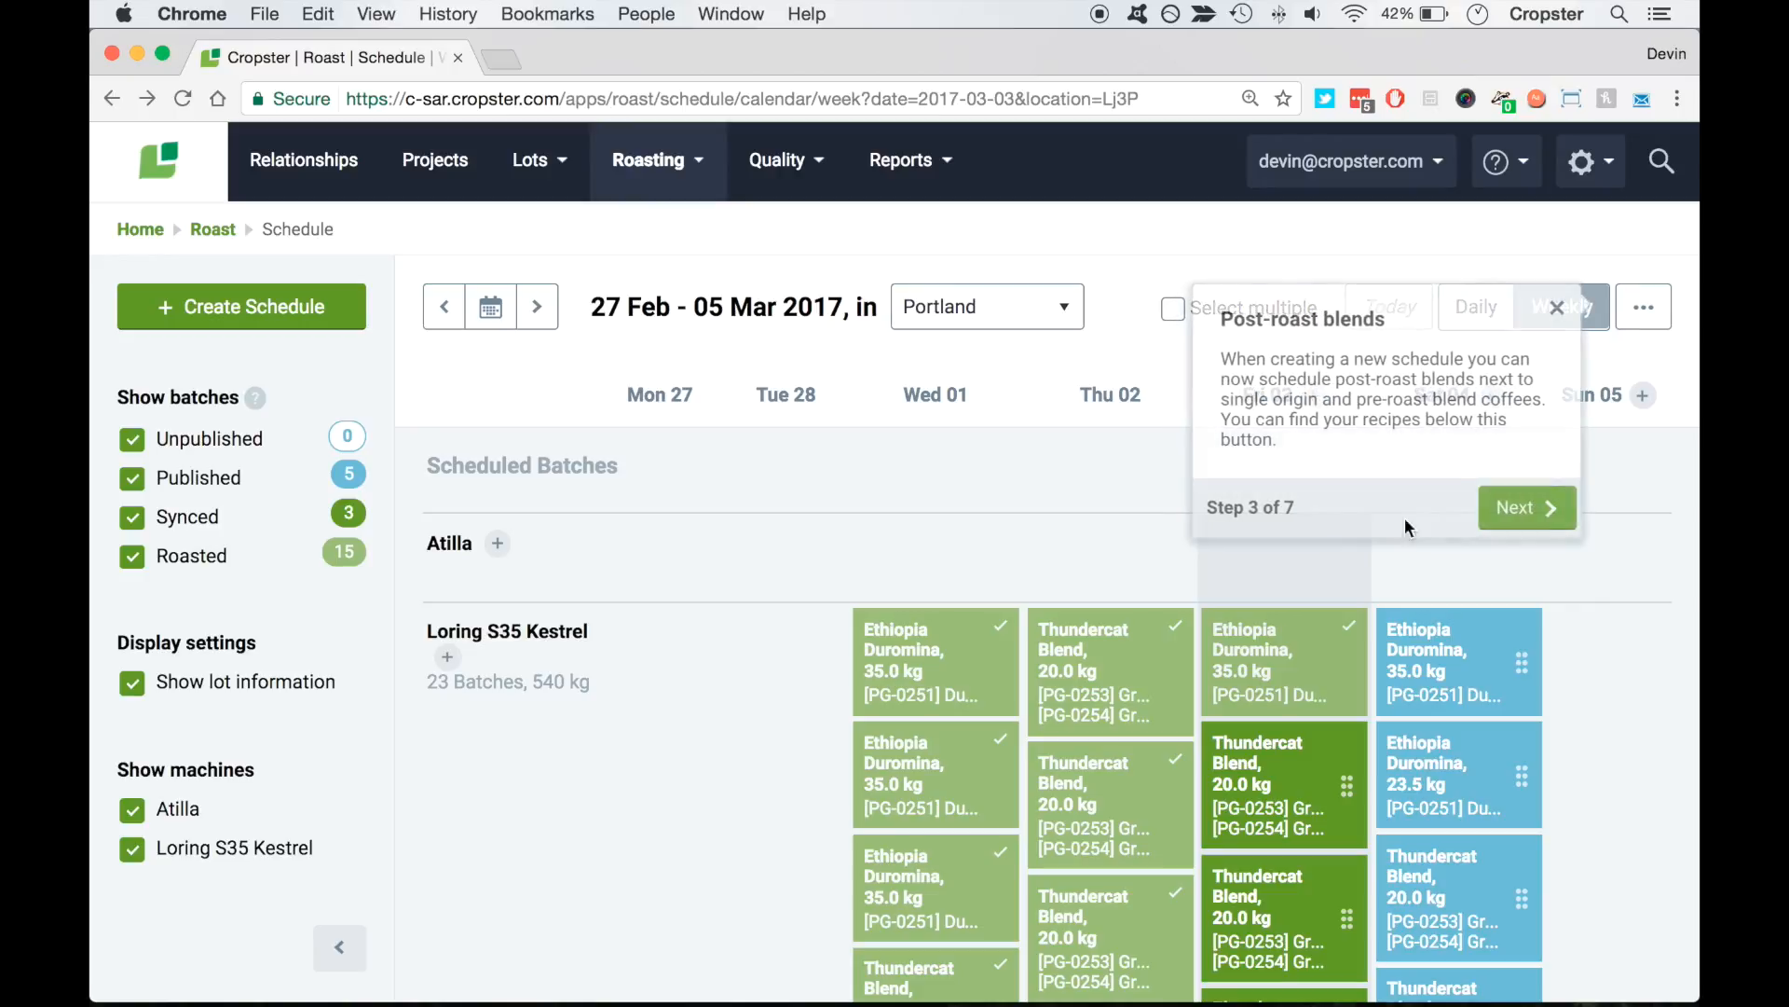
left_click(1510, 507)
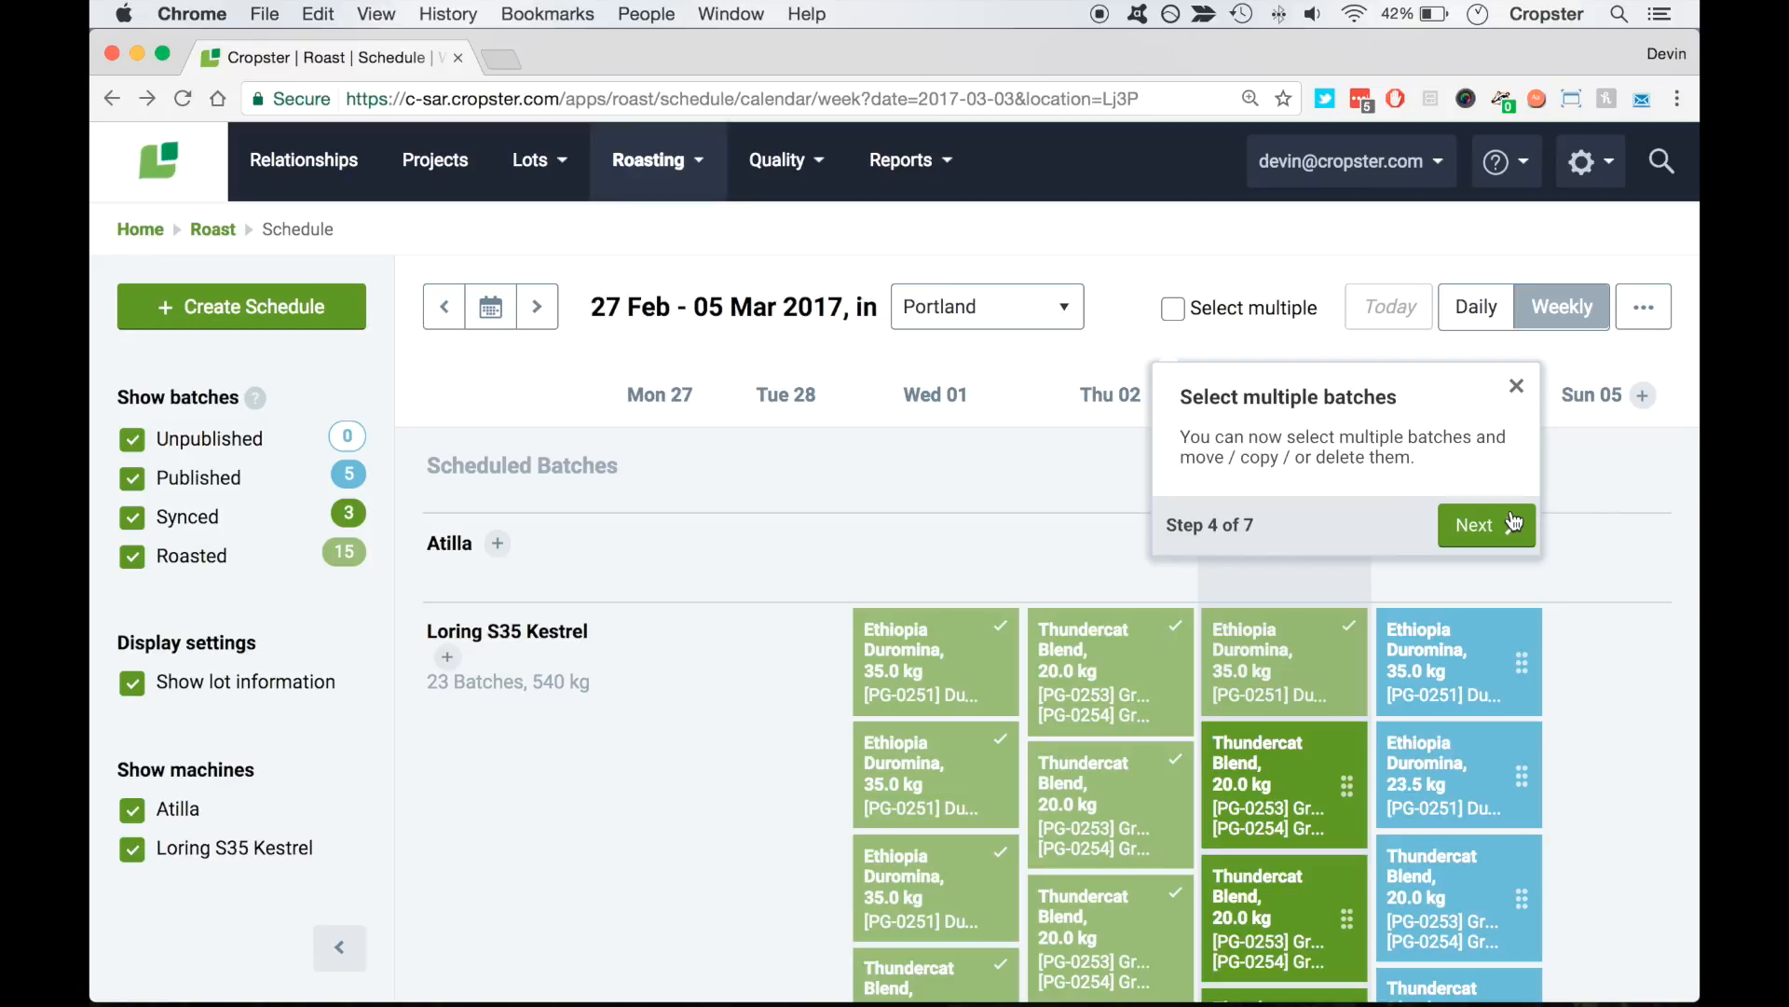
left_click(1516, 386)
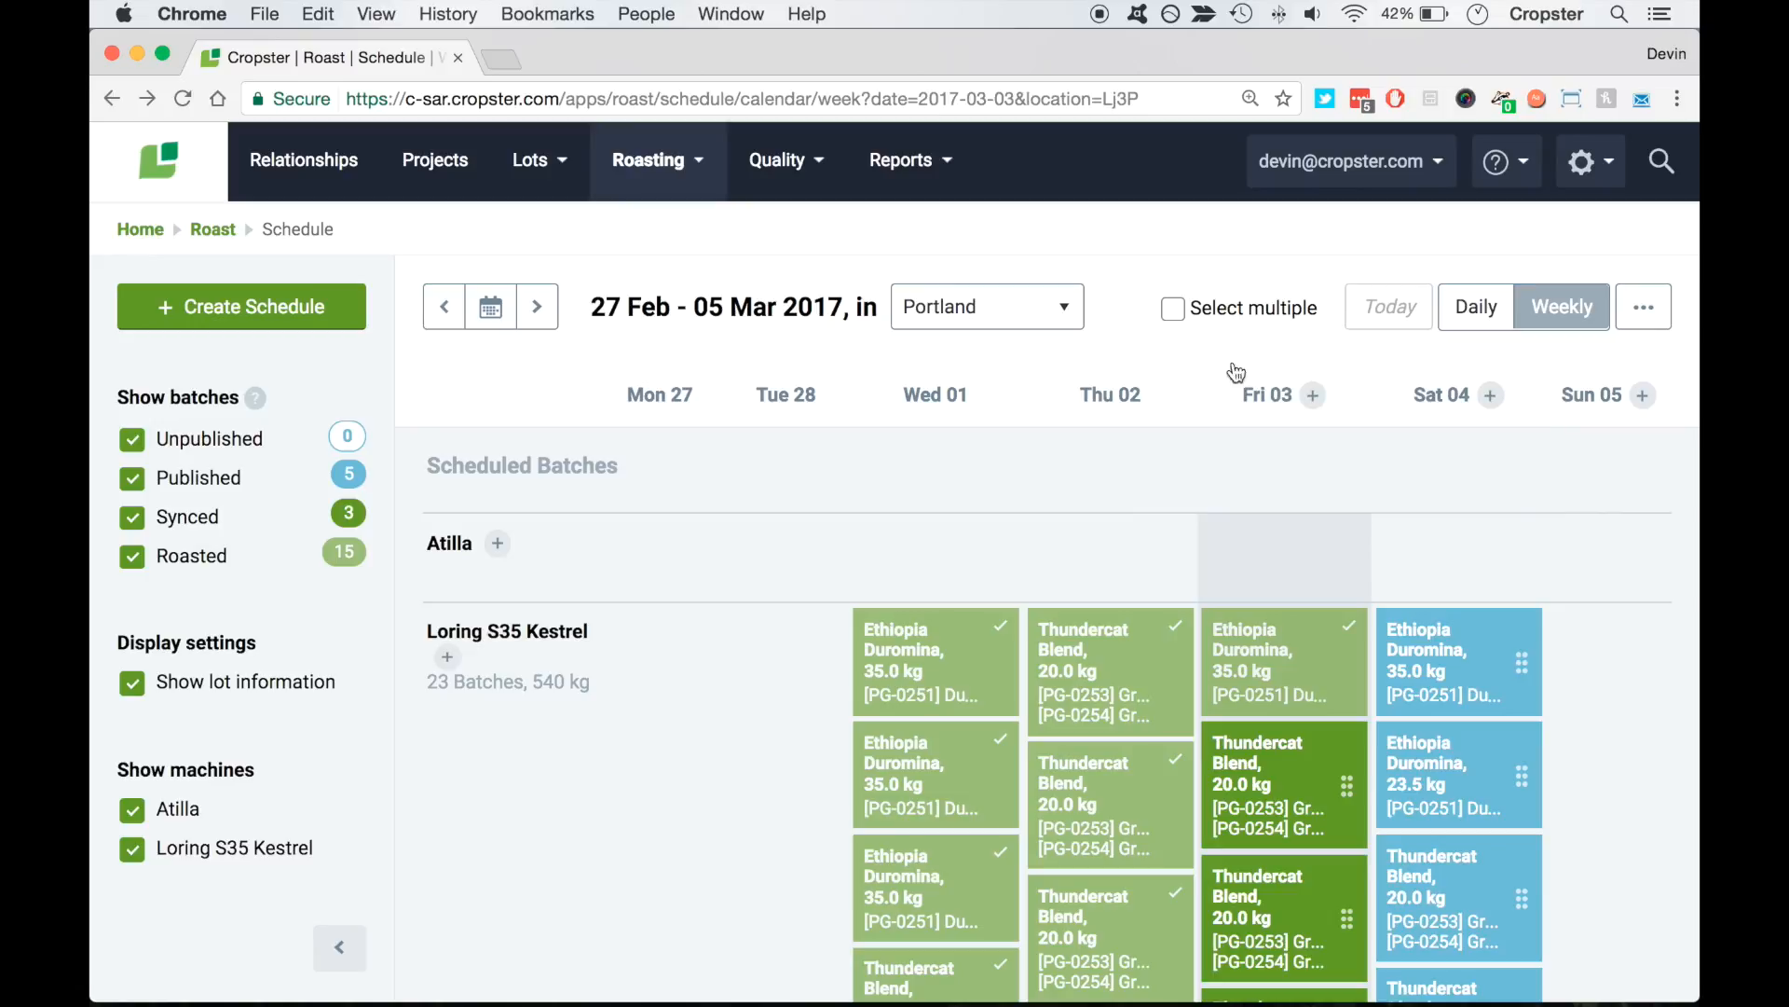
Select the two 20.0 kg Thundercat Blend batches on Friday 03 and move them together to Saturday, March 4, 2017
left_click(1173, 308)
scroll(1174, 466, "down", 3)
left_click(1233, 561)
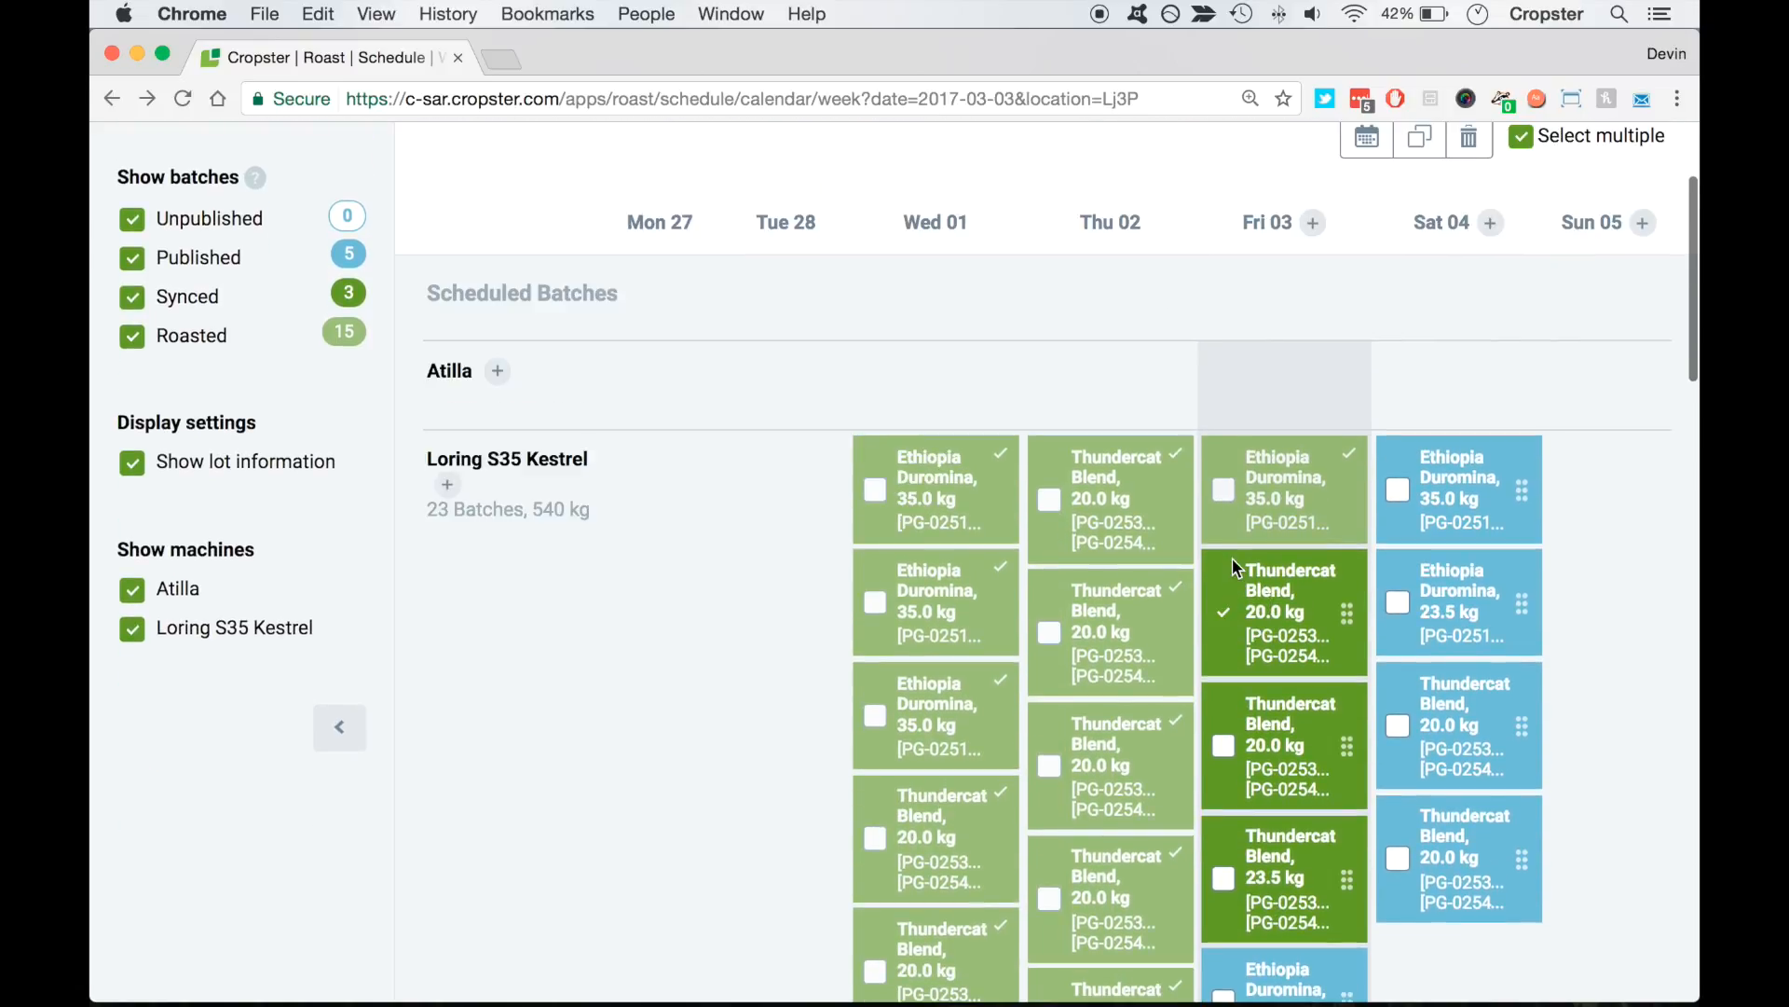
left_click(1224, 746)
mouse_move(1345, 637)
left_mouse_down()
mouse_move(1491, 595)
mouse_move(1346, 607)
mouse_move(1356, 636)
left_mouse_up()
scroll(1356, 637, "up", 3)
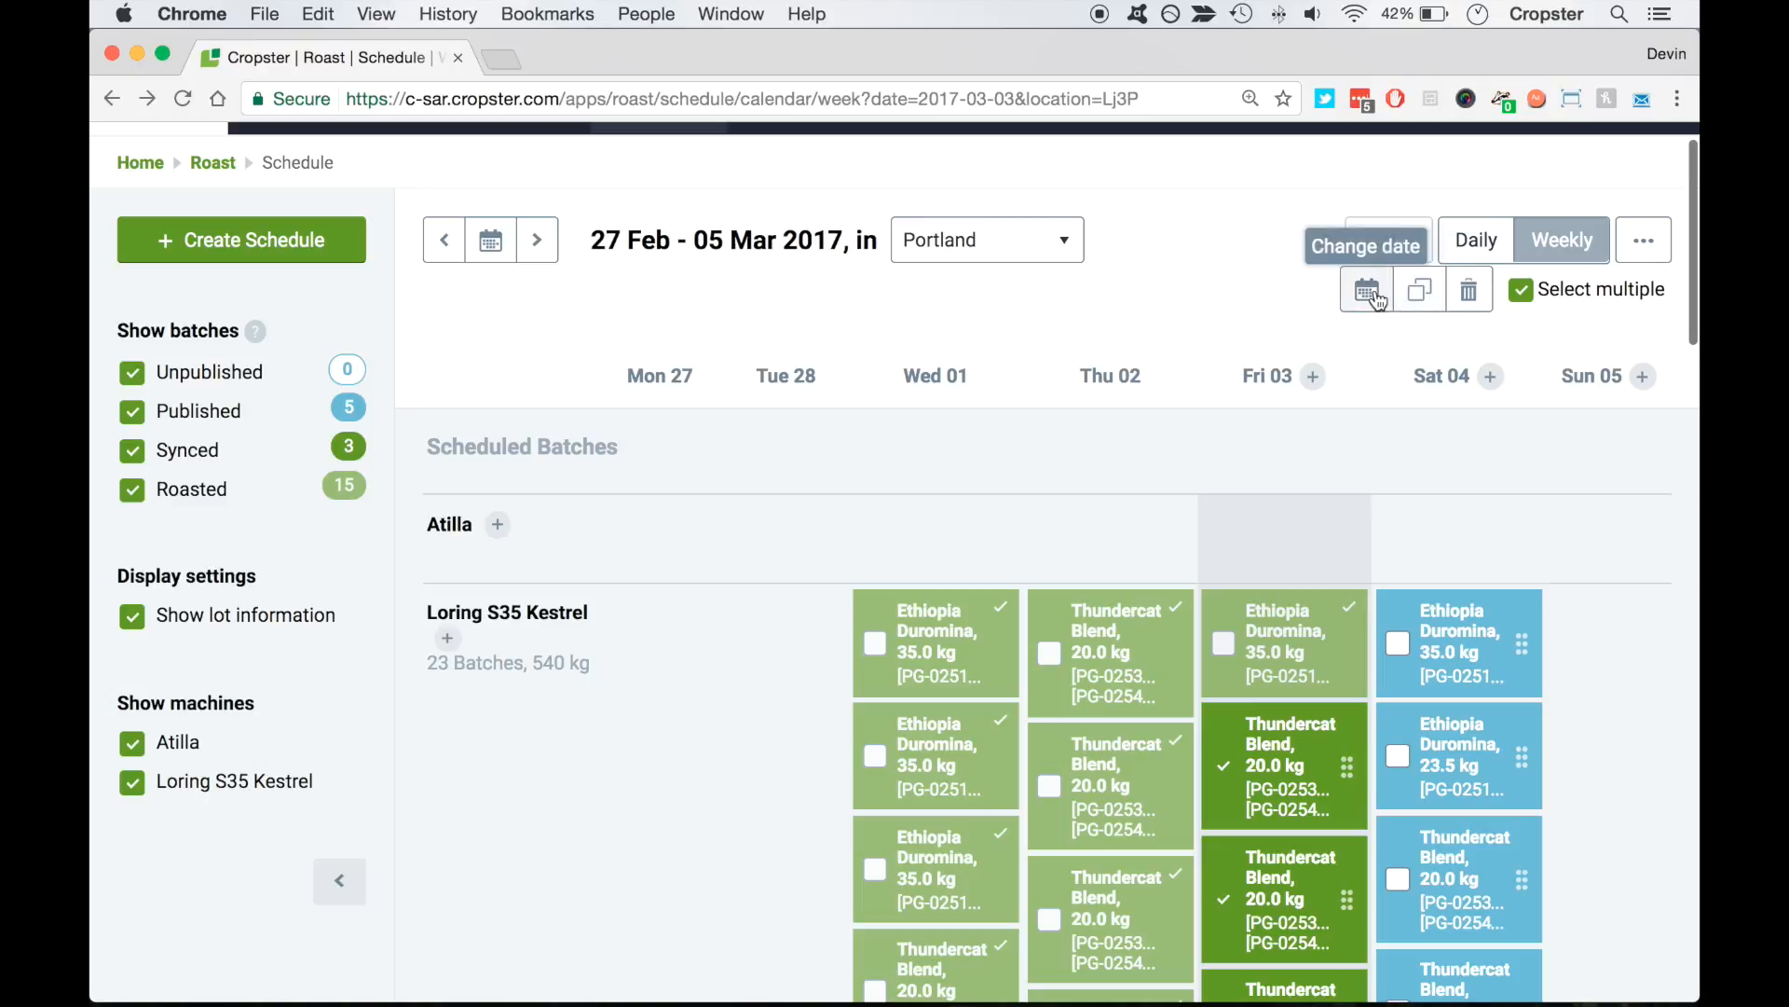
left_click(1370, 291)
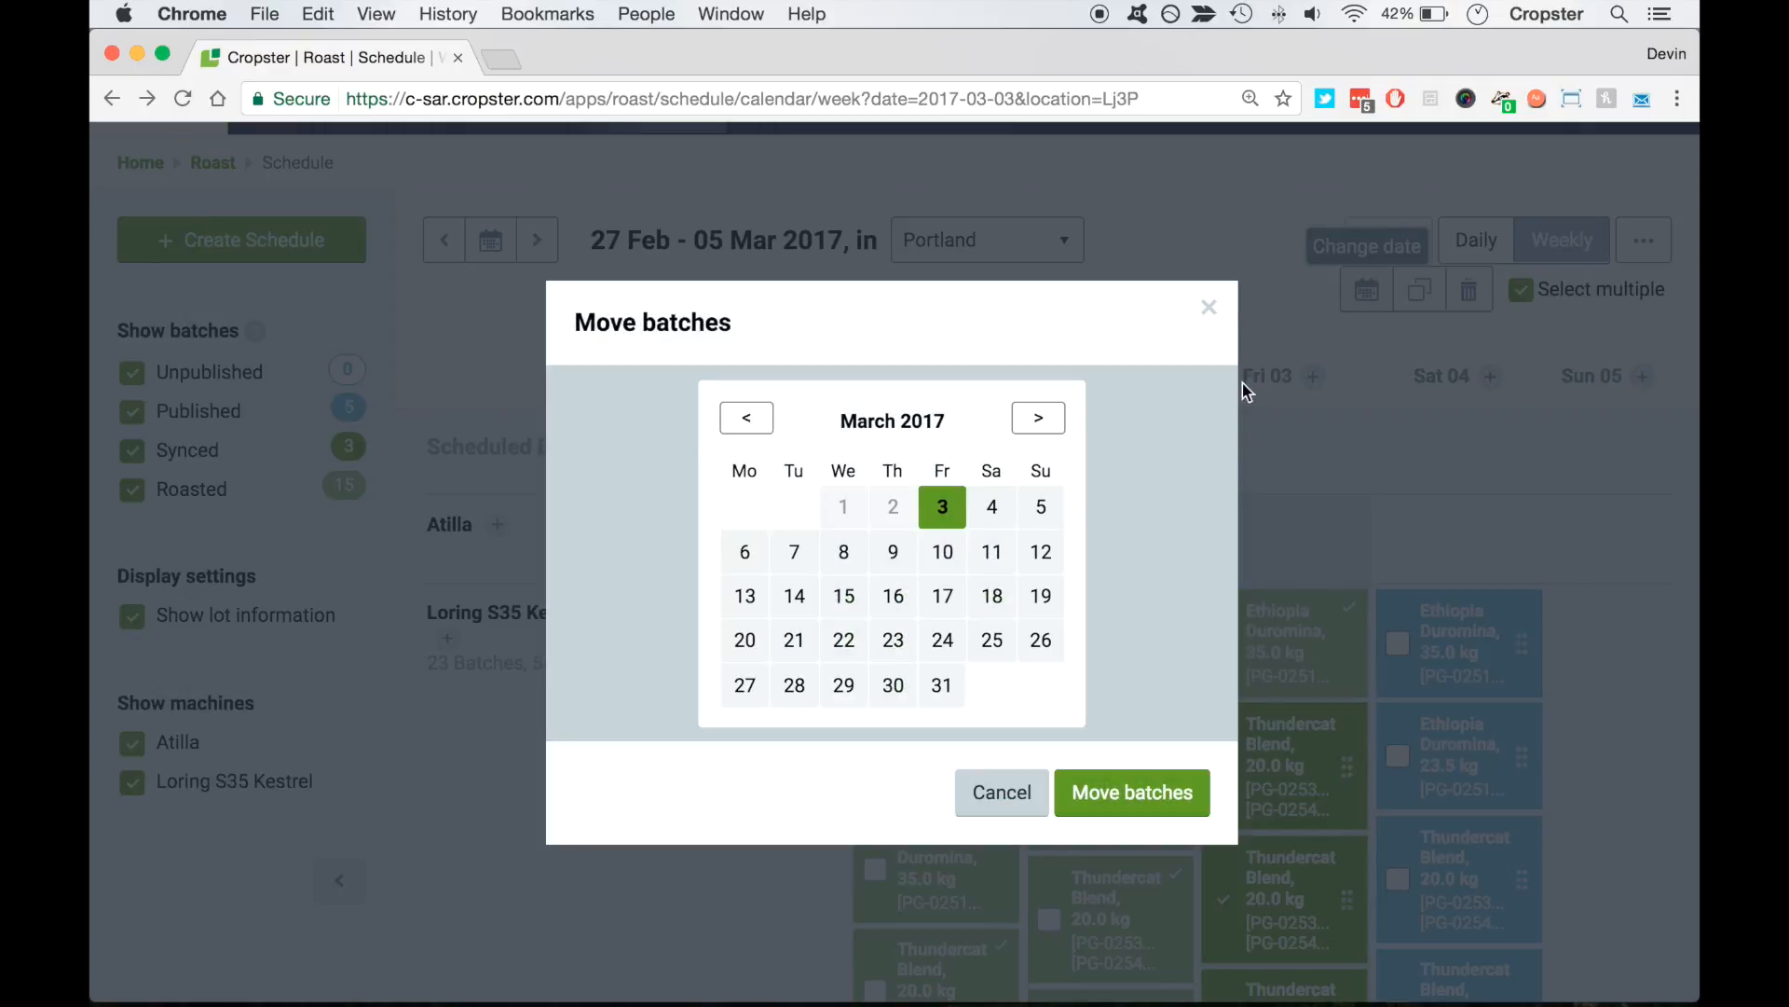
left_click(991, 506)
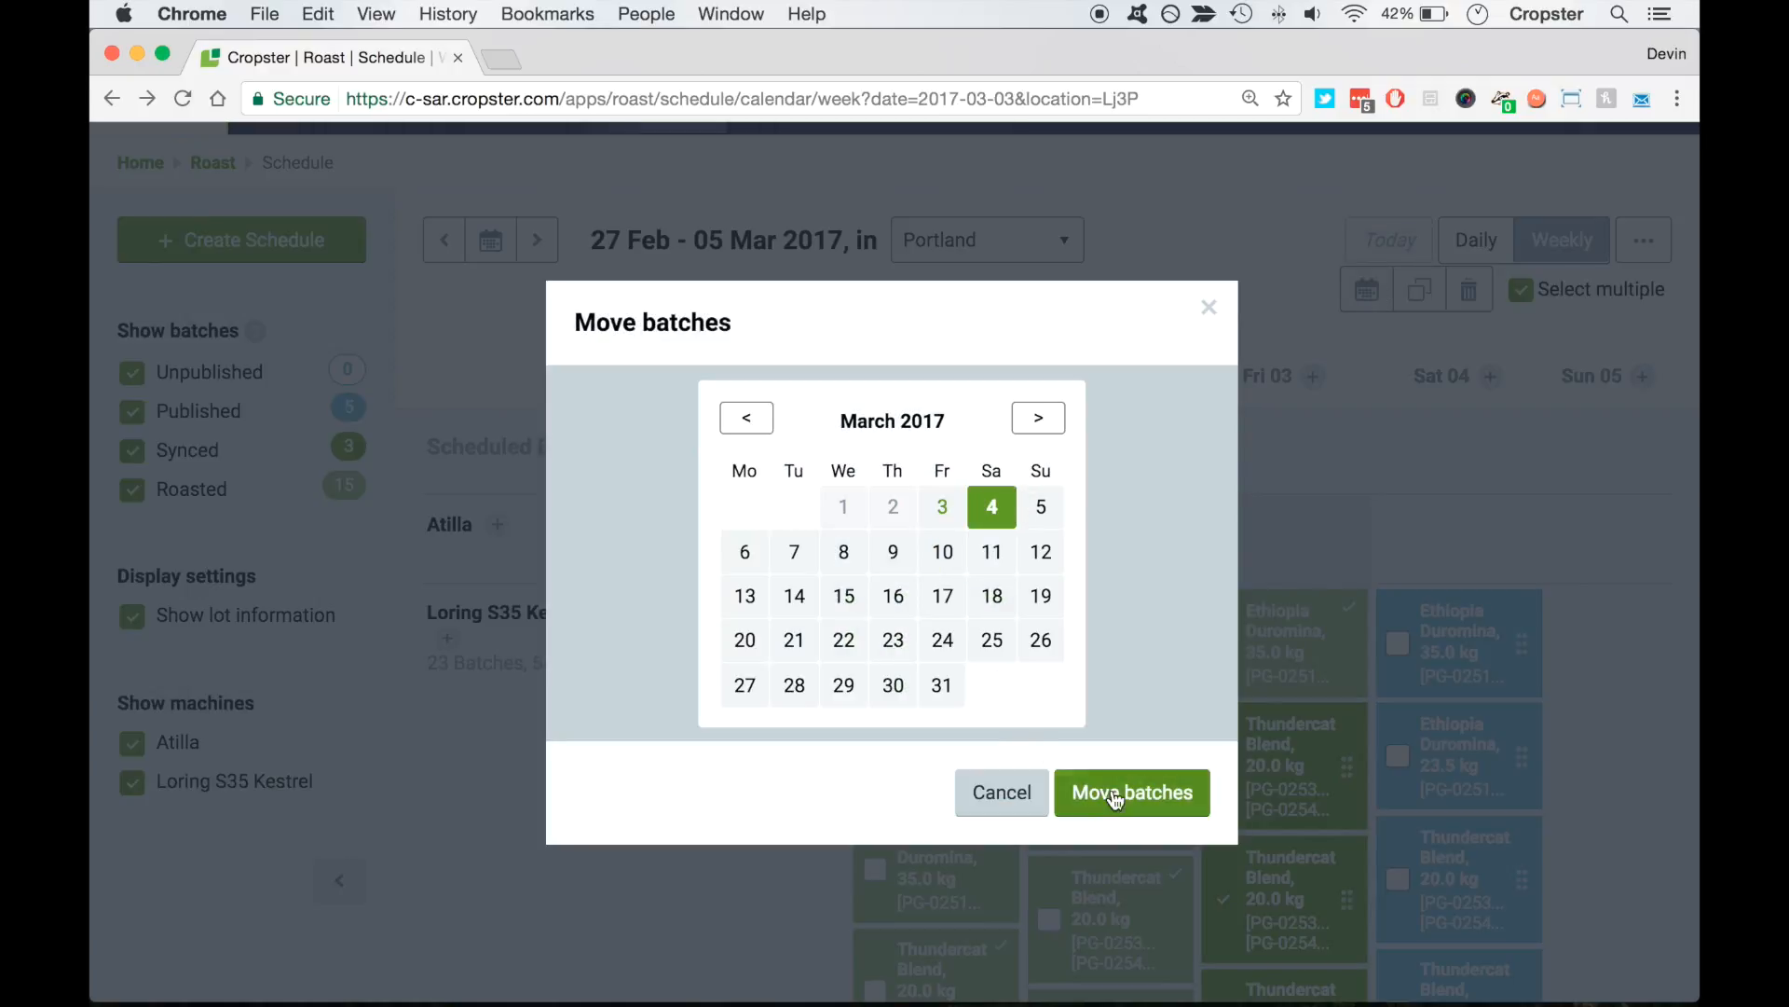
left_click(1111, 795)
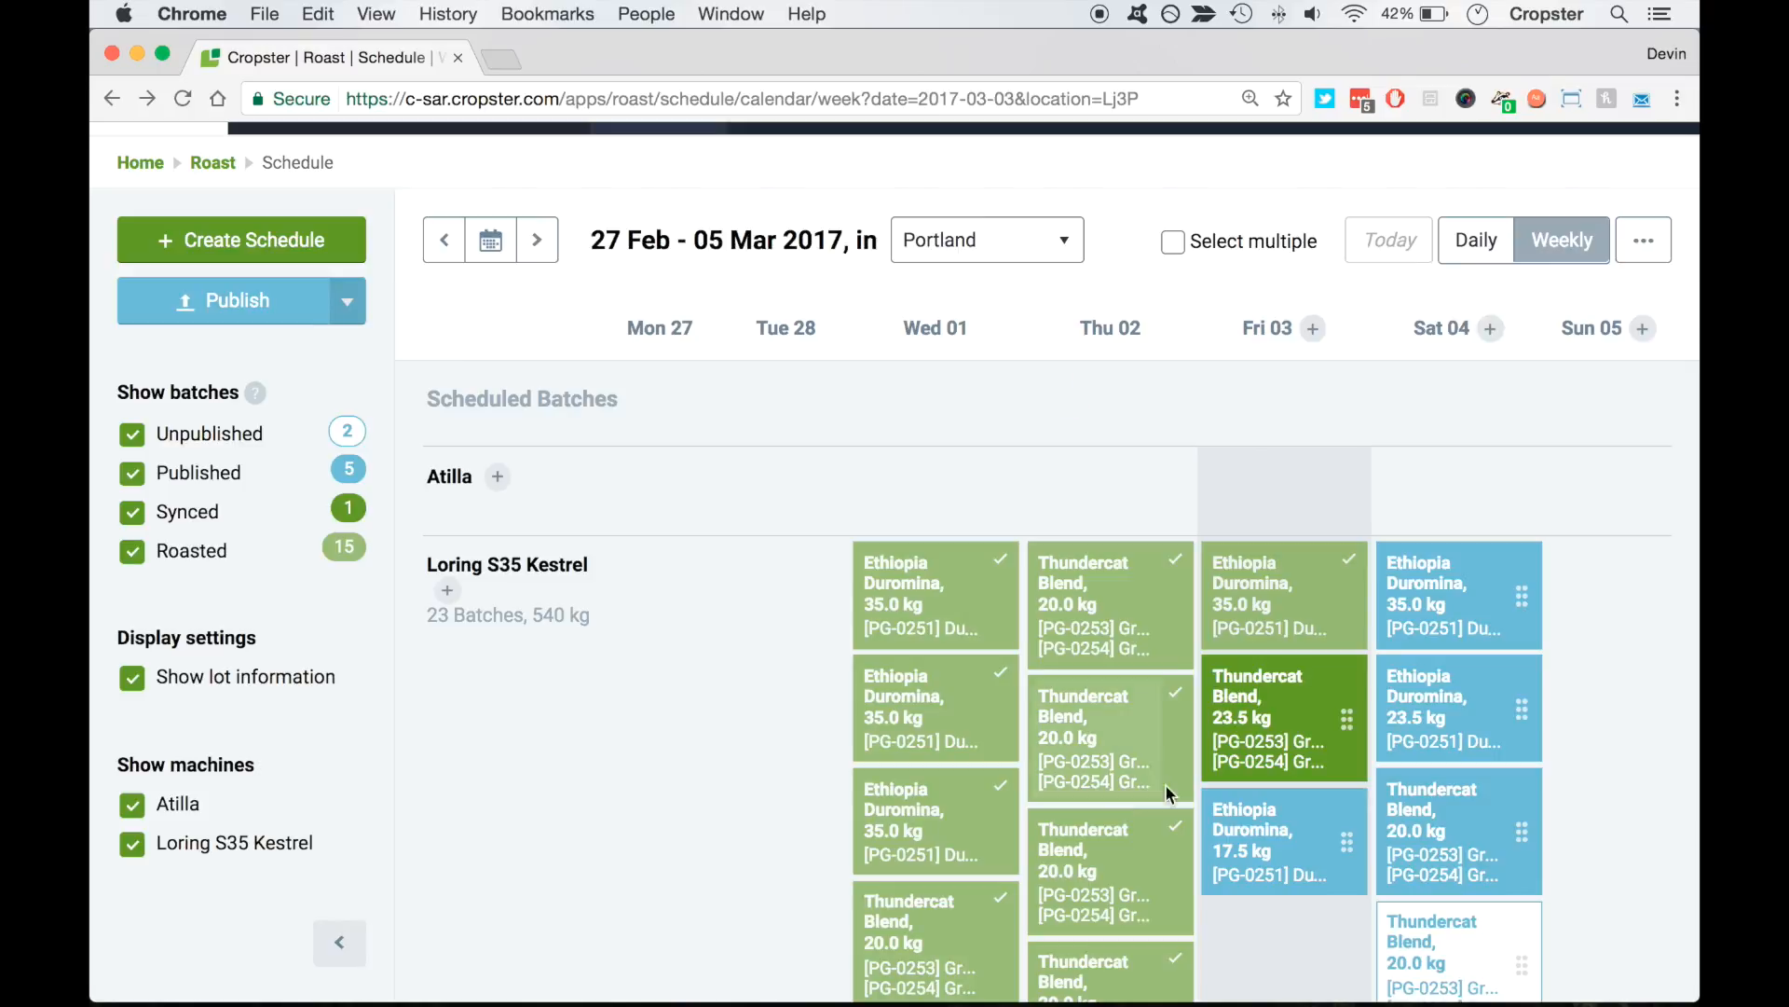
Generate a print preview with scheduled batches, coffees, profiles and green lots, review its pages, and cancel printing
scroll(1491, 513, "up", 1)
left_click(1640, 296)
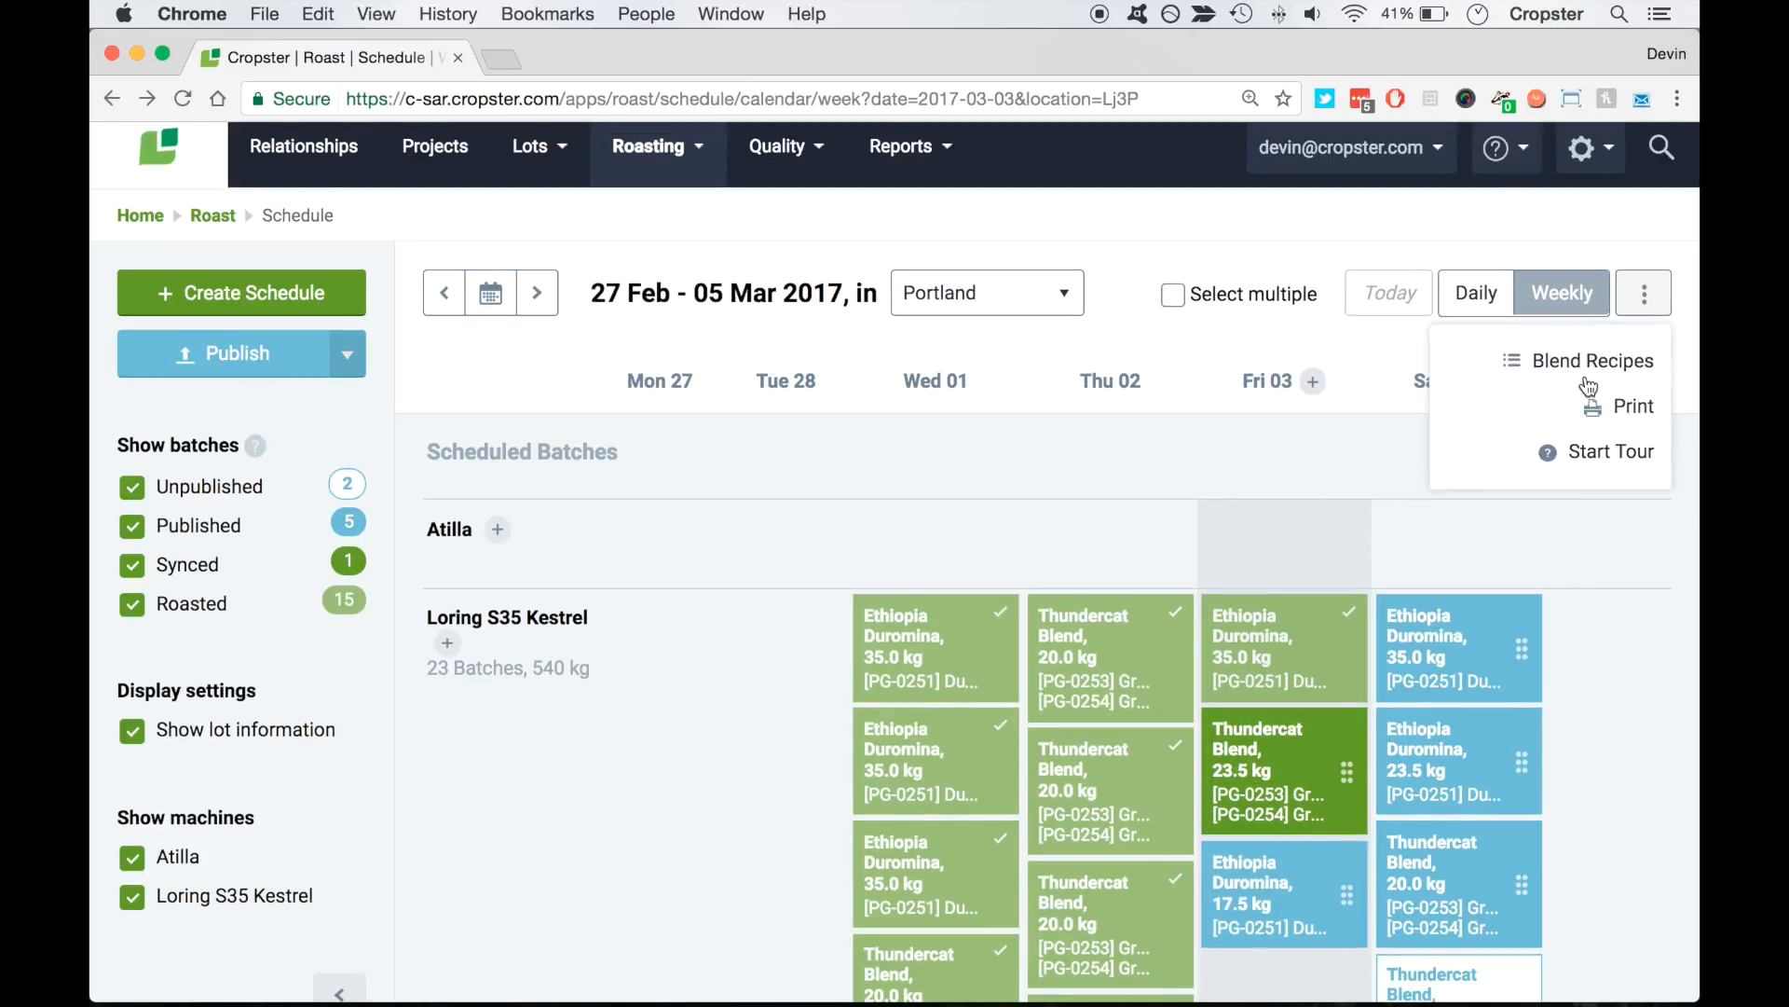
left_click(1594, 406)
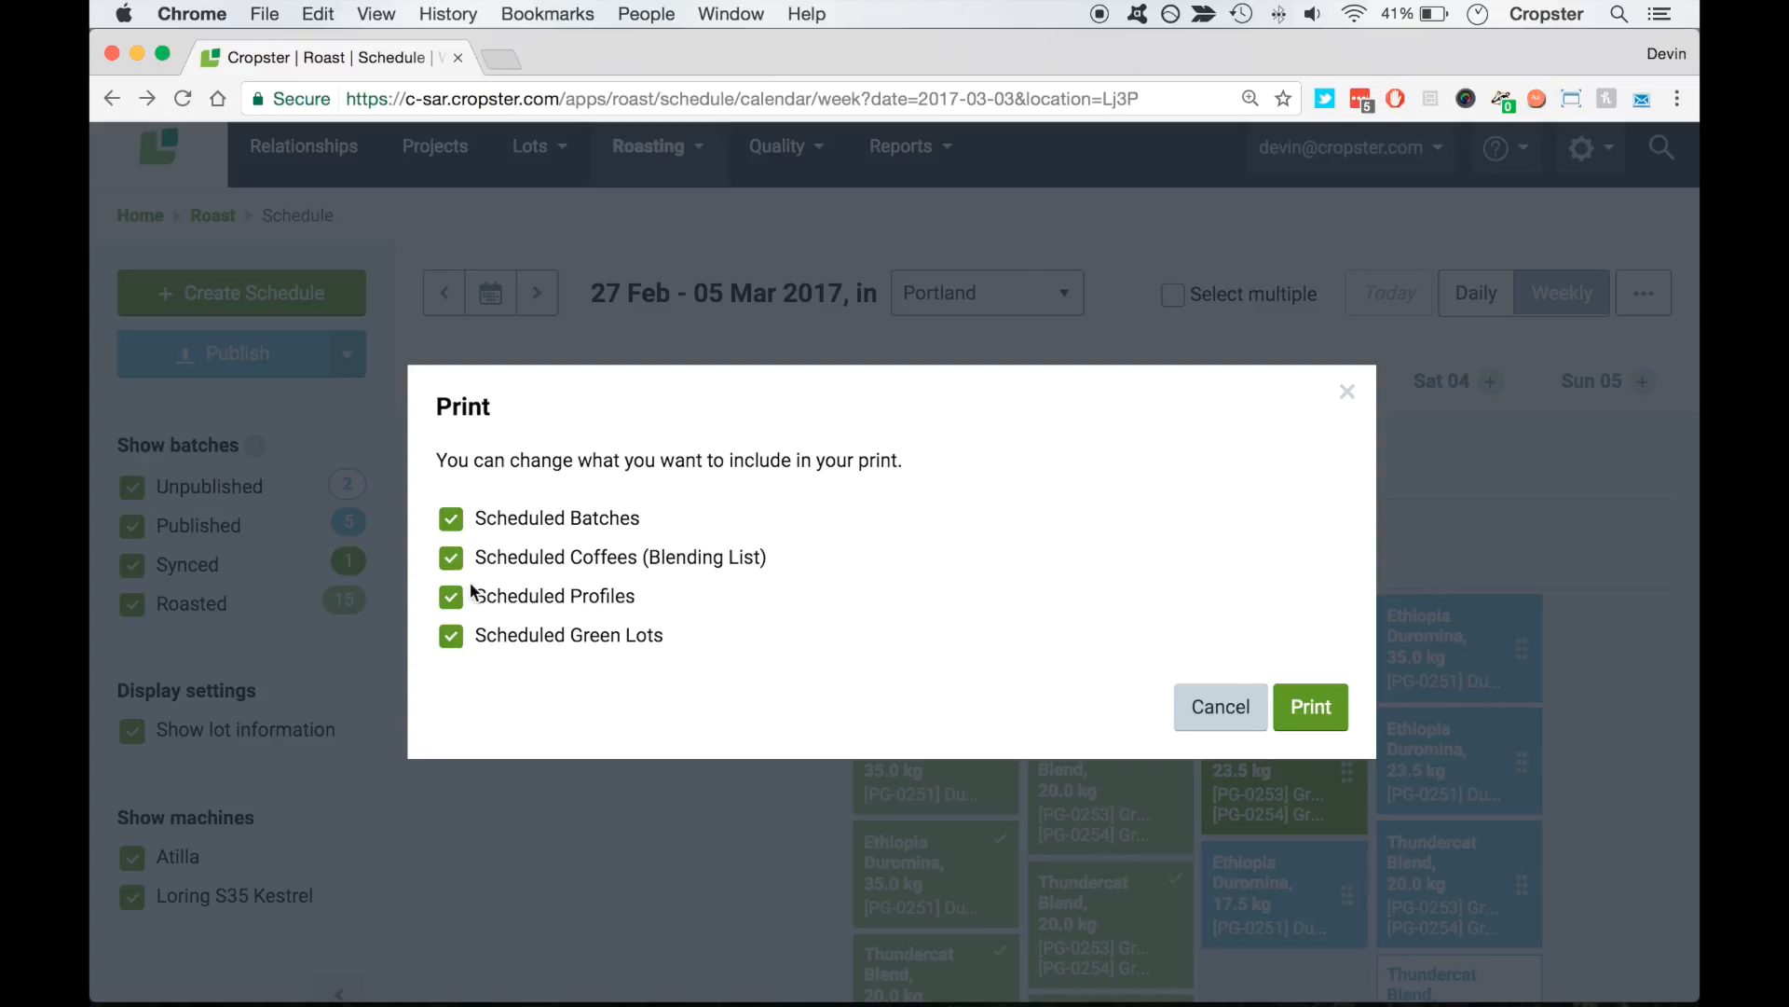
left_click(1330, 716)
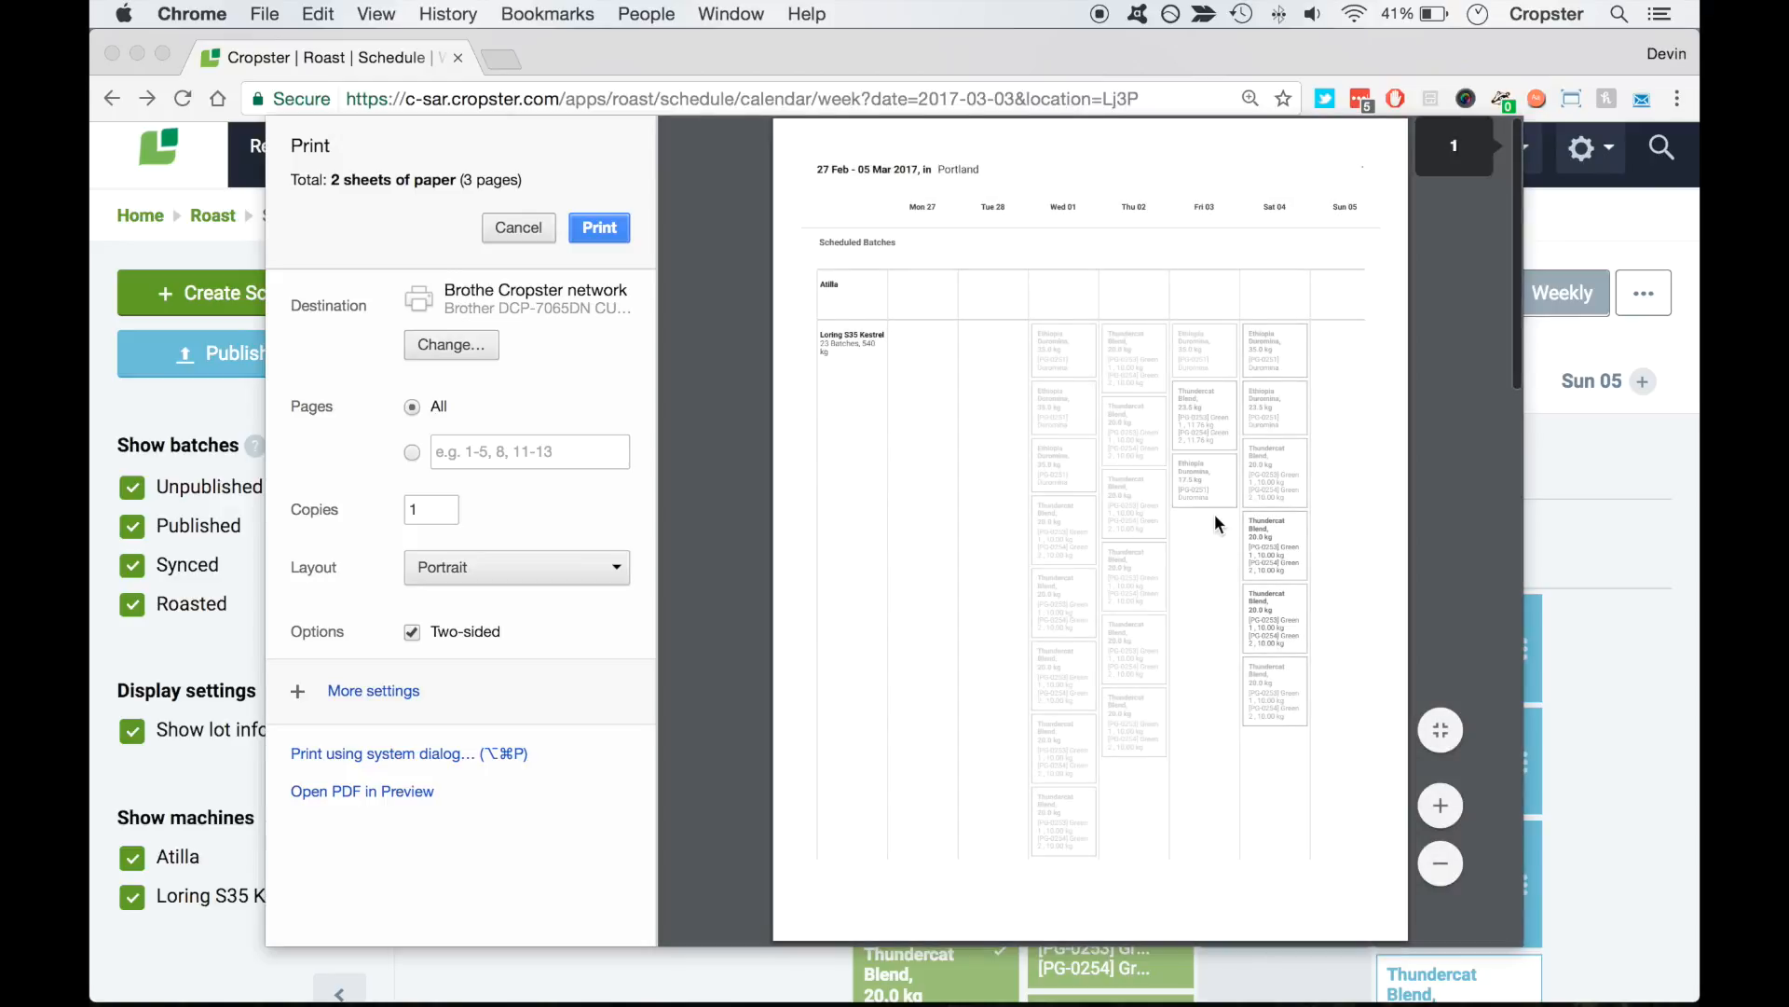
scroll(1216, 513, "down", 10)
scroll(1215, 512, "up", 4)
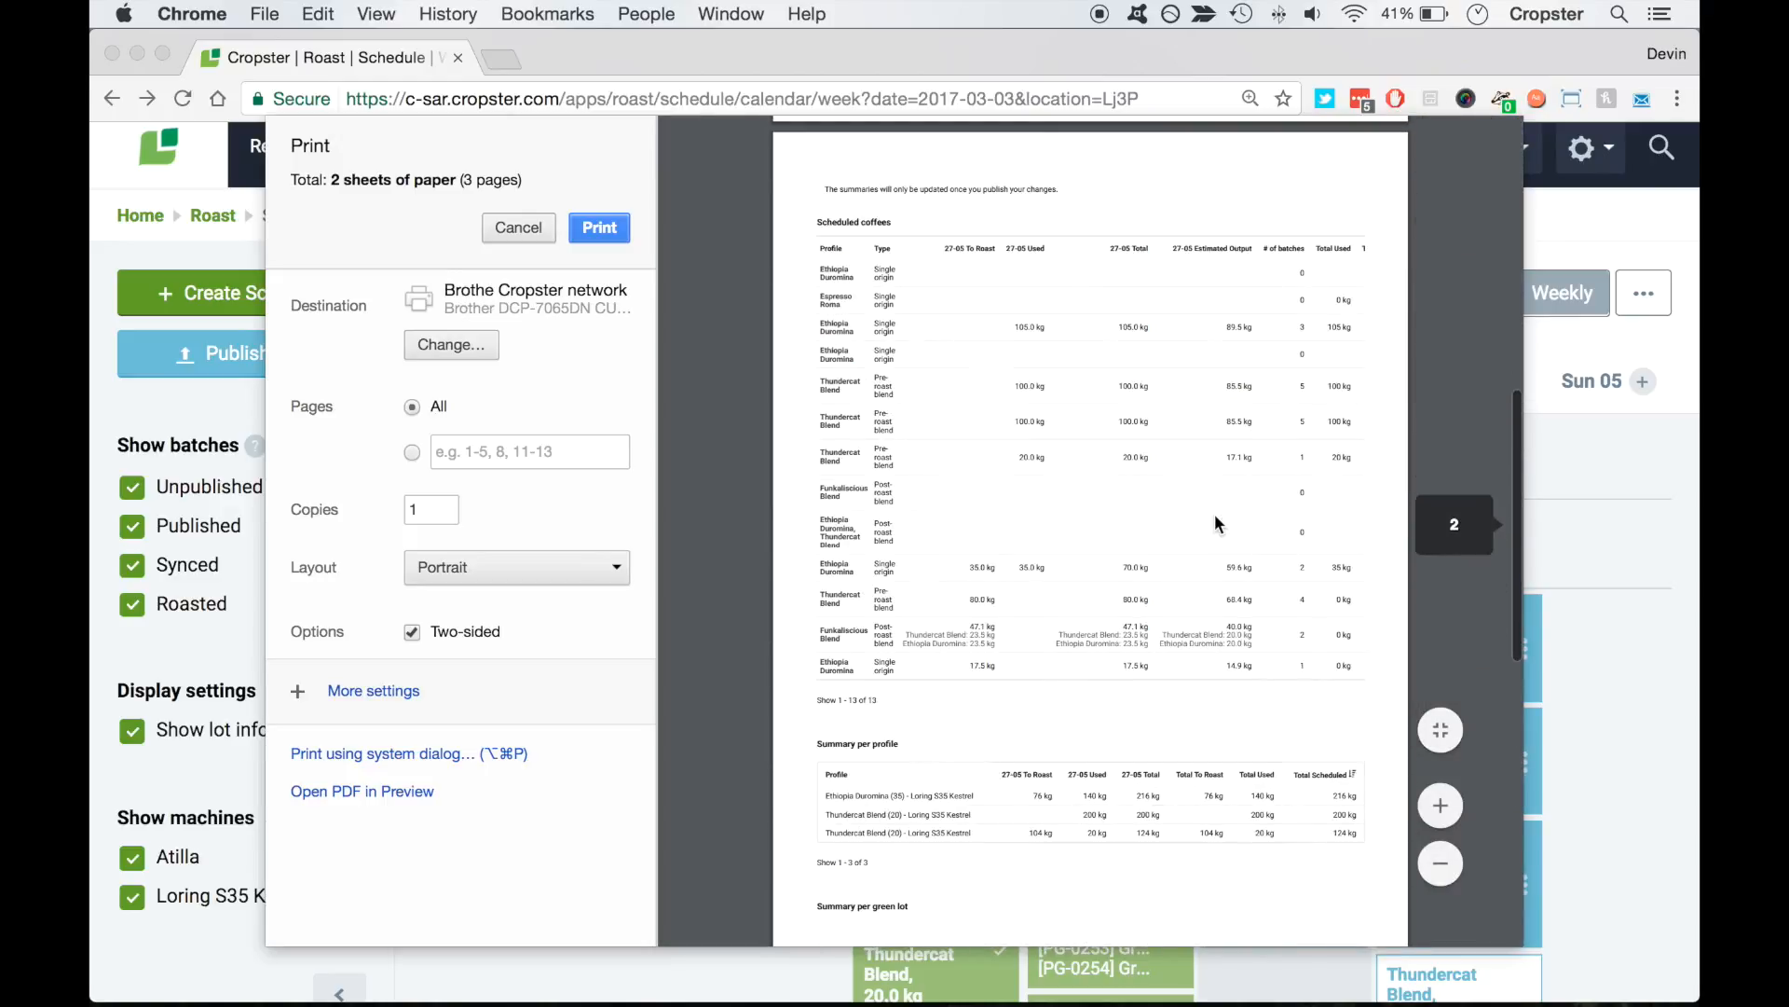
scroll(867, 824, "down", 5)
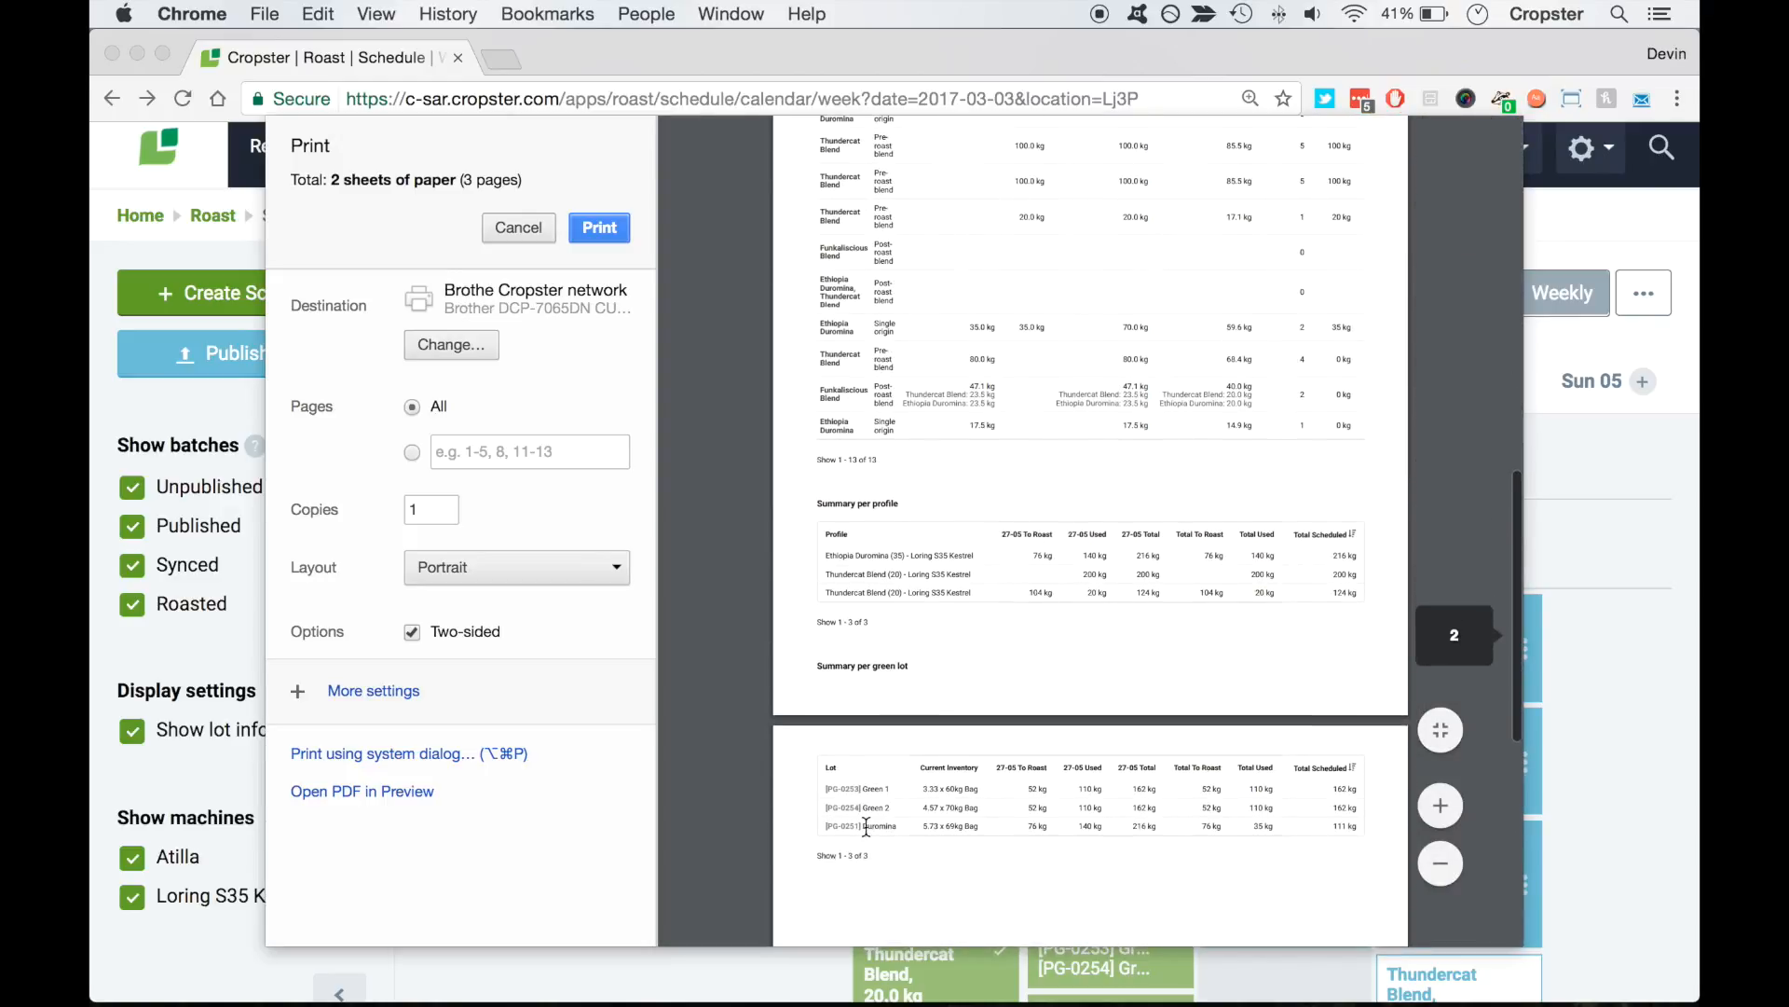
left_click(533, 235)
scroll(639, 689, "down", 2)
scroll(640, 690, "down", 2)
scroll(639, 690, "up", 4)
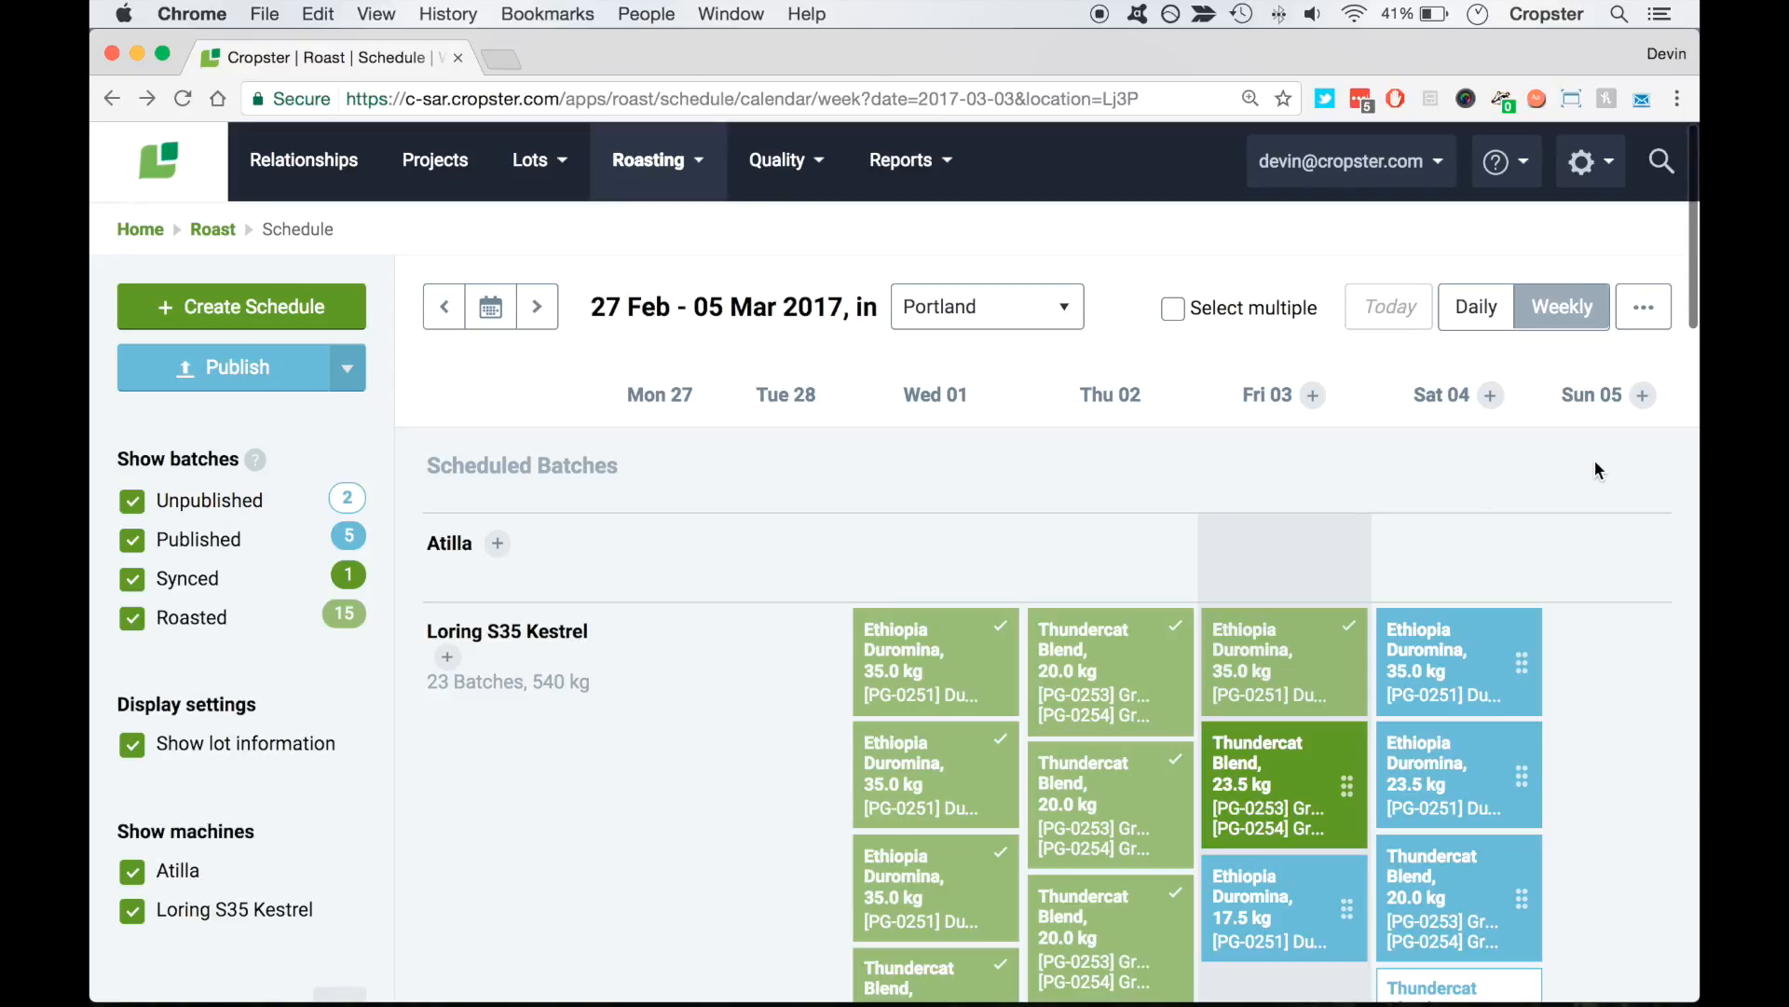
Restart the schedule tour and advance through its tips to the compact overview tip
left_click(1644, 307)
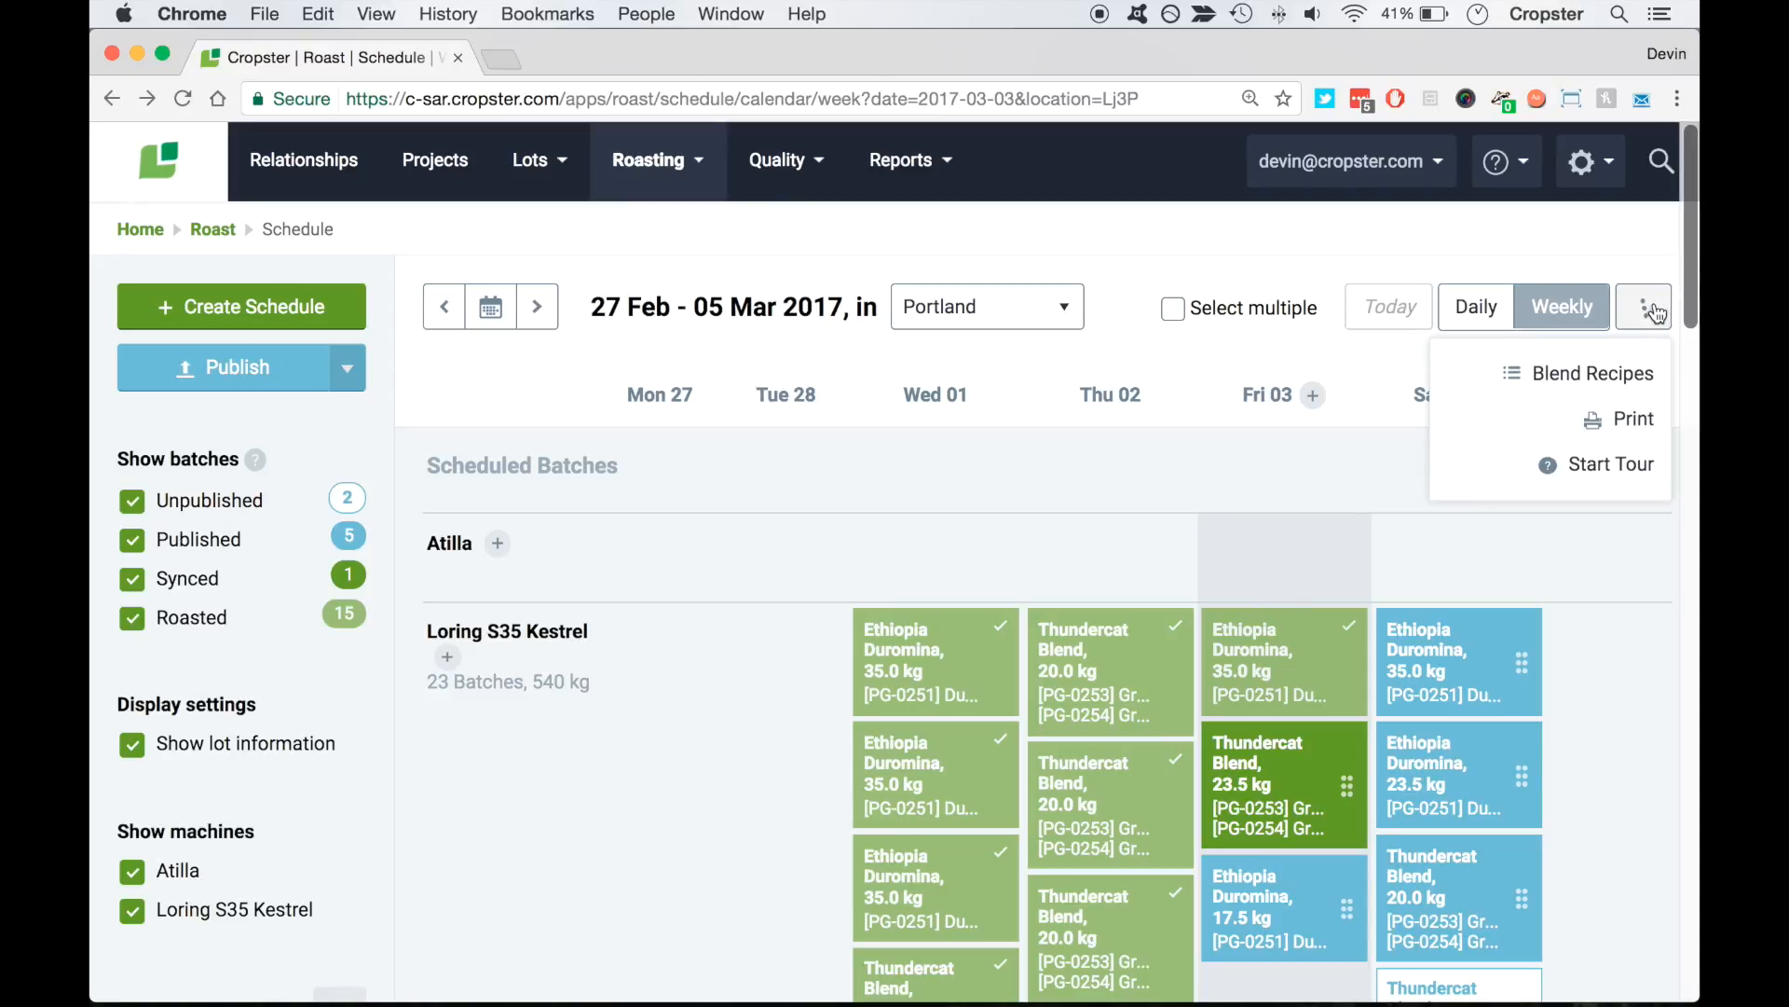
left_click(1602, 475)
left_click(763, 736)
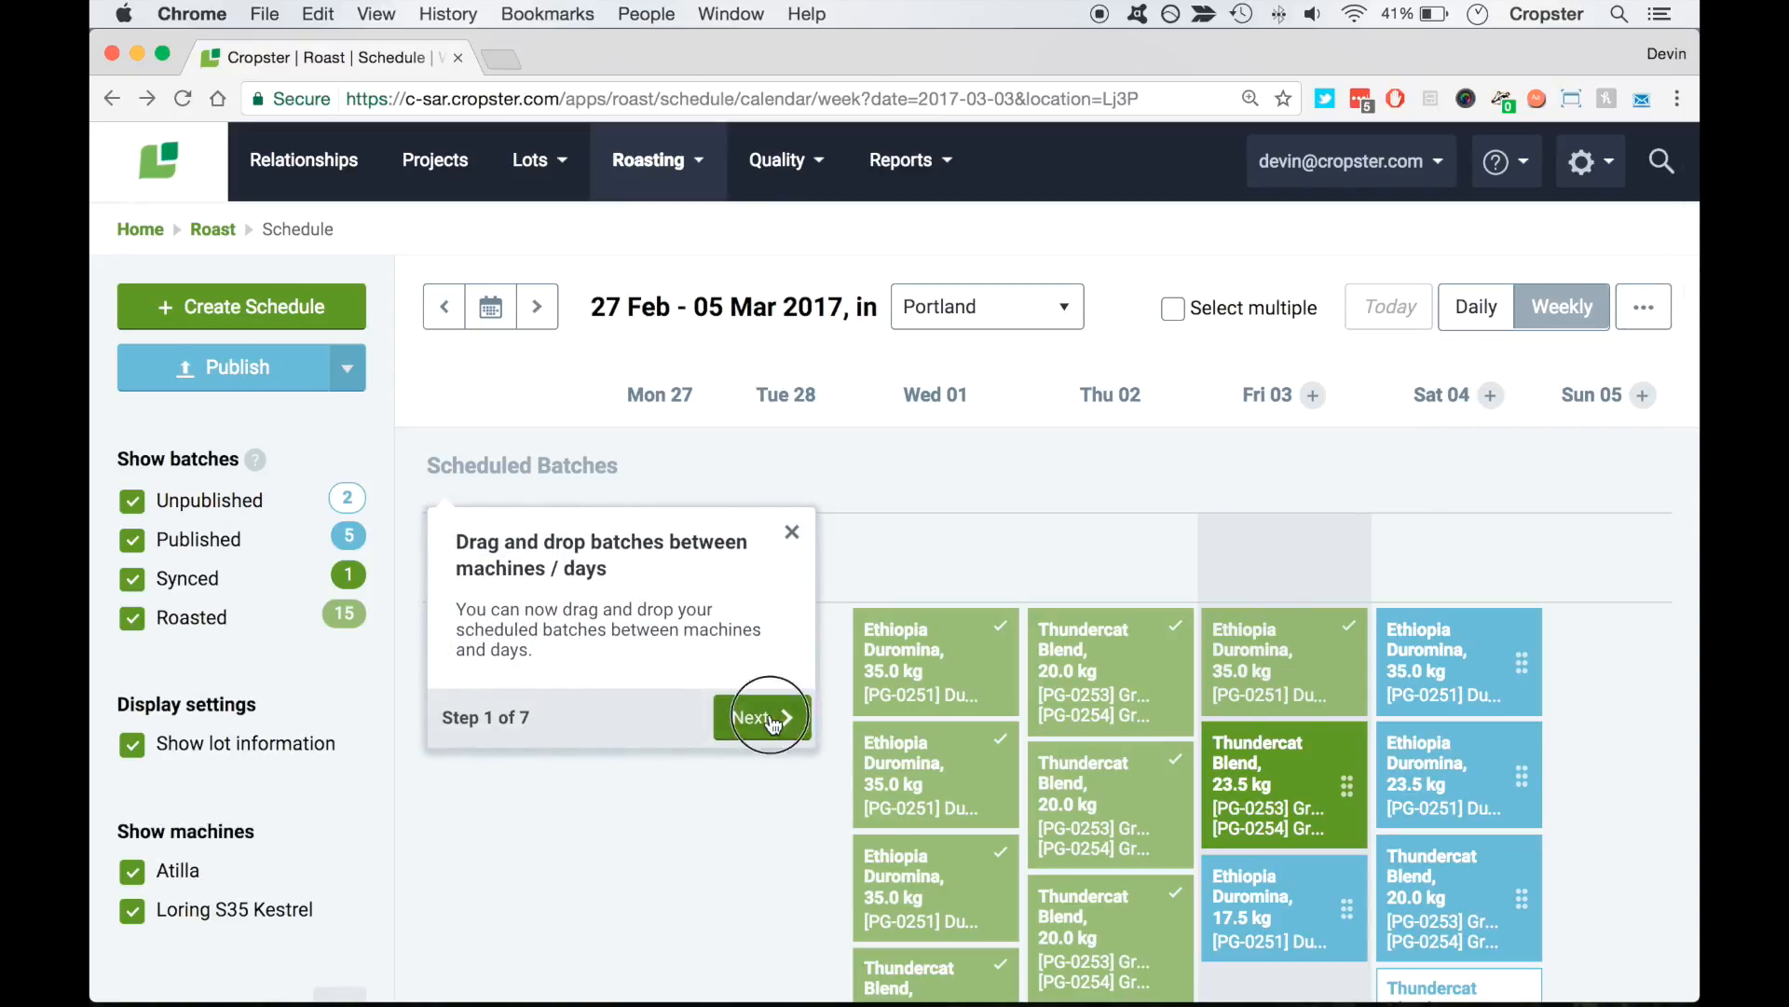
left_click(1316, 536)
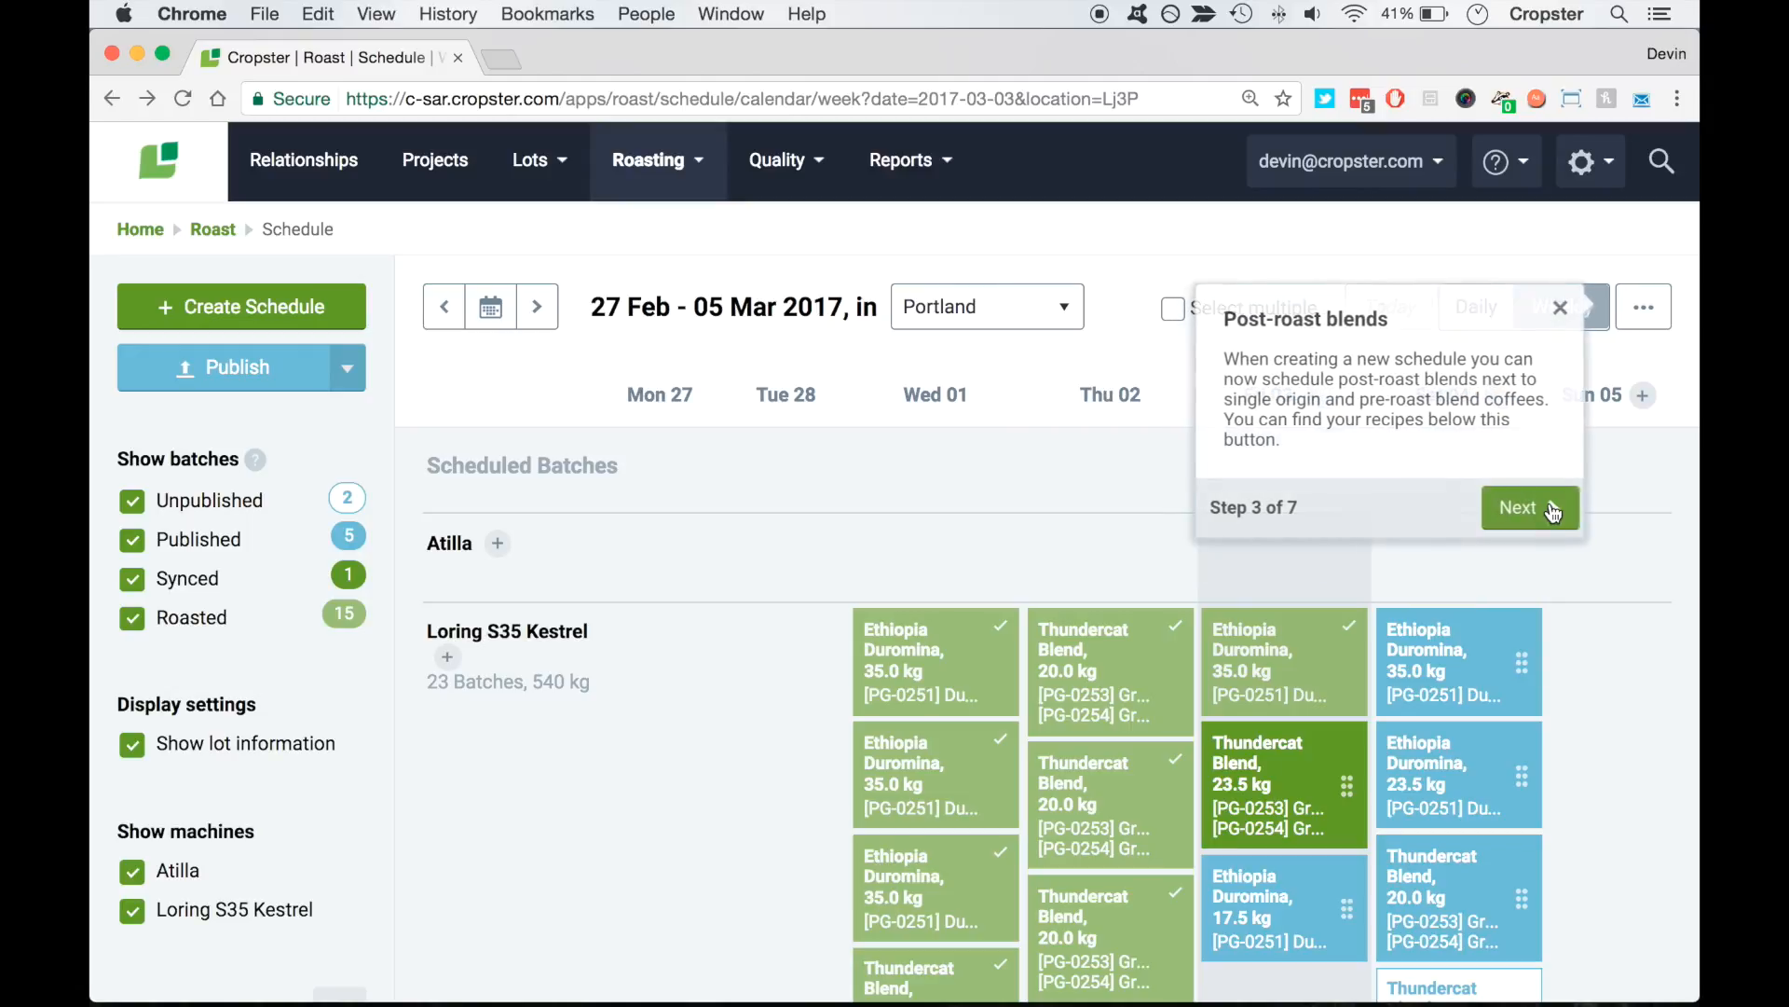
left_click(1543, 507)
left_click(1537, 528)
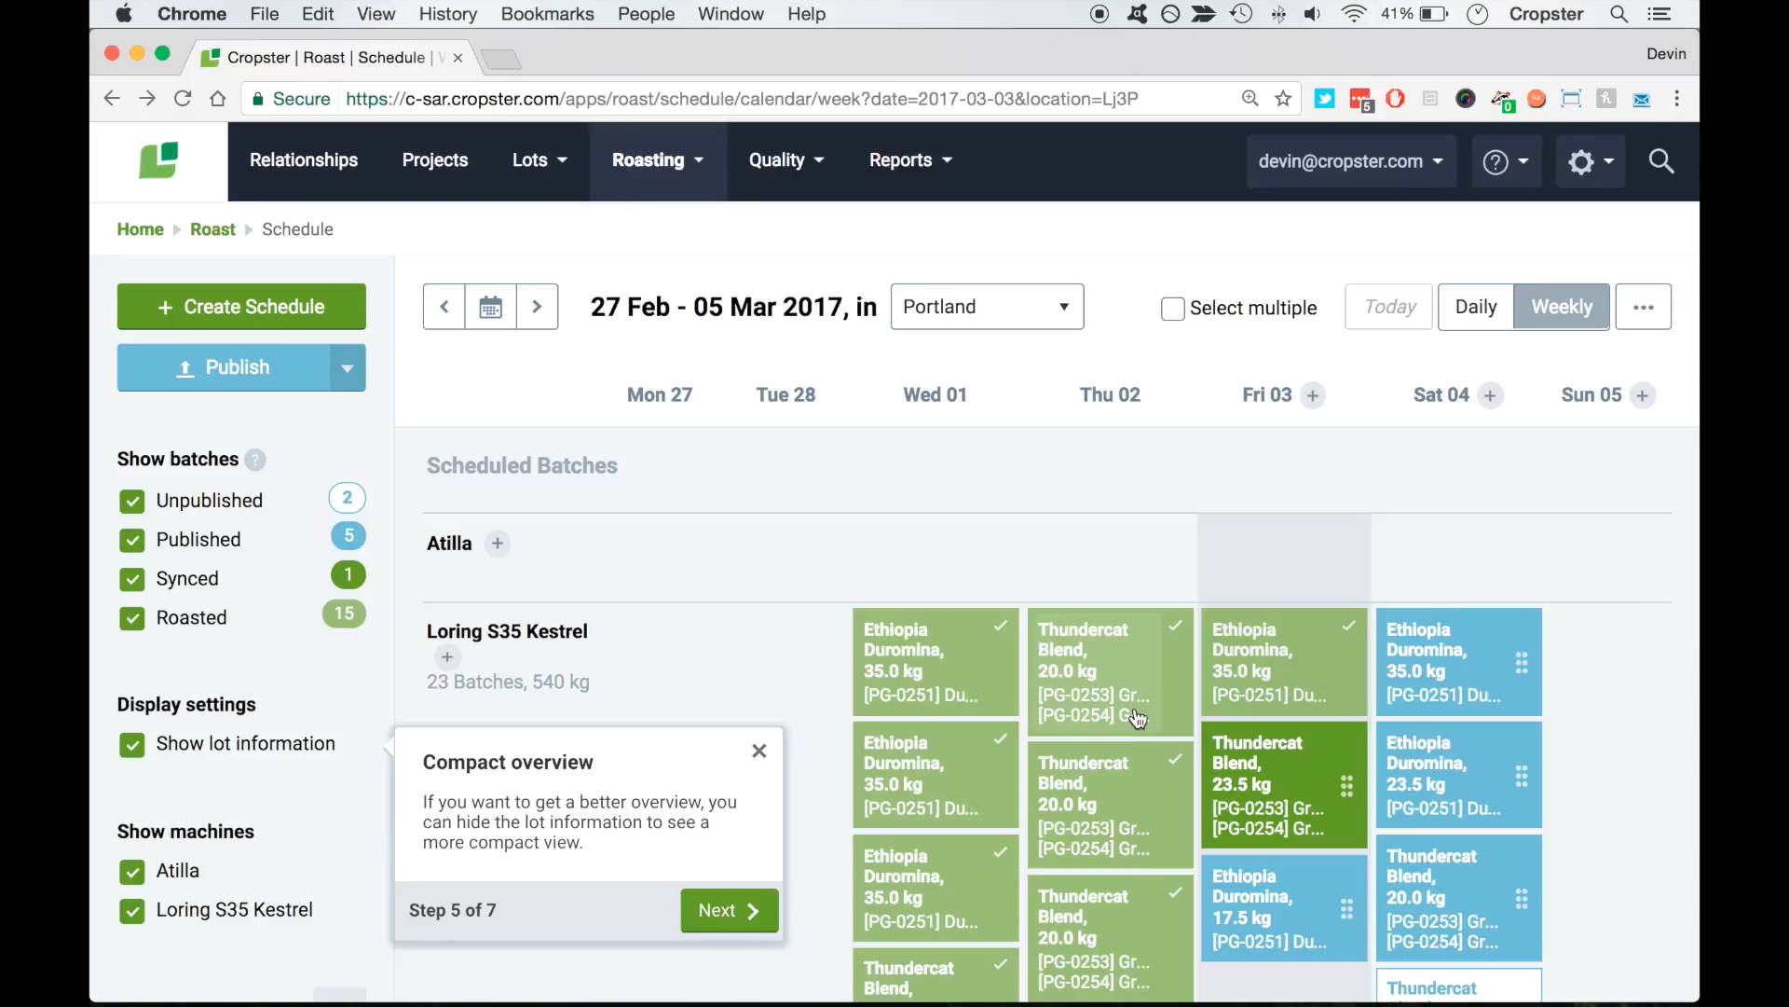
Hide the lot information on the scheduled batches to view the compact layout, and show it again
scroll(1137, 718, "down", 6)
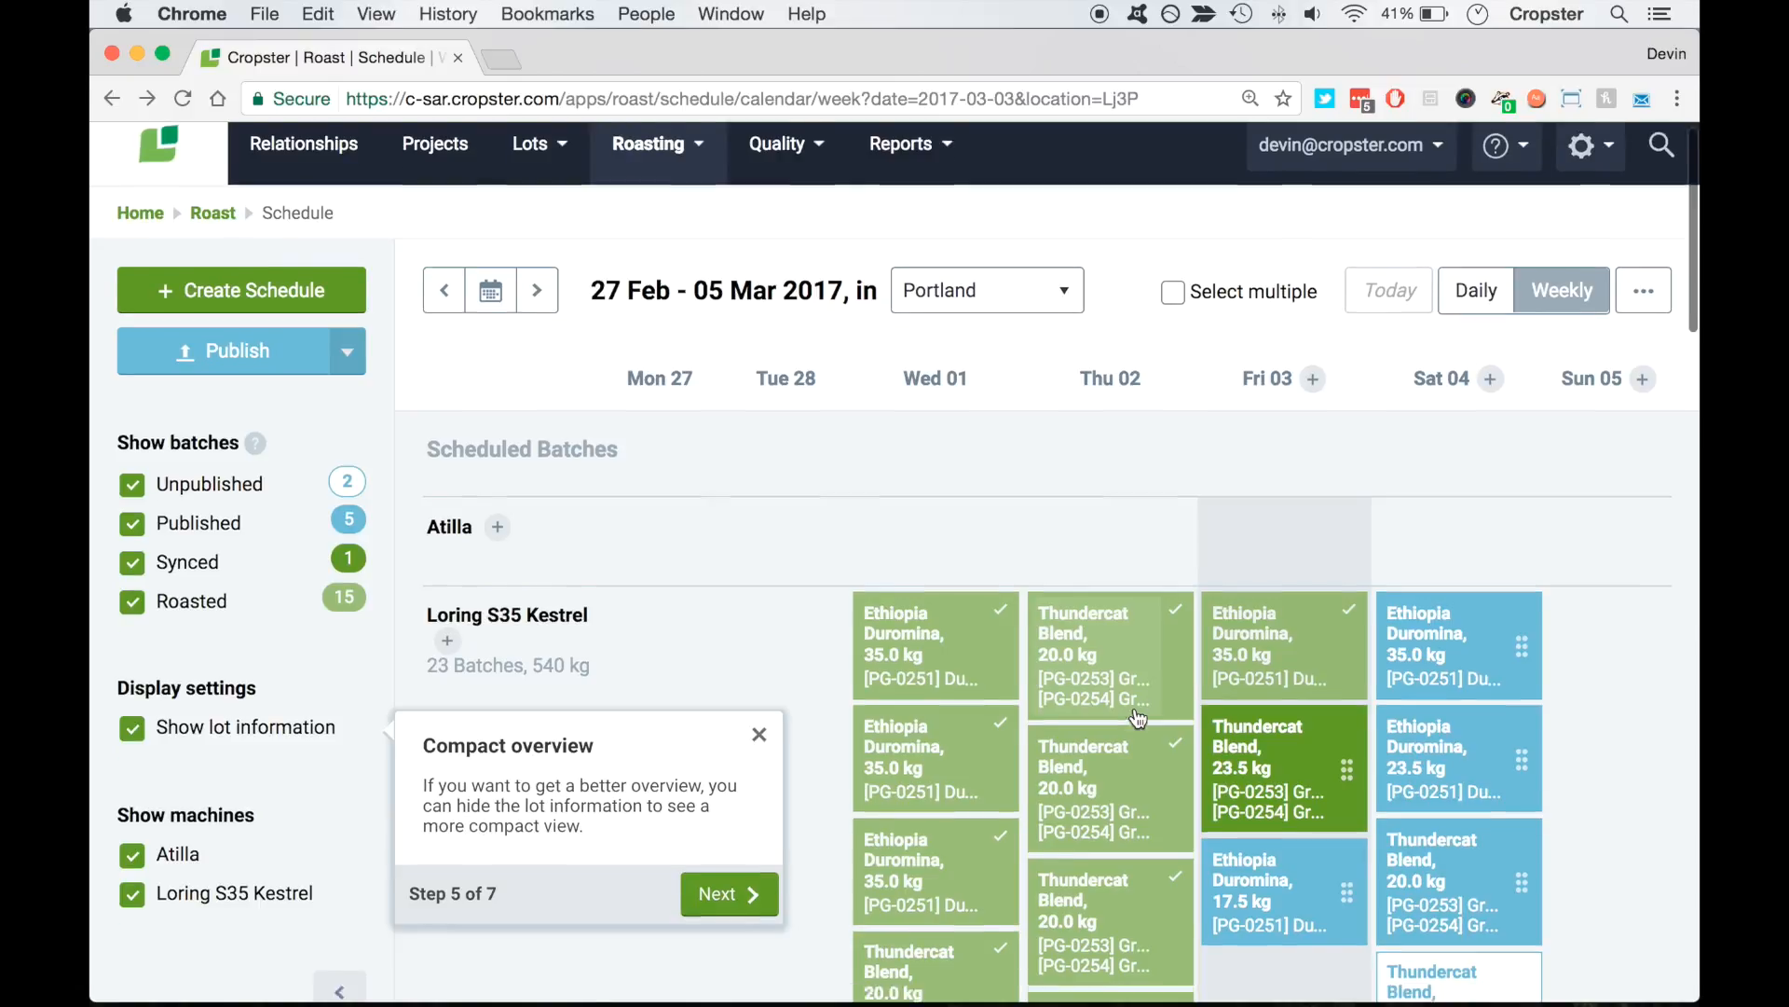
scroll(205, 633, "up", 3)
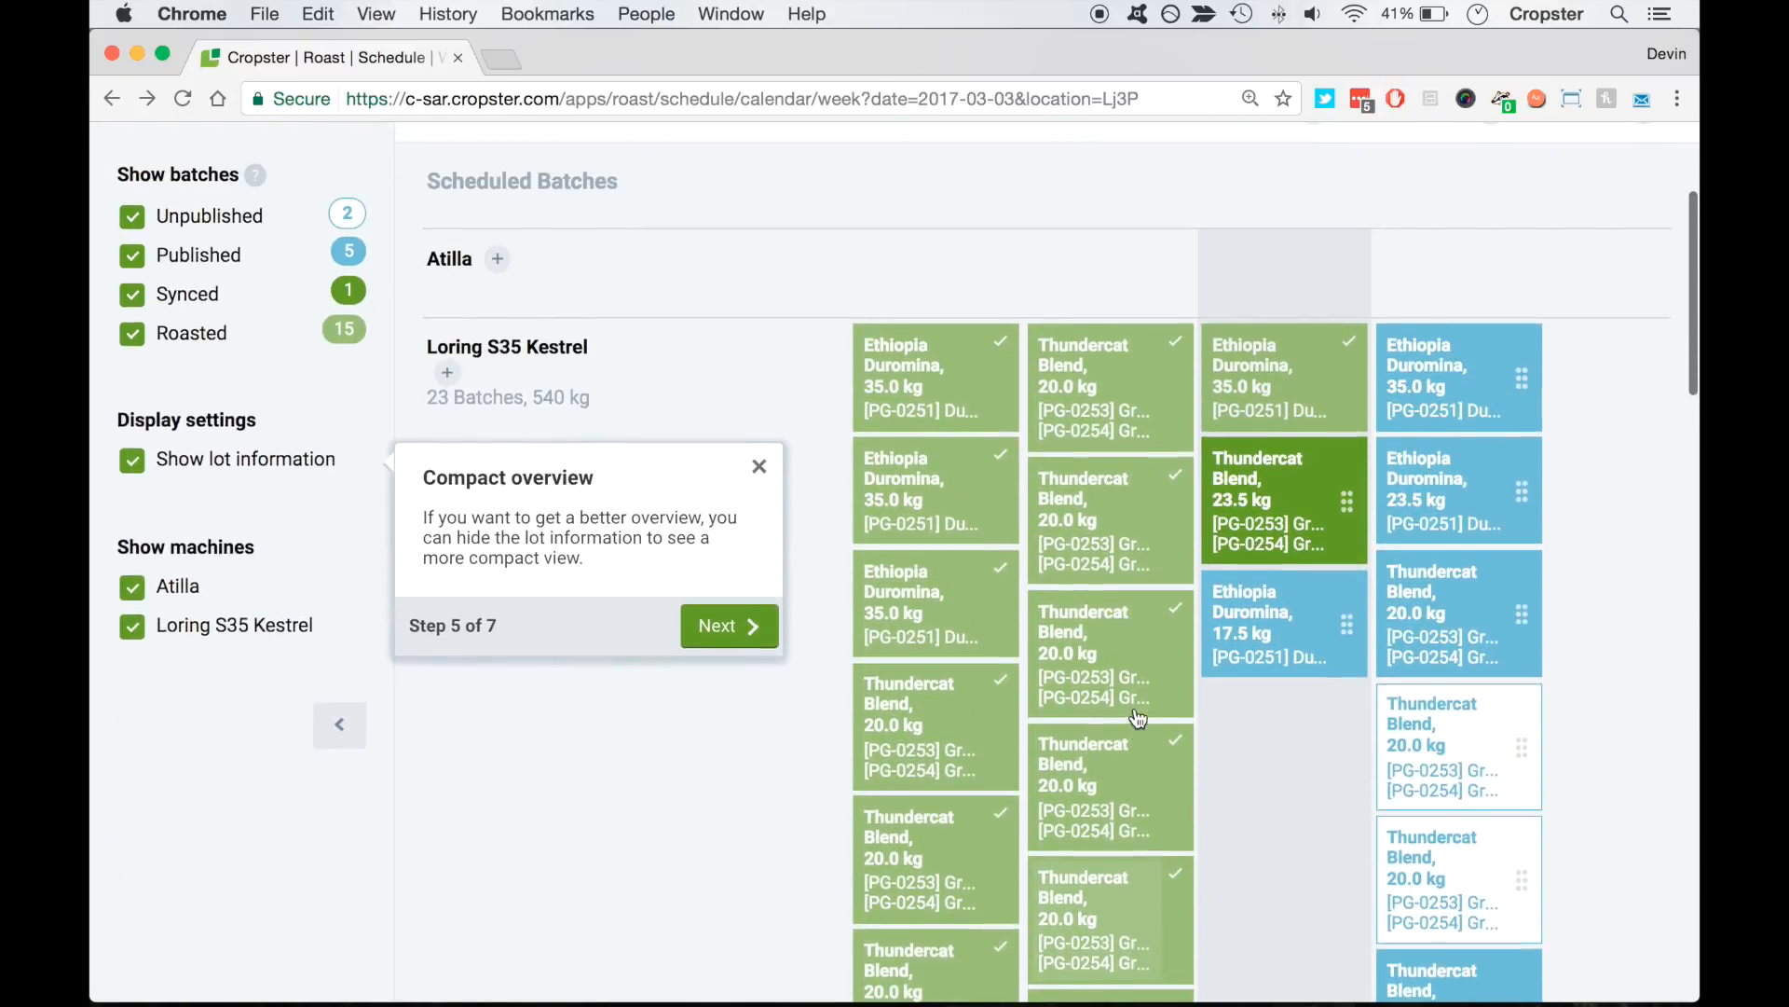
left_click(132, 504)
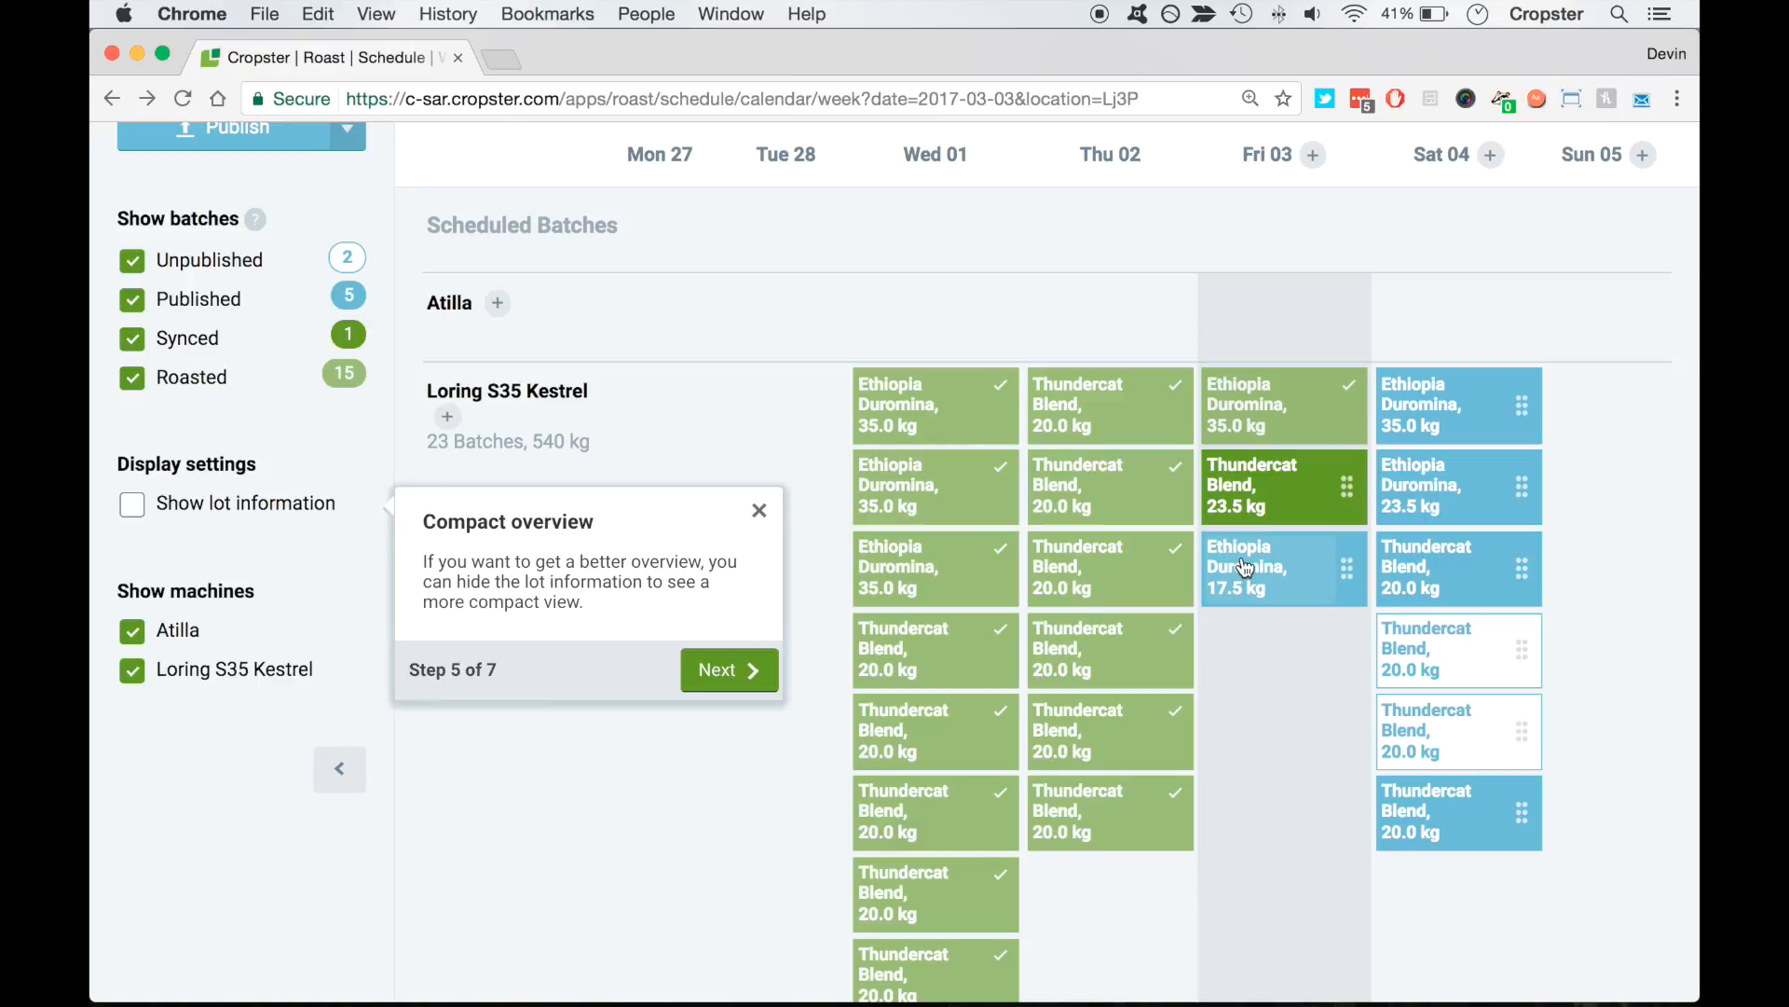
left_click(138, 513)
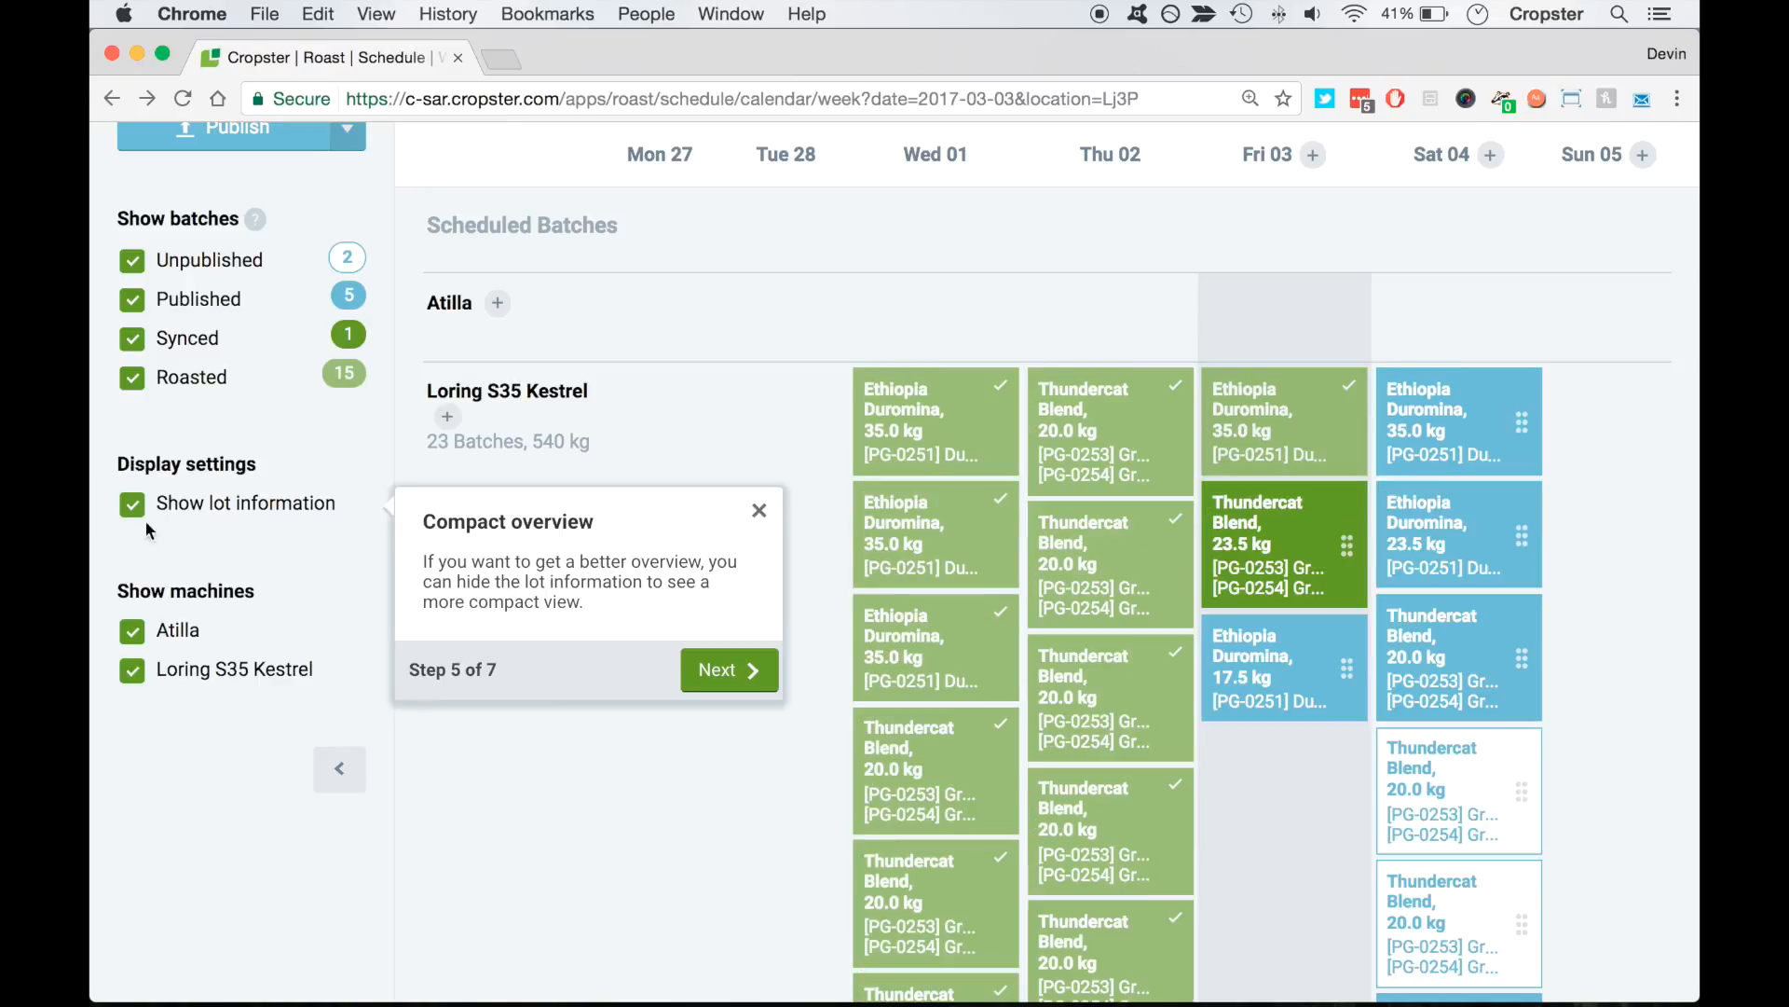
Advance the schedule tour through the summary tip to the final tip on auto-calculating batches and repeating schedules, and close it
left_click(715, 671)
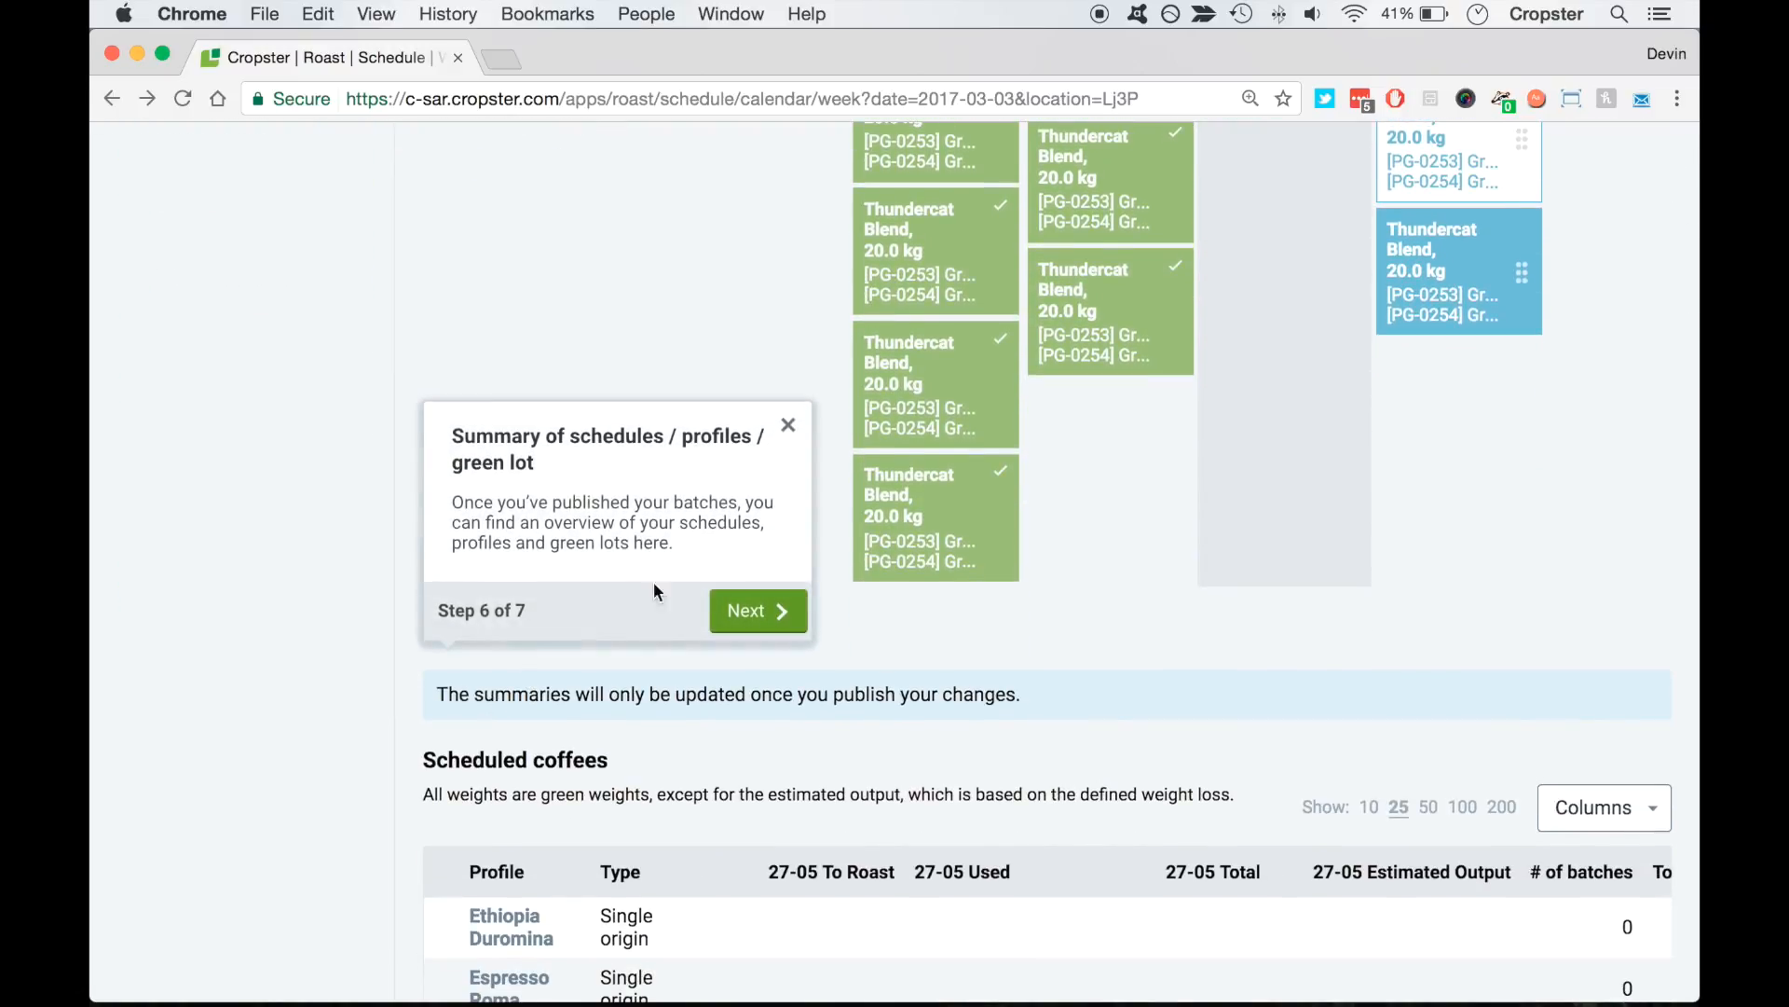
scroll(666, 751, "down", 5)
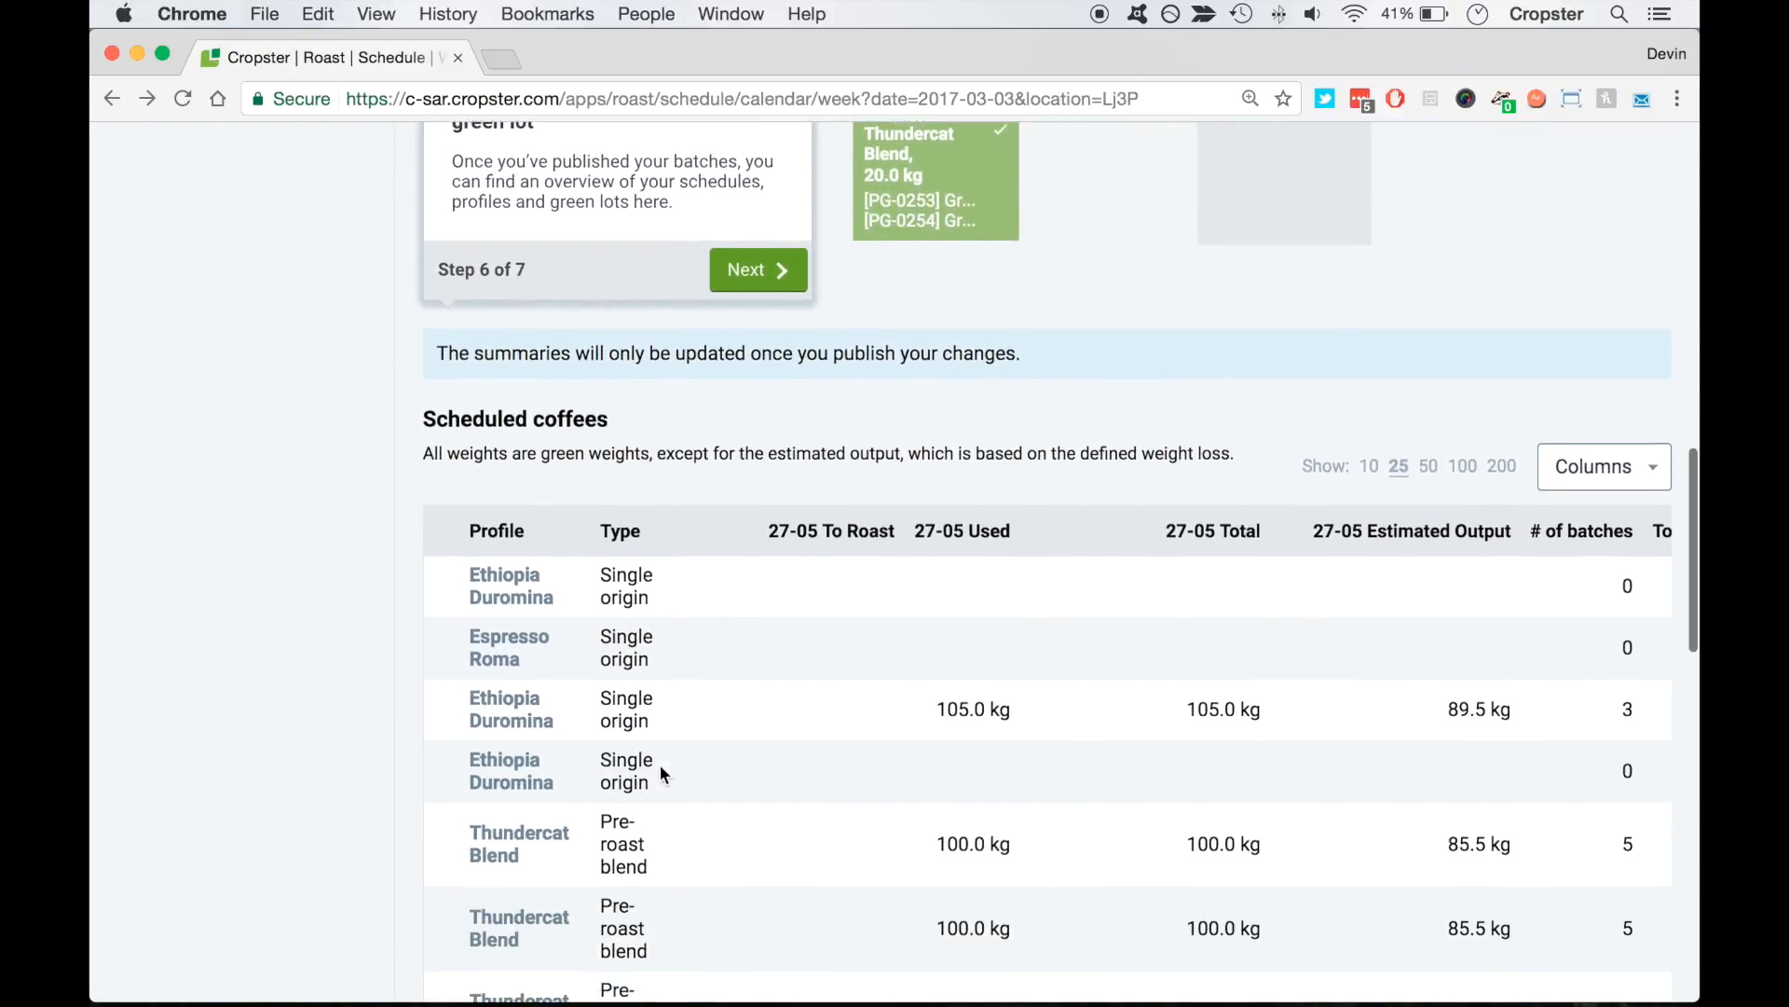
scroll(658, 764, "up", 3)
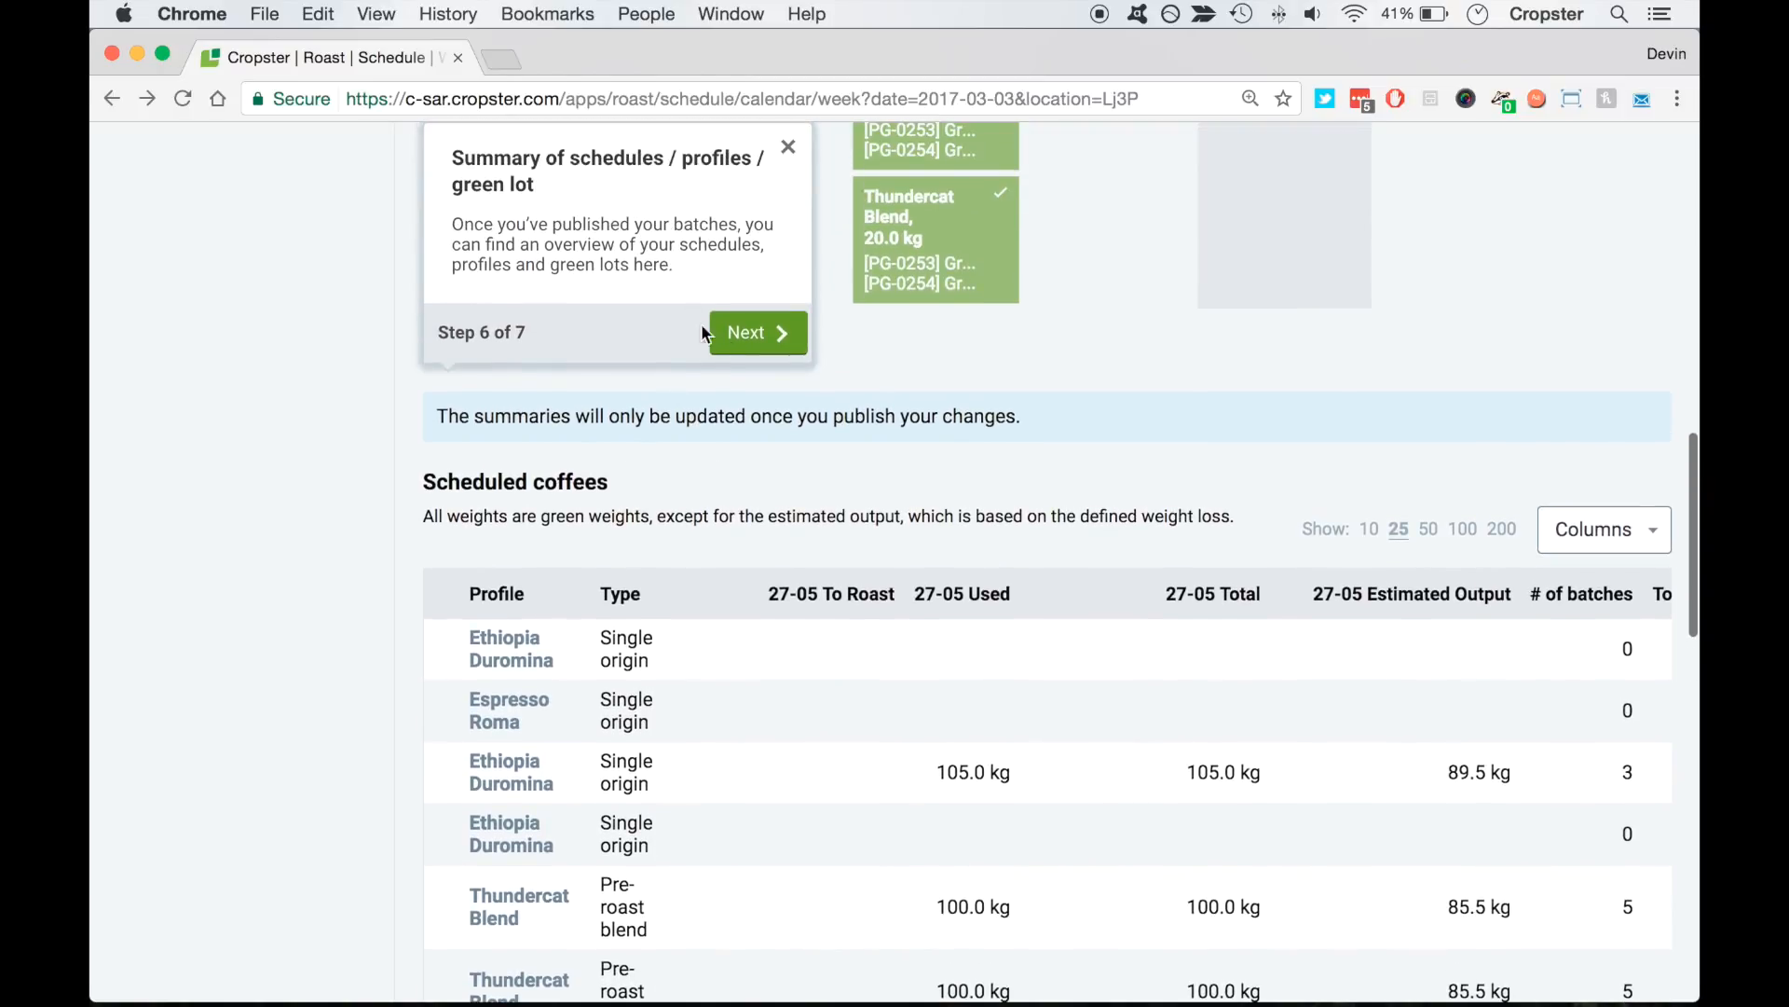
left_click(730, 335)
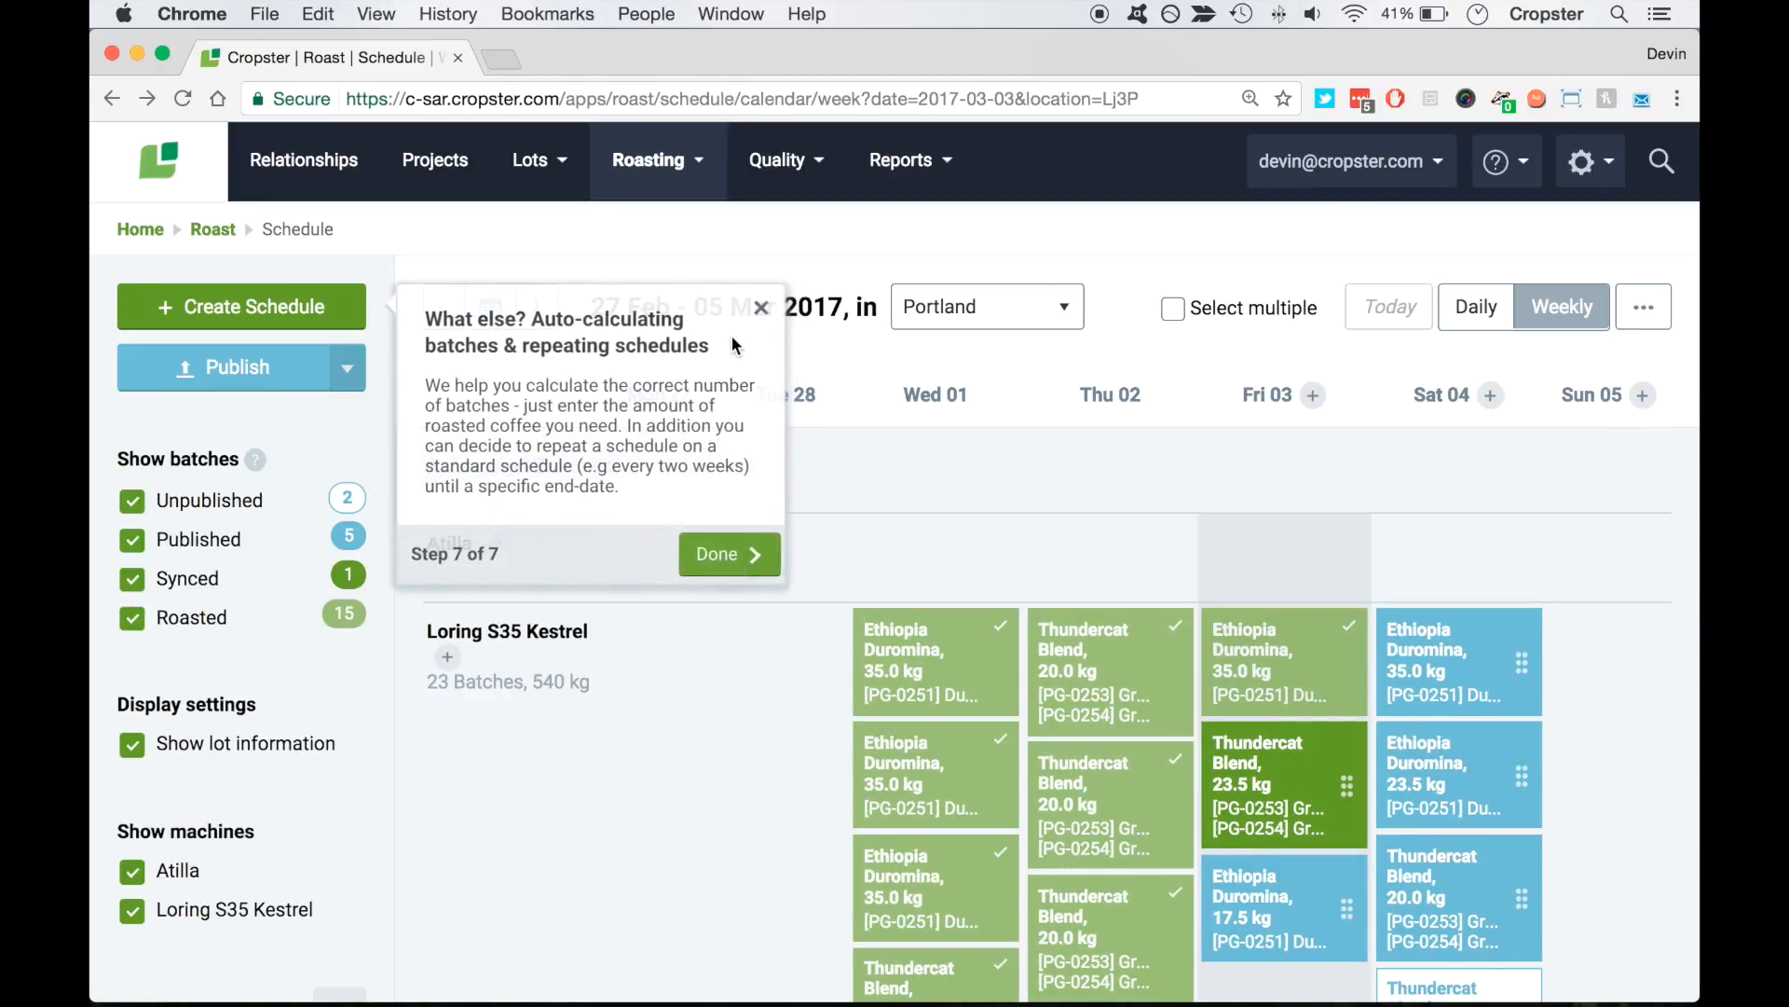
left_click(759, 308)
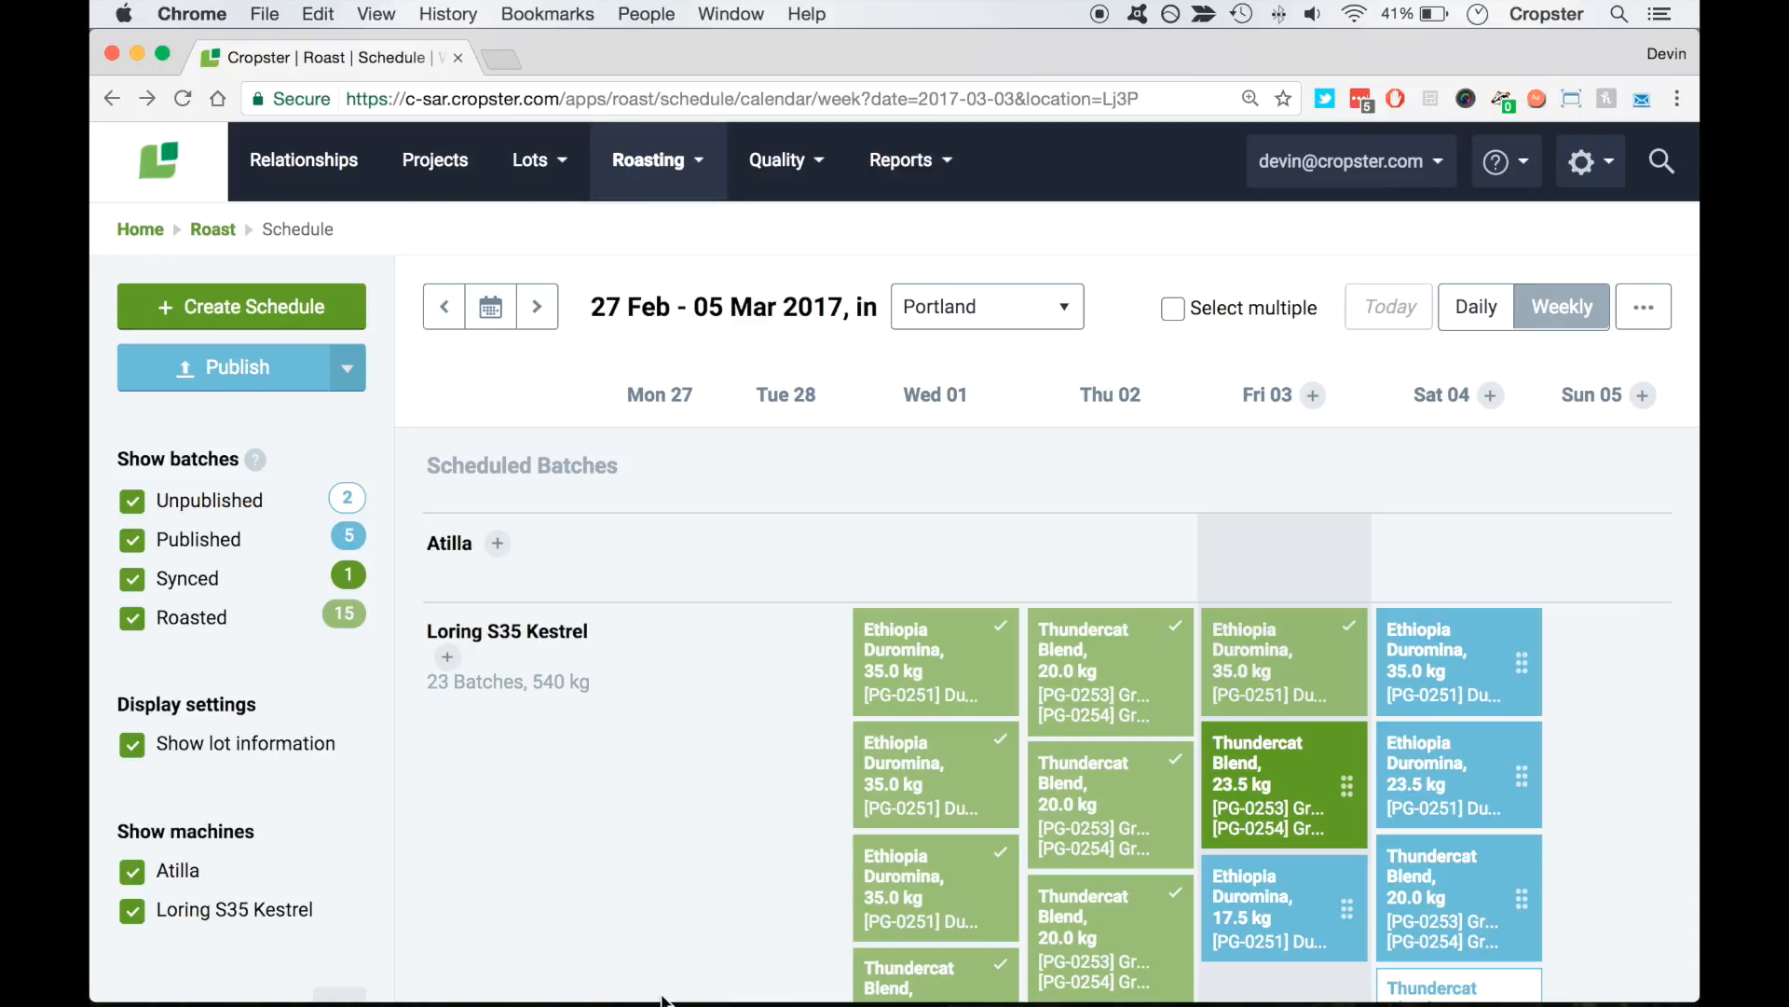
Review the scheduled coffees table and the summary per profile below the weekly calendar
scroll(714, 742, "down", 10)
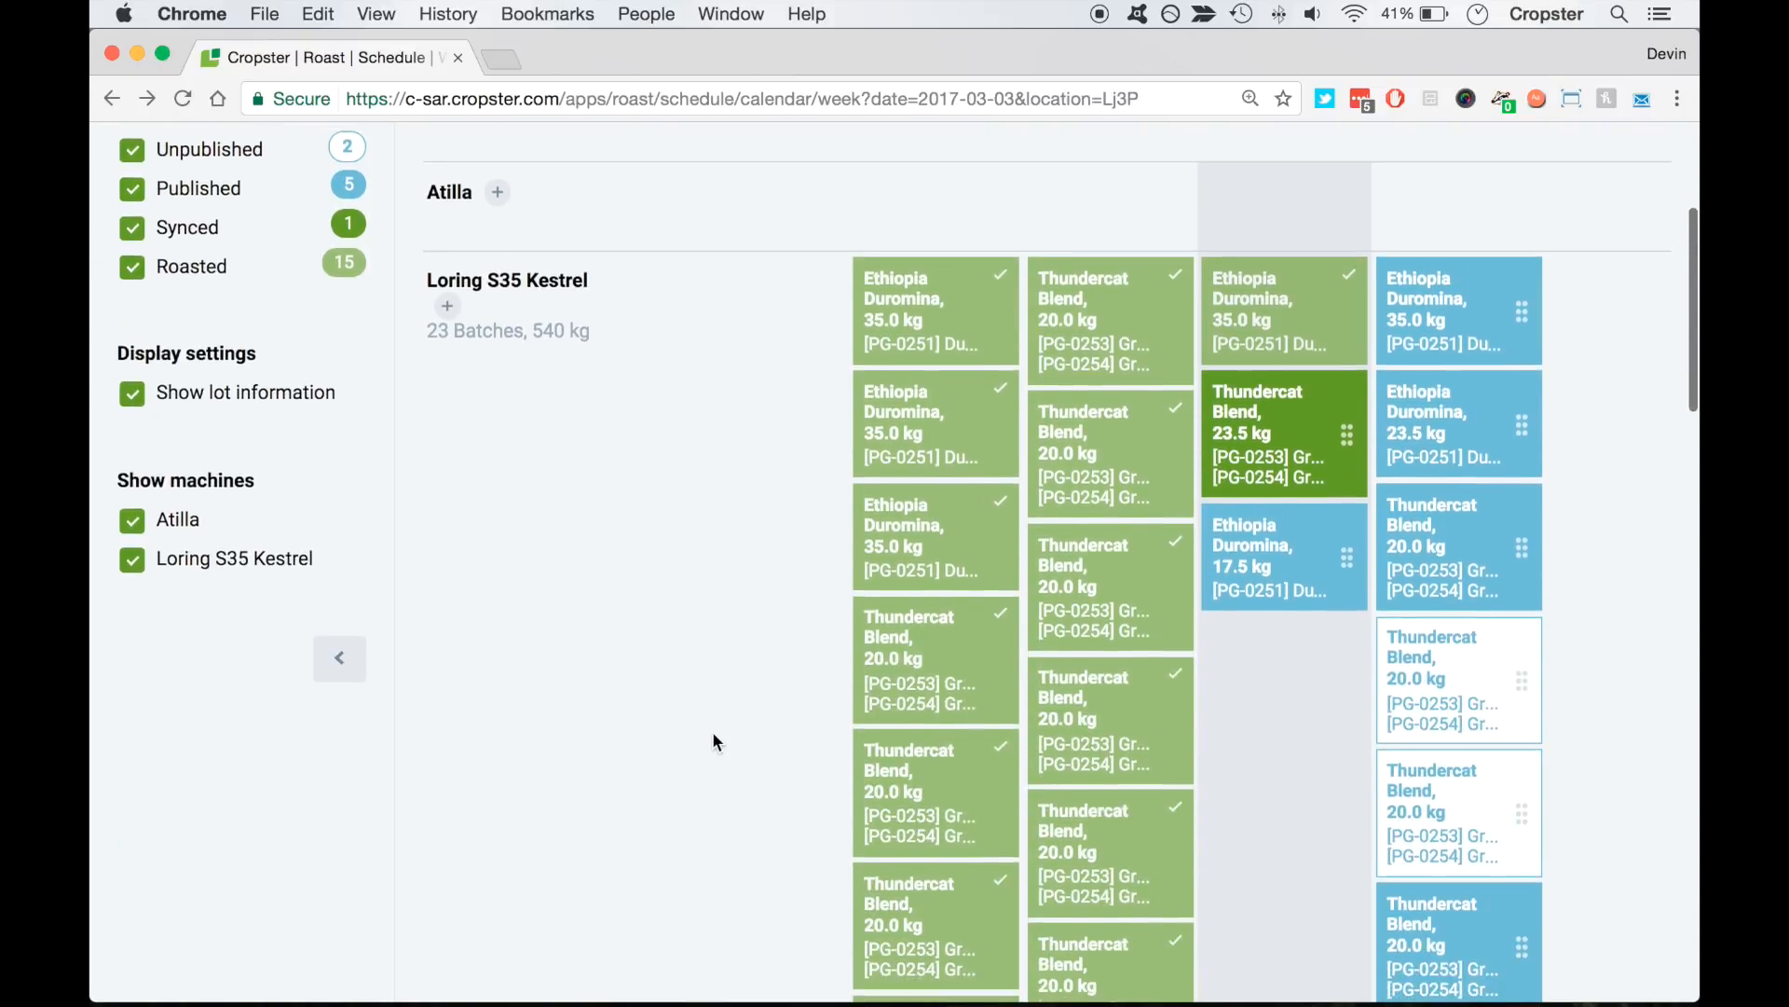
scroll(712, 731, "down", 15)
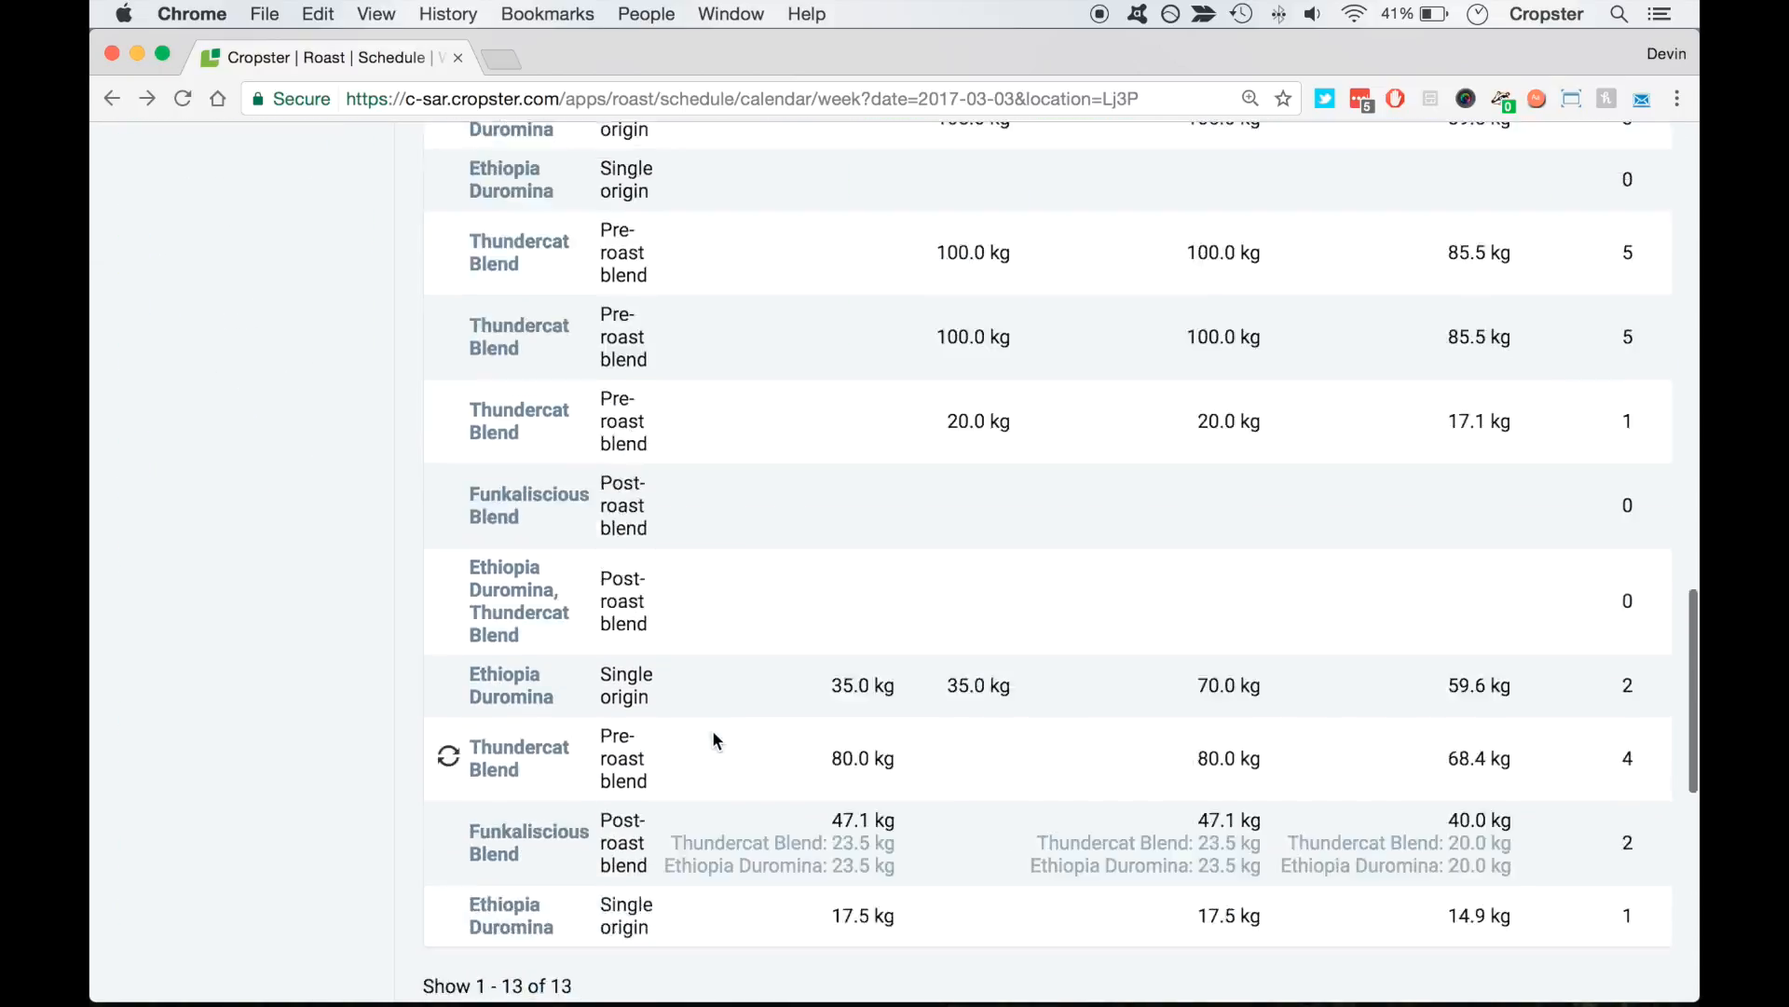
scroll(714, 733, "up", 20)
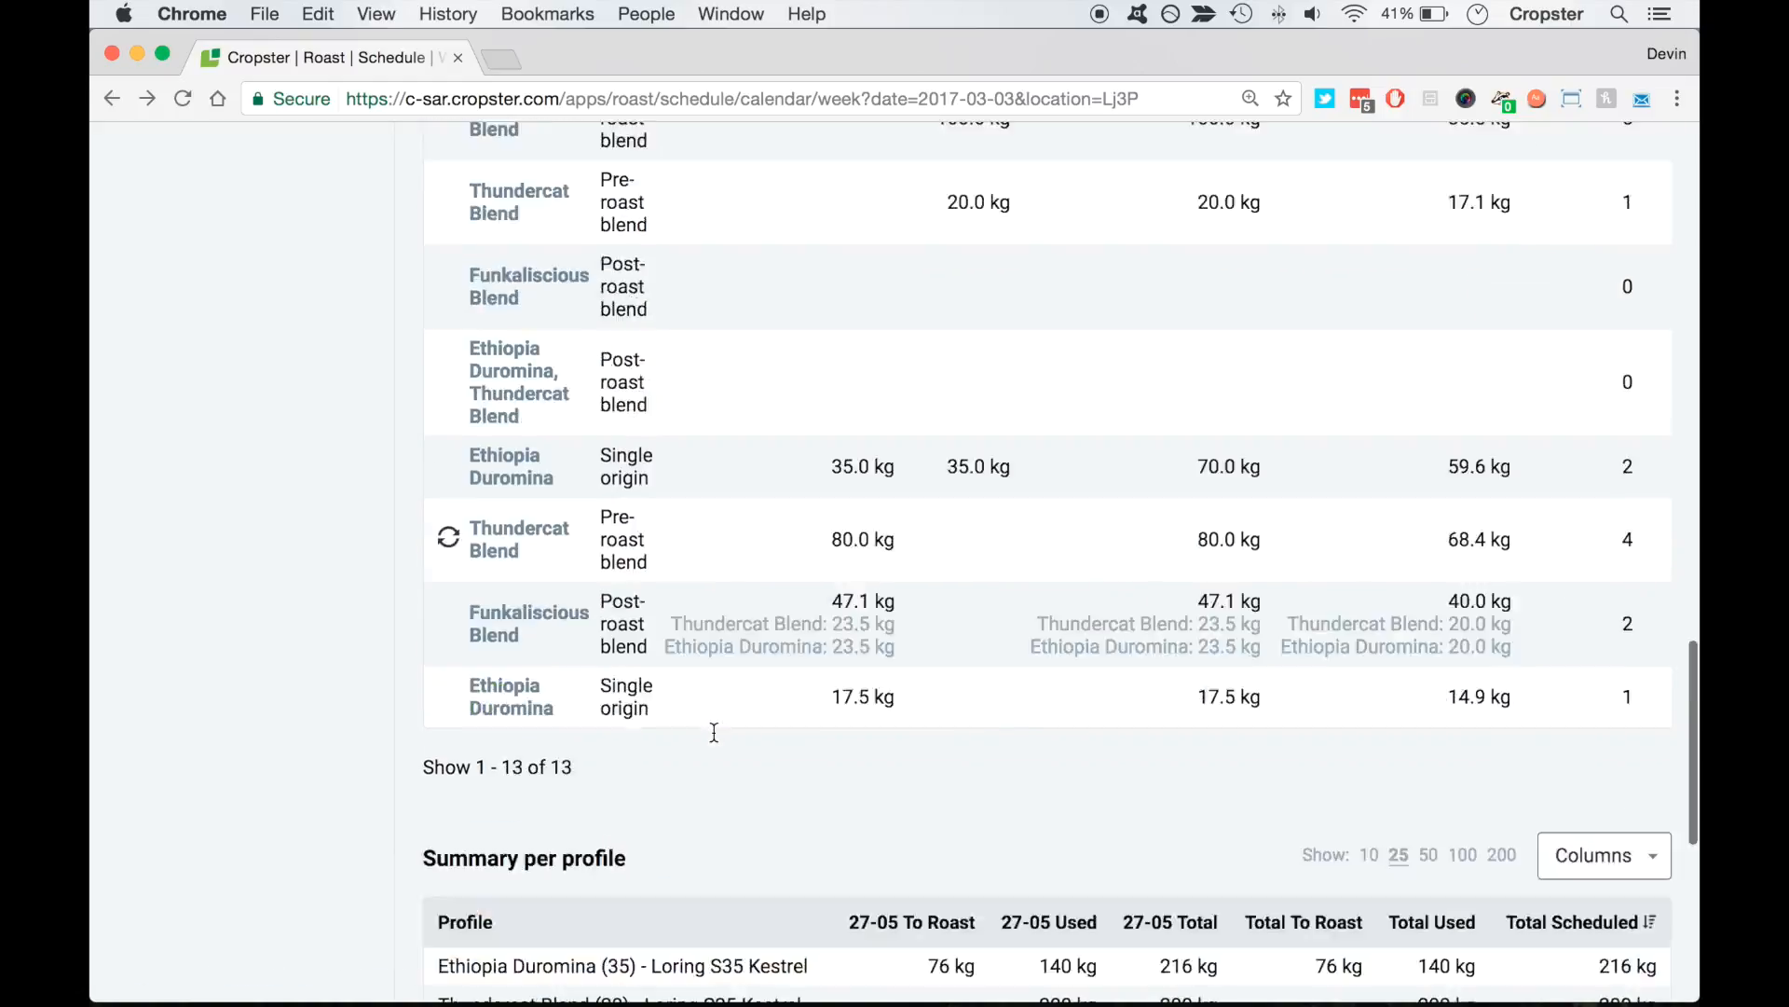